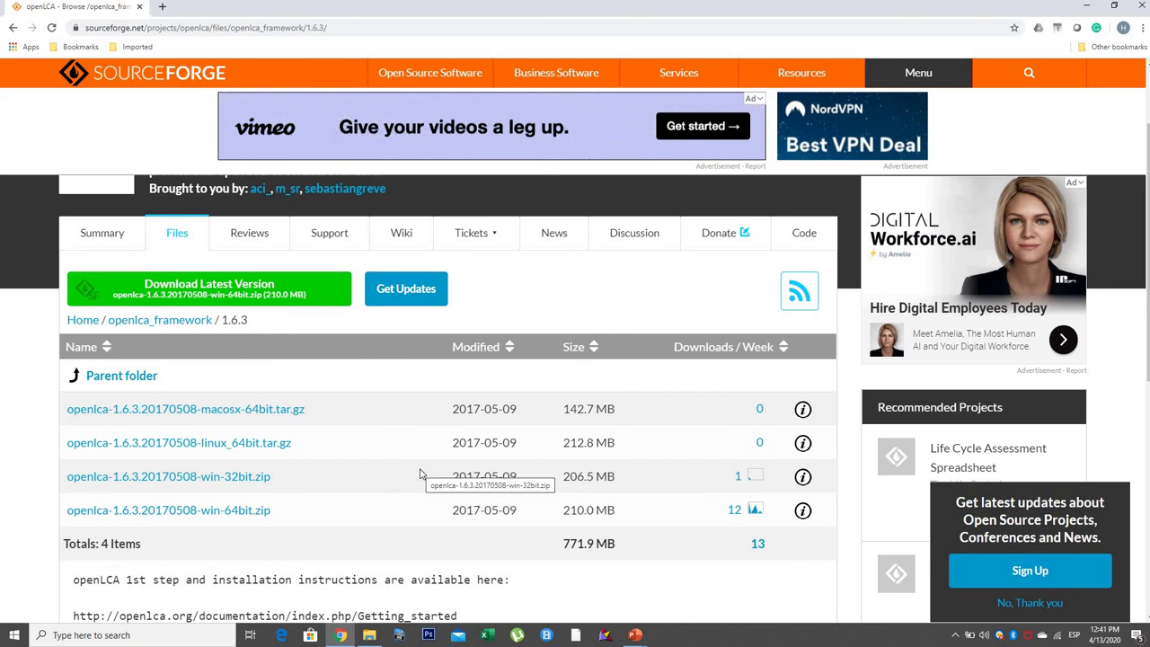
# Find and launch the installed openLCA application, and maximize its window
pyautogui.click(174, 635)
pyautogui.write('op')
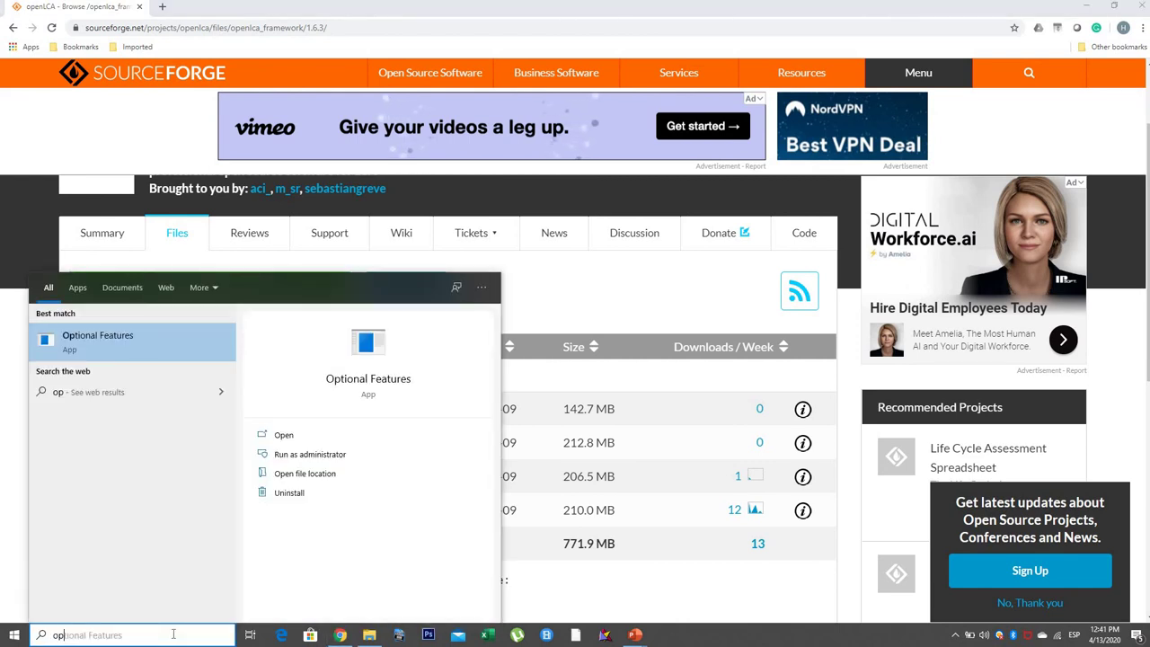
pyautogui.write('enlca')
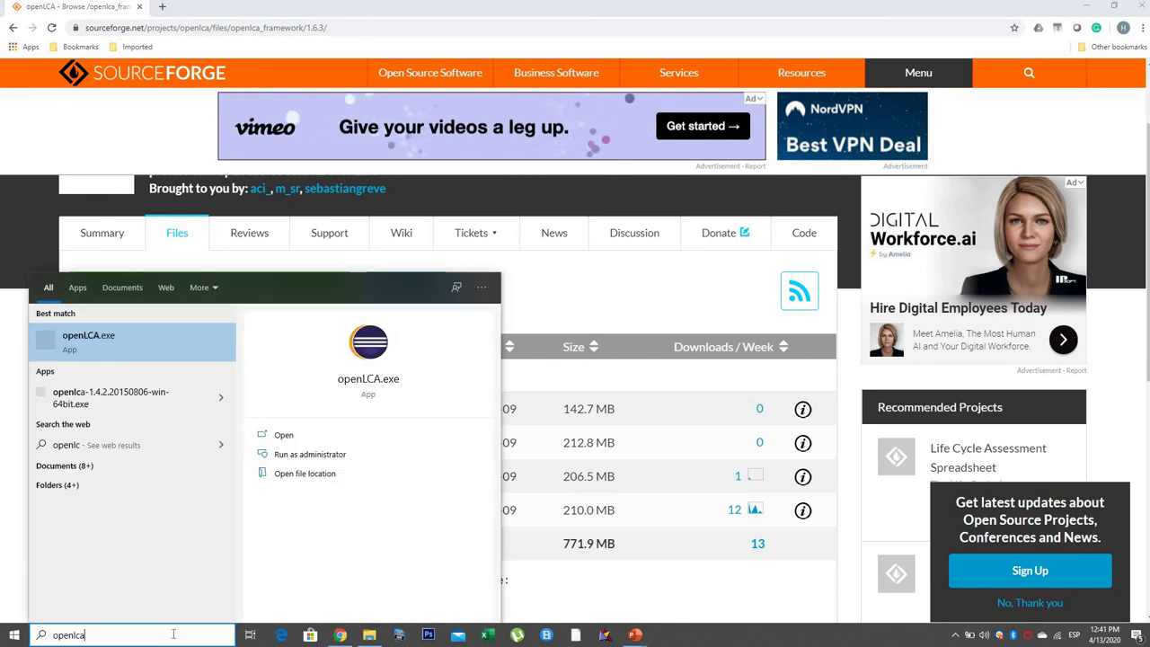
pyautogui.click(112, 338)
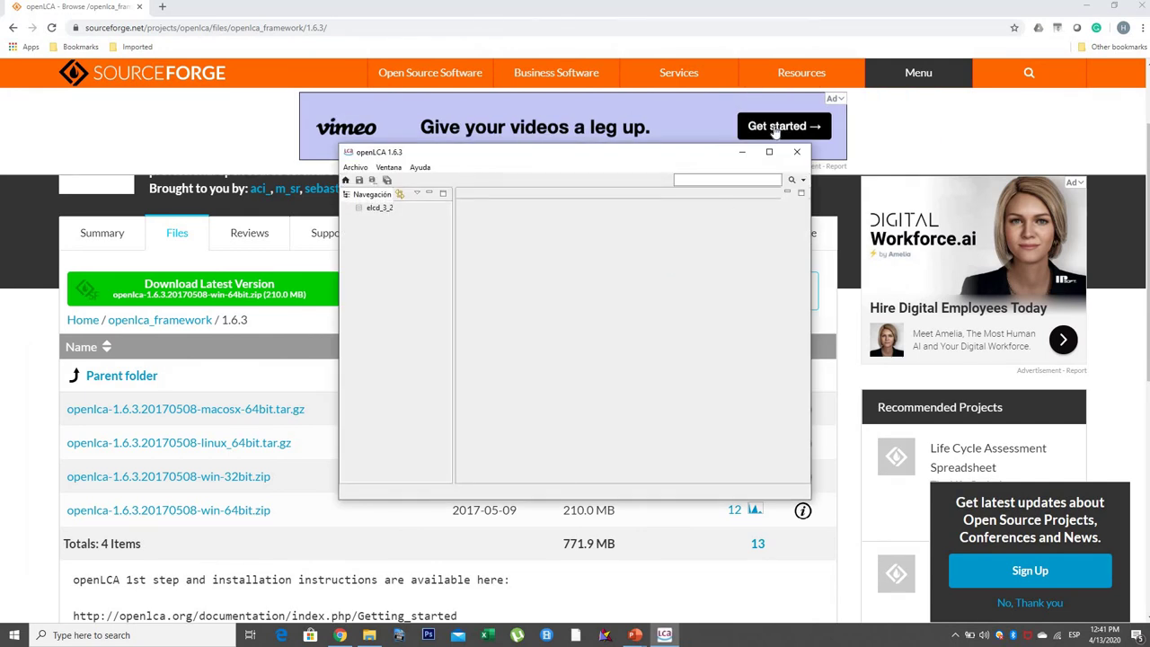
pyautogui.click(769, 152)
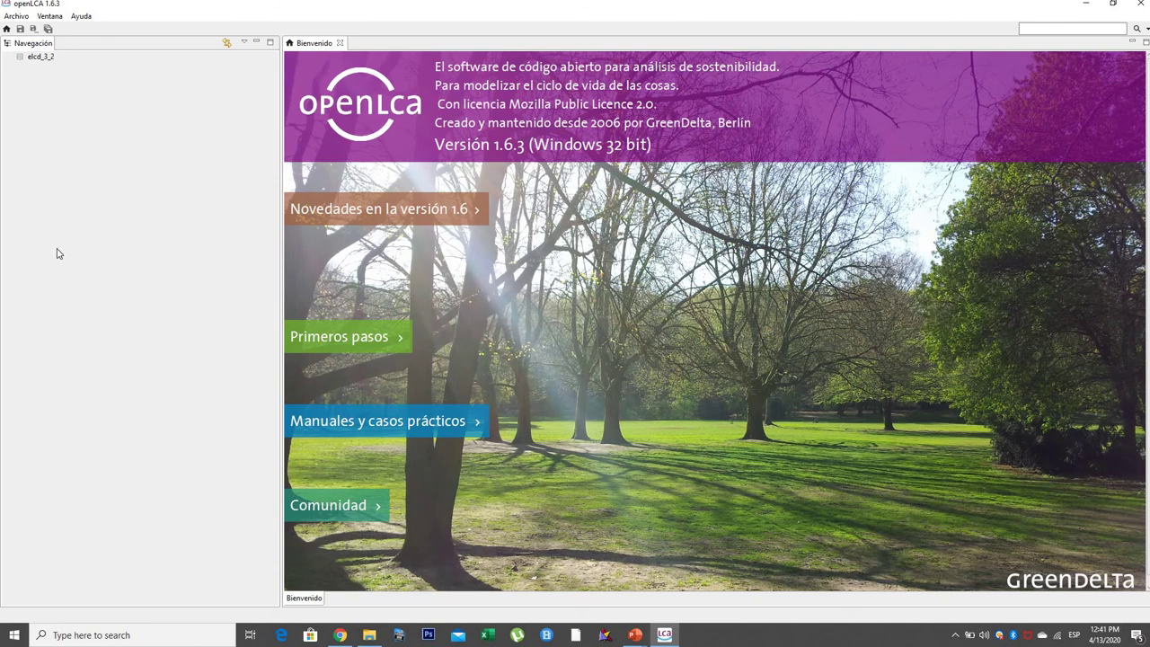
# Choose elcd_3_2.zolca on the Desktop as the database to restore, and cancel the import
pyautogui.doubleClick(36, 59)
pyautogui.rightClick(60, 124)
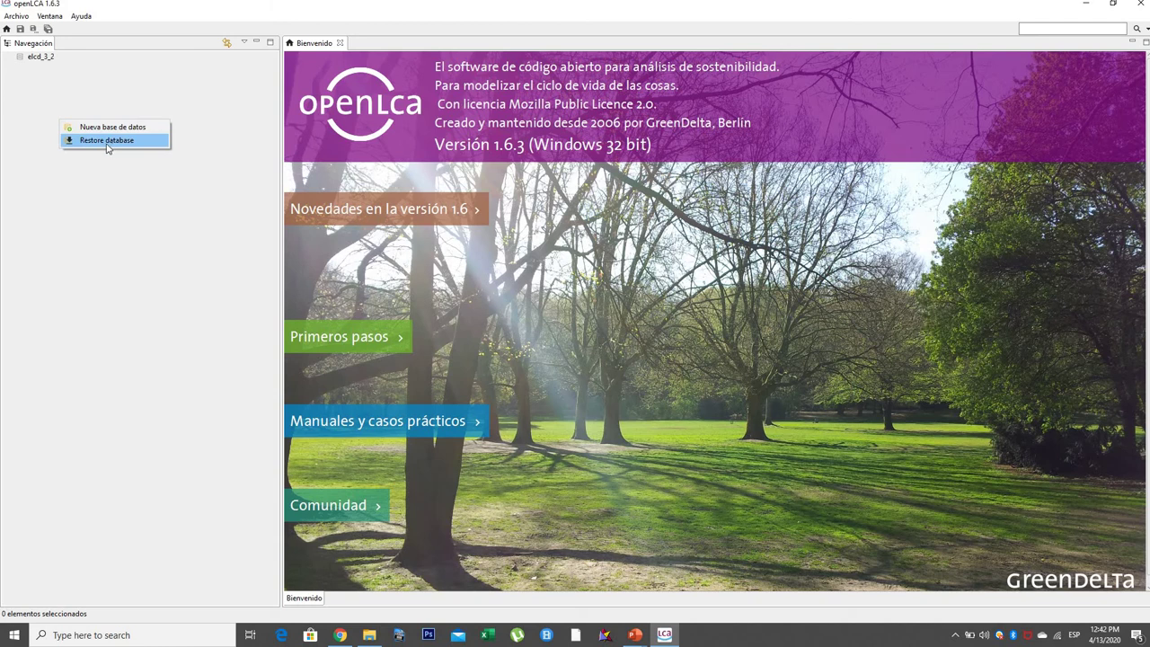
pyautogui.click(106, 142)
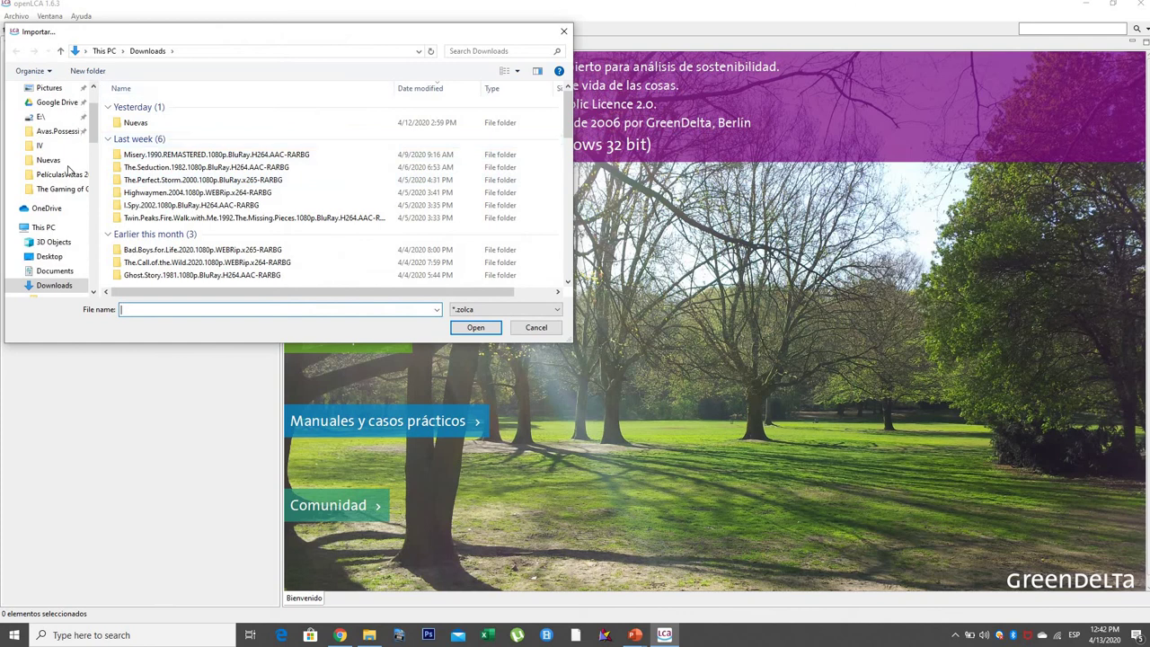
pyautogui.click(45, 227)
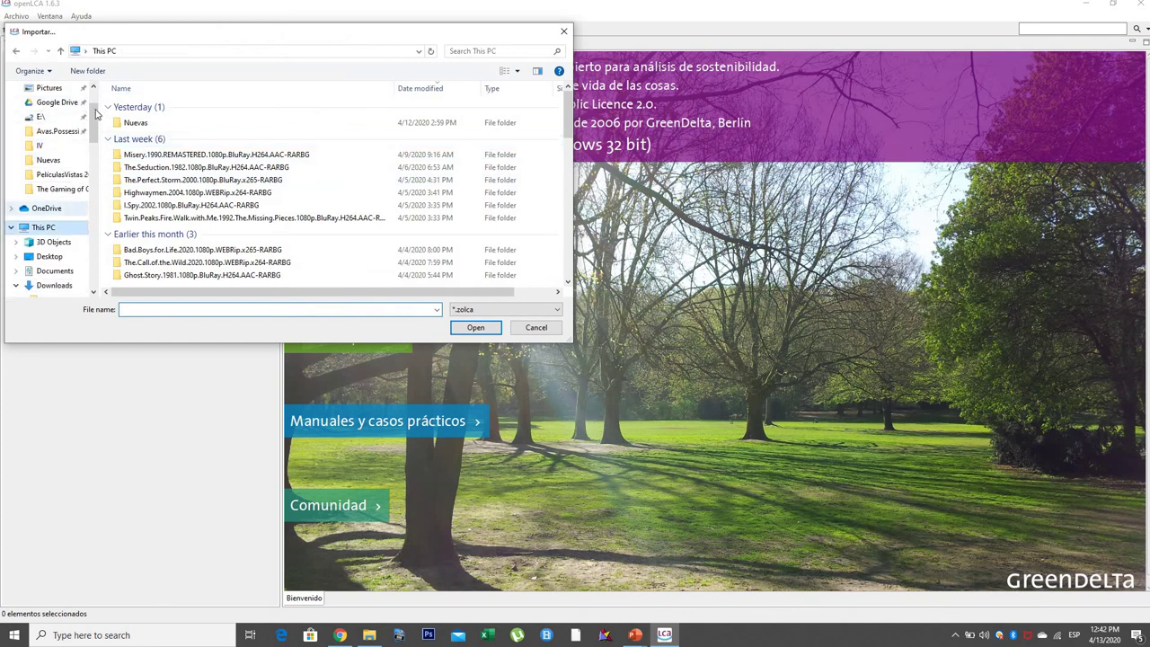
pyautogui.moveTo(94, 113); pyautogui.dragTo(90, 139)
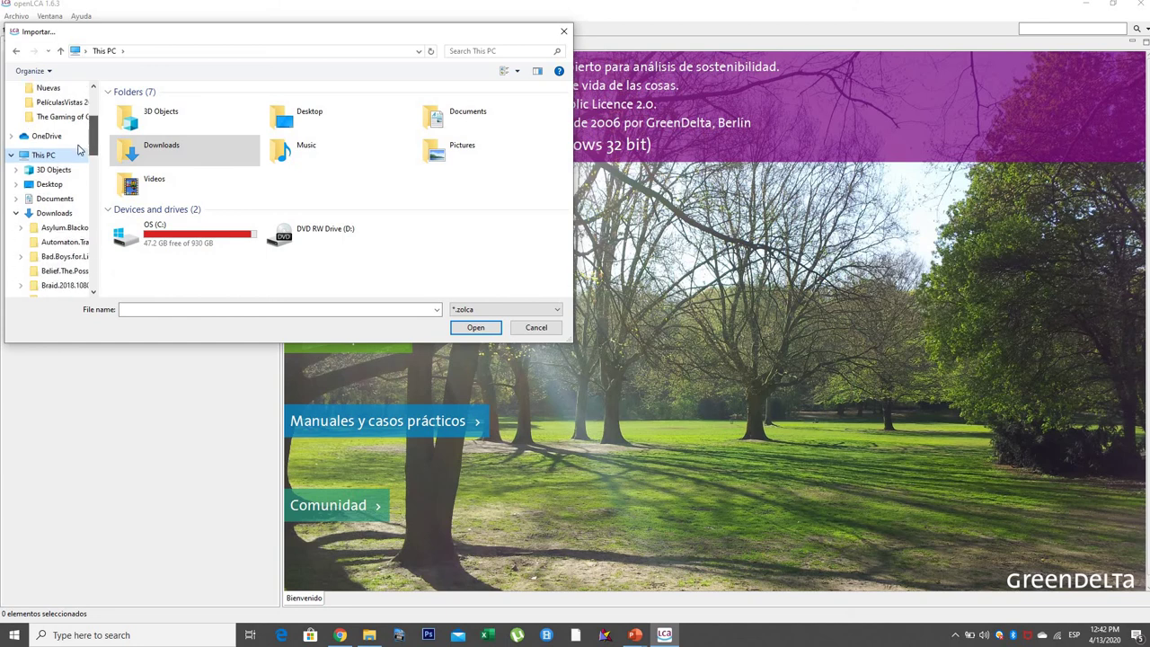
pyautogui.click(51, 185)
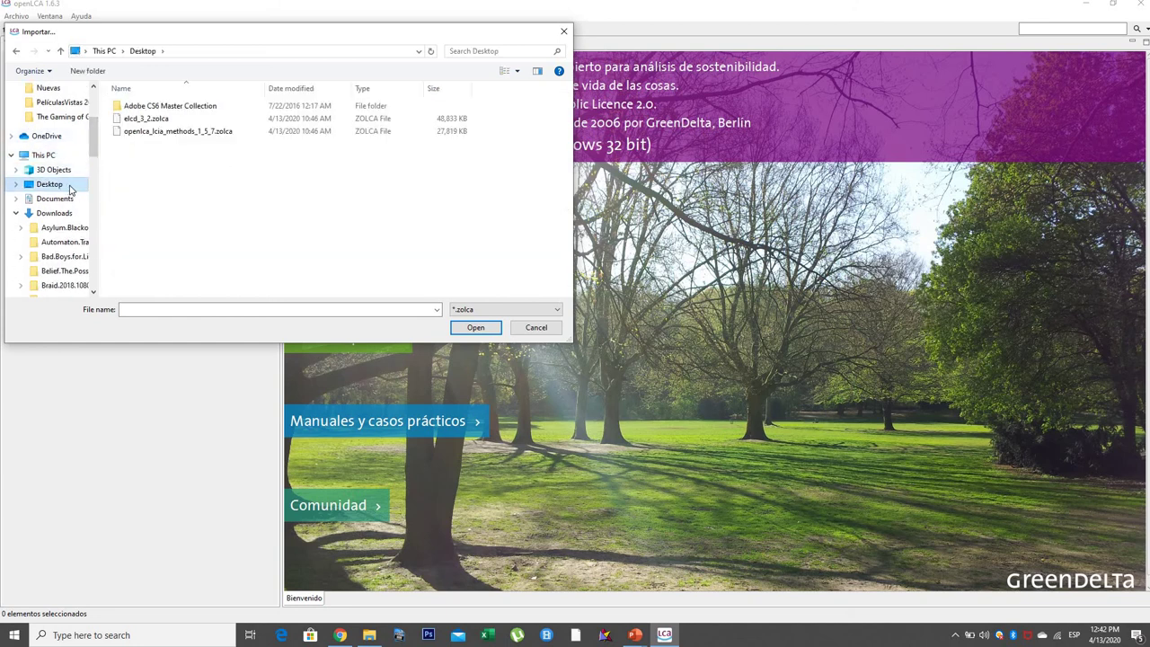
pyautogui.click(146, 123)
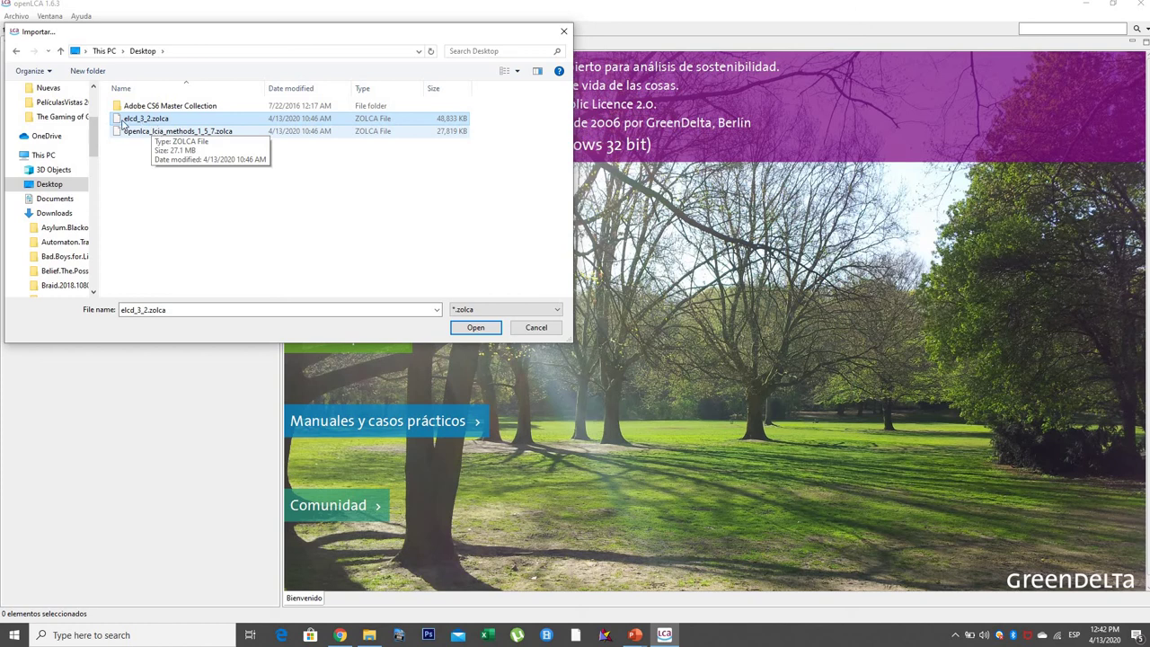
pyautogui.click(536, 328)
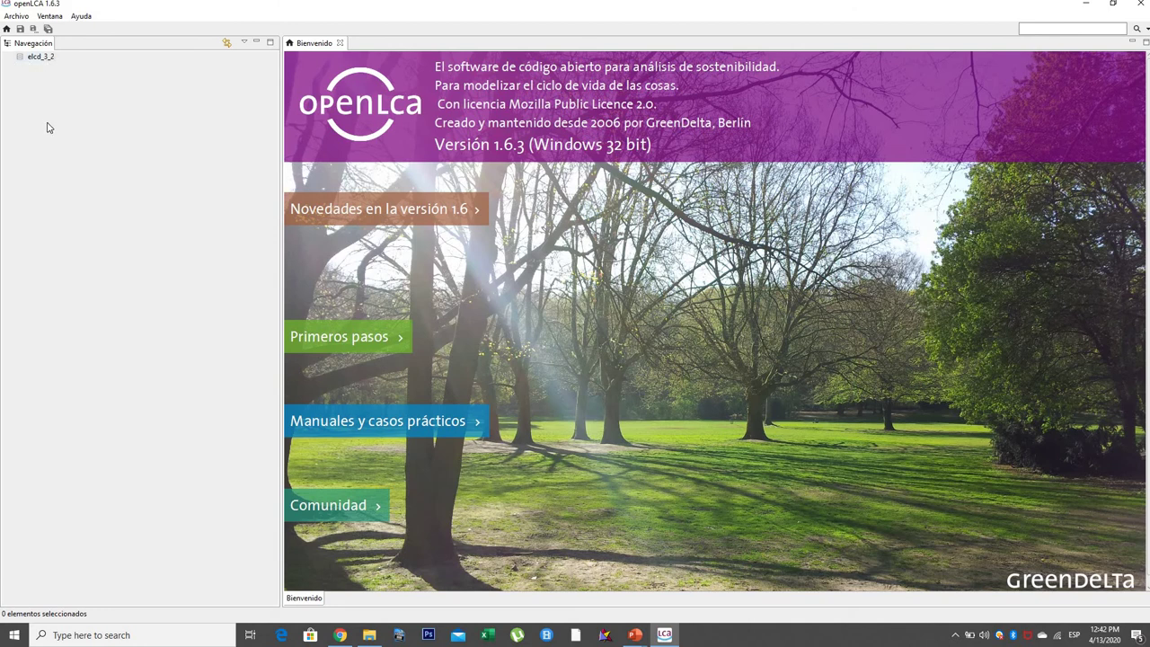
# Open the elcd_3_2 database
pyautogui.click(41, 57)
pyautogui.doubleClick(44, 57)
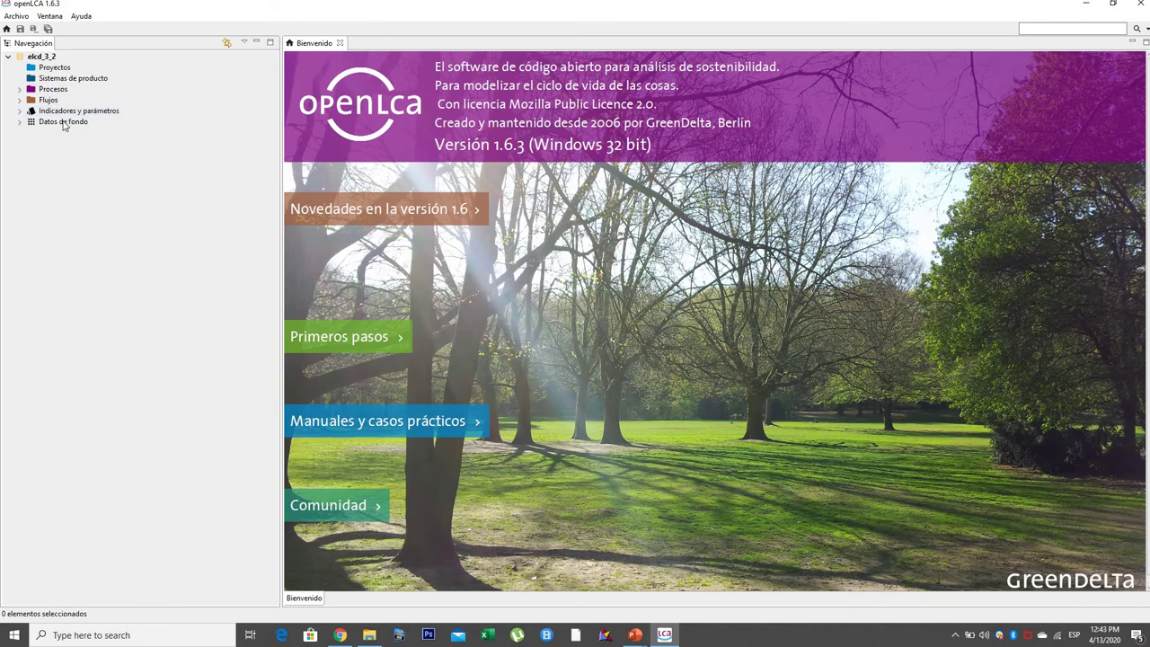
# Look at the language and memory options in the Configuración preferences, and close the preferences
pyautogui.click(54, 16)
pyautogui.moveTo(23, 23)
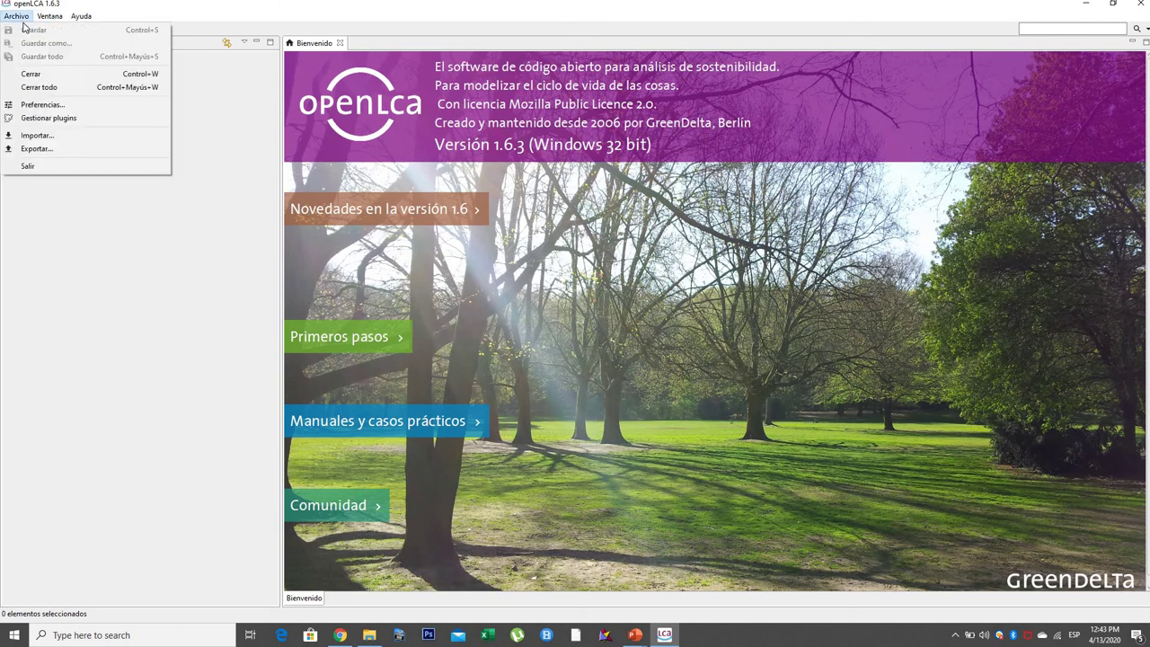
pyautogui.click(36, 105)
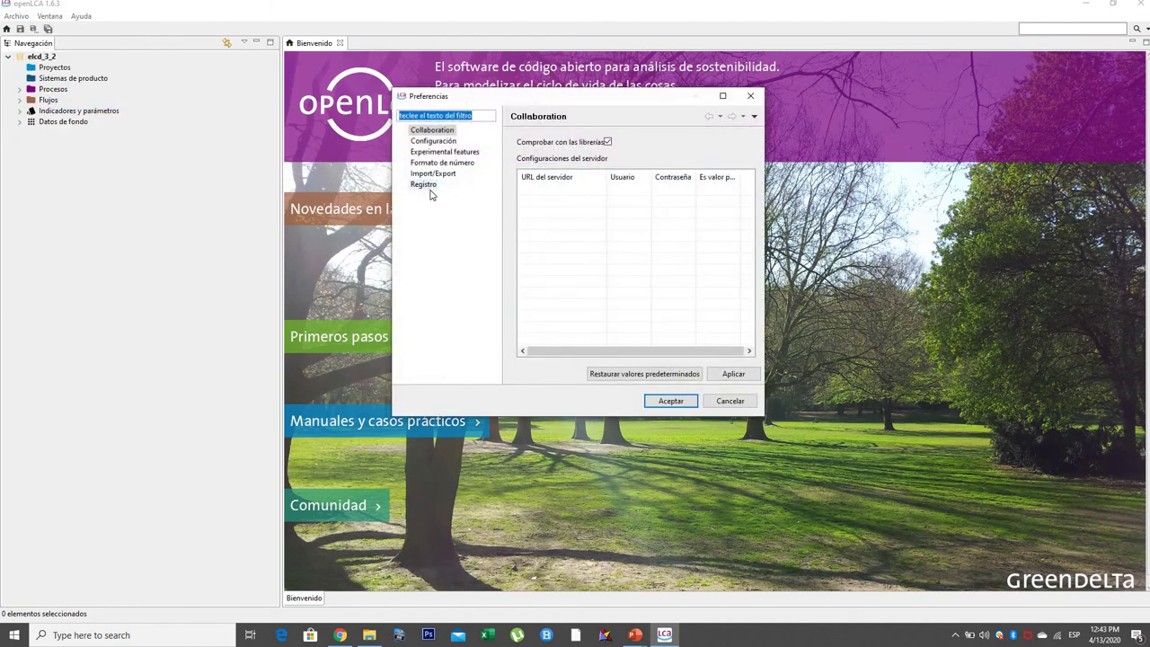
pyautogui.click(442, 142)
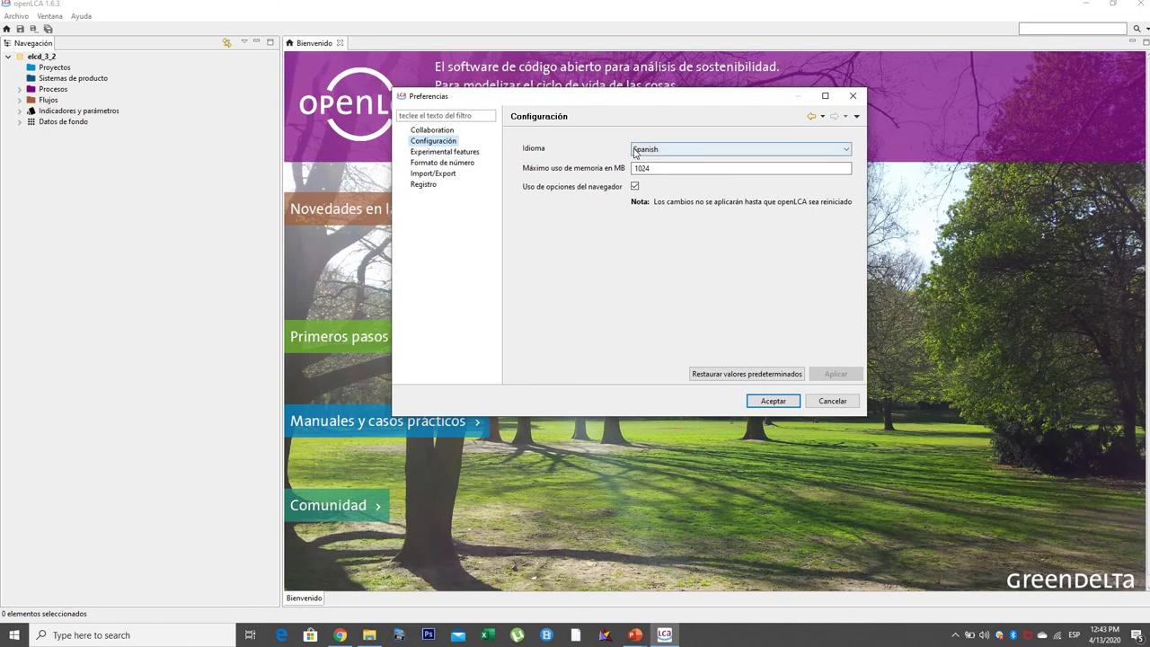
pyautogui.click(853, 96)
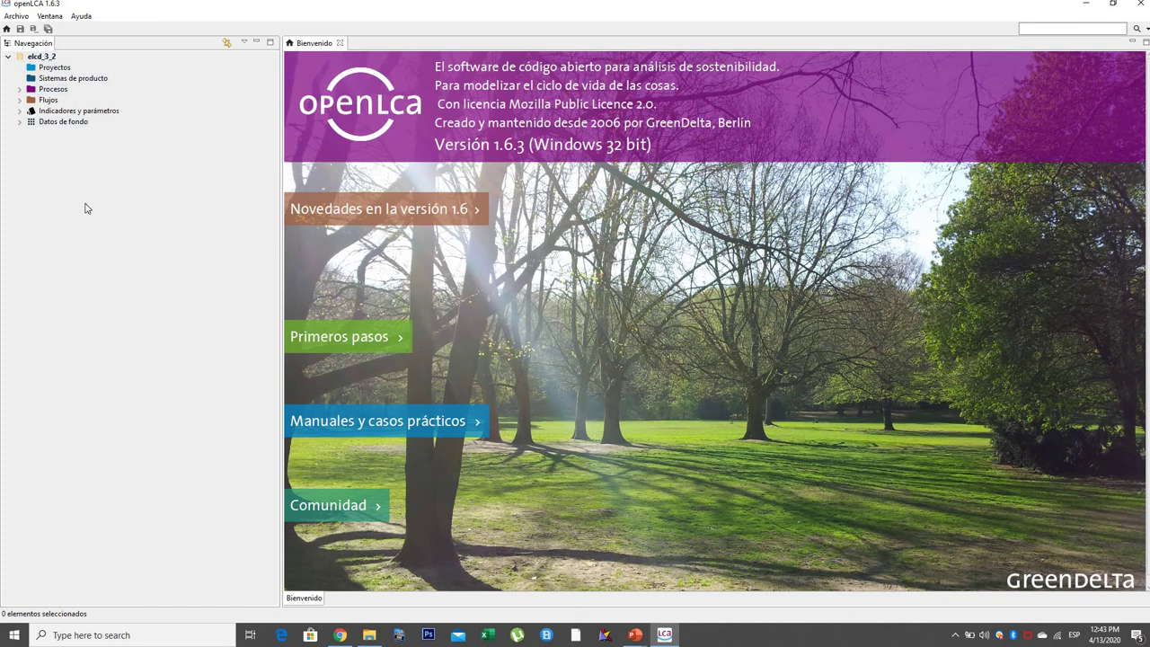
# Consult the openLCA installation instructions in the presentation, and return to openLCA
pyautogui.hotkey('alt', 'Tab')
pyautogui.hotkey('alt', 'Tab')
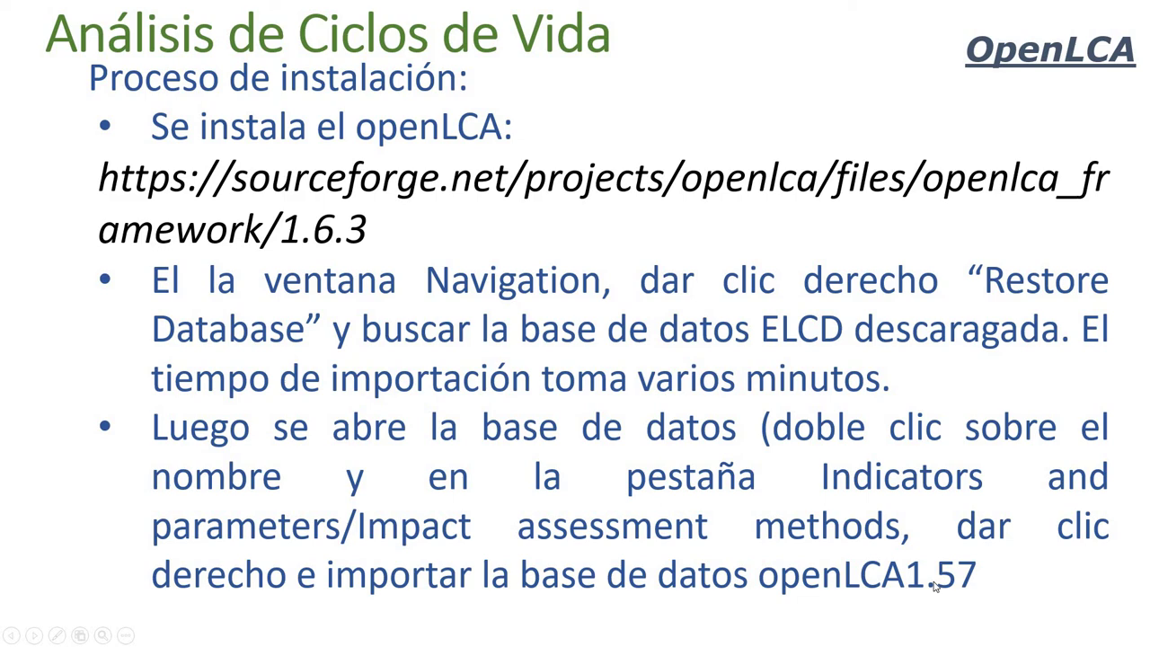
pyautogui.hotkey('alt', 'Tab')
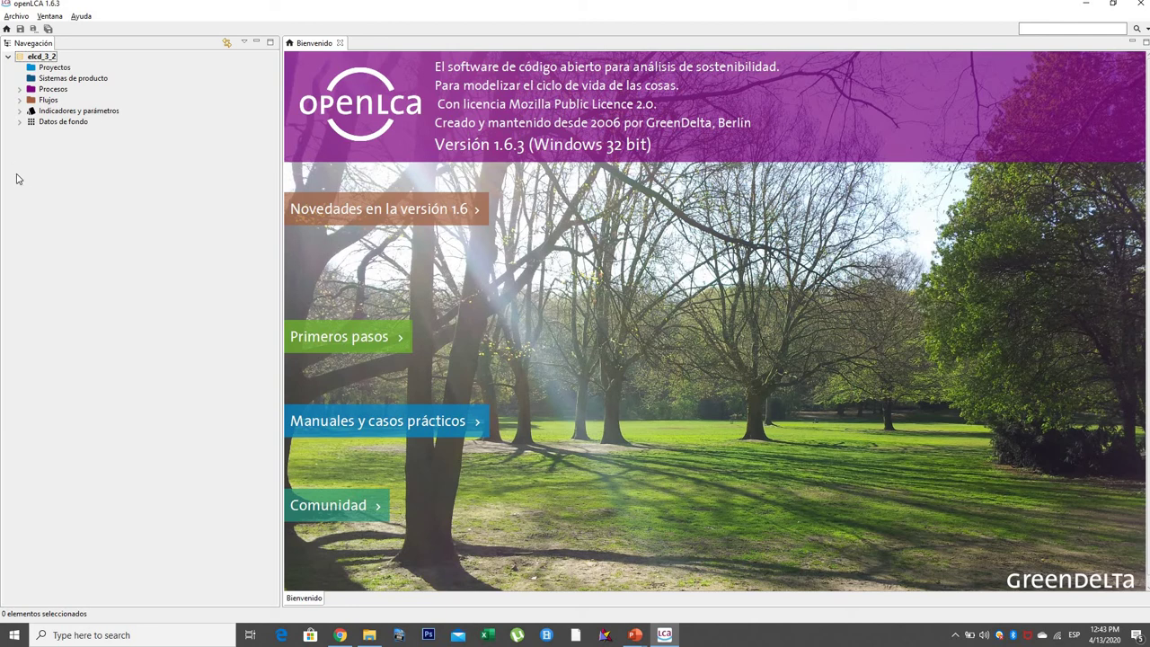
# Expand Indicadores y parámetros and its Métodos de evaluación de impacto folder in the elcd_3_2 database, and select that folder
pyautogui.click(65, 112)
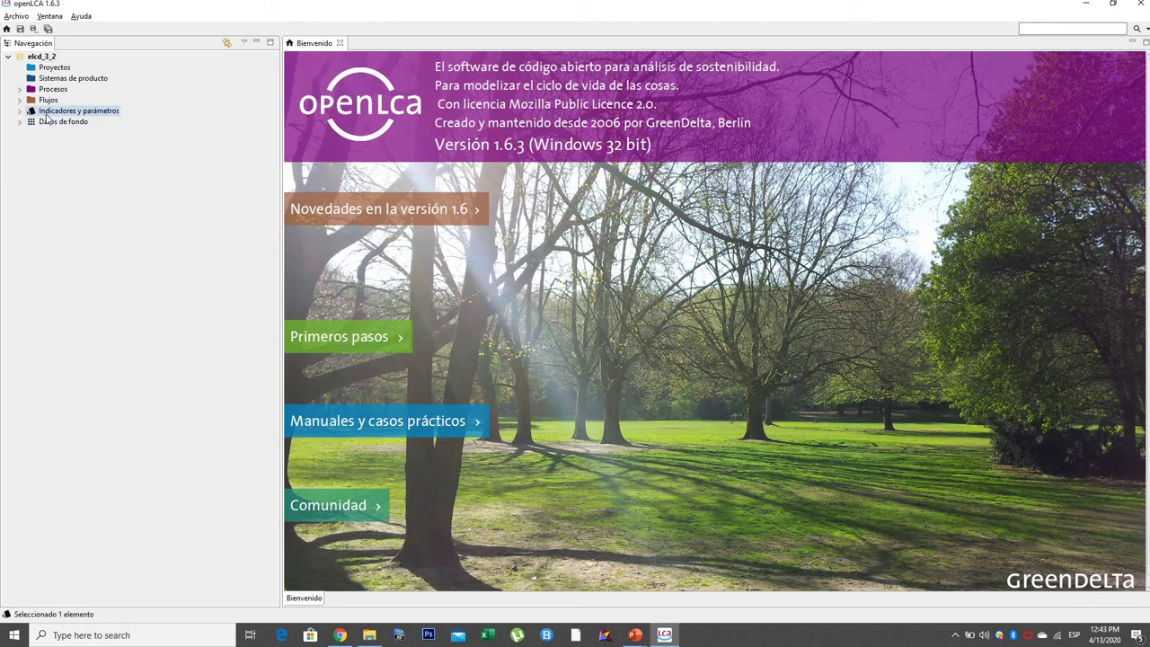
pyautogui.click(19, 111)
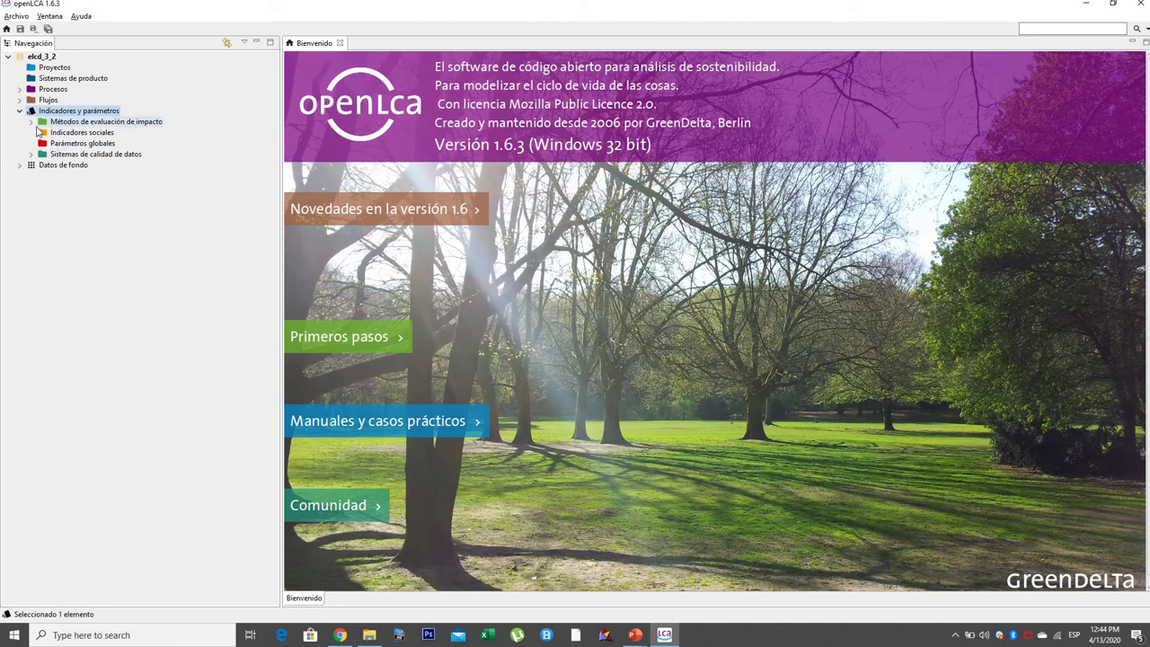
pyautogui.click(30, 122)
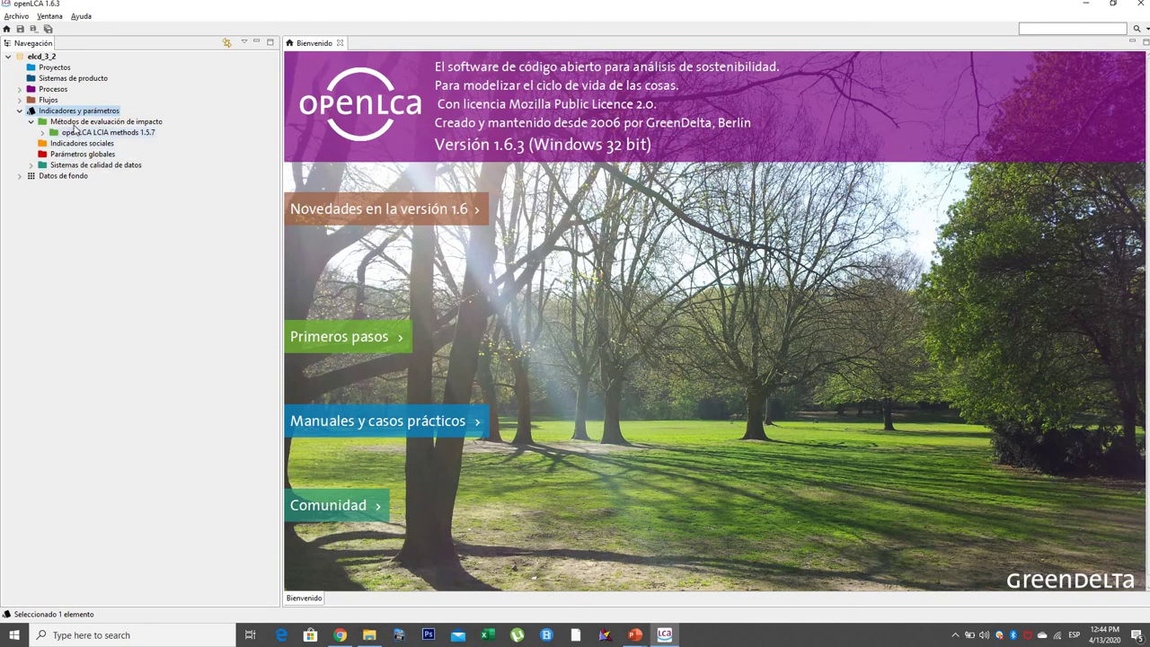
pyautogui.click(82, 123)
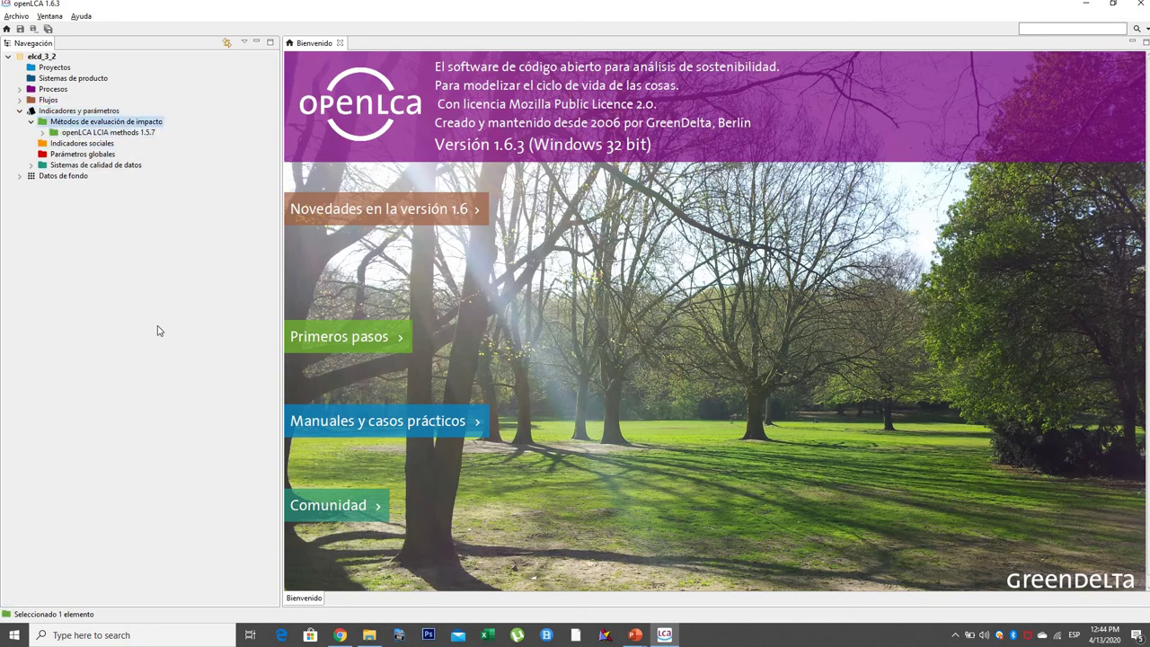
# Set up an entire-database import from the exported zolca file openlca_lcia_methods_1_5_7.zolca on the Desktop, and cancel the import
pyautogui.rightClick(108, 124)
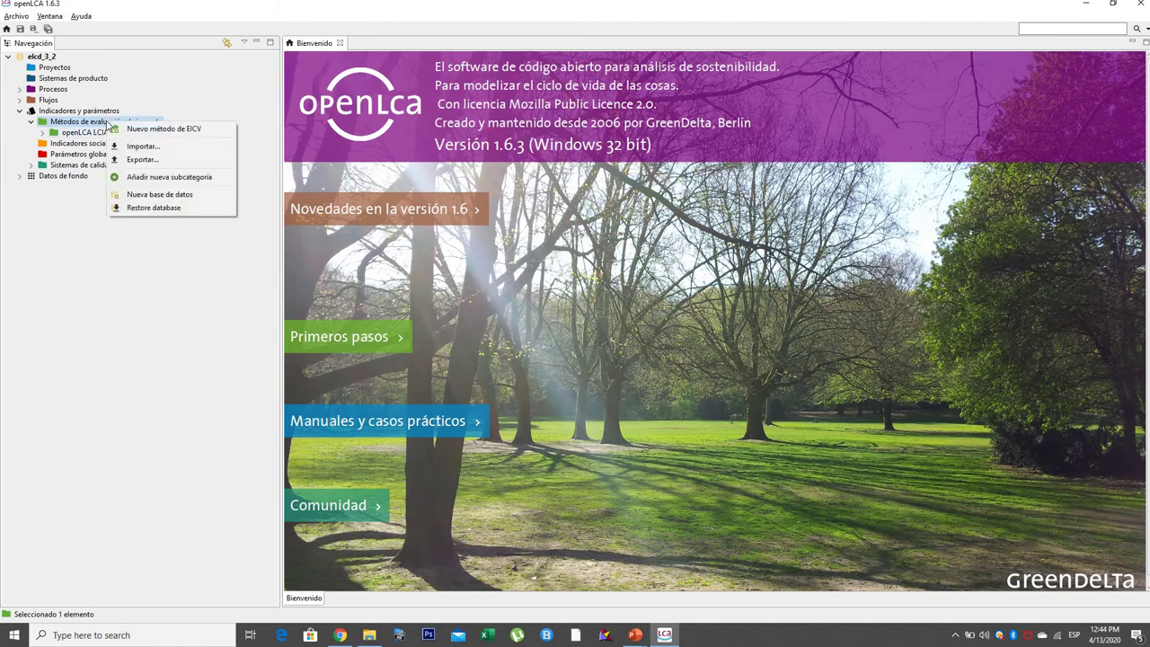
pyautogui.click(148, 147)
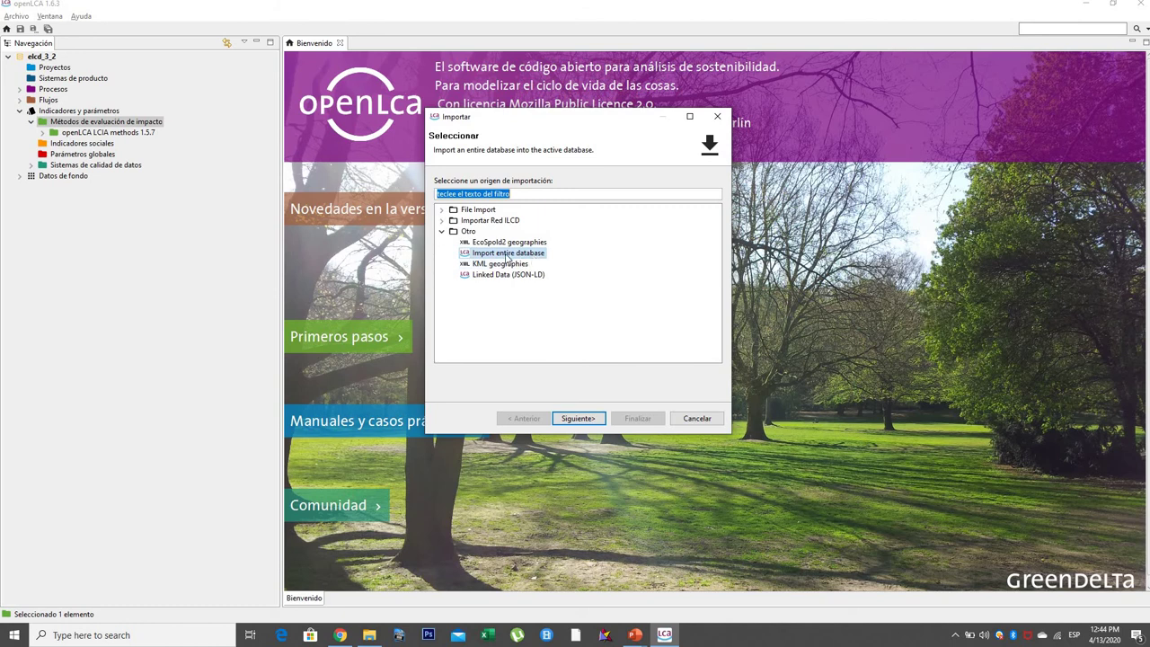
pyautogui.click(506, 256)
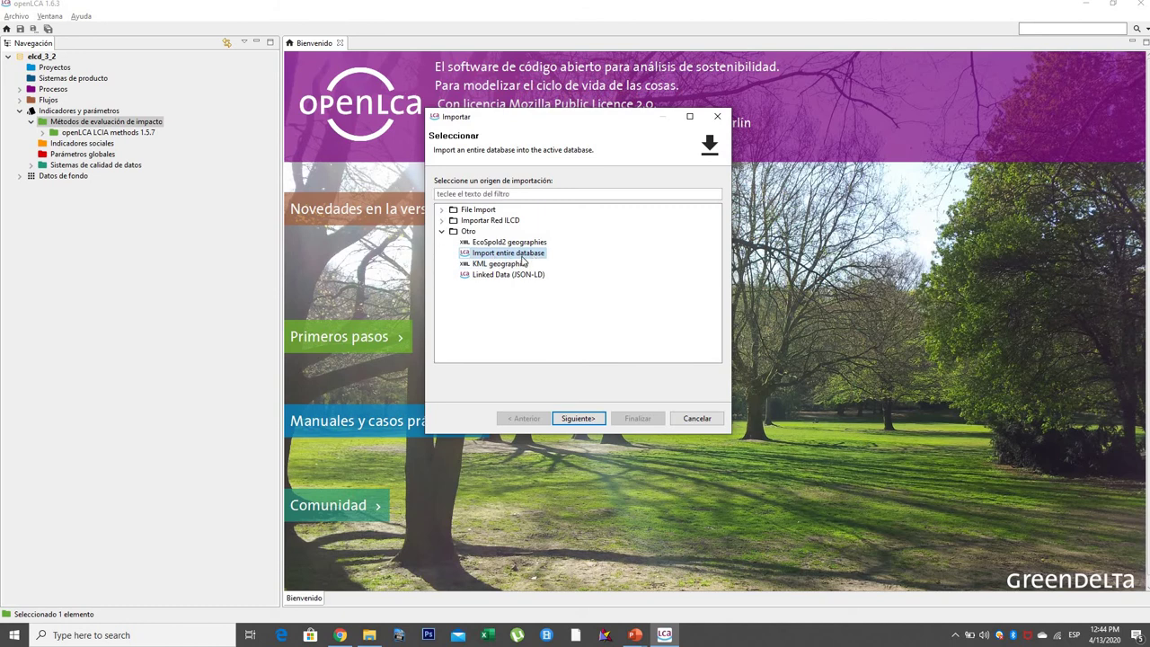
pyautogui.click(575, 419)
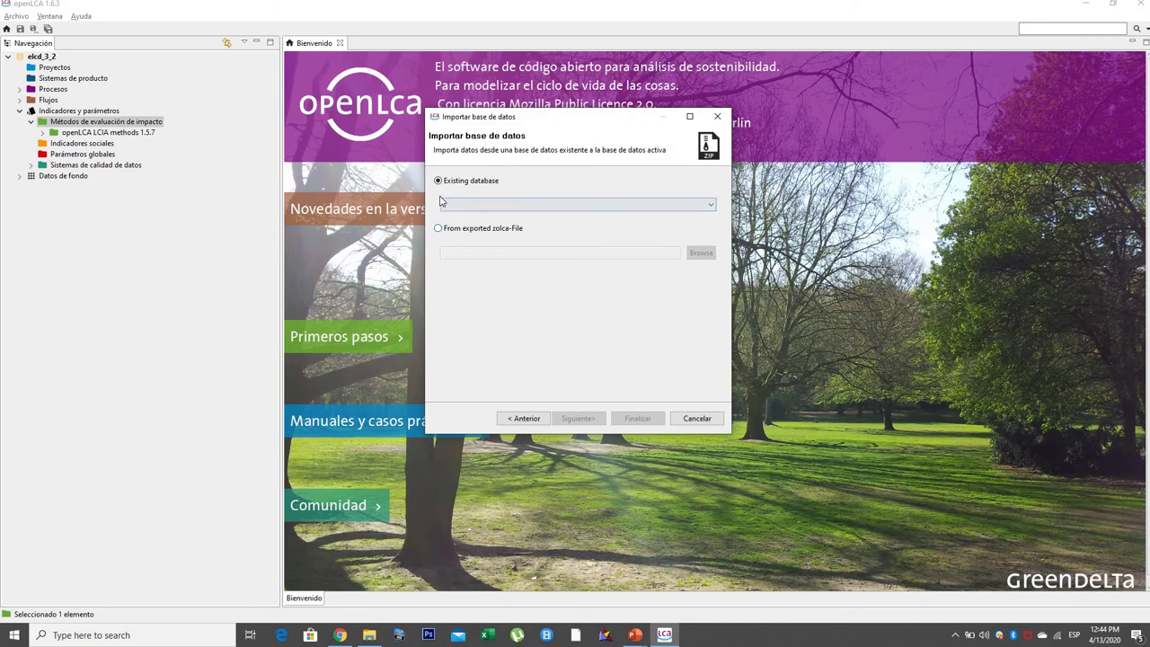
pyautogui.click(470, 231)
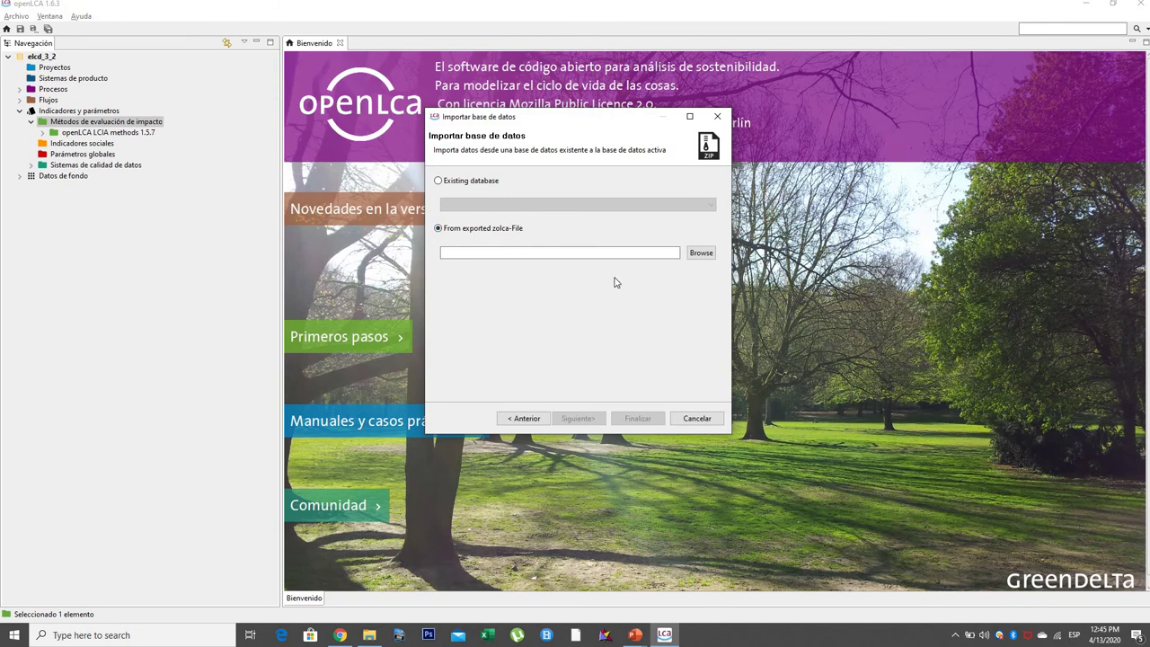
pyautogui.click(701, 254)
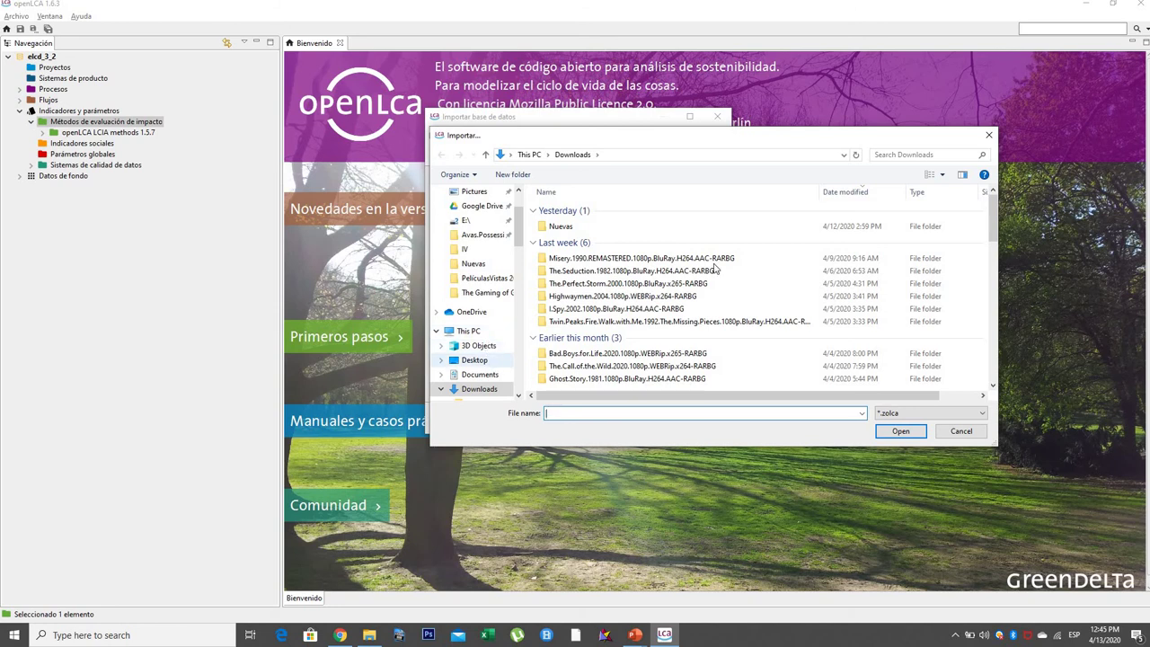
pyautogui.click(485, 361)
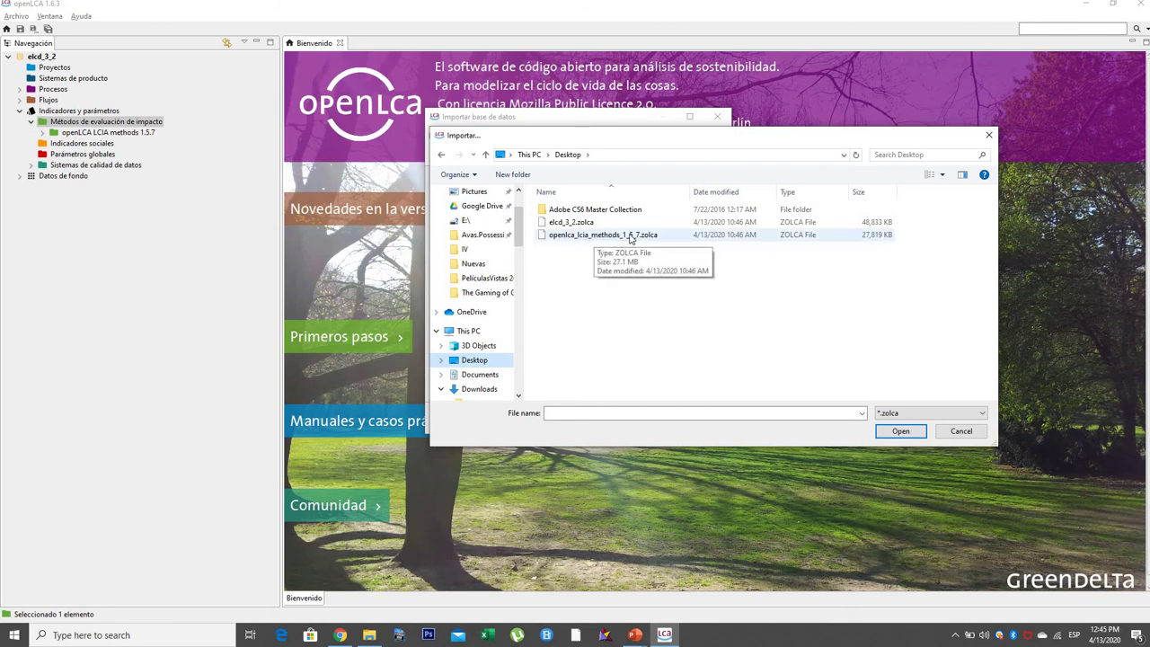
pyautogui.click(595, 238)
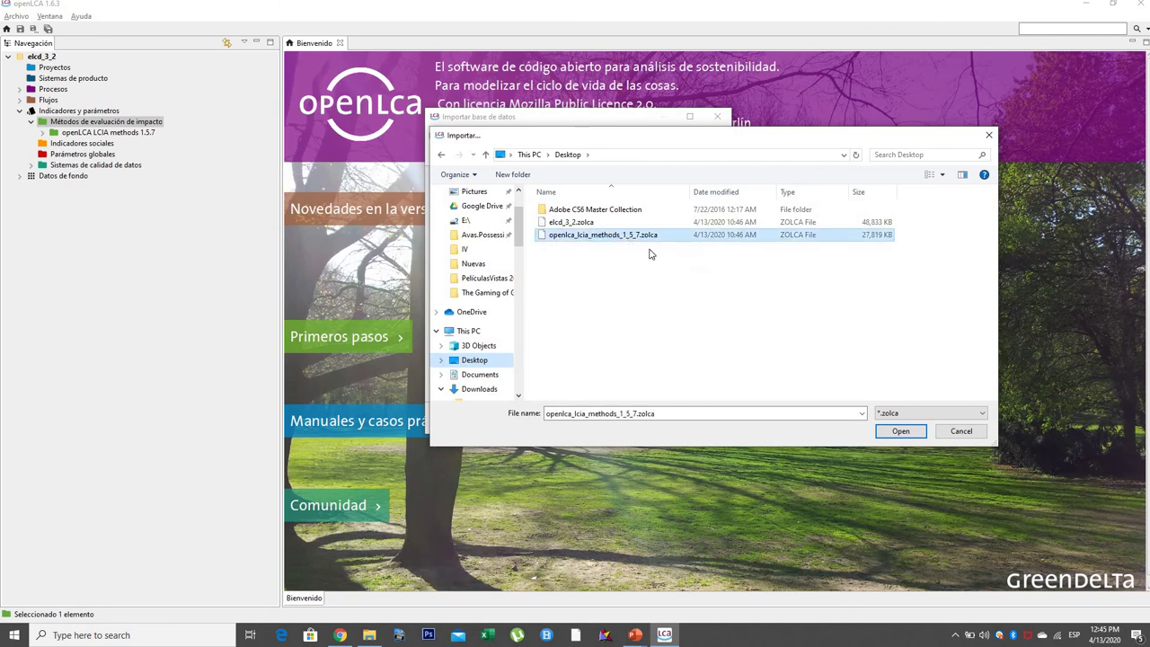
pyautogui.click(959, 434)
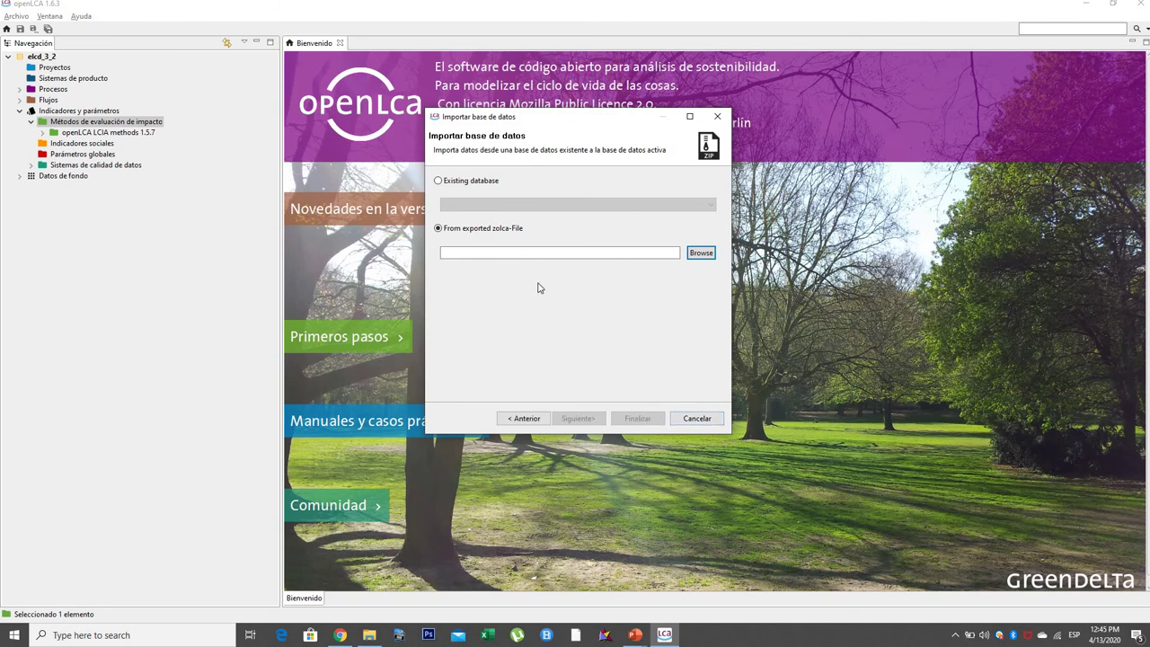
pyautogui.click(698, 419)
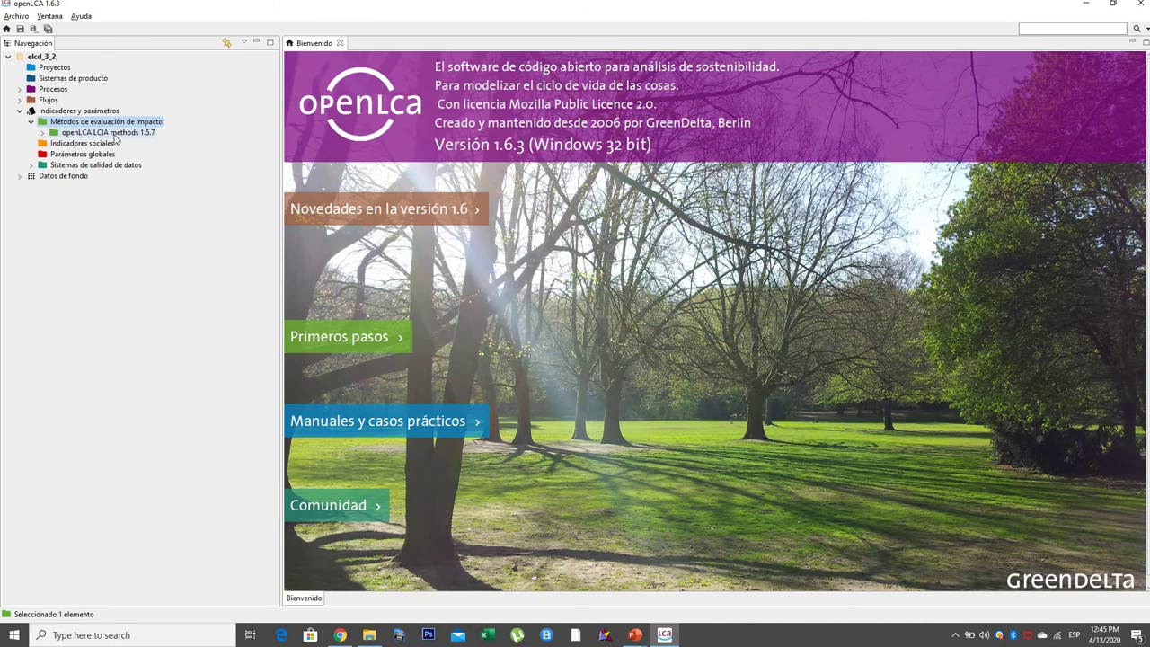
# Review the impact assessment methods in openLCA LCIA methods 1.5.7, collapse the list, and reselect the Métodos de evaluación de impacto folder
pyautogui.click(43, 133)
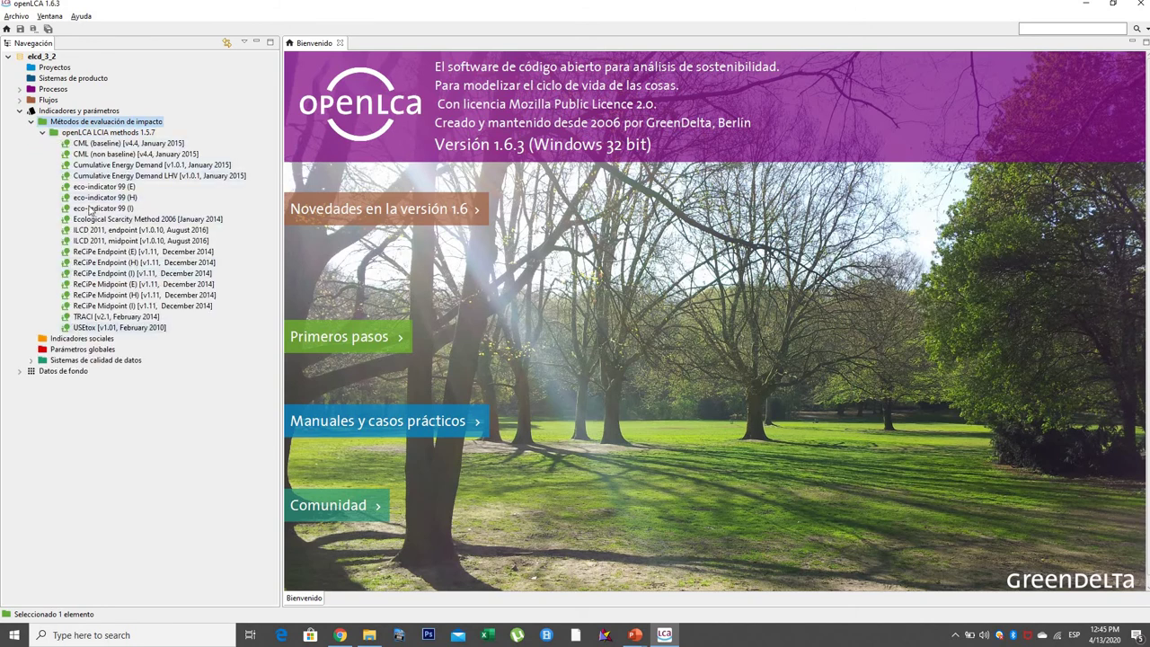
pyautogui.click(42, 134)
pyautogui.click(20, 111)
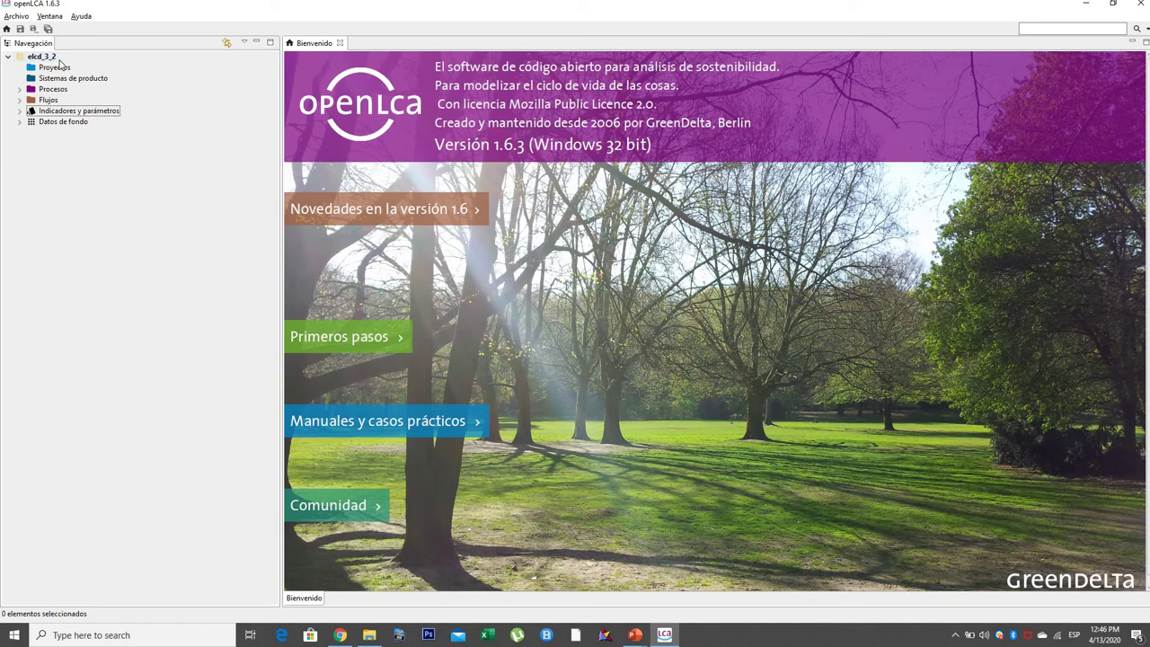
pyautogui.click(19, 110)
pyautogui.click(90, 124)
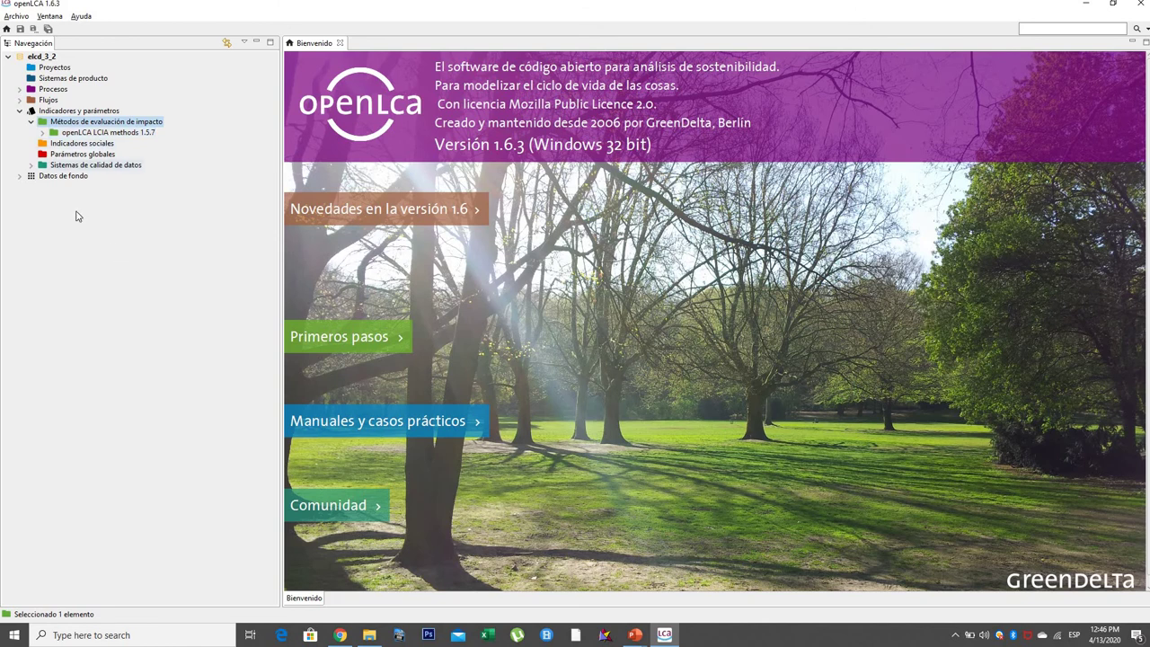
# Collapse Indicadores y parámetros in the elcd_3_2 database, and switch to the PowerPoint presentation
pyautogui.click(20, 110)
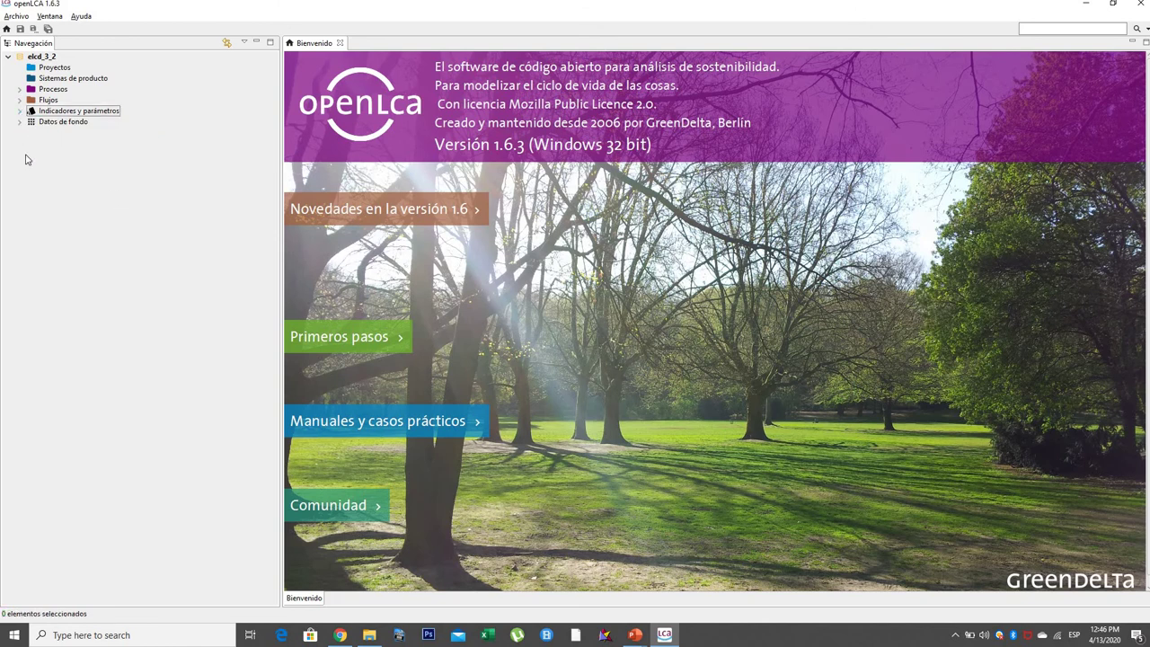
pyautogui.hotkey('alt', 'Tab')
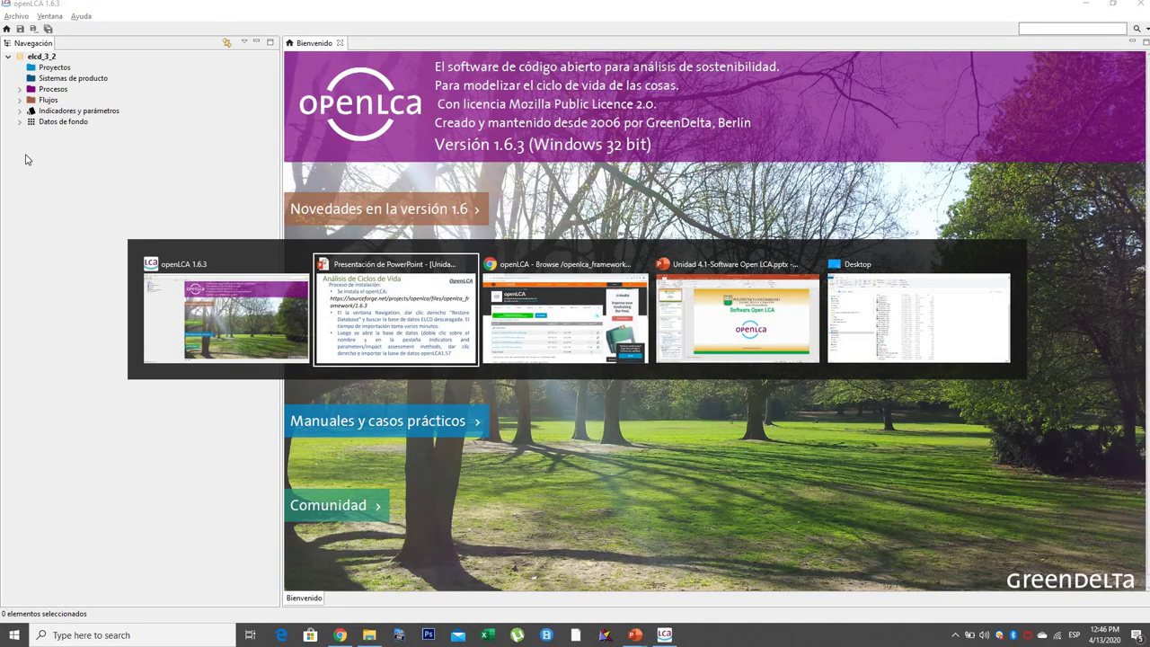
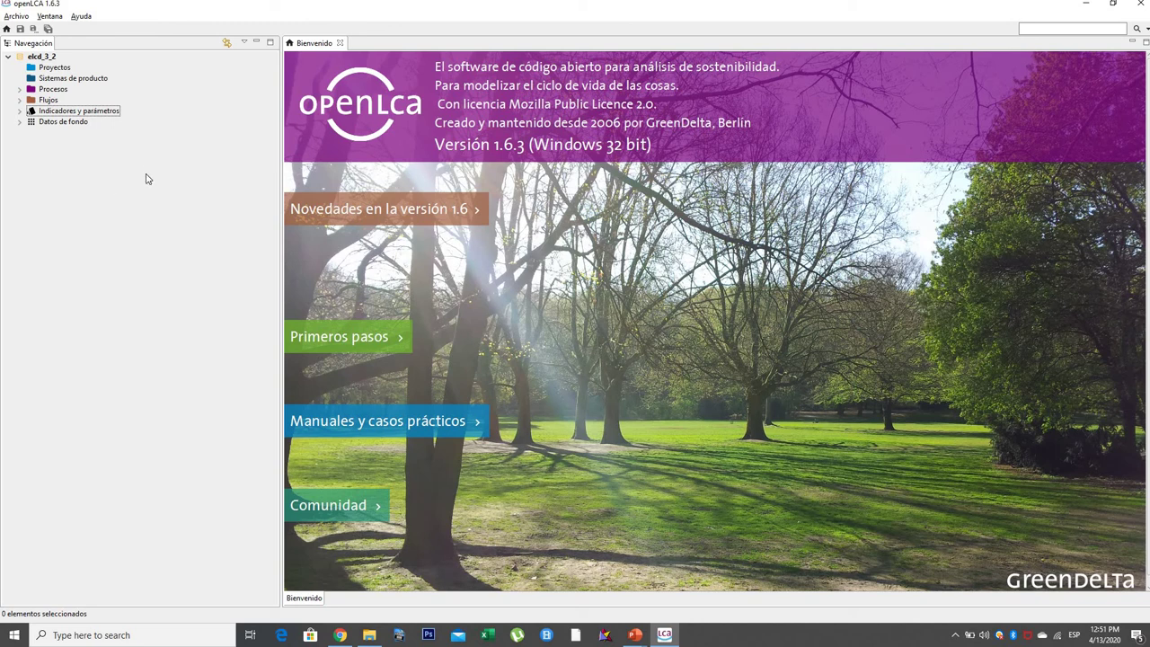
# Expand Flujos in the elcd_3_2 database and add a new subcategory named "Botellas de PET" to it
pyautogui.click(19, 101)
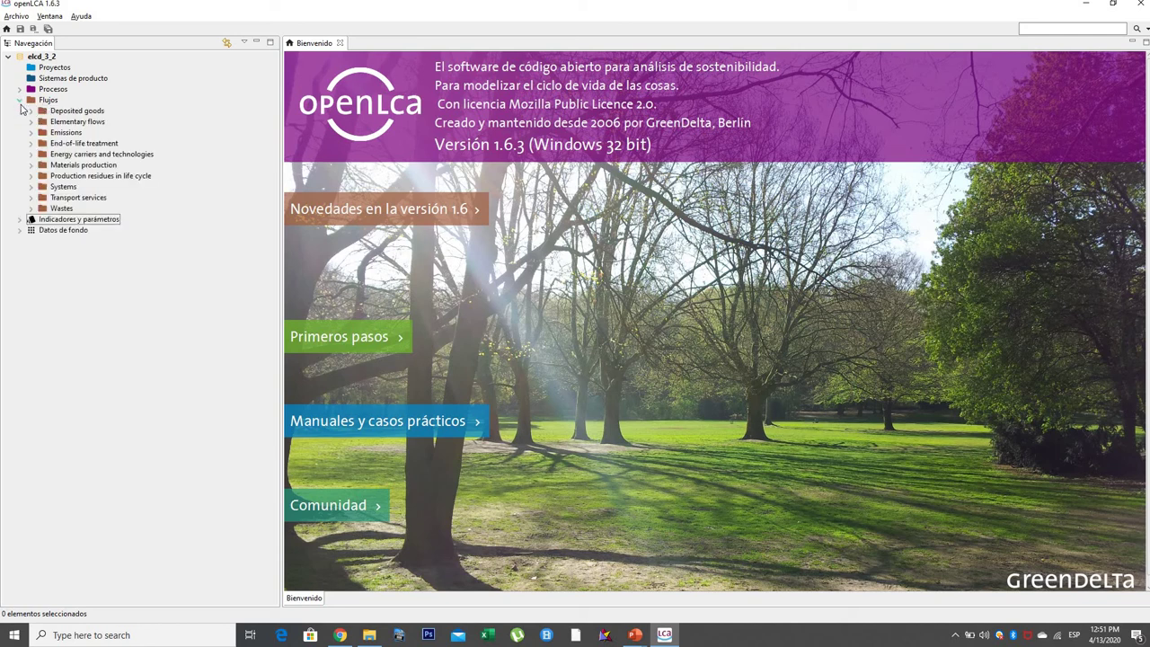
pyautogui.click(21, 100)
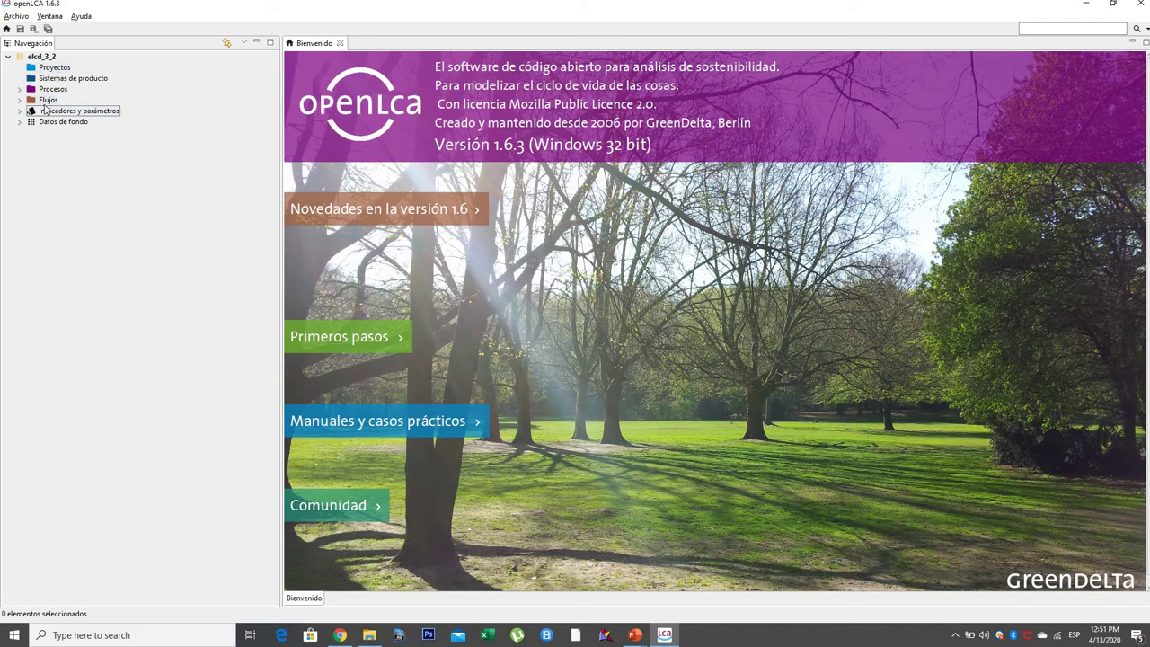
pyautogui.click(47, 101)
pyautogui.click(21, 100)
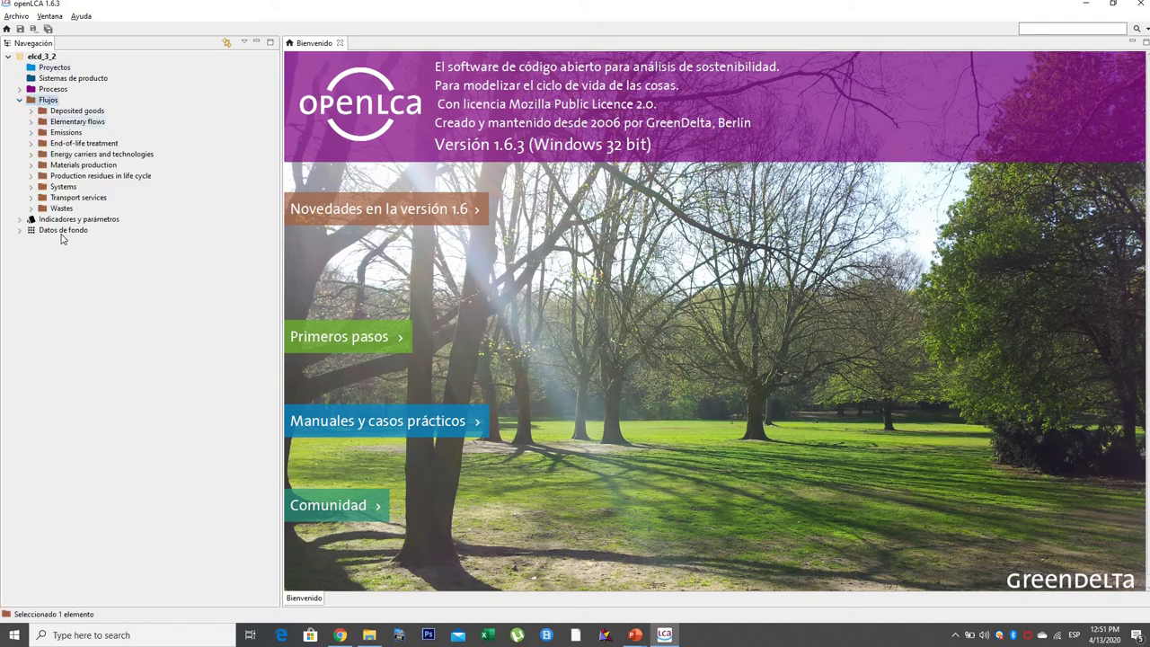
pyautogui.rightClick(45, 103)
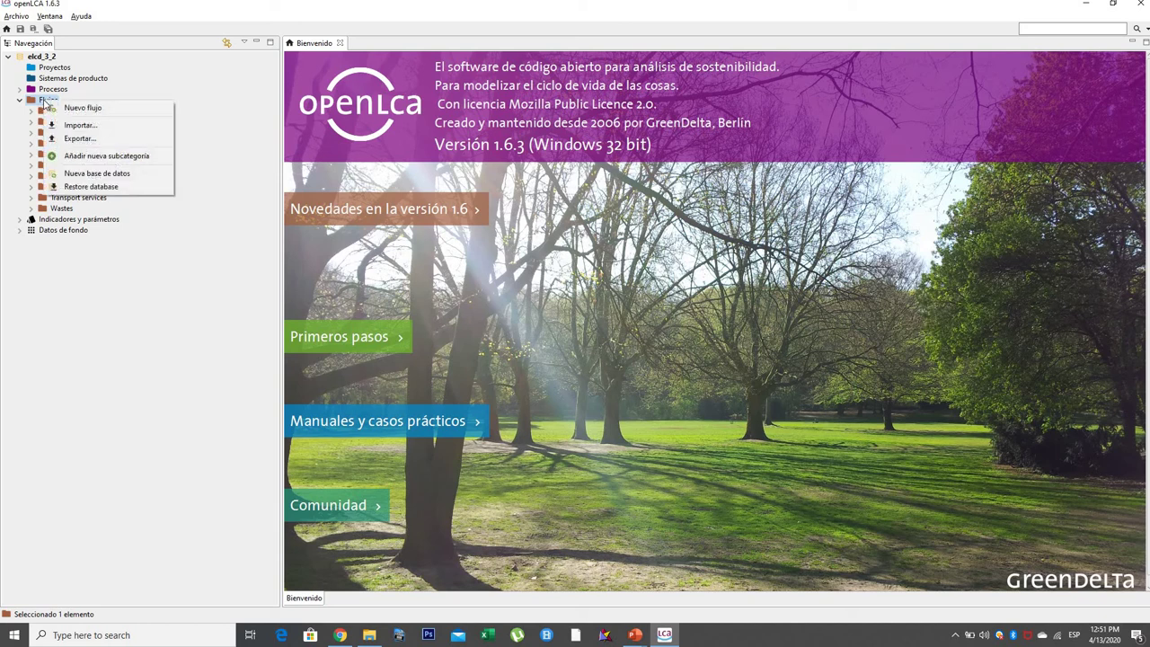
pyautogui.click(84, 158)
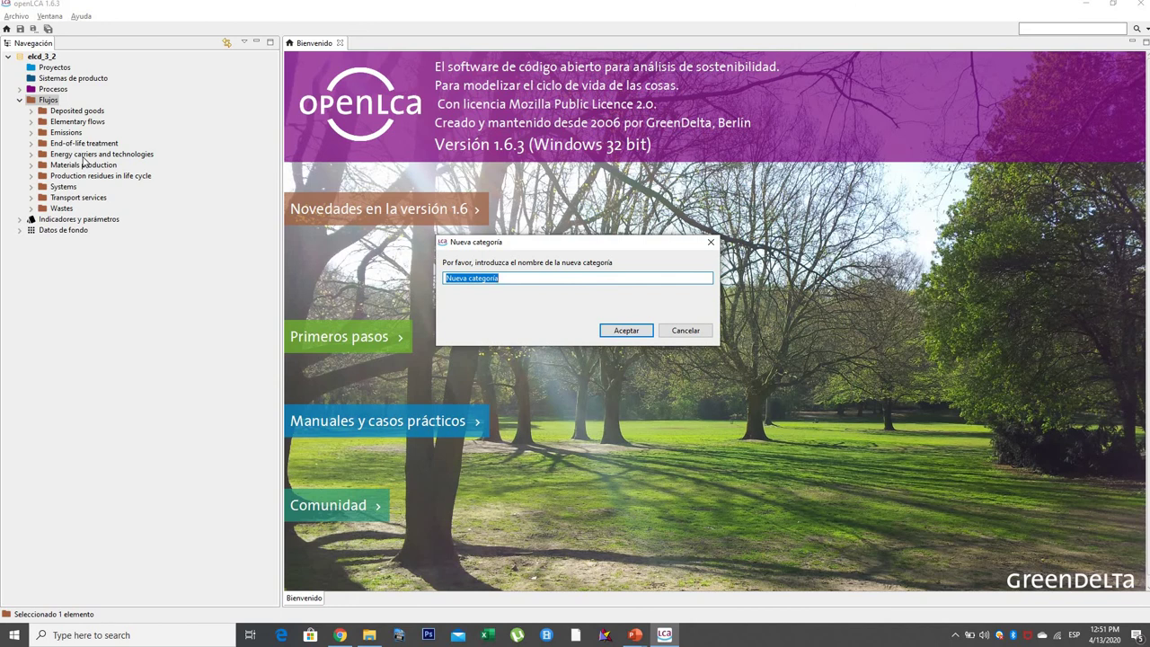
pyautogui.write('Botellas de PET')
pyautogui.click(627, 330)
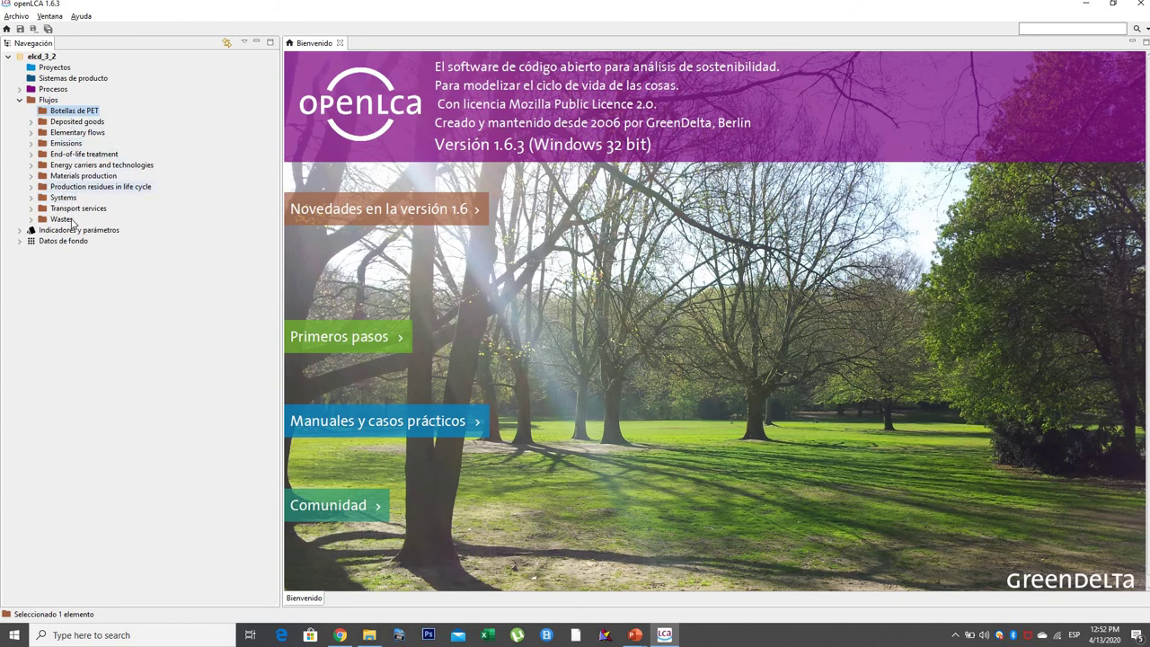
# Start a new flow in the Botellas de PET category and name it "Botellas PET + PP"
pyautogui.rightClick(64, 117)
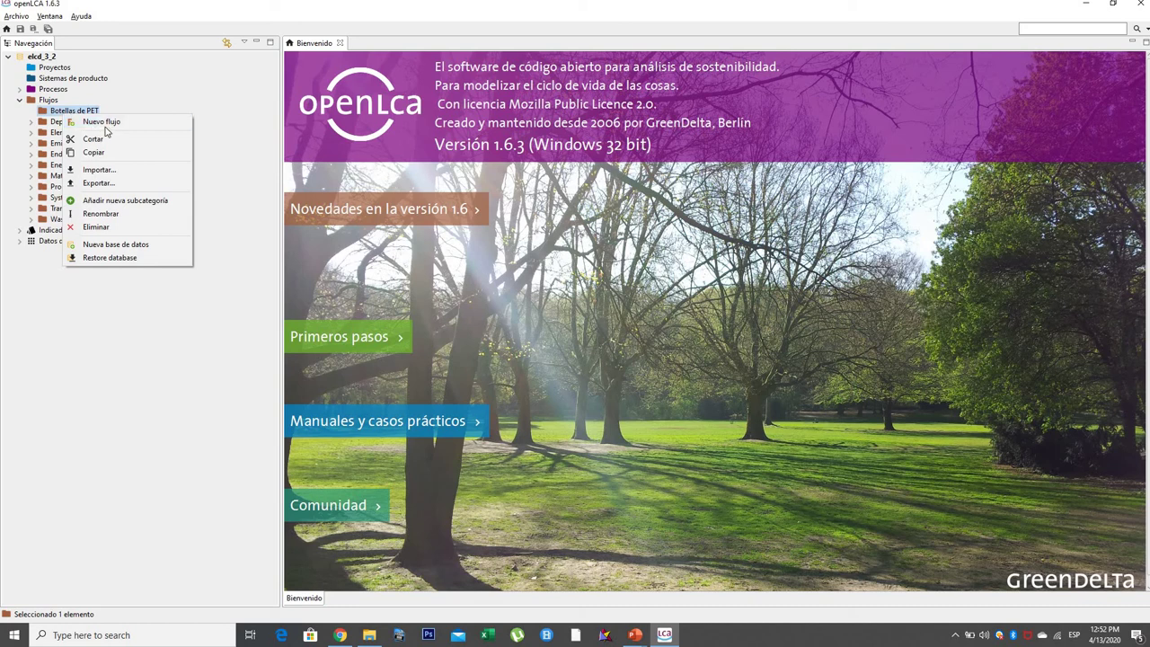
pyautogui.click(101, 123)
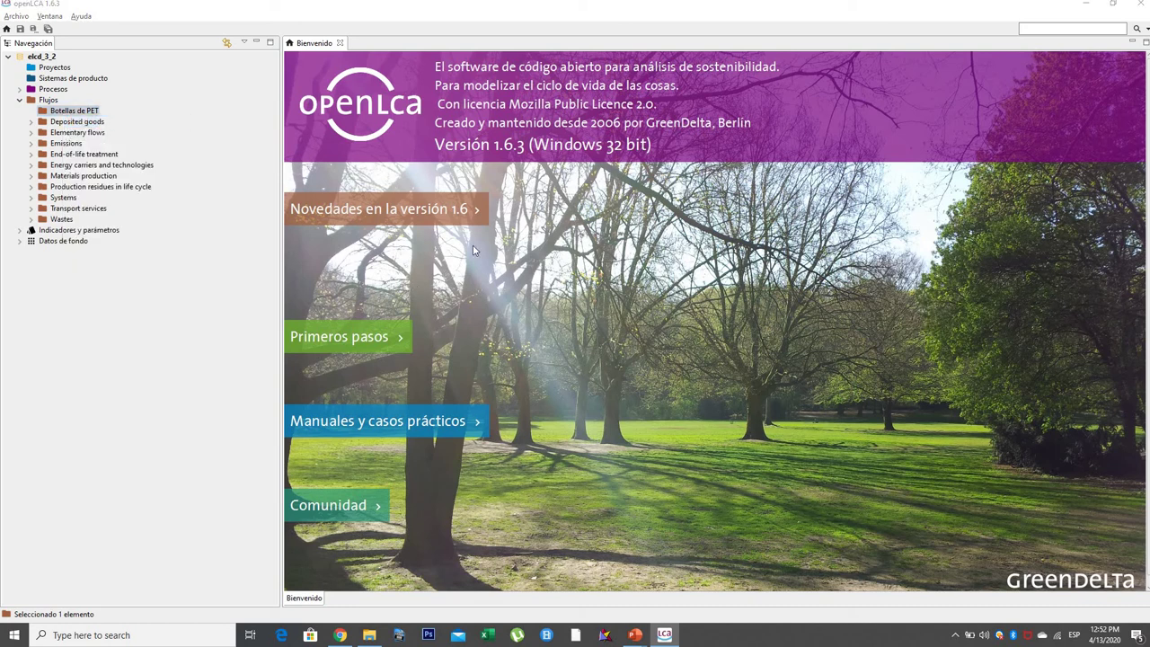
pyautogui.moveTo(531, 177); pyautogui.dragTo(583, 210)
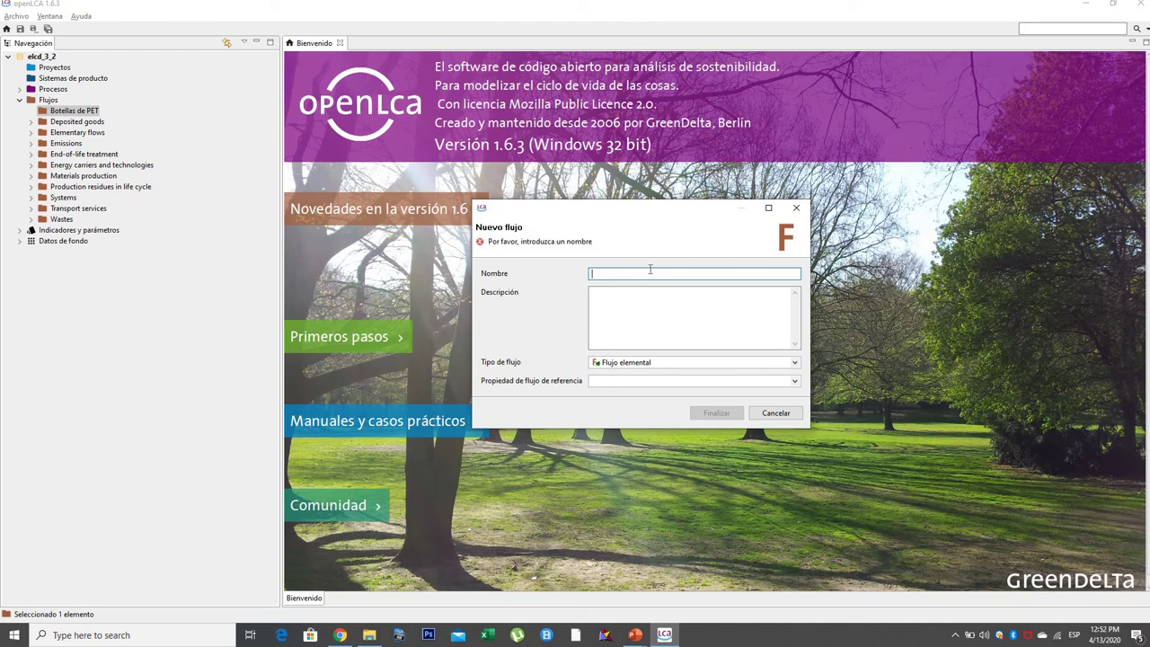
pyautogui.write('Botellas ')
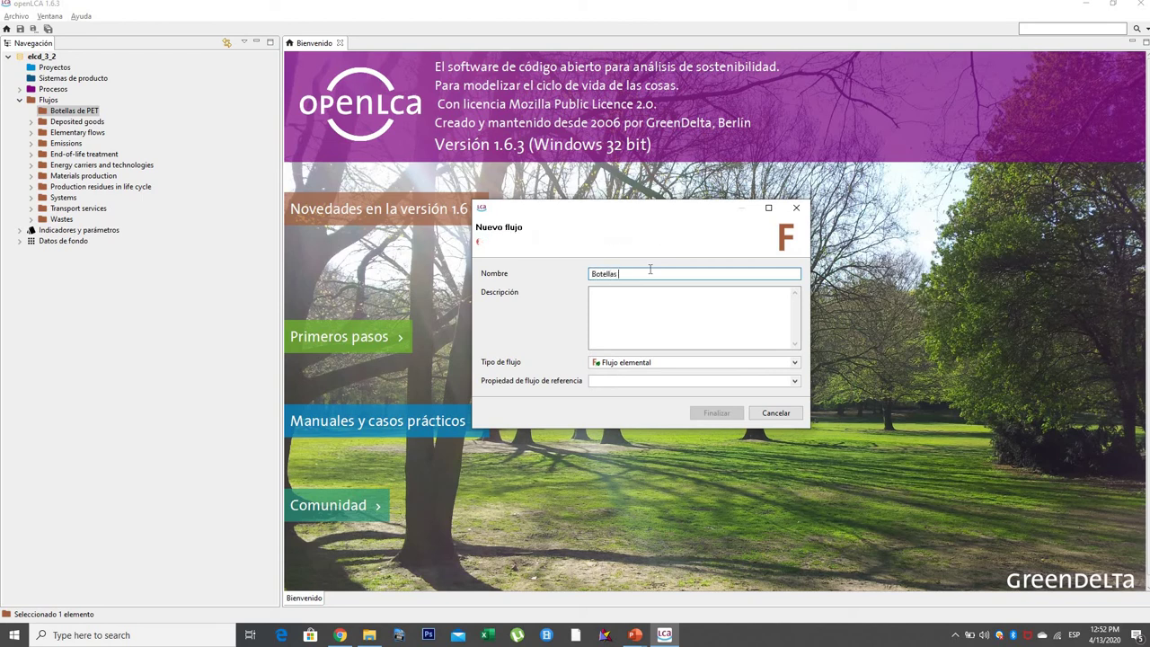
pyautogui.write('PET ')
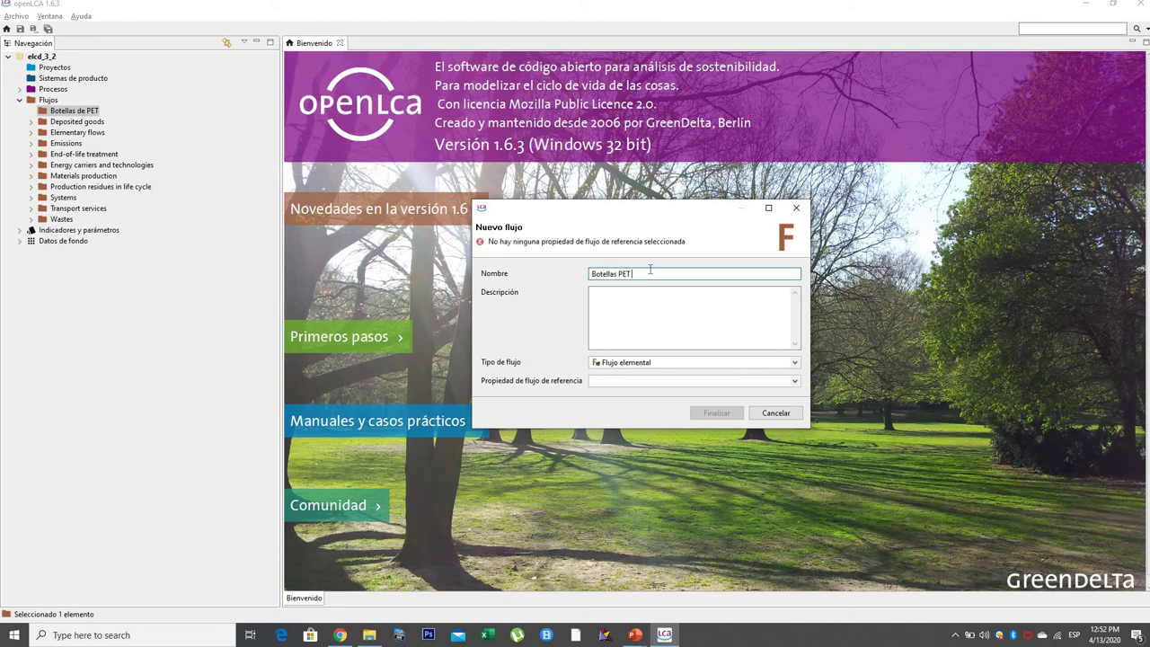
pyautogui.write('+ PP')
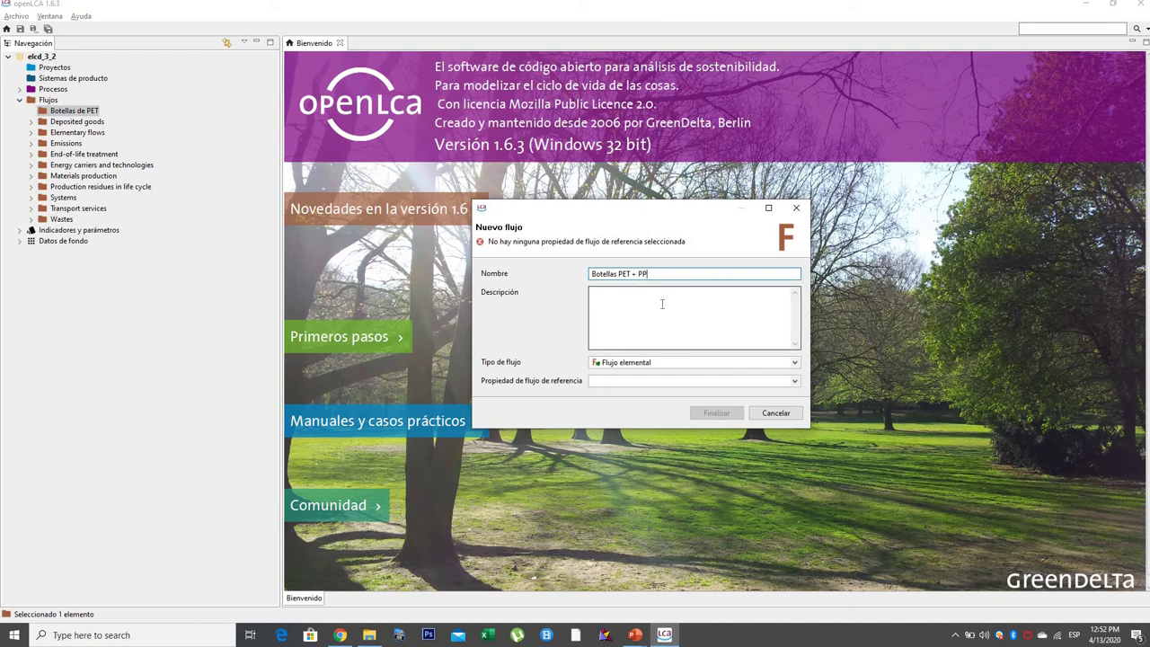
# Enter the new flow's description "LCA de 100 botellas de de 1Lt agua hechas en PET y tapas en PP"
pyautogui.click(663, 304)
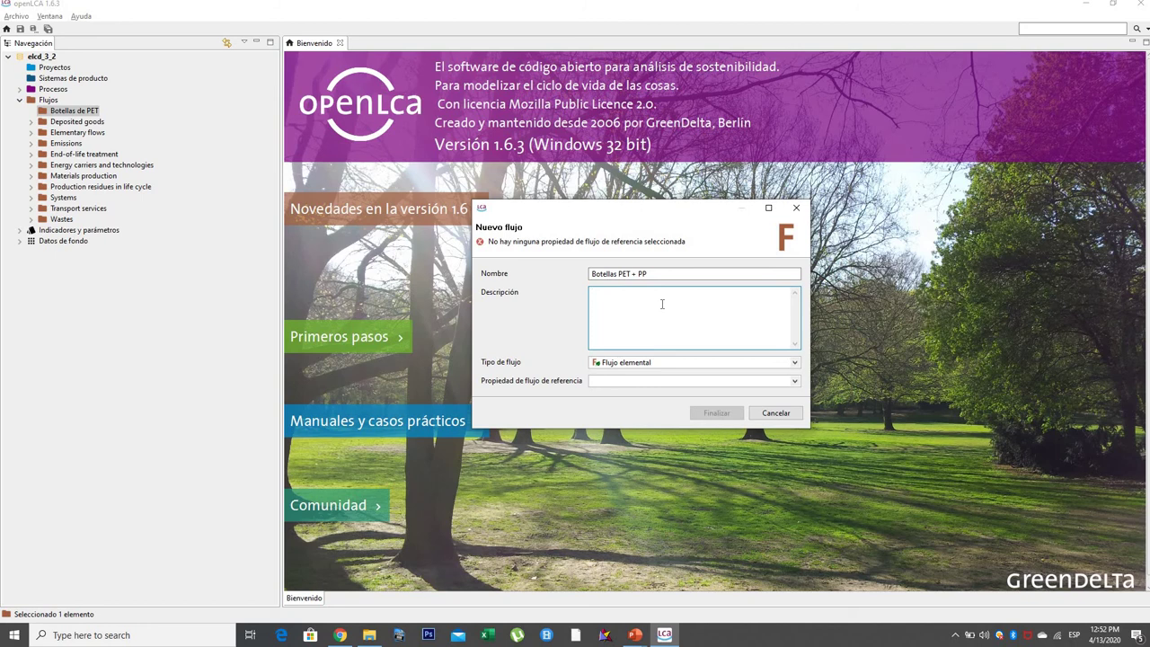
pyautogui.write('LCA de 100 botellas de agua hechas en PET y tapas en PP')
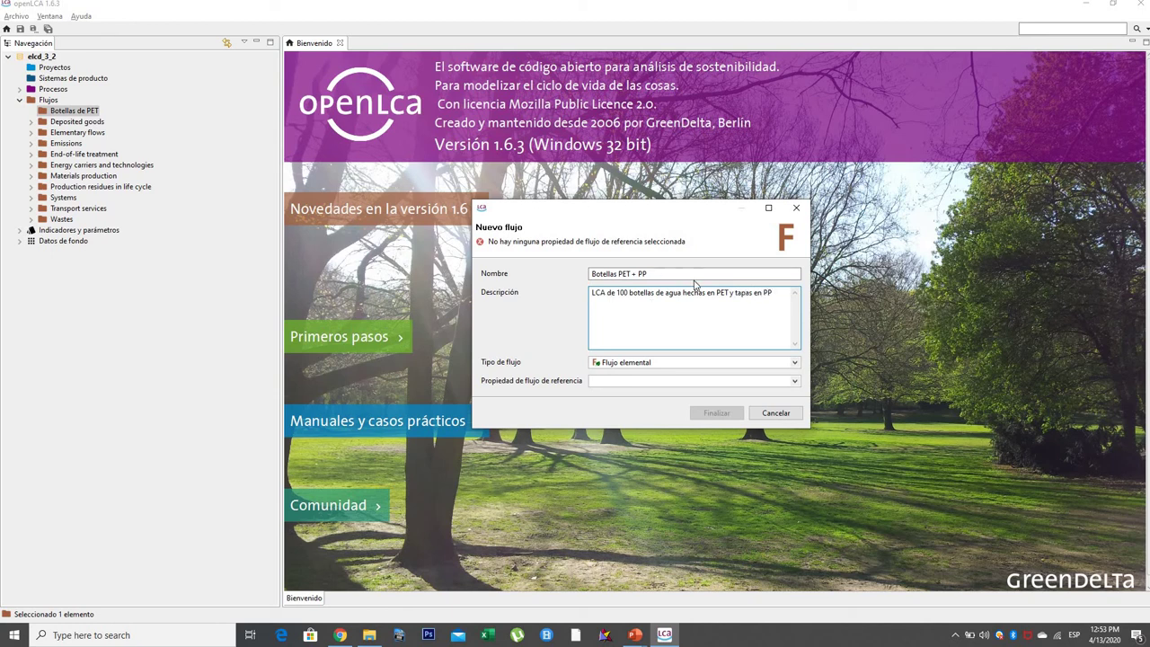
pyautogui.click(672, 324)
pyautogui.write('de 1Lt')
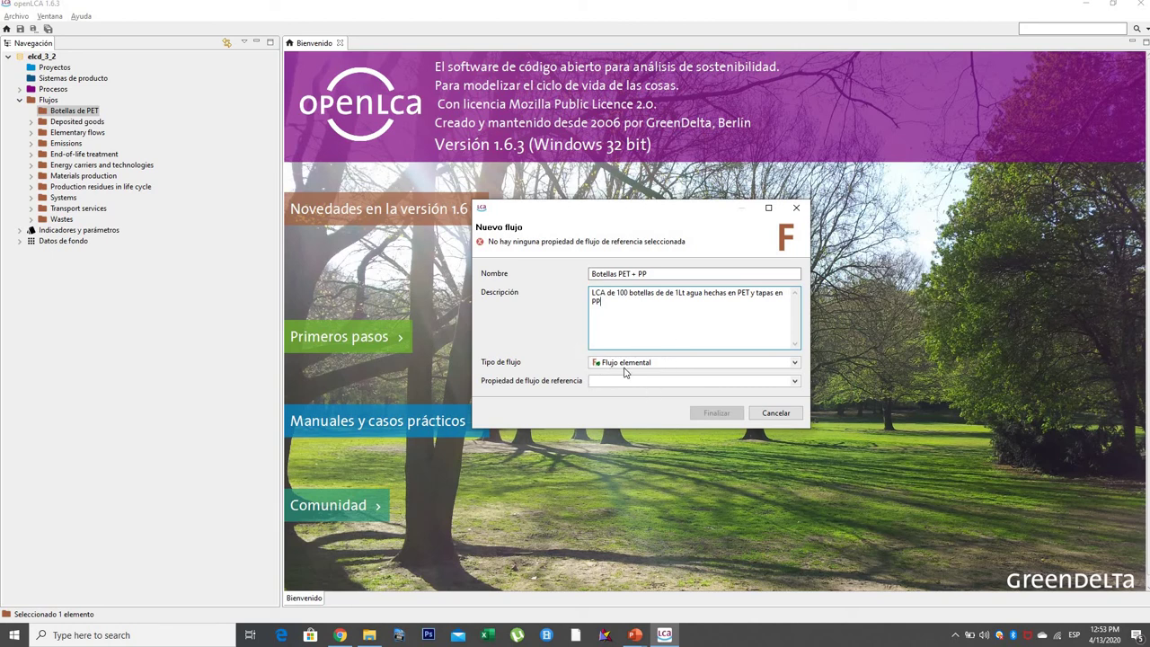
# Set the flow type to Producto and the reference flow property to Number of items, and finish creating the flow
pyautogui.click(796, 363)
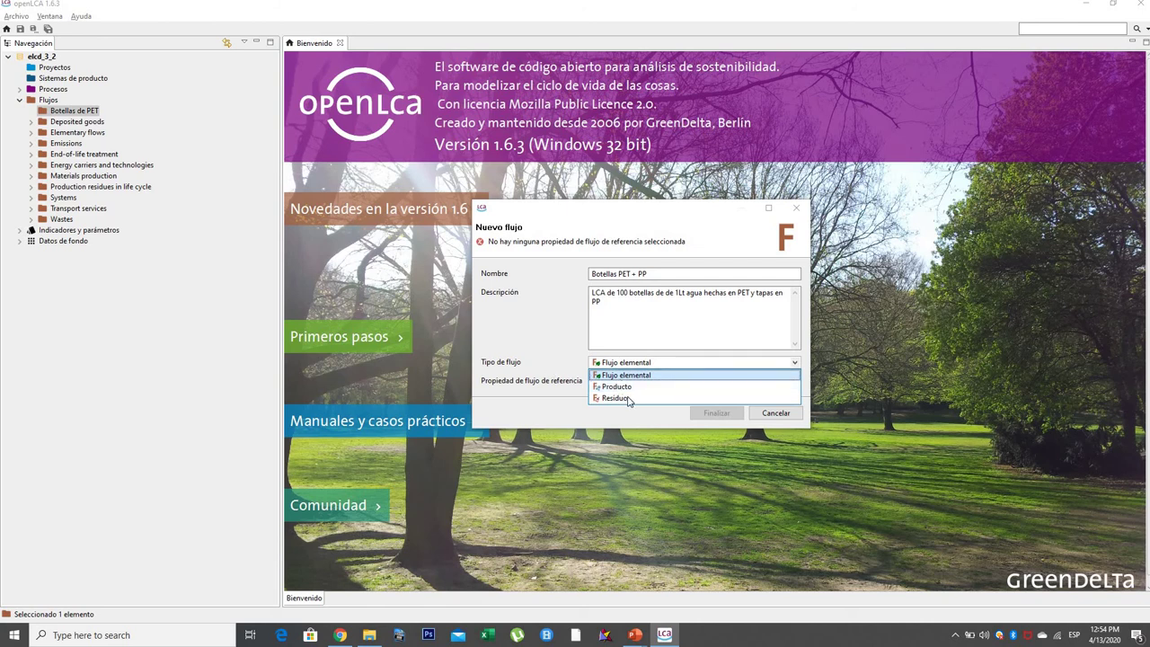
pyautogui.click(620, 388)
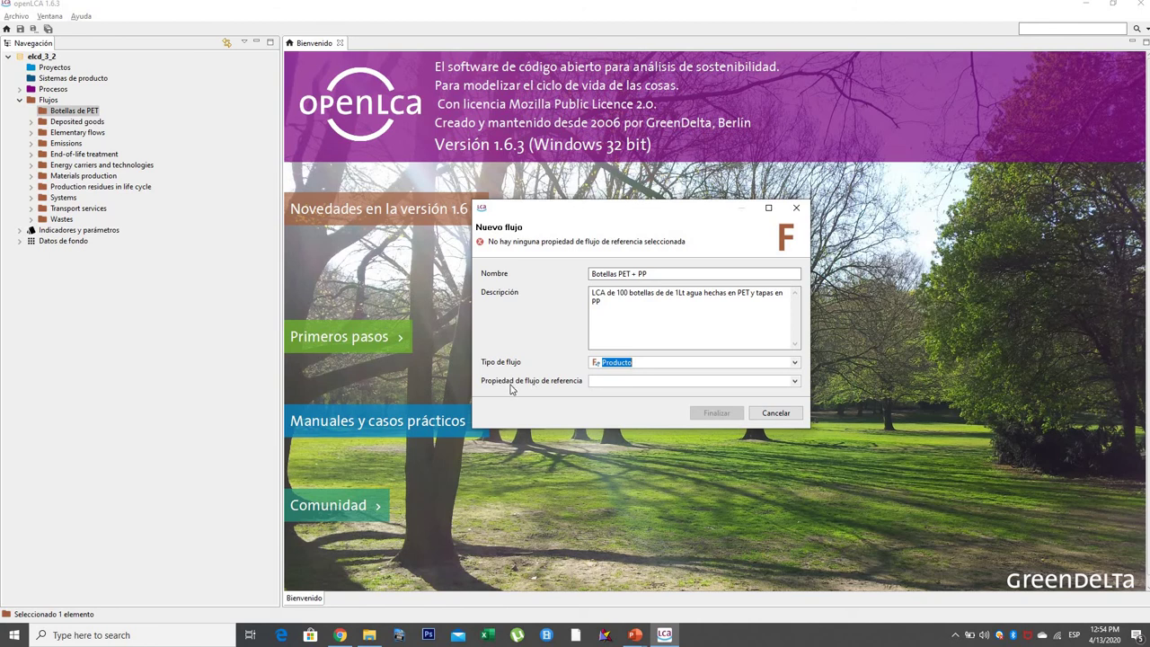
pyautogui.click(795, 383)
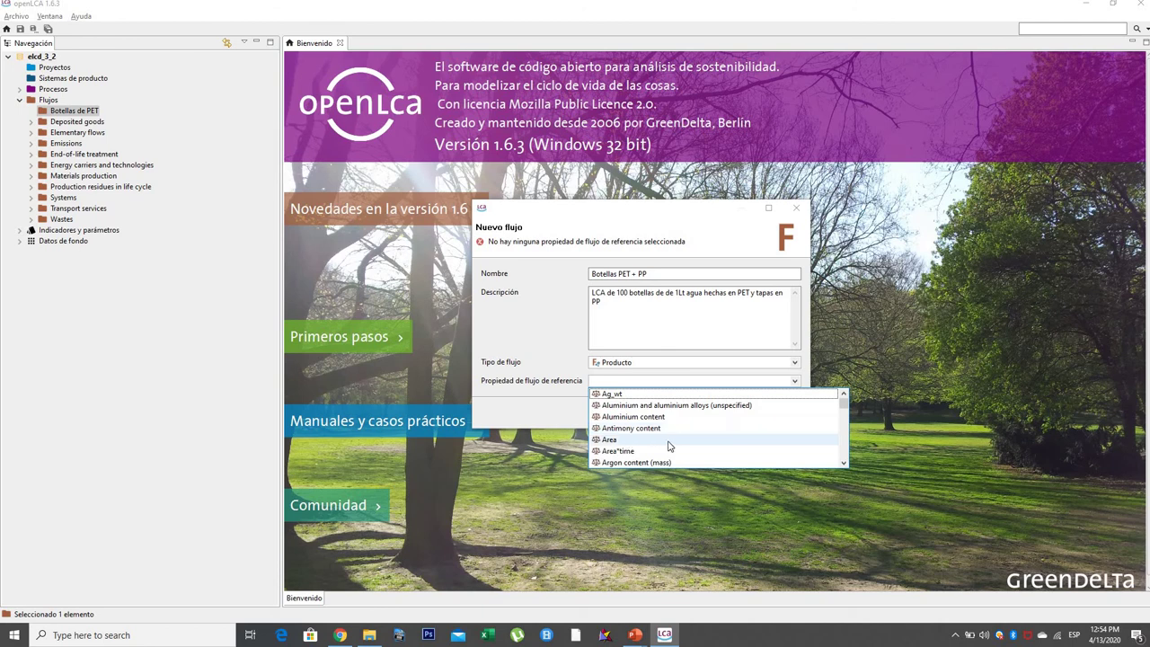
pyautogui.scroll(-5, 669, 446)
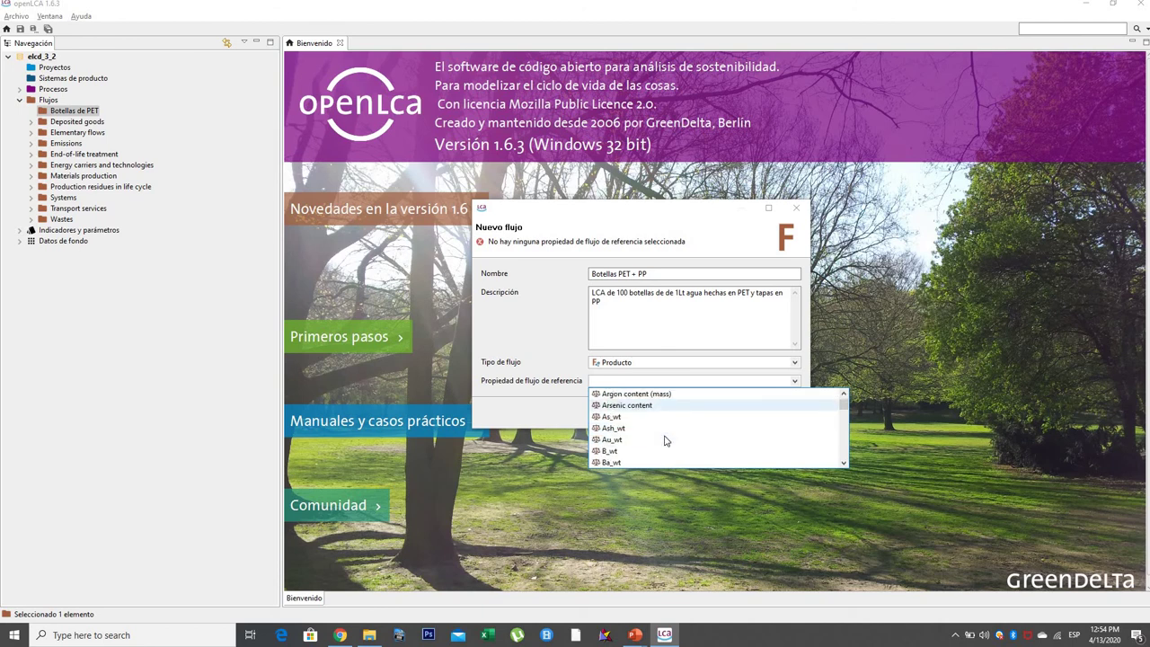
pyautogui.scroll(-4, 667, 440)
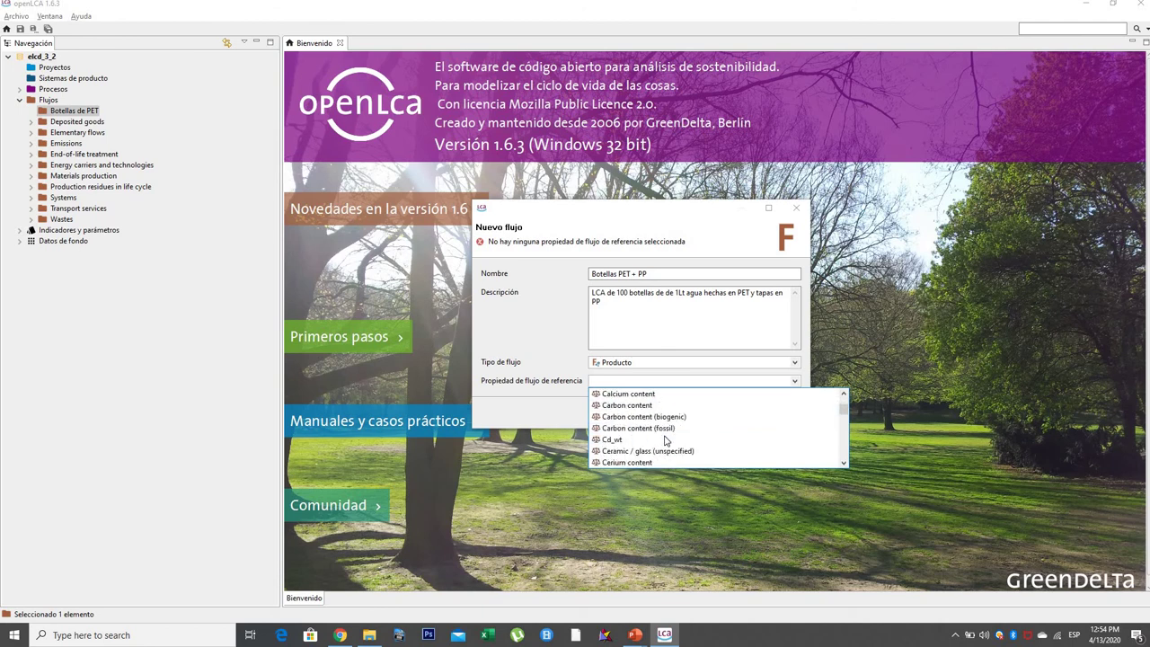
pyautogui.scroll(-5, 645, 423)
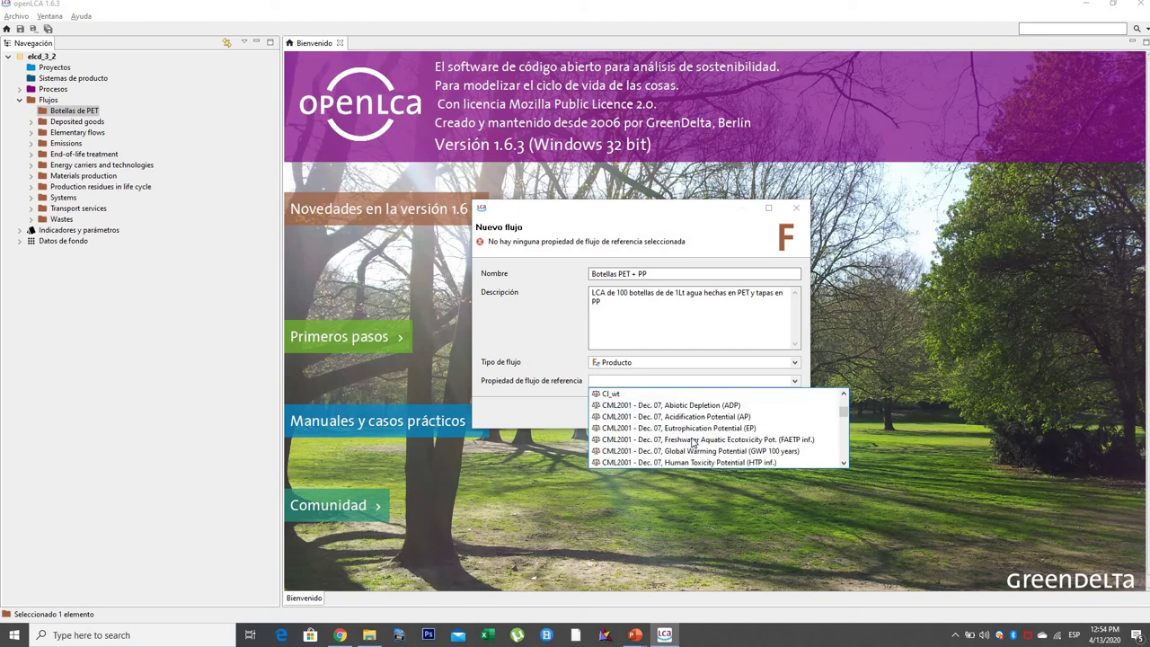
pyautogui.scroll(-5, 692, 440)
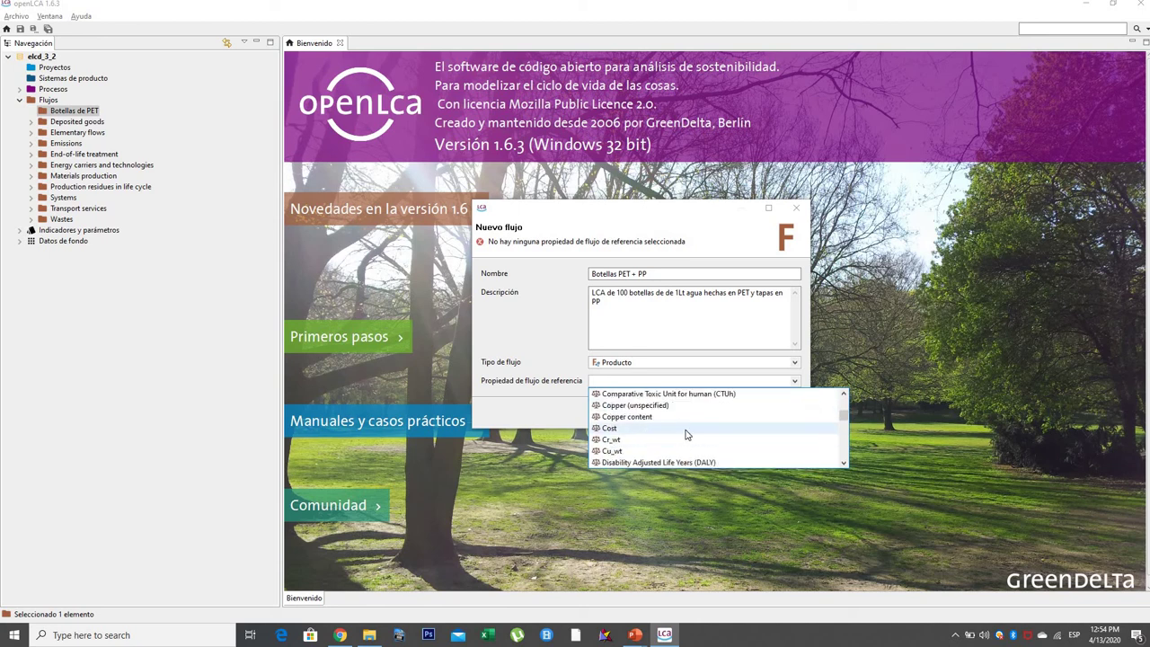
pyautogui.scroll(-8, 686, 435)
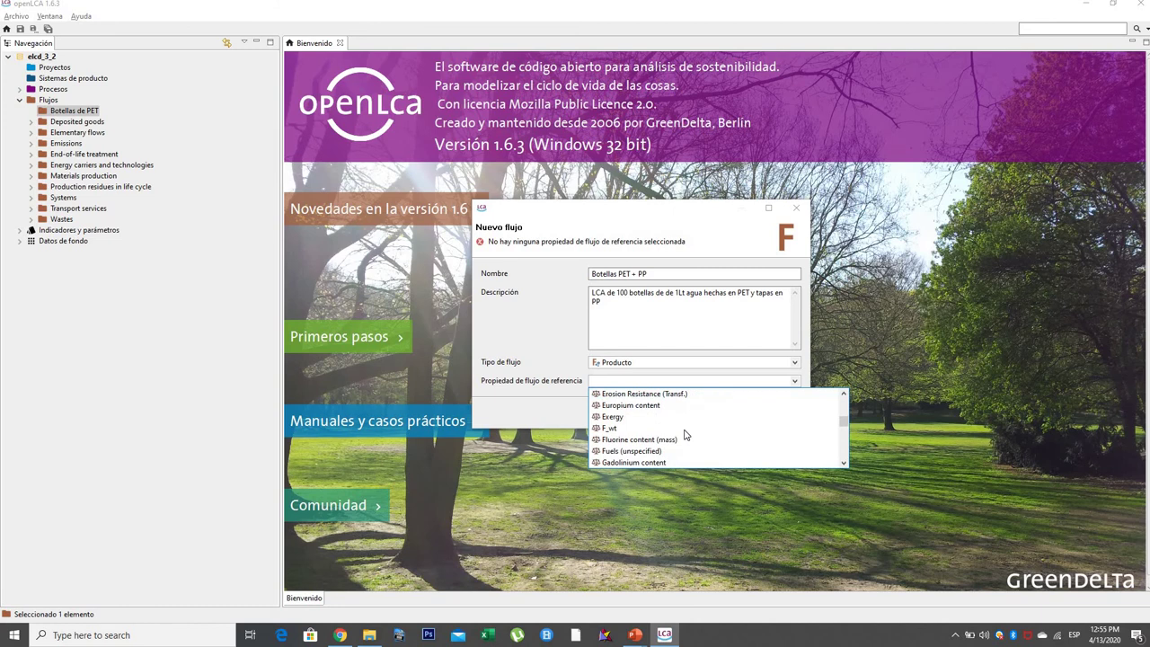
pyautogui.scroll(-10, 685, 435)
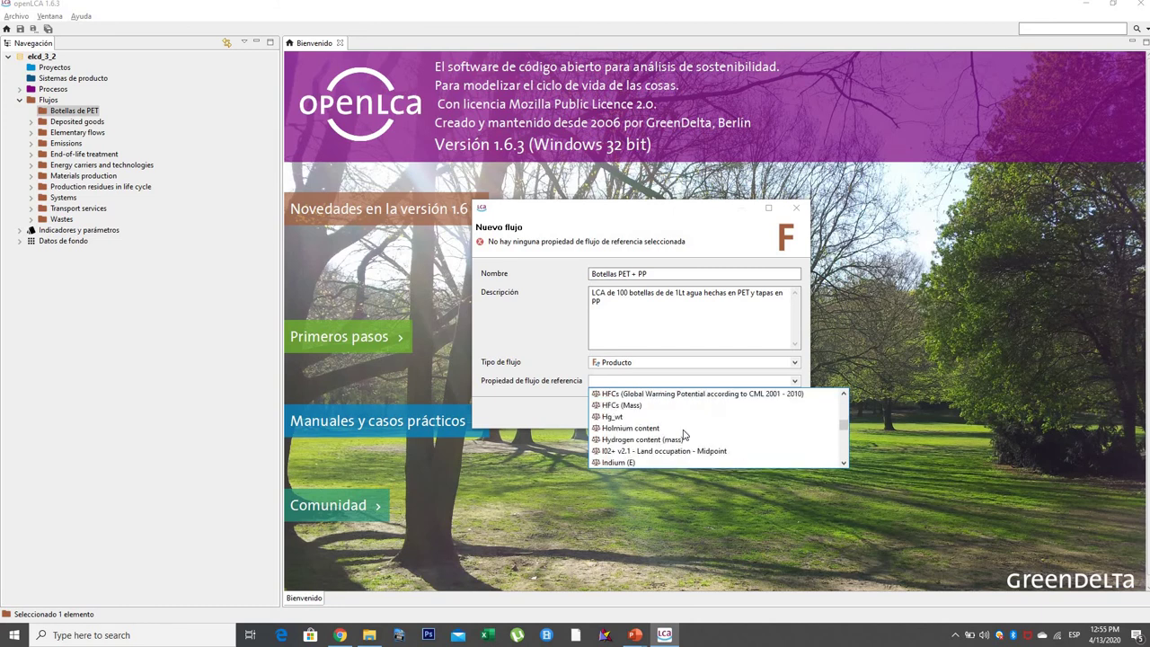
pyautogui.scroll(-10, 683, 435)
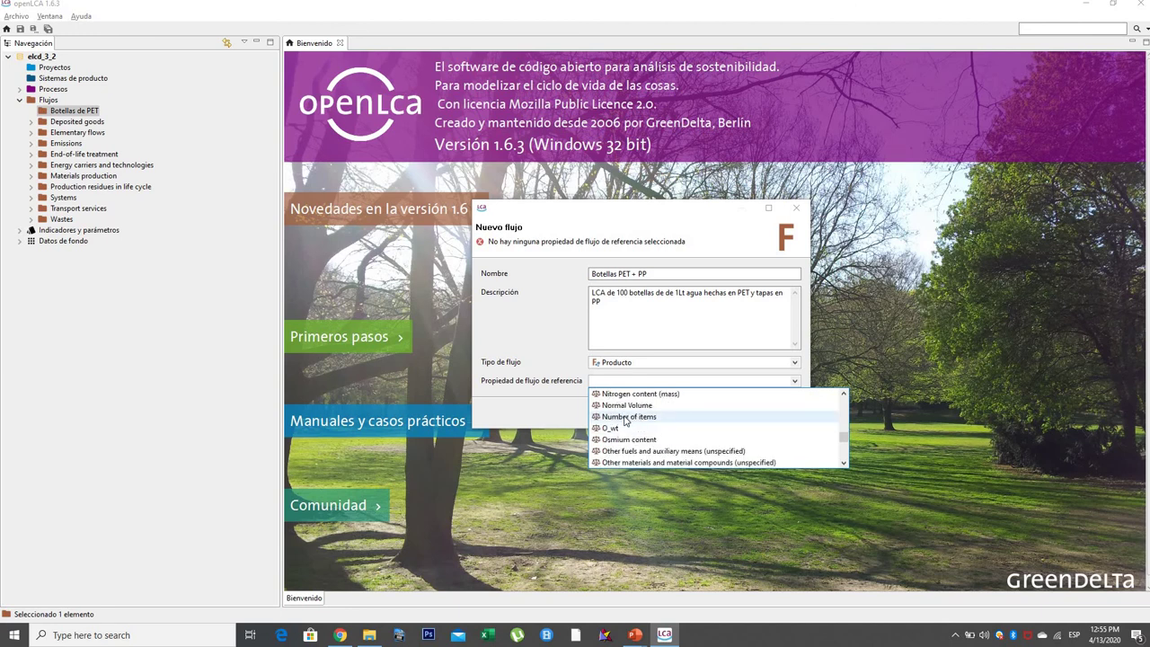
pyautogui.click(626, 417)
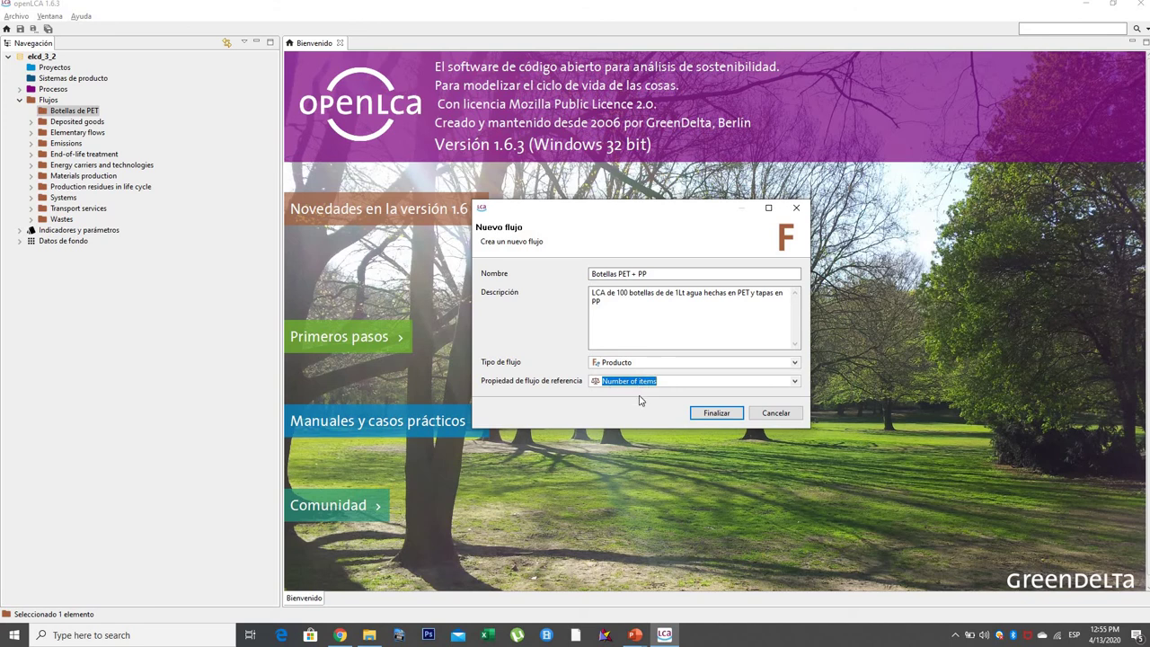
pyautogui.click(716, 415)
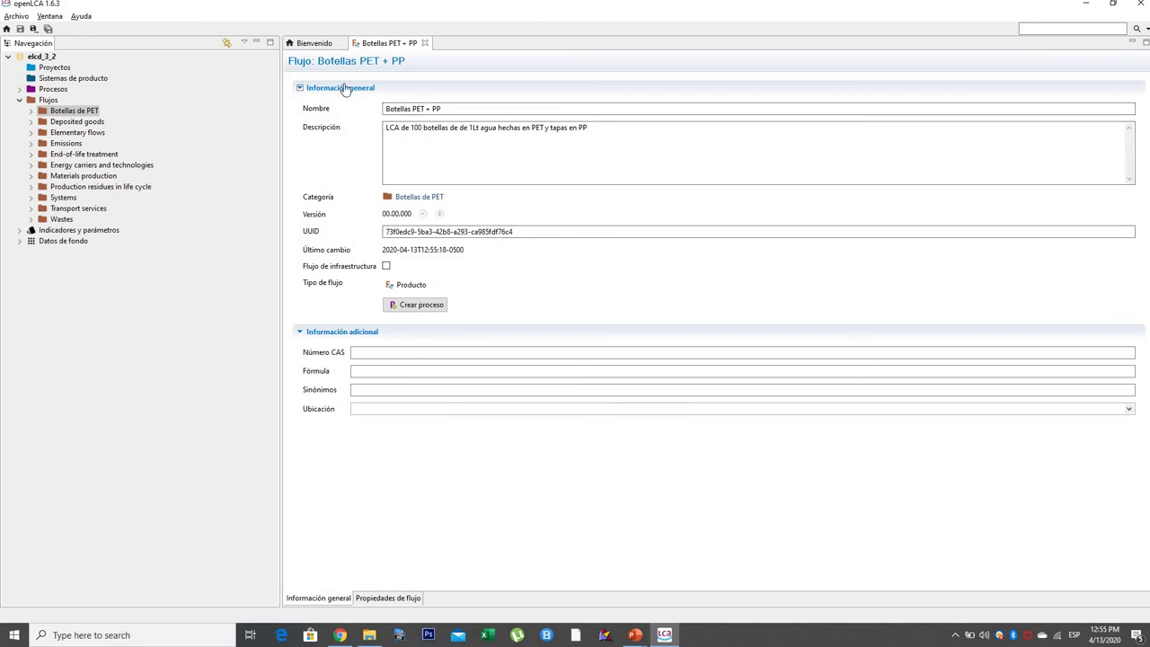
# Expand the Botellas de PET category, and review the Botellas PET + PP flow's properties and general information
pyautogui.click(30, 110)
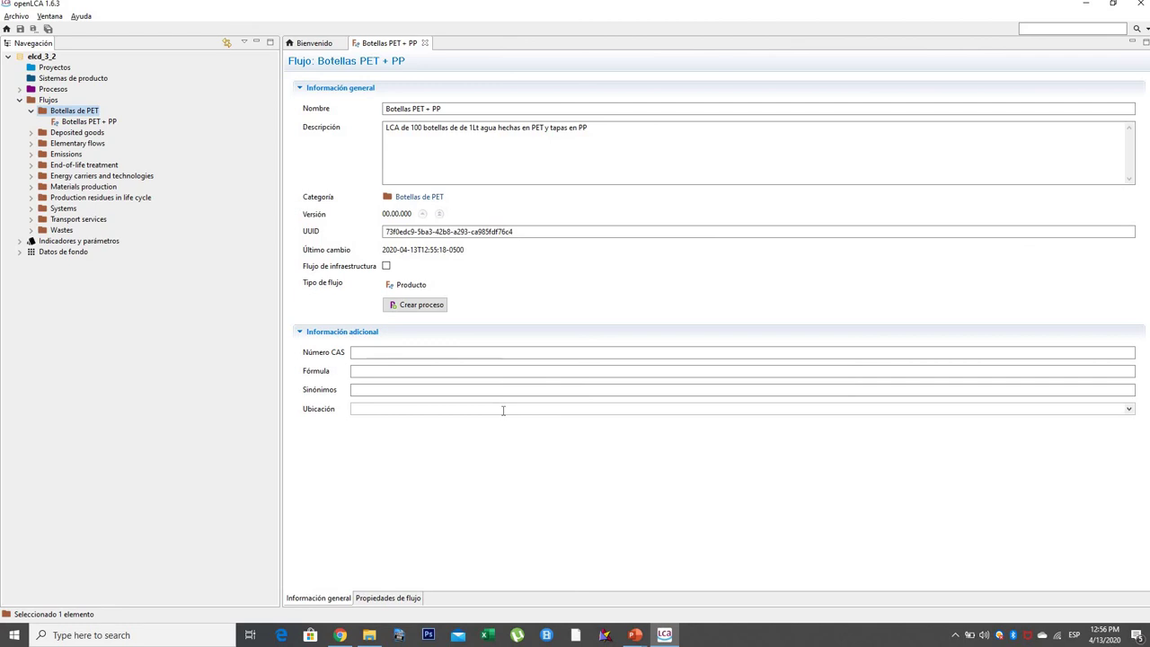
pyautogui.click(388, 598)
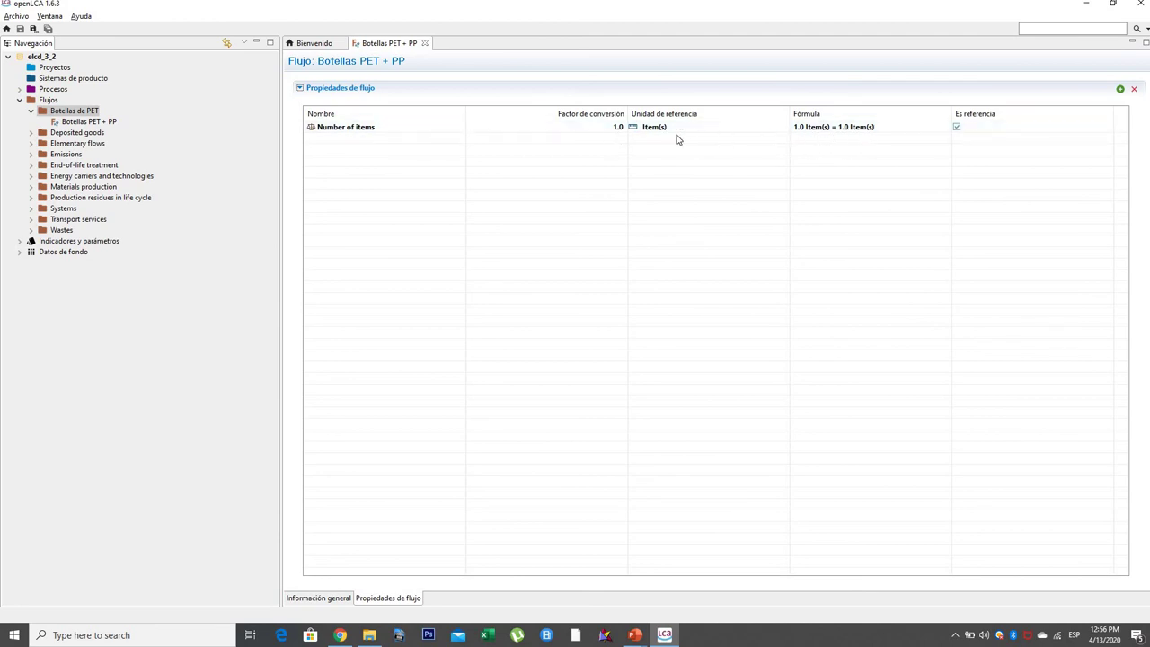
pyautogui.click(616, 128)
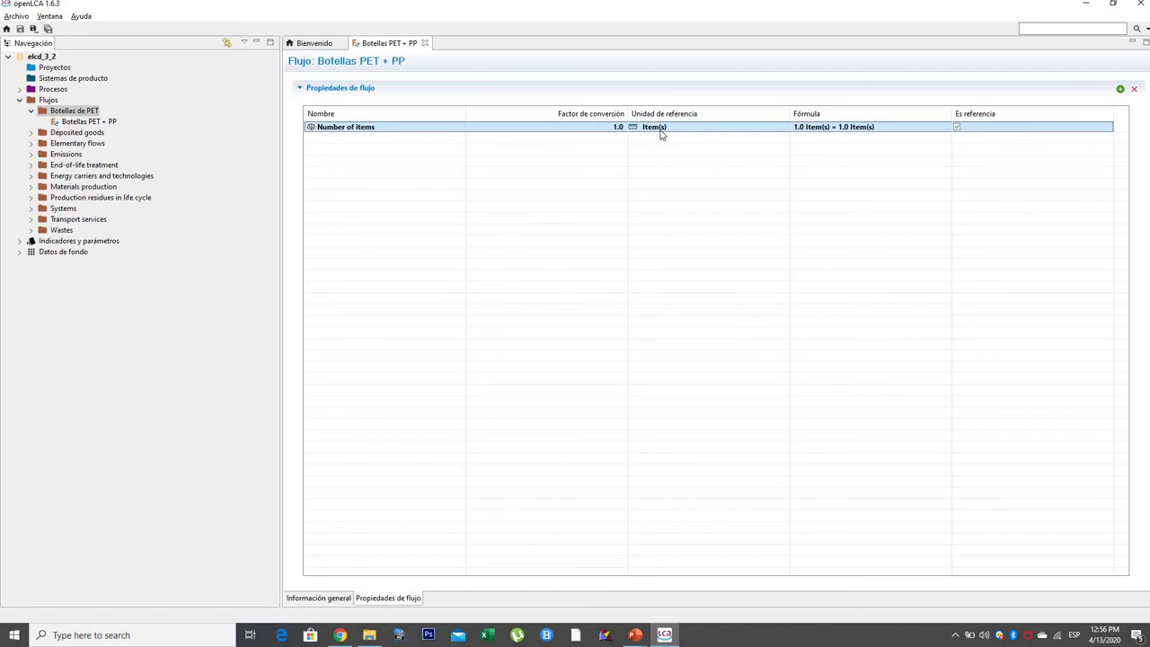
pyautogui.click(336, 598)
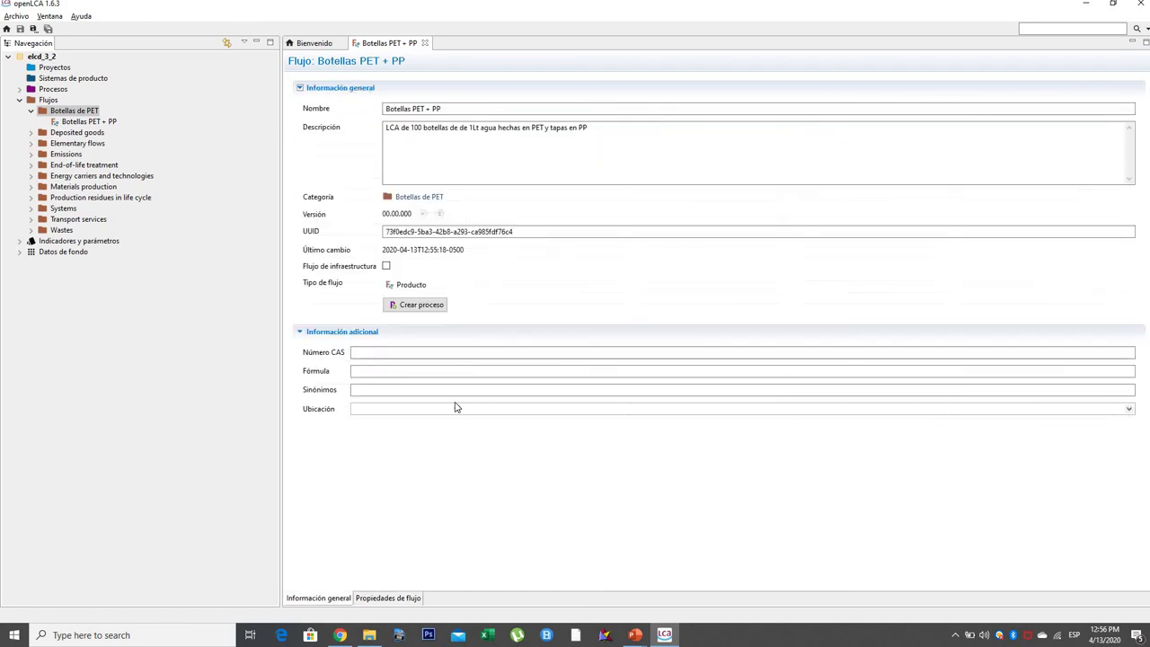
pyautogui.click(423, 129)
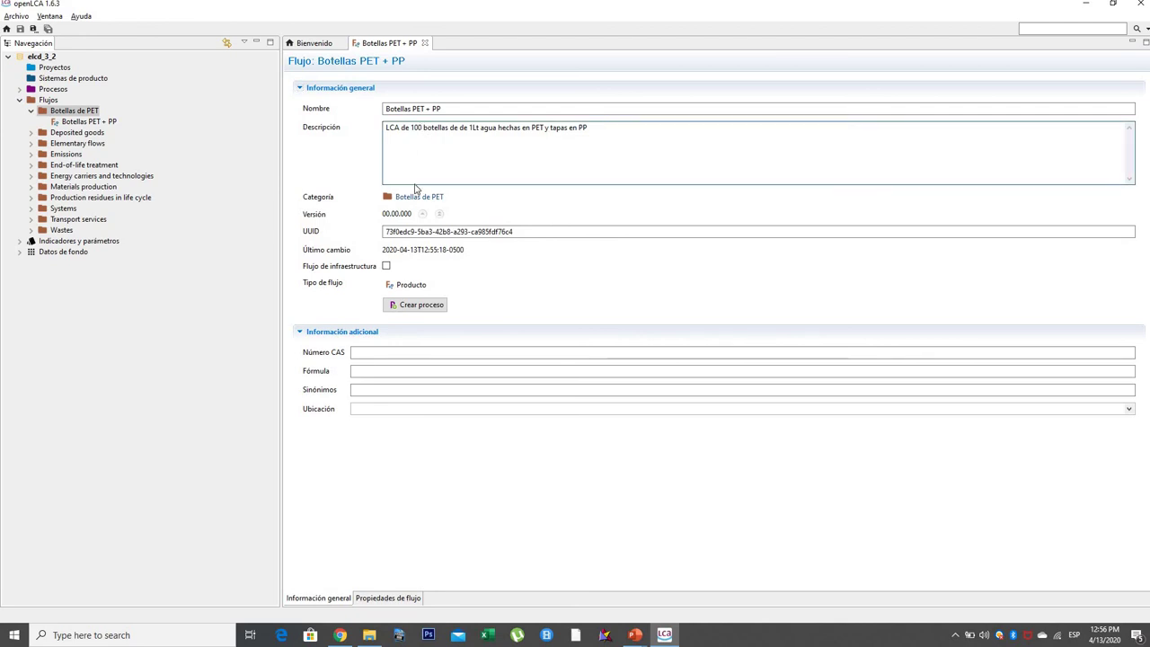
# Revise the Botellas PET + PP flow's description to "LCA de 1 botella de de 1Lt agua hechas en PET y tapas en PP"
pyautogui.press('BackSpace')
pyautogui.press('BackSpace')
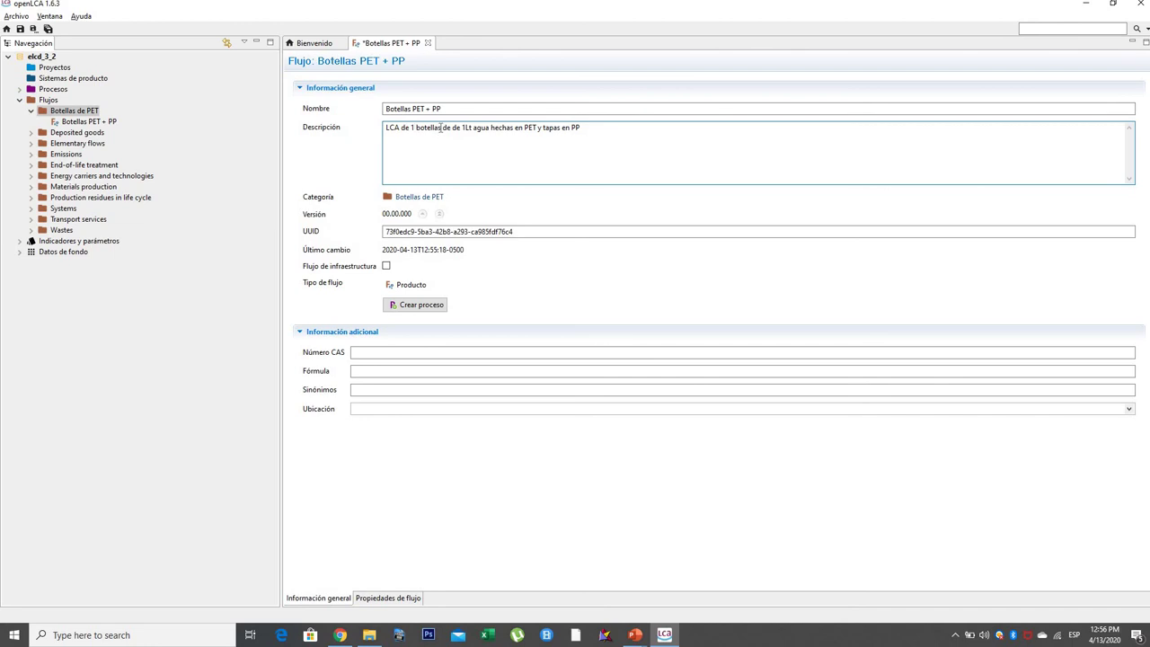
pyautogui.press('BackSpace')
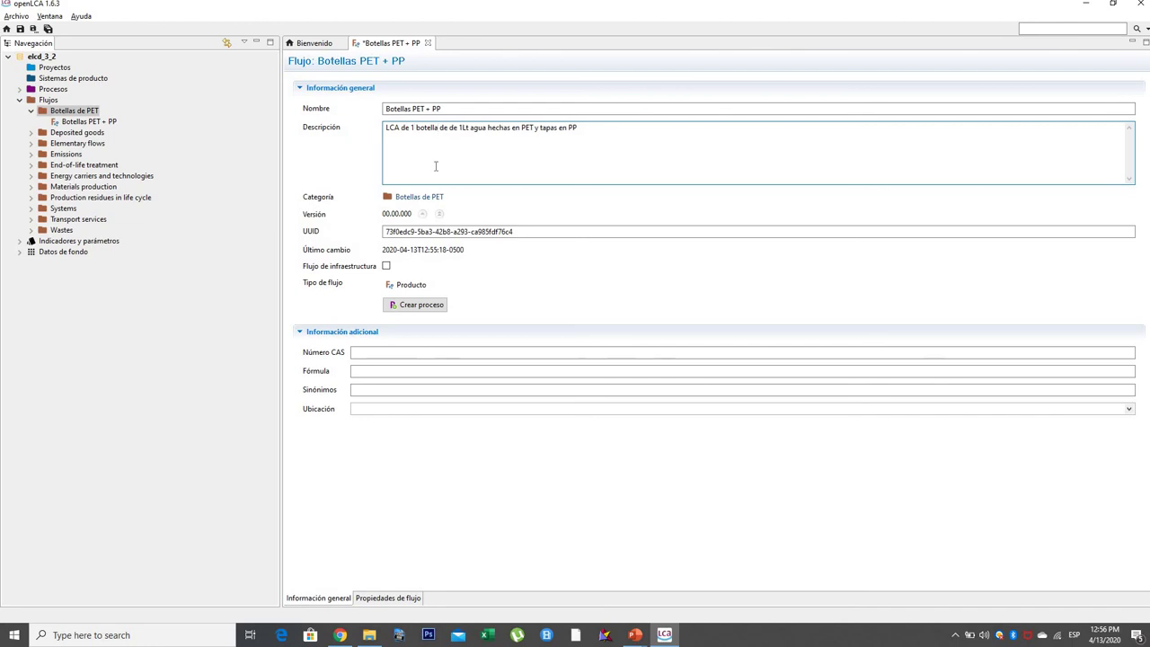
pyautogui.click(428, 170)
# Collapse the Flujos folder of the elcd_3_2 database and expand its Procesos folder
pyautogui.click(25, 109)
pyautogui.click(20, 101)
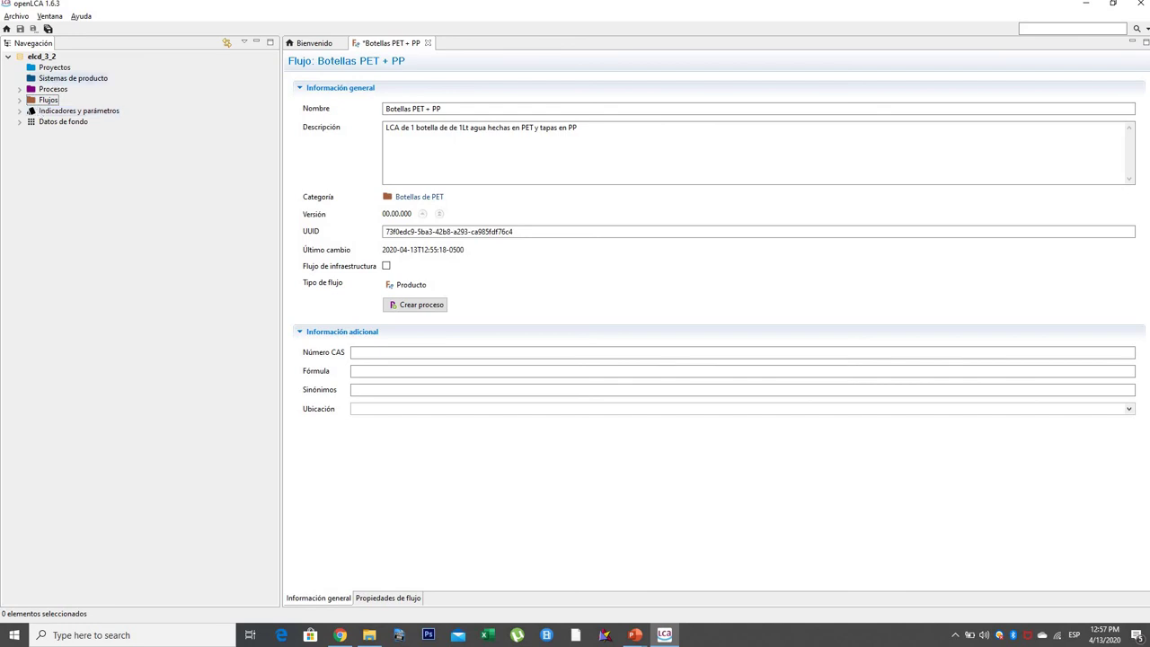
pyautogui.click(48, 93)
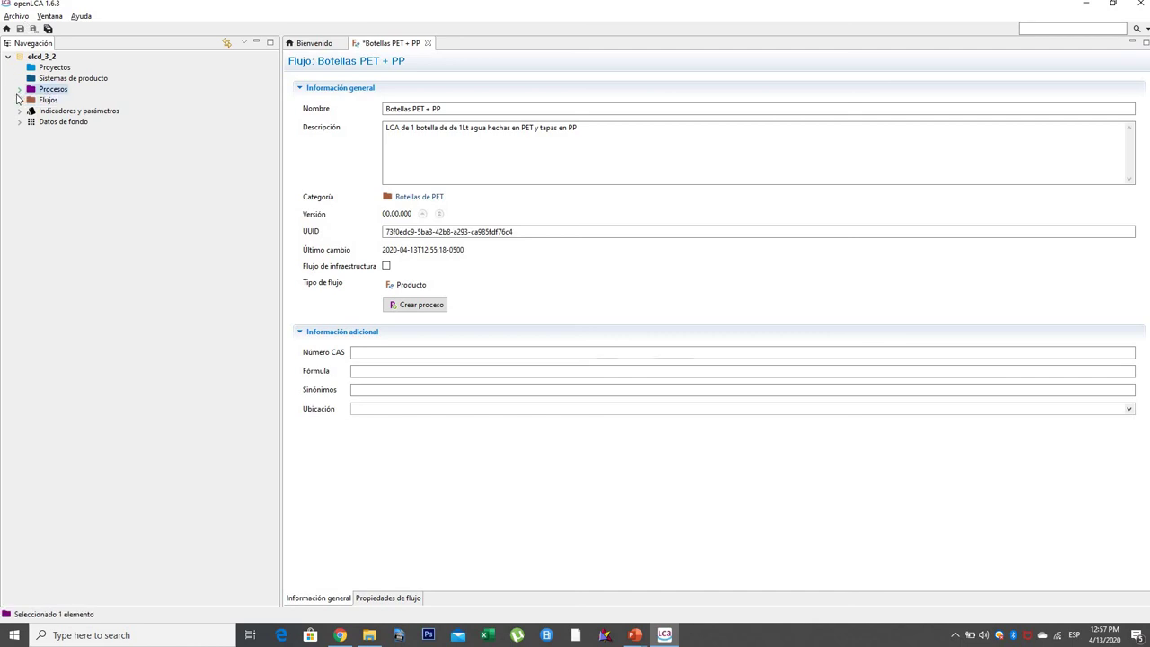
pyautogui.click(21, 89)
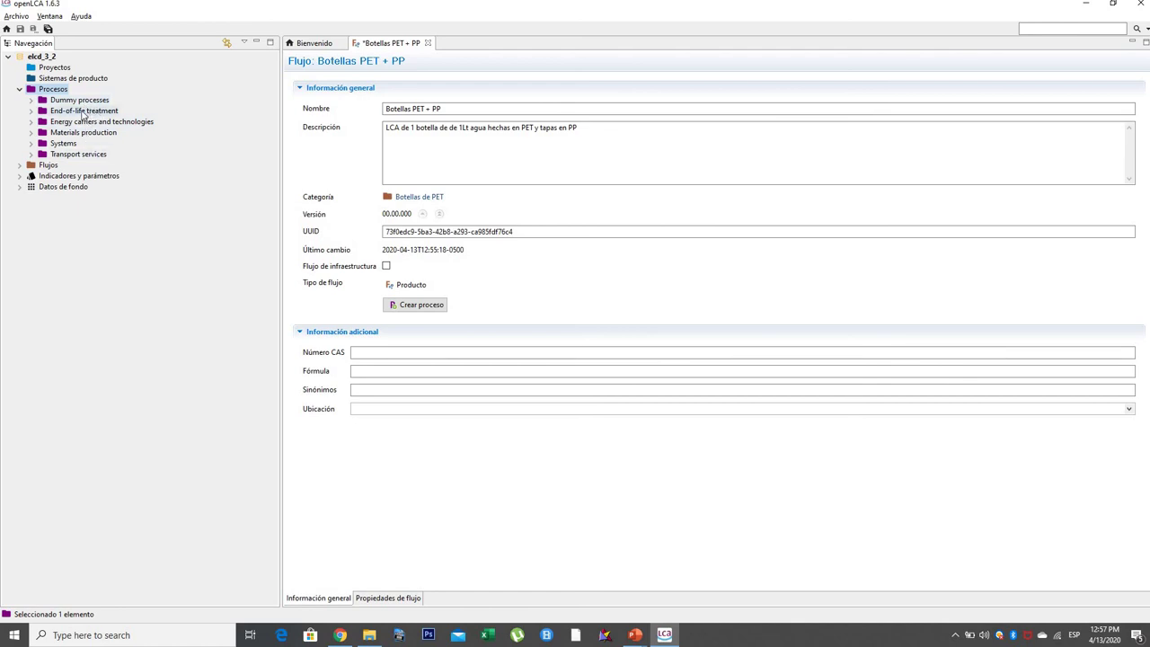
pyautogui.rightClick(57, 93)
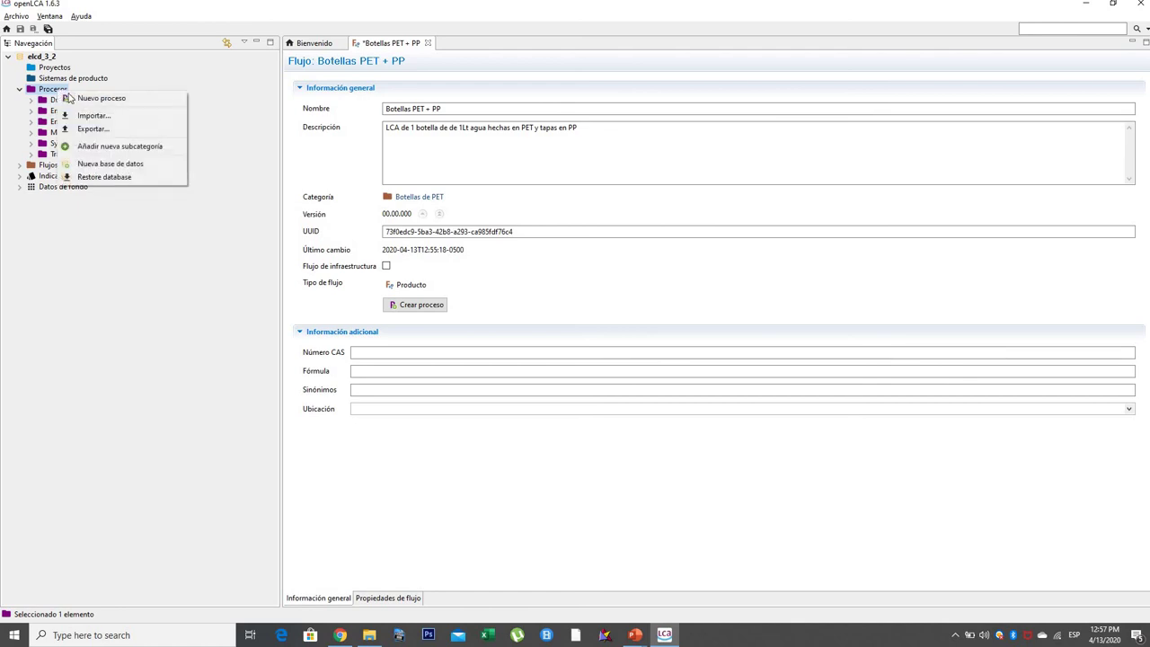
pyautogui.click(111, 101)
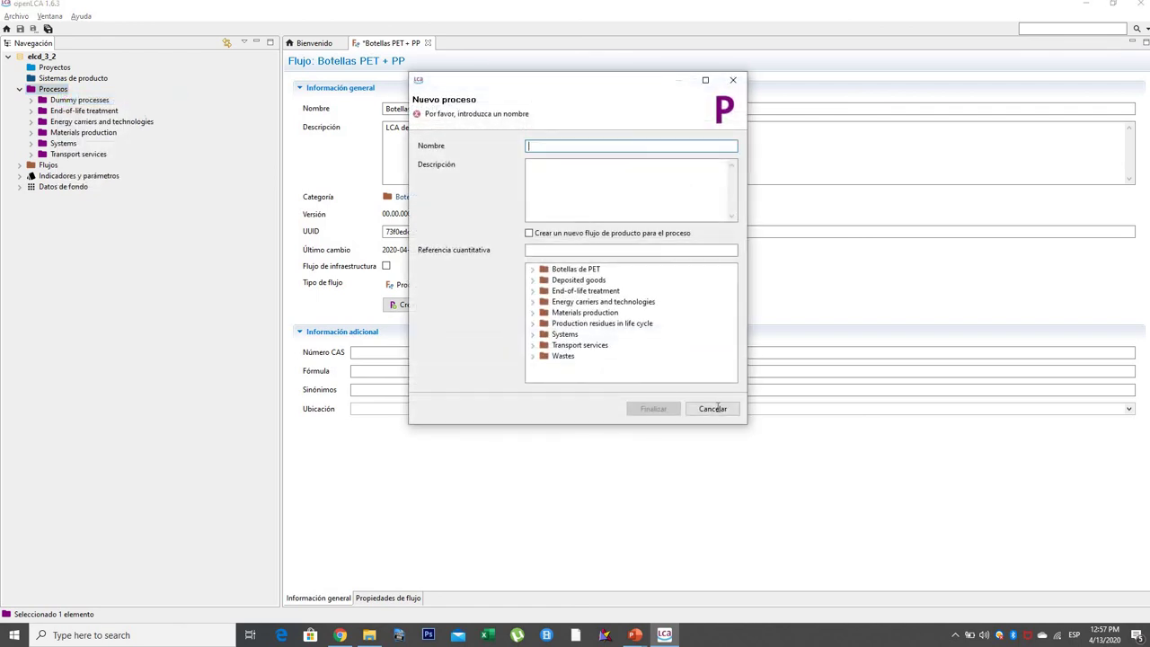
pyautogui.click(718, 409)
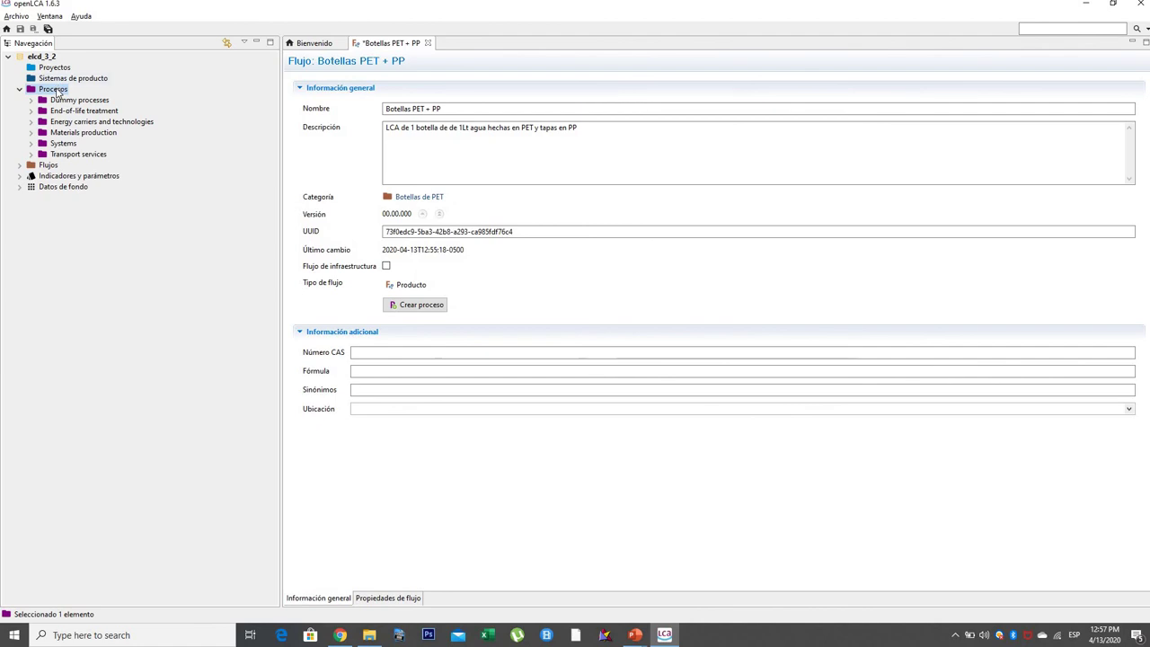
# Add a new subcategory named "Producción De Botellas" under Procesos
pyautogui.rightClick(54, 90)
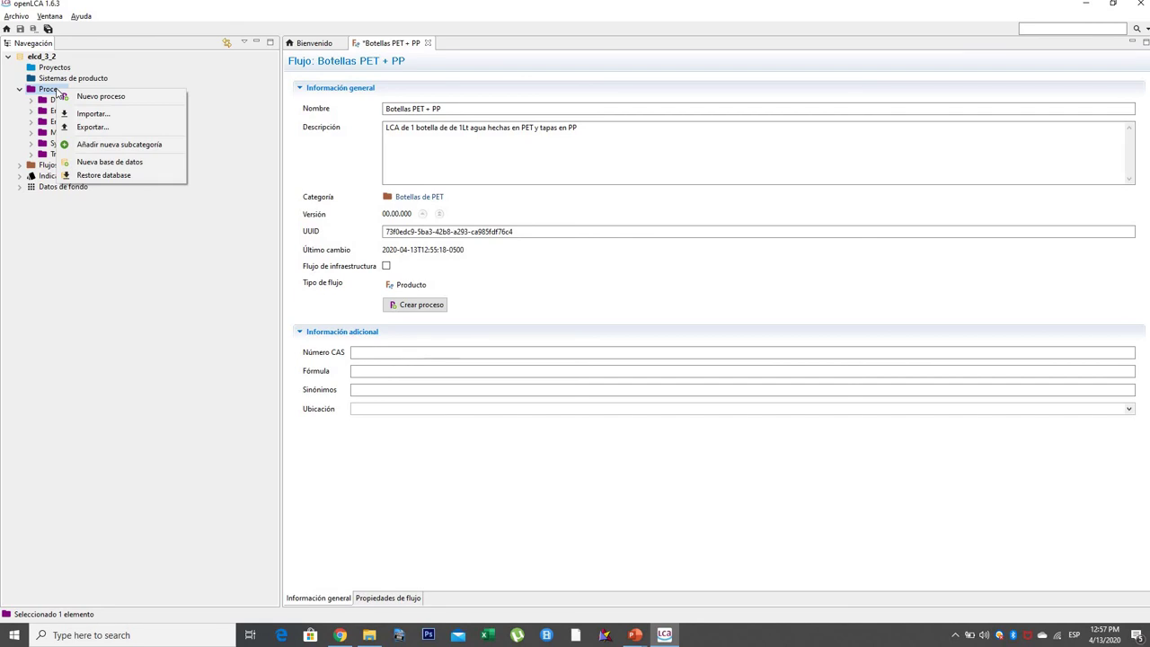
pyautogui.click(115, 148)
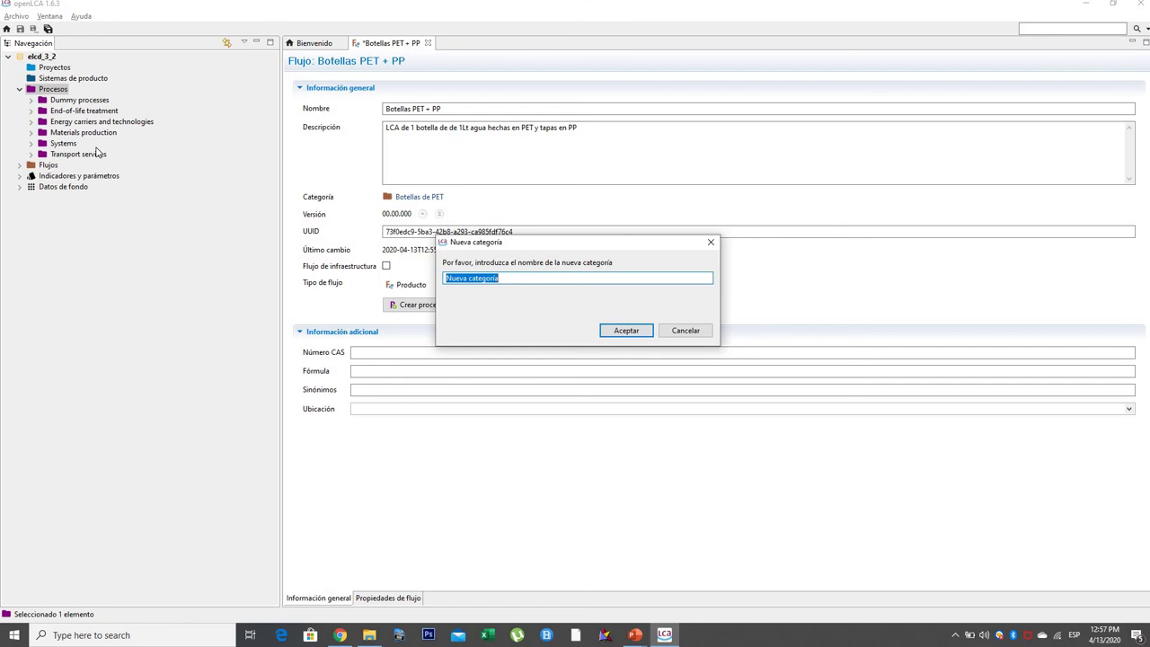
pyautogui.write('Produ')
pyautogui.press('BackSpace')
pyautogui.press('BackSpace')
pyautogui.press('BackSpace')
pyautogui.write('ión De Botellas')
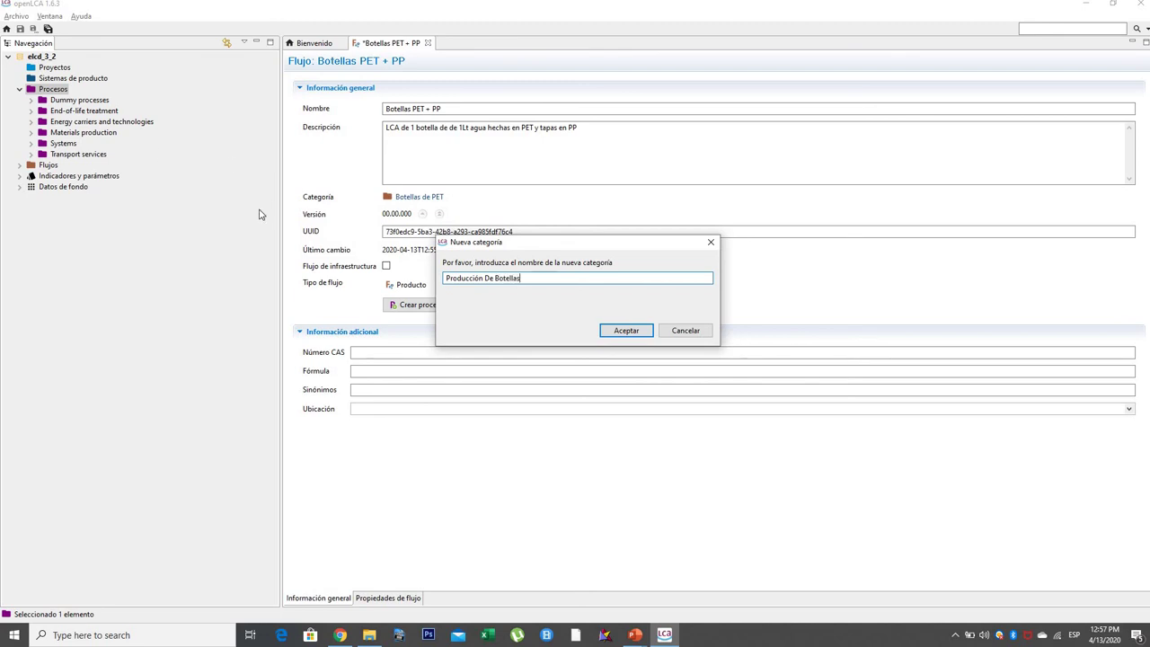
pyautogui.click(627, 329)
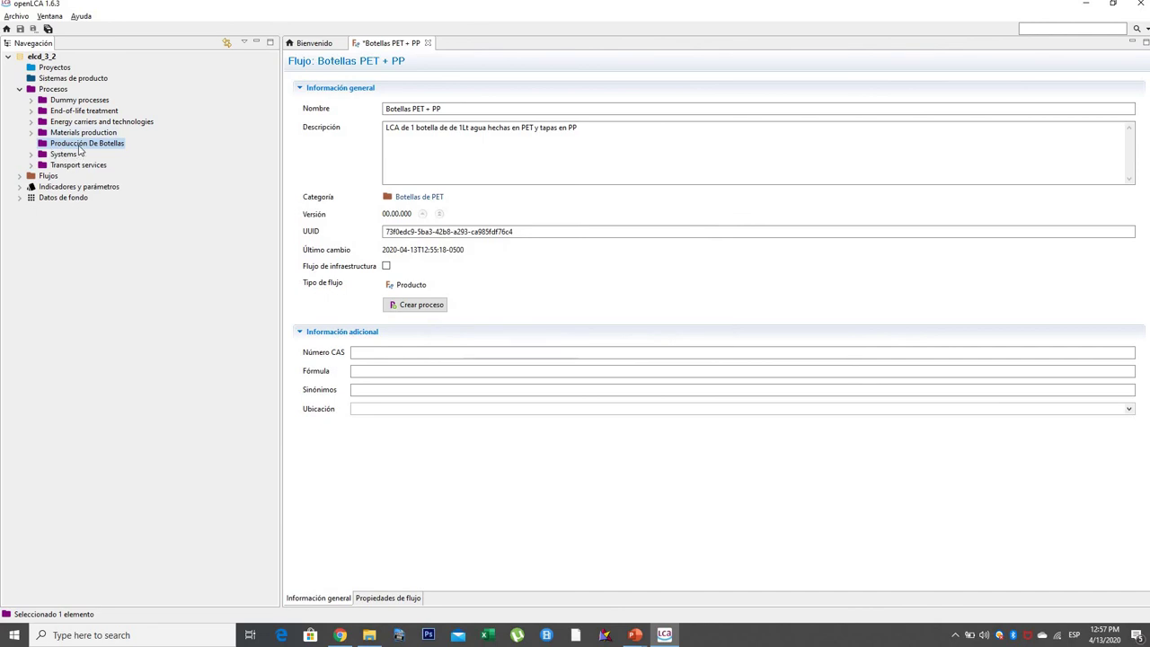
# Start process "Producción de Botellas" in the Producción De Botellas category, described as "Producción de 1 botella de 1Lt de agua elaborada en PET y tapa en PP"
pyautogui.rightClick(83, 148)
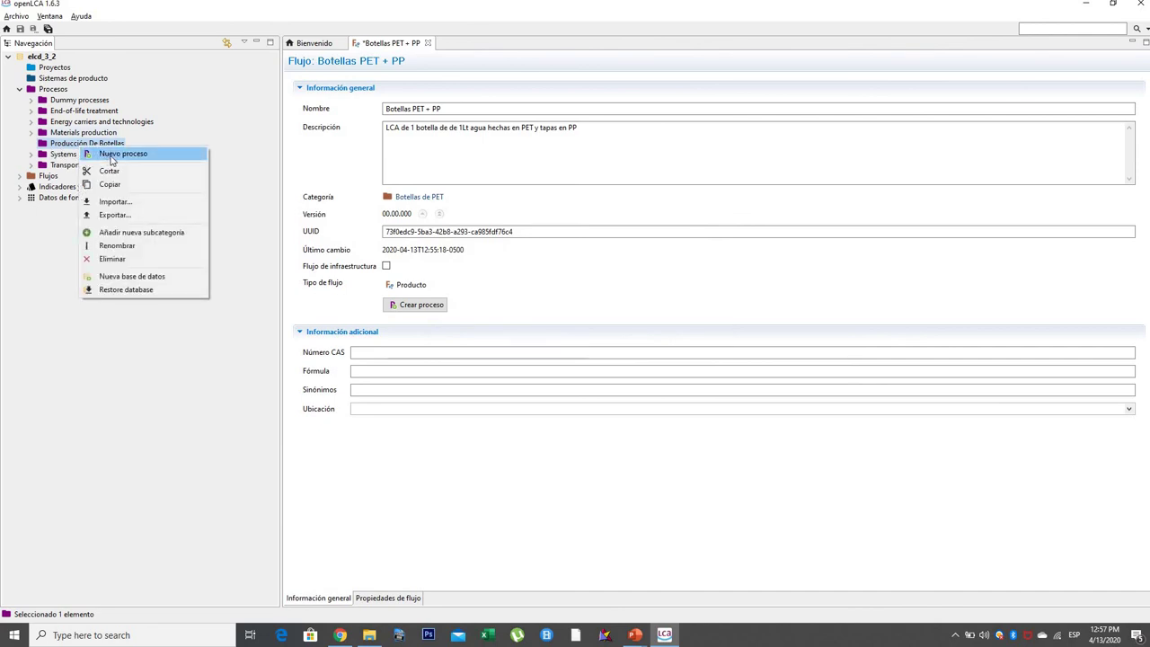
pyautogui.click(111, 157)
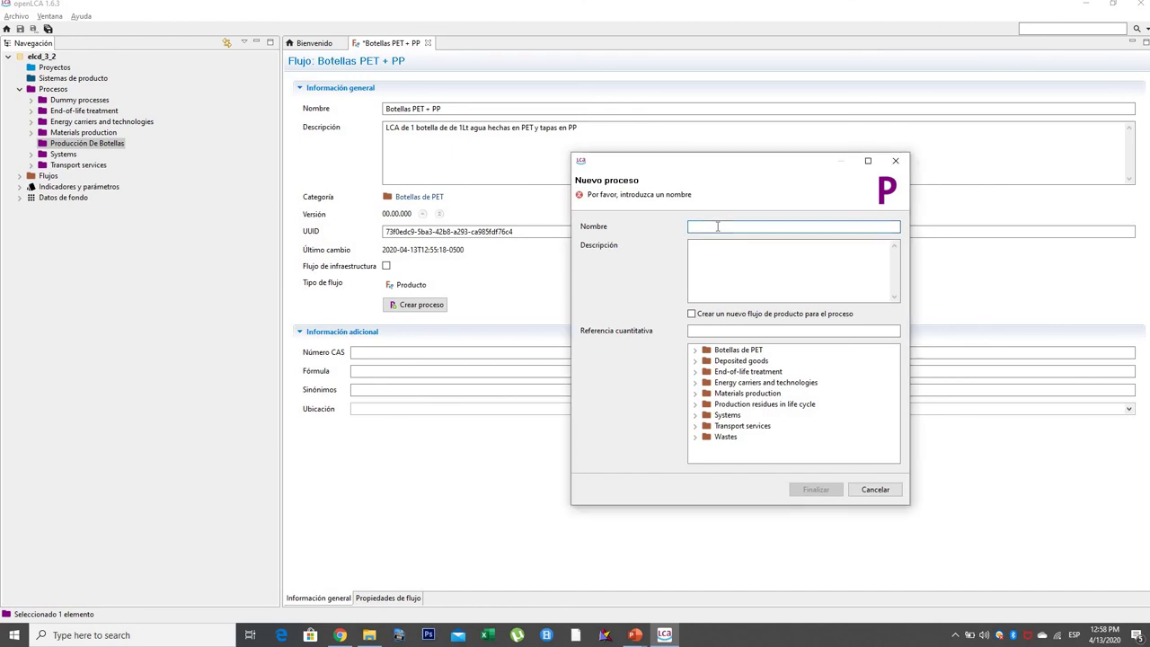
pyautogui.write('Producc')
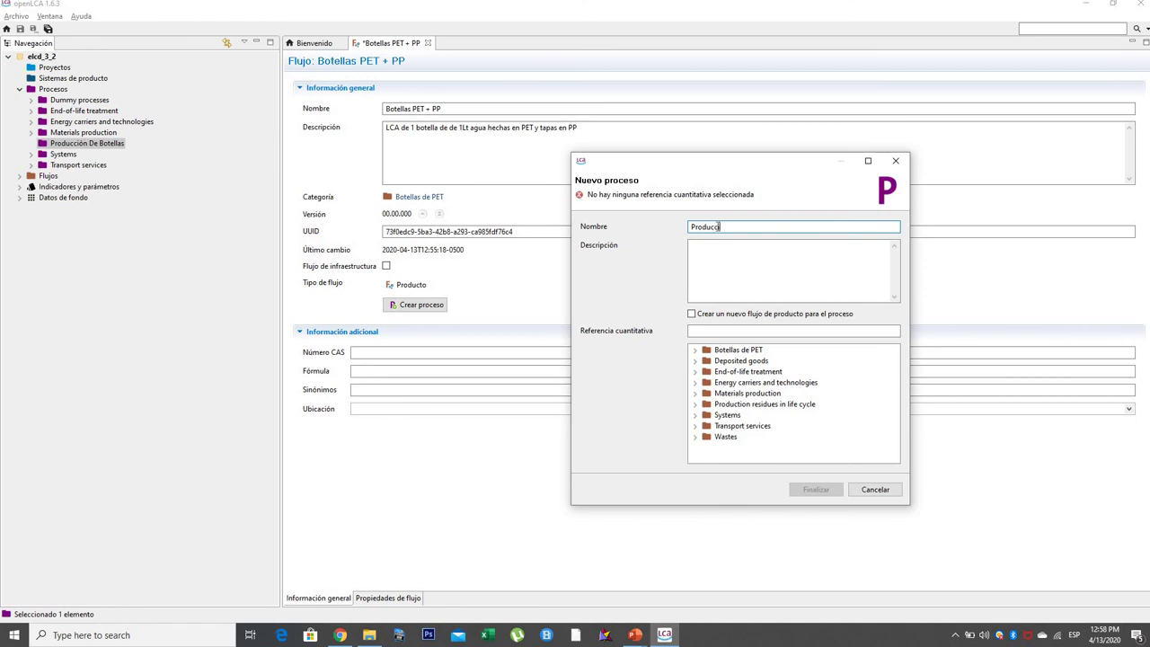
pyautogui.write('ión de Botellas')
pyautogui.click(752, 252)
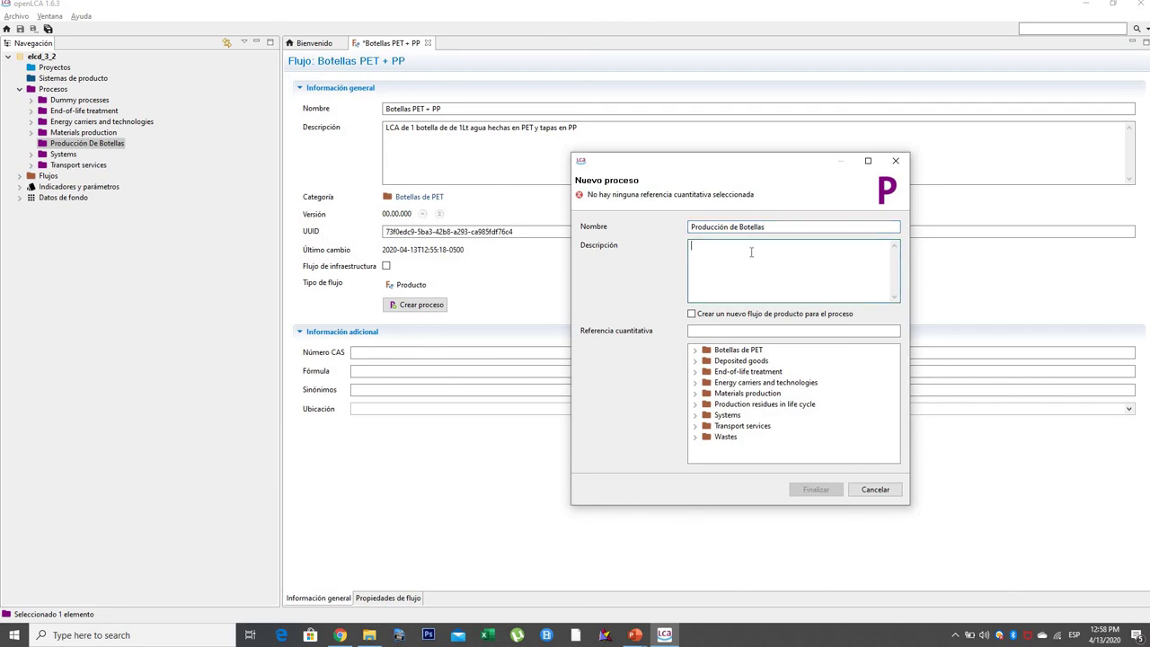
pyautogui.write('Producción de 1 botella de 1Lt de agua elaborada en PET y tapa en PP')
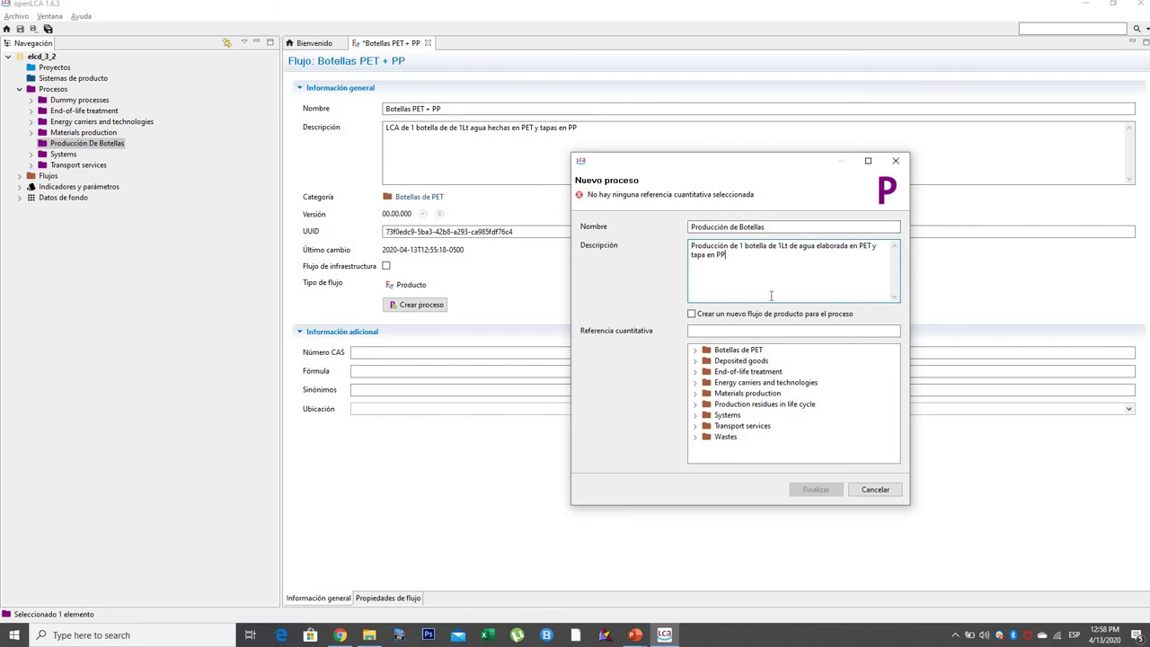
# Choose the Botellas PET + PP flow as the new process's quantitative reference, and finish creating the process
pyautogui.click(695, 350)
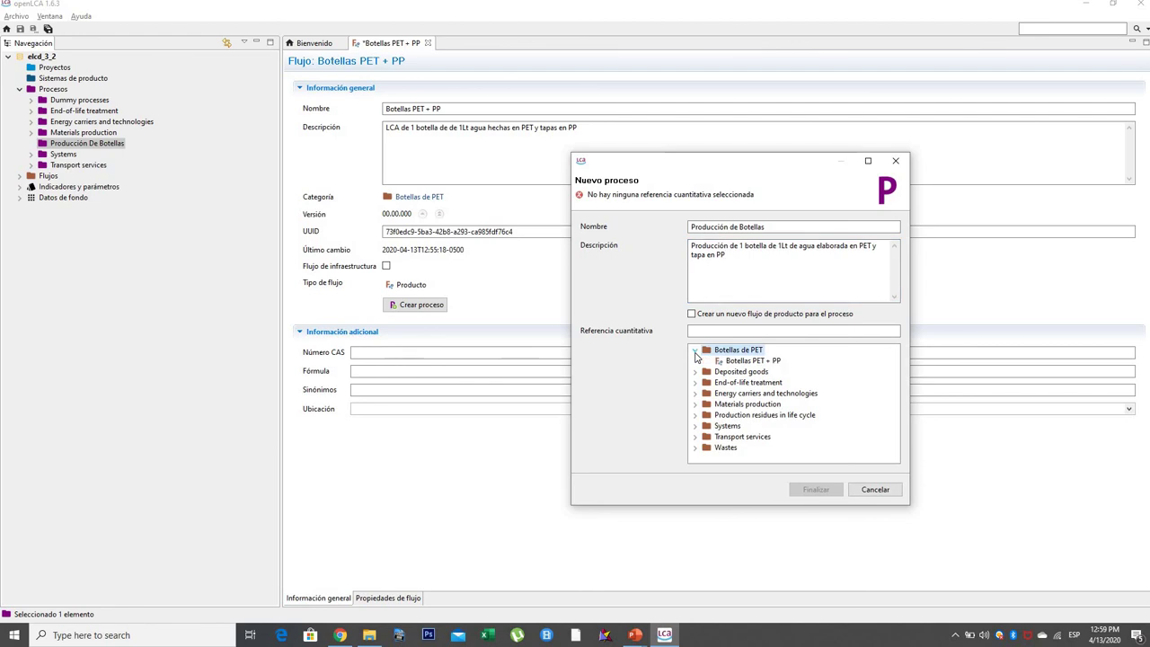
pyautogui.click(760, 361)
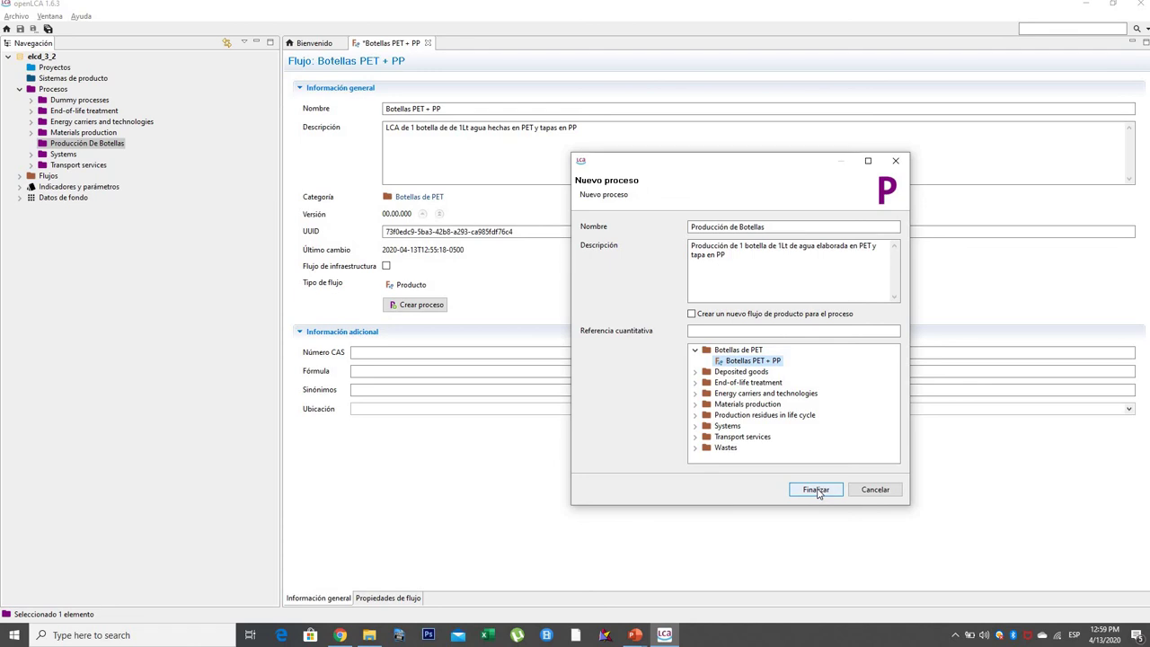
pyautogui.click(816, 491)
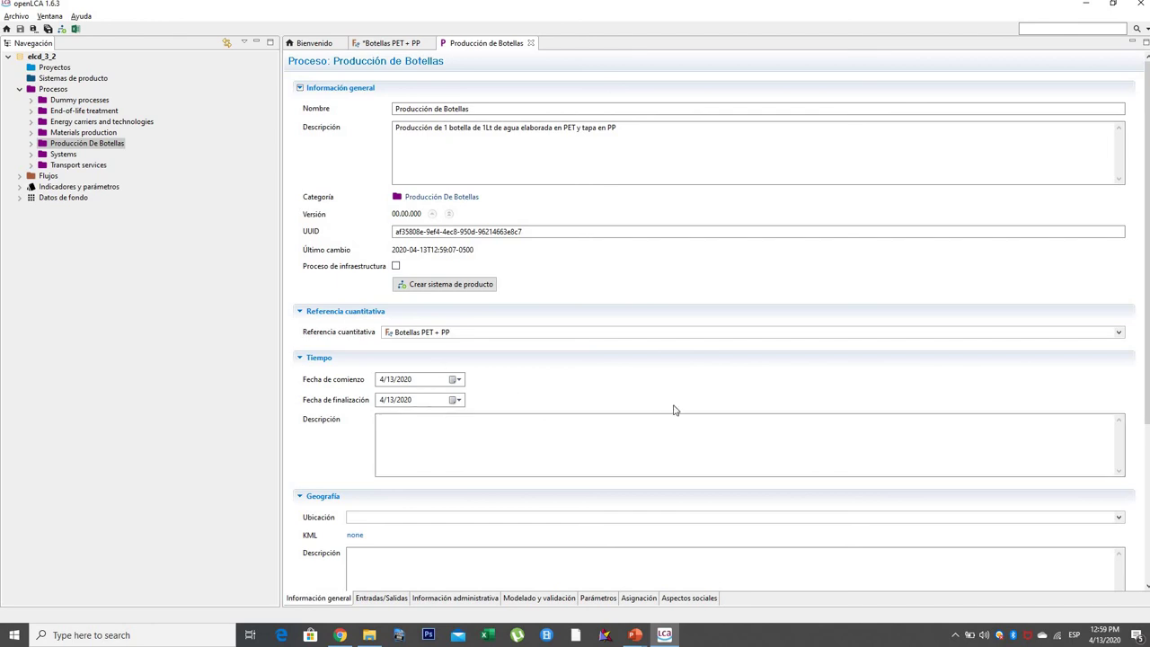
# Set the Producción de Botellas process's geographic location to Colombia, and review its general information
pyautogui.scroll(-1, 676, 407)
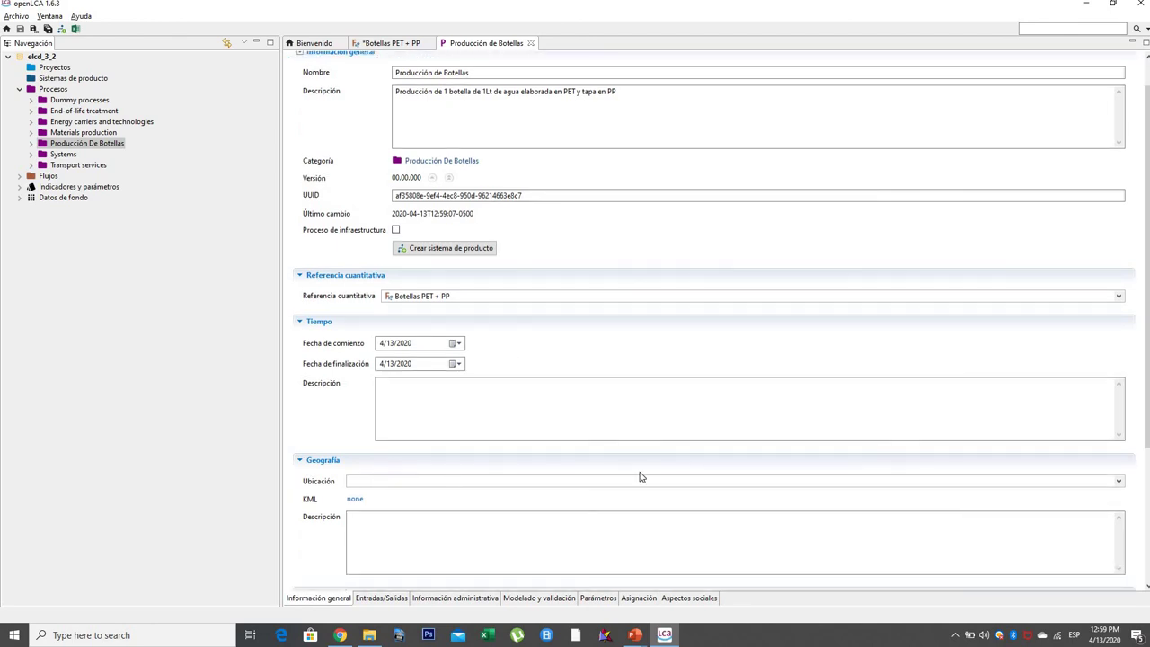
pyautogui.click(1119, 481)
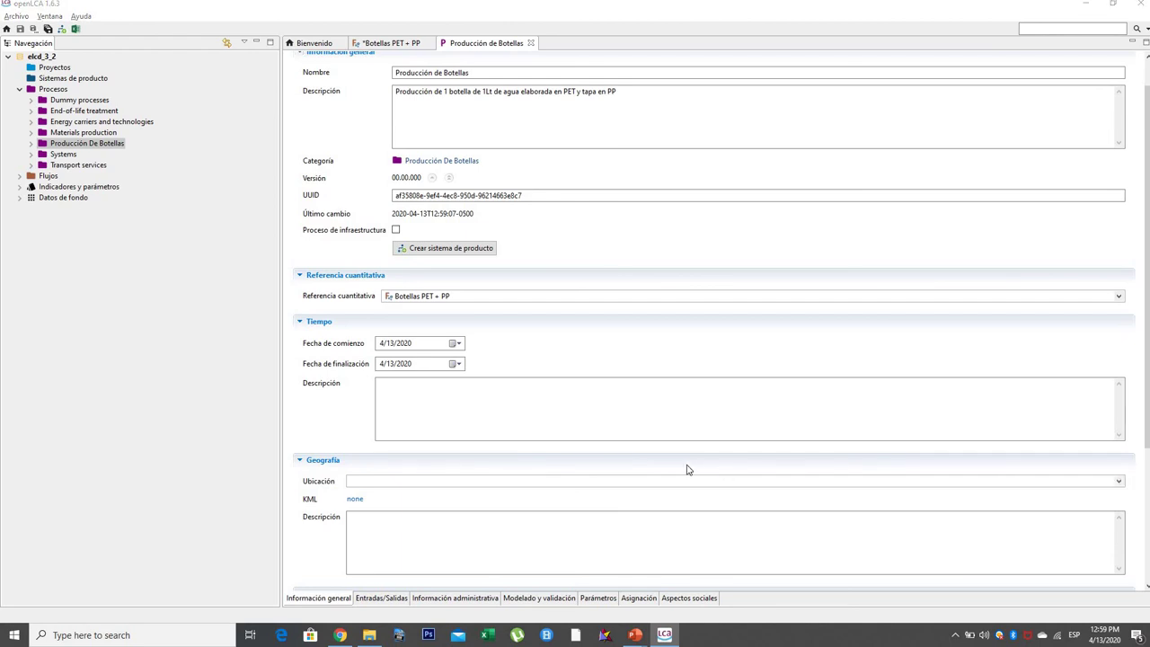
pyautogui.click(1120, 482)
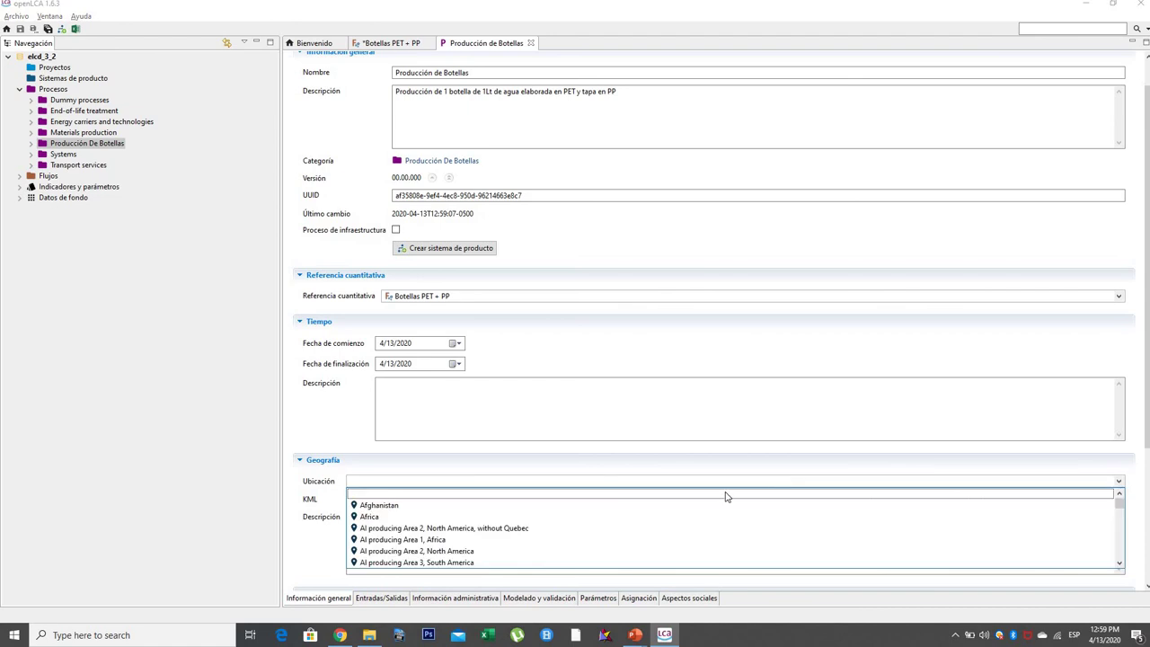
pyautogui.scroll(-10, 679, 530)
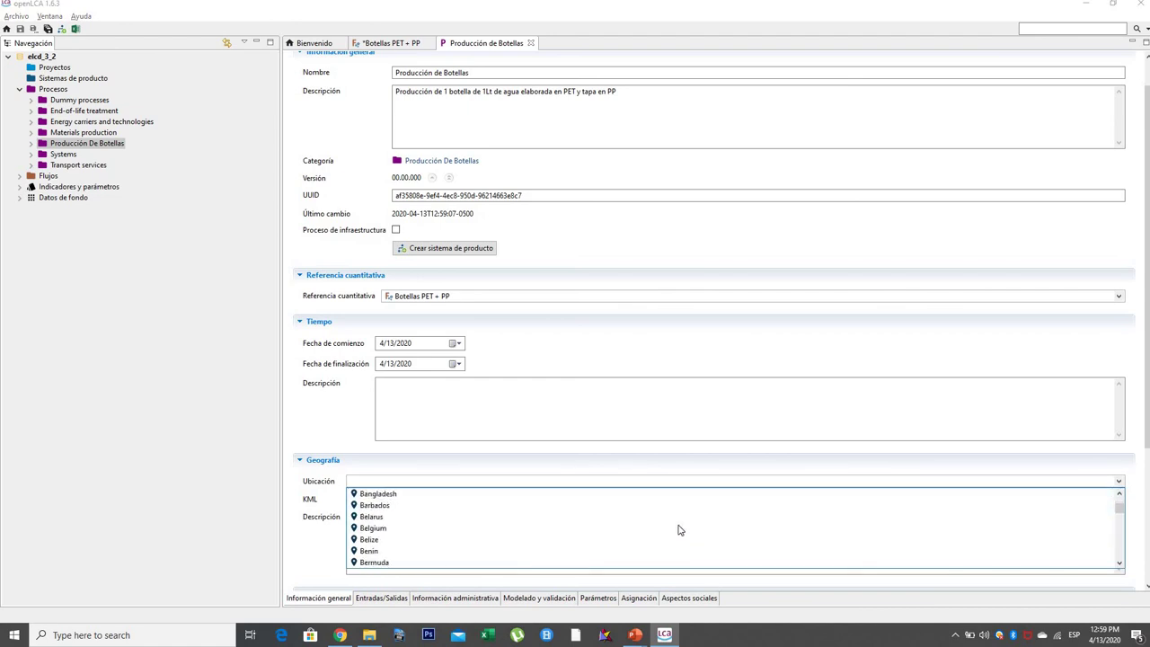
pyautogui.scroll(-9, 679, 530)
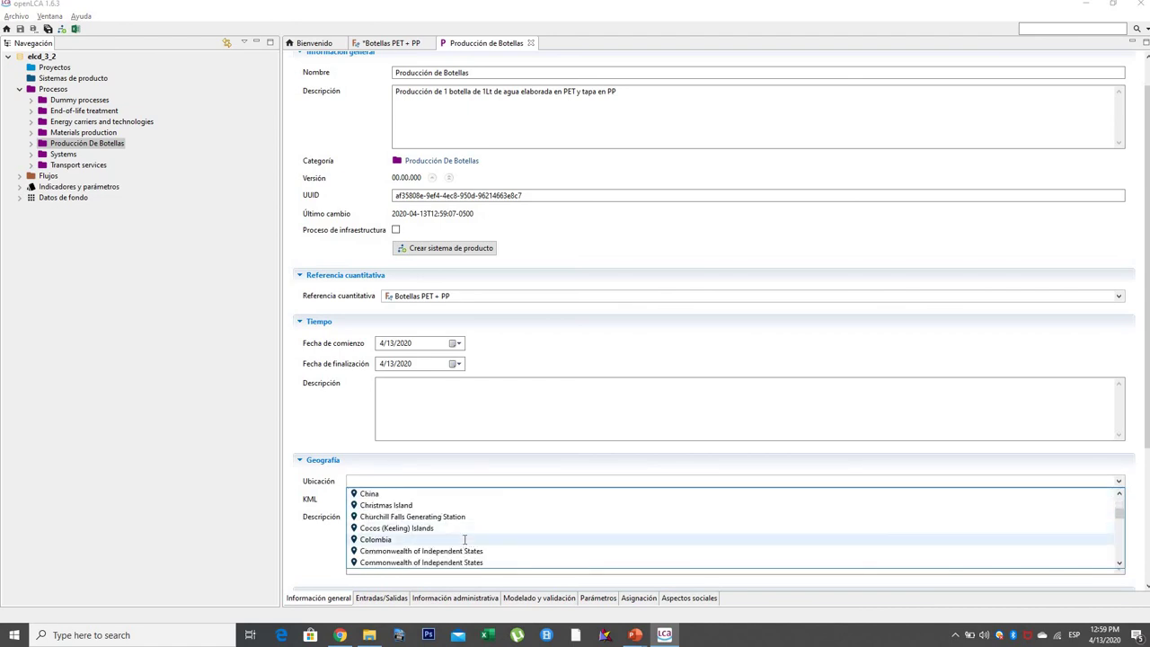
pyautogui.click(464, 539)
pyautogui.click(619, 540)
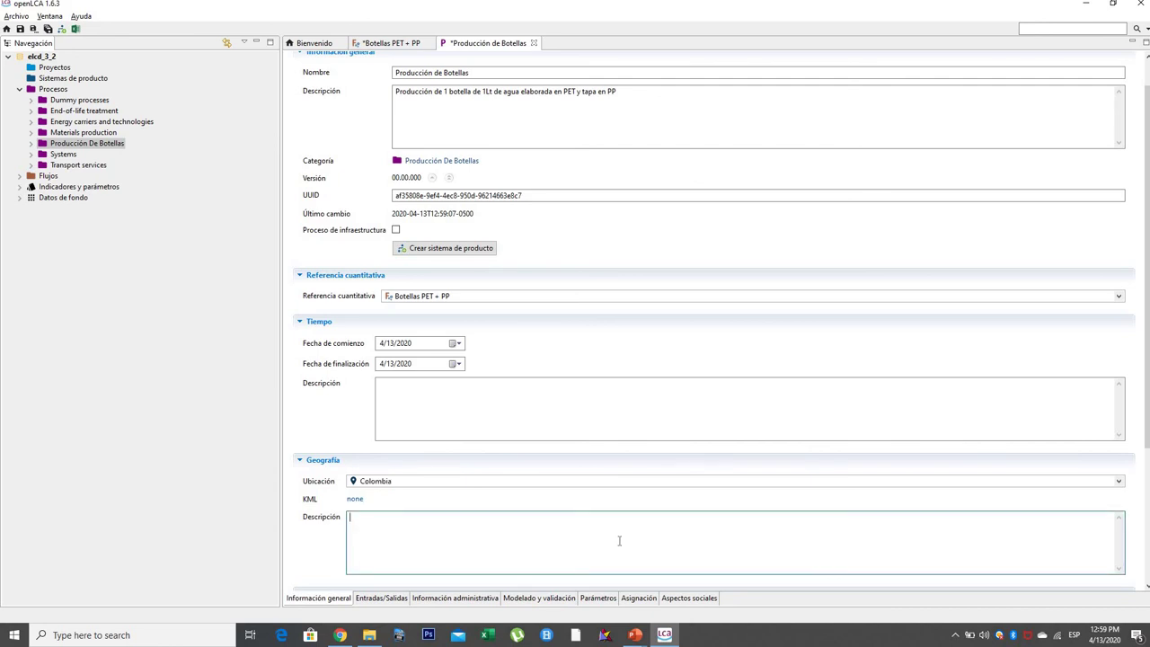
pyautogui.scroll(-1, 519, 504)
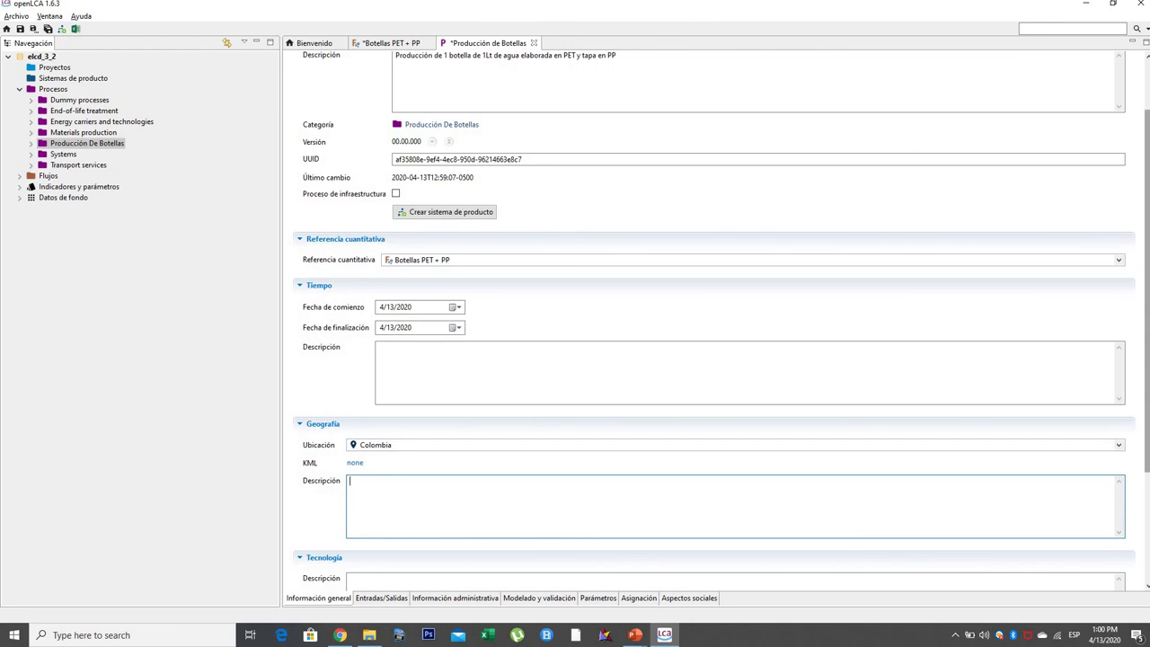
pyautogui.scroll(2, 835, 200)
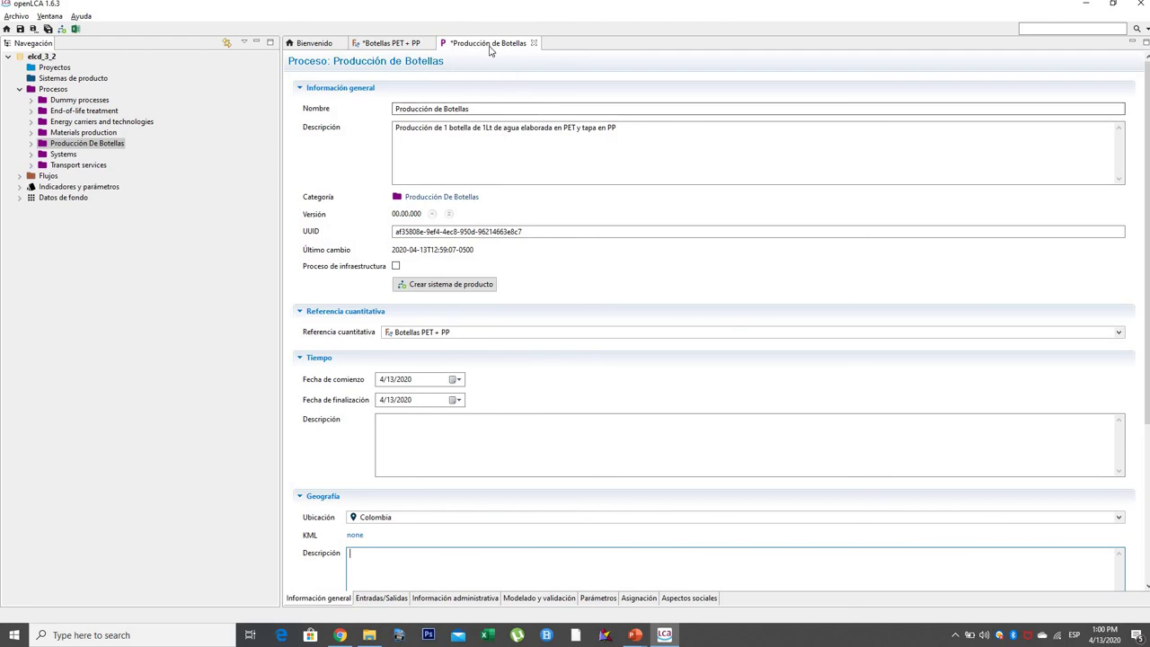
# Open the process's inputs and outputs, and consult the PET bottle example data on the presentation slide
pyautogui.click(383, 599)
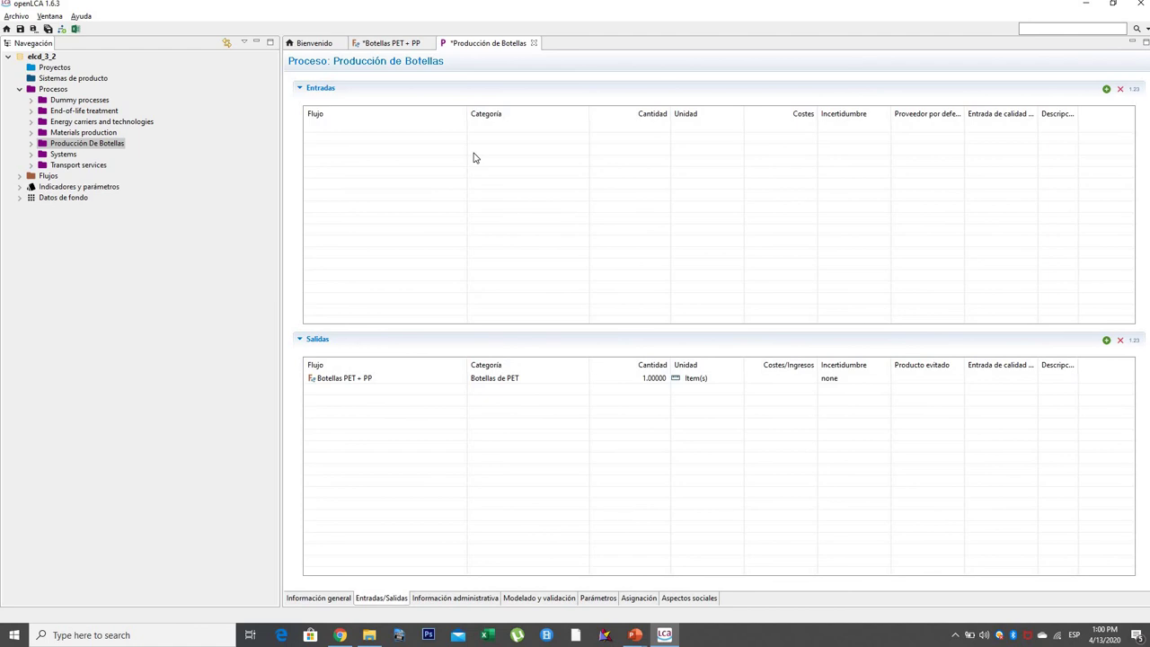
pyautogui.hotkey('alt', 'Tab')
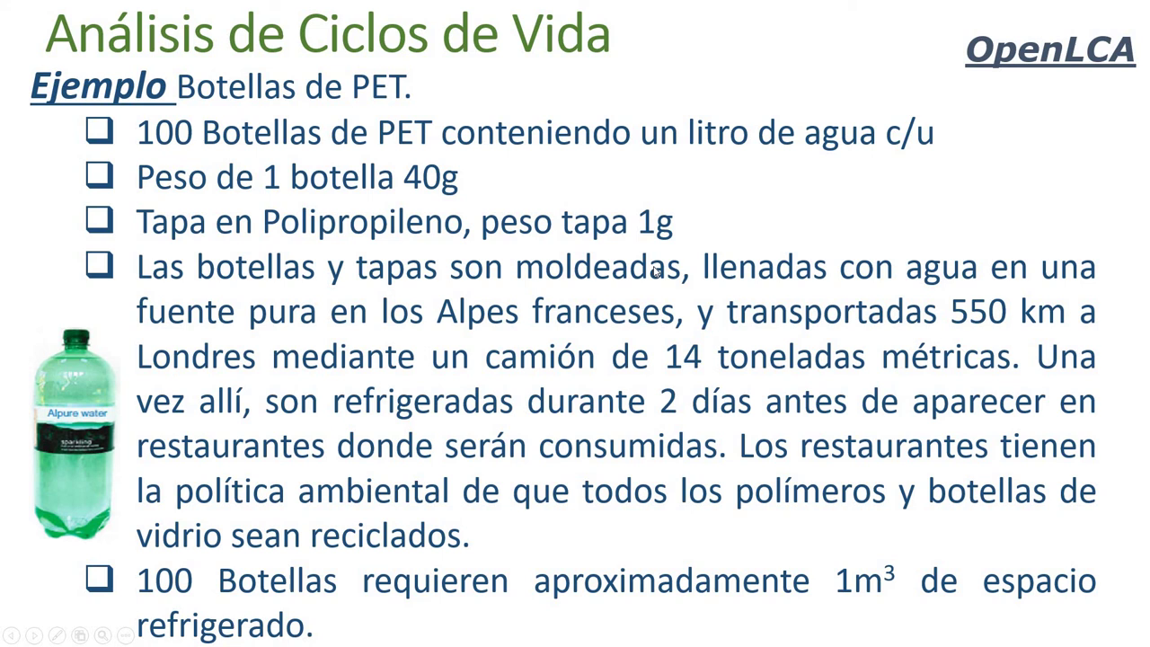
pyautogui.hotkey('alt', 'Tab')
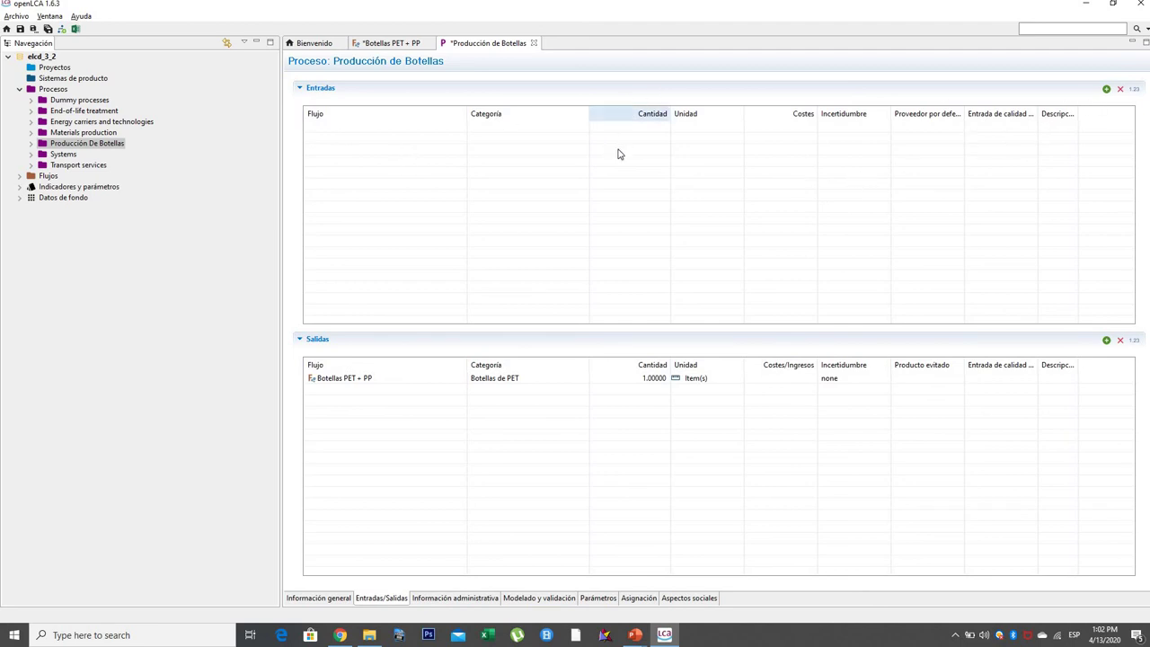
# Start adding an input flow to the process, filter the flows by "pet", and look through the matching categories down to Materials production
pyautogui.click(1107, 89)
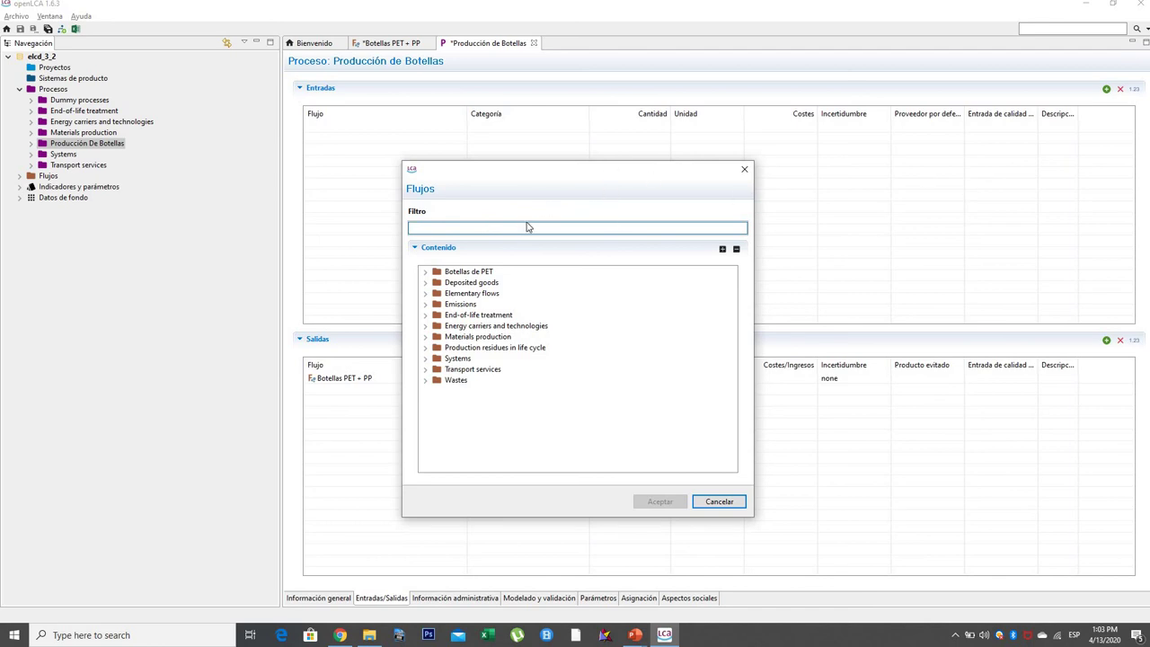
pyautogui.write('pet')
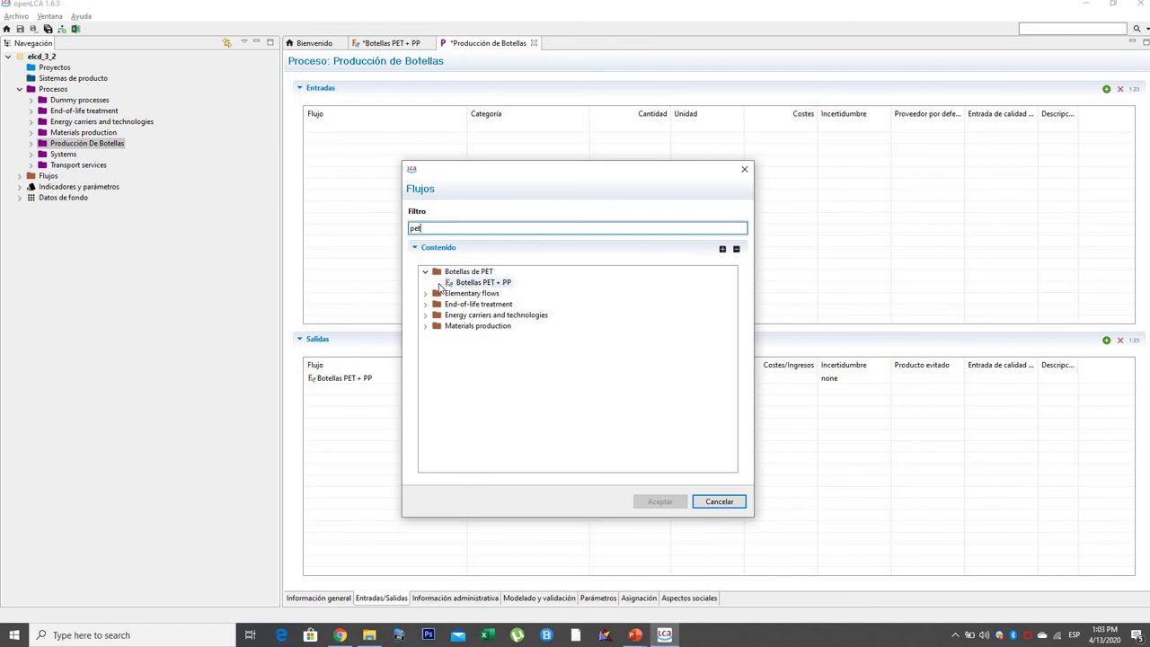
pyautogui.click(426, 272)
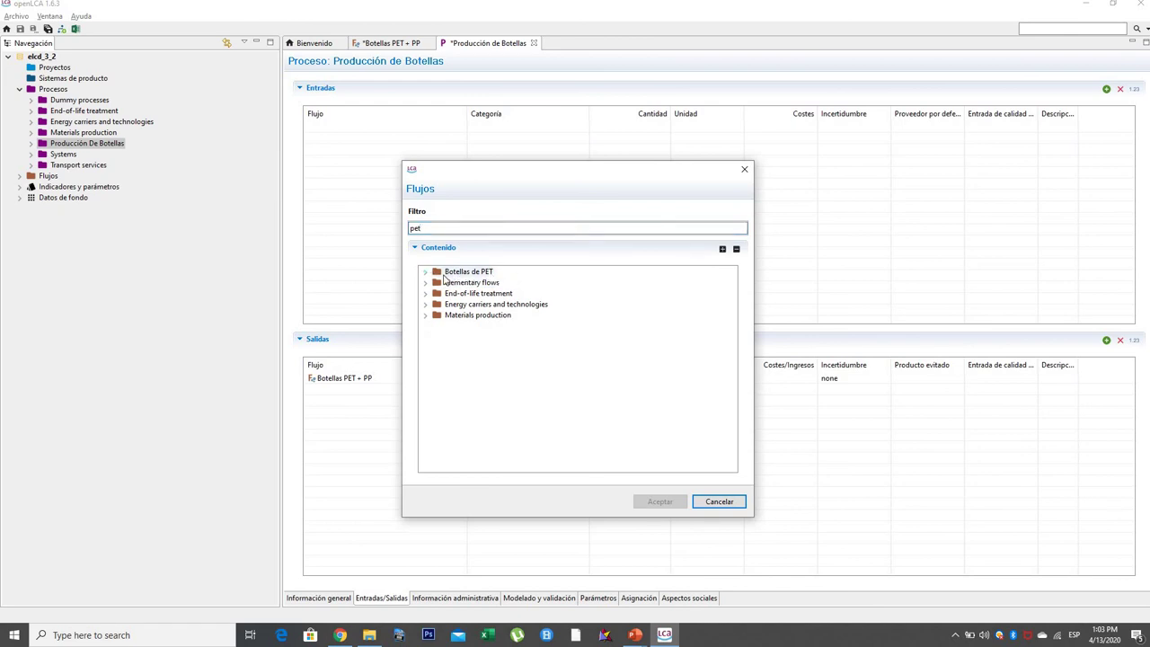
pyautogui.click(467, 284)
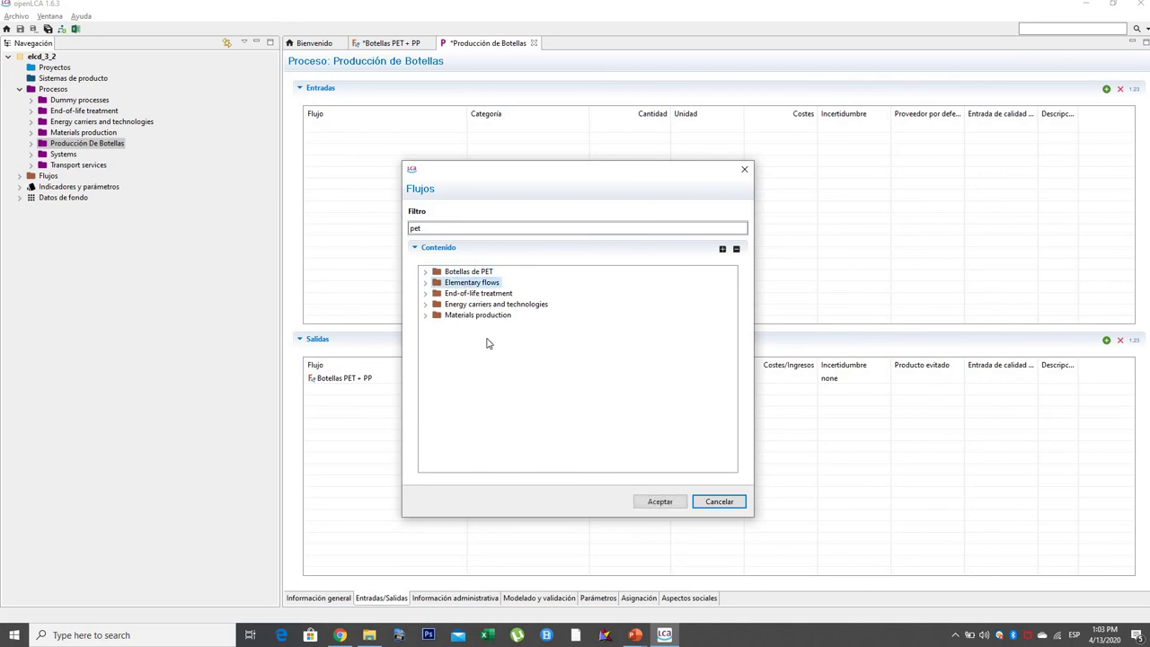
pyautogui.click(478, 304)
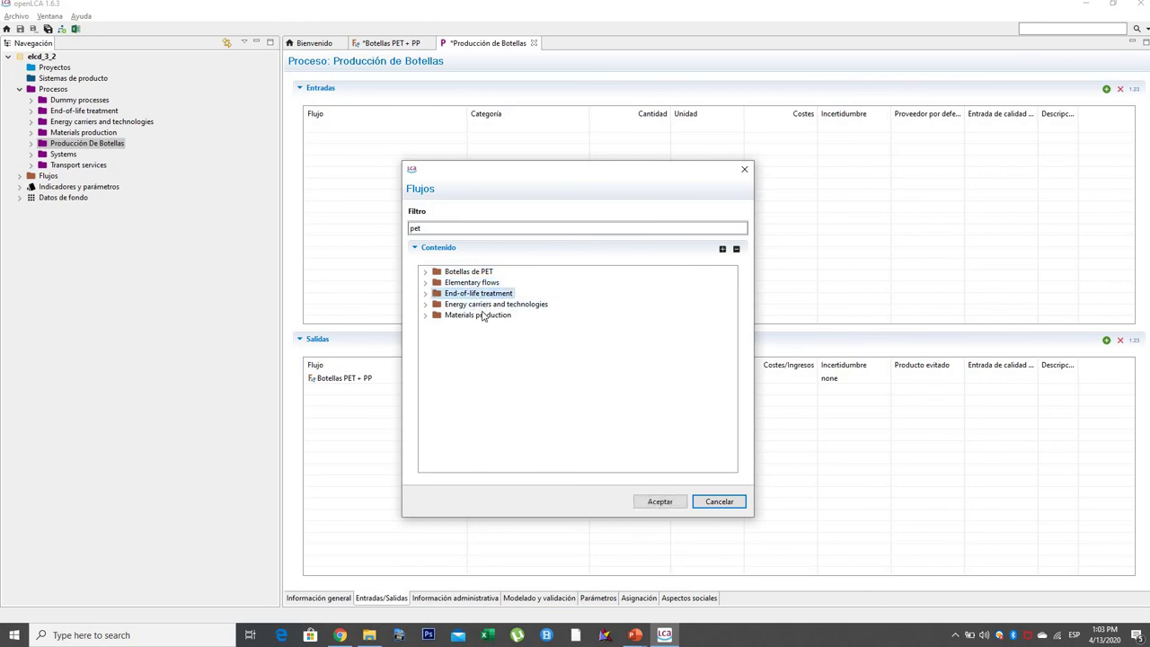
pyautogui.click(486, 319)
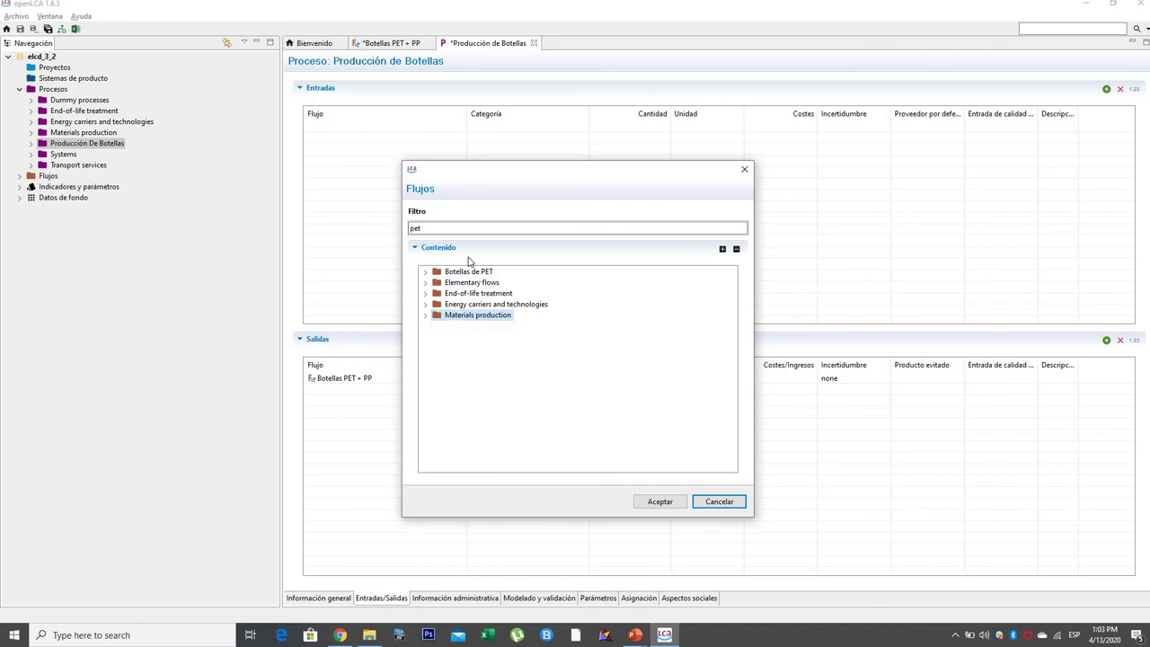
pyautogui.click(426, 316)
pyautogui.hotkey('alt', 'Tab')
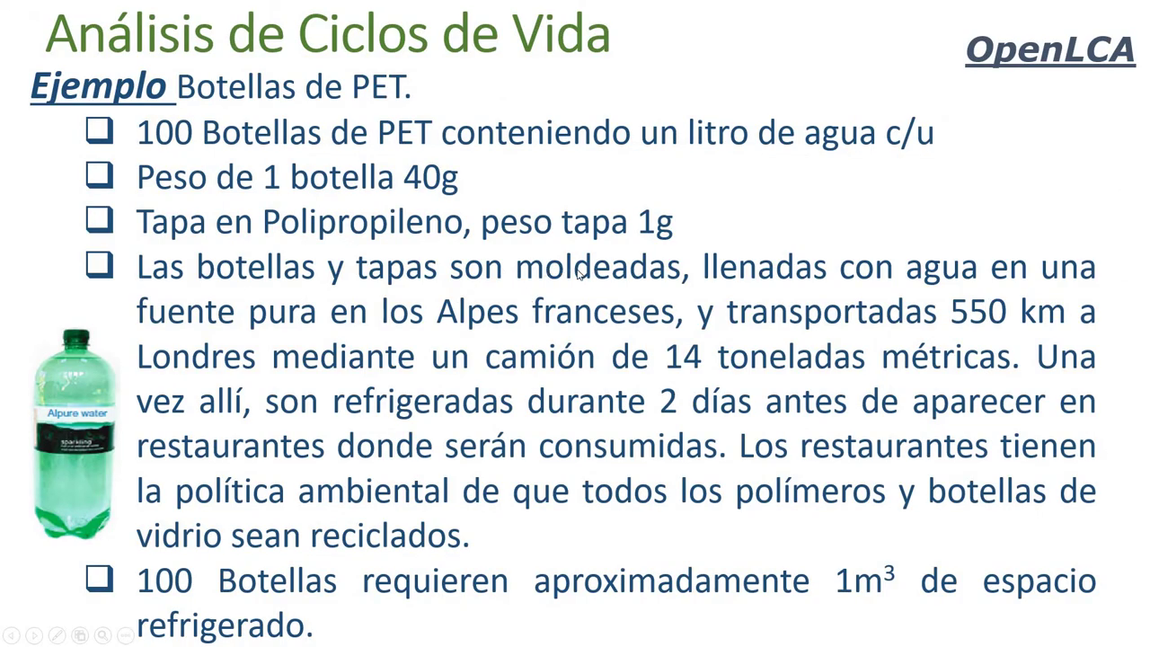
pyautogui.hotkey('alt', 'Tab')
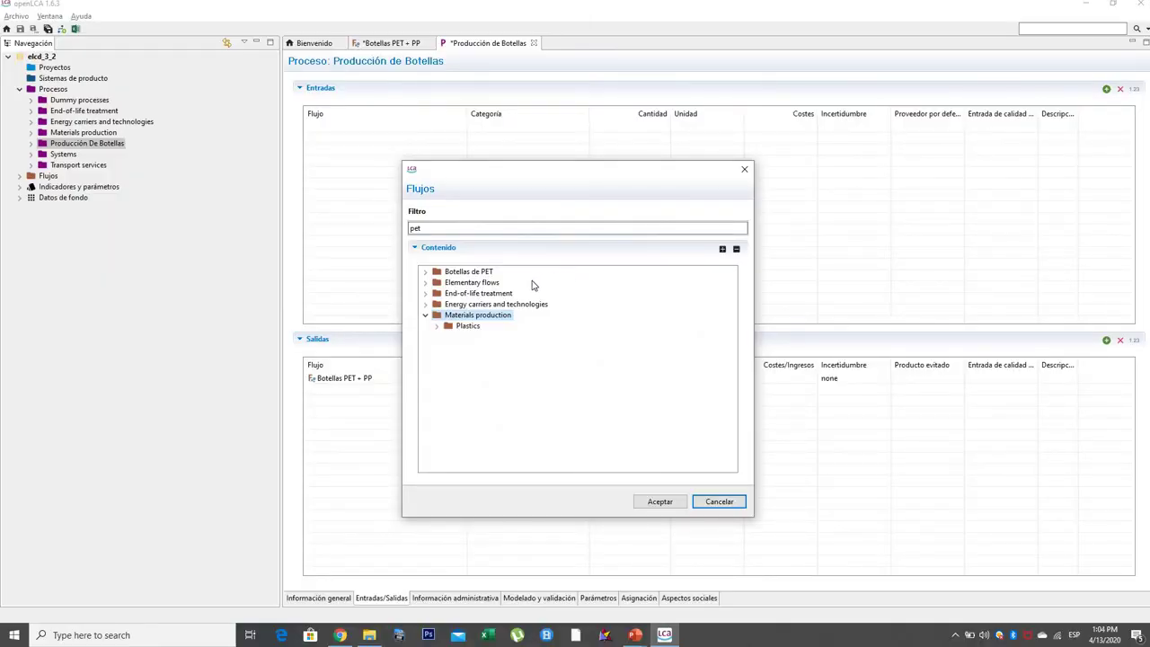
# Add the first polyethylene terephthalate (PET) granulate flow from Materials production/Plastics as an input of the process
pyautogui.click(416, 228)
pyautogui.click(436, 328)
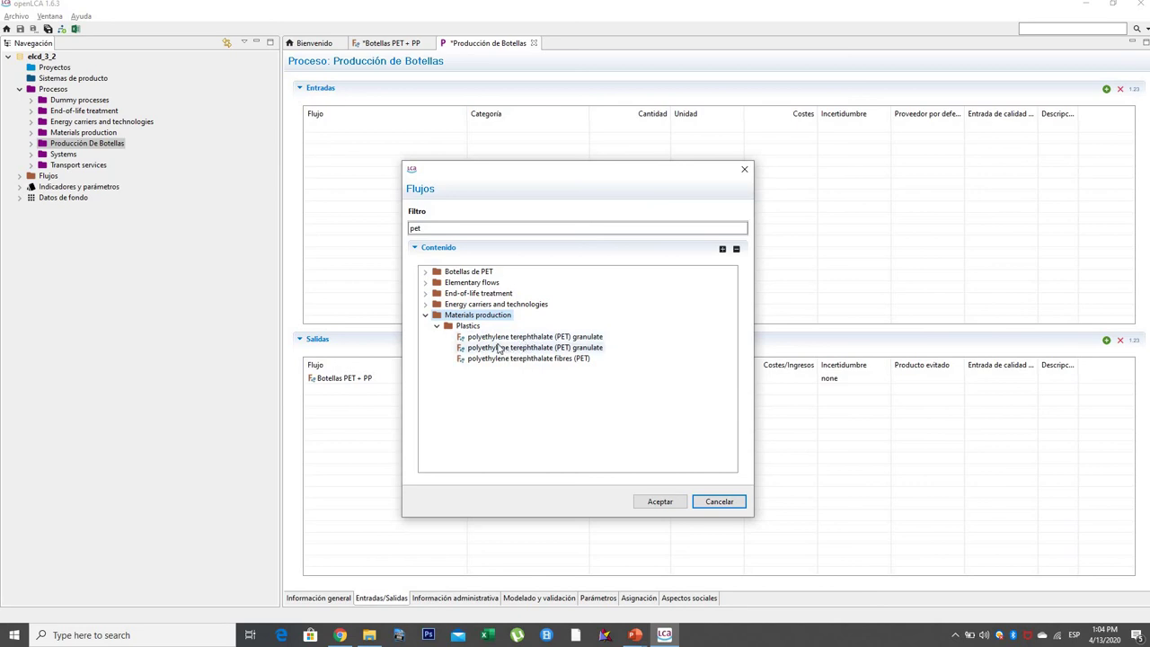
pyautogui.click(563, 339)
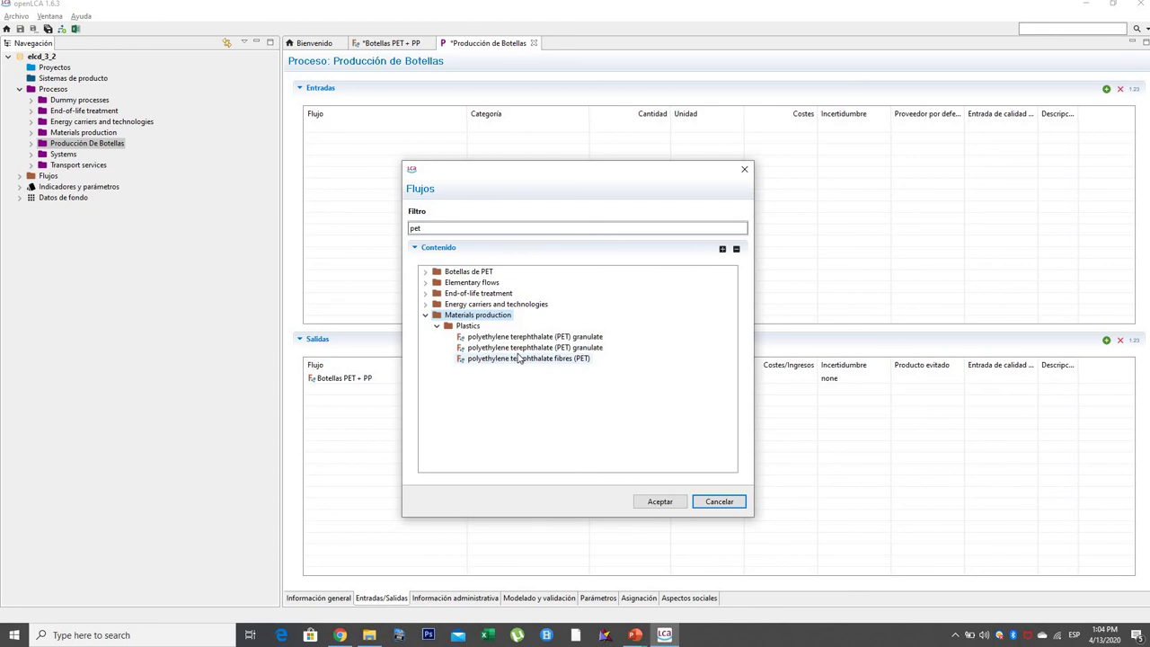
pyautogui.click(585, 339)
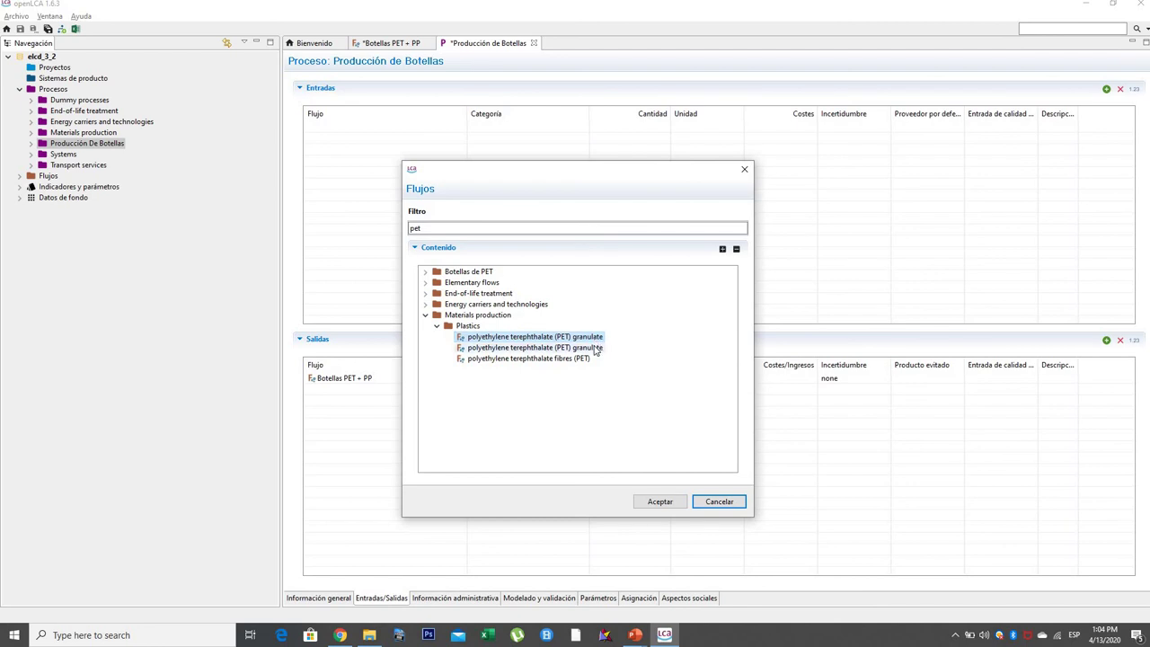
pyautogui.click(659, 503)
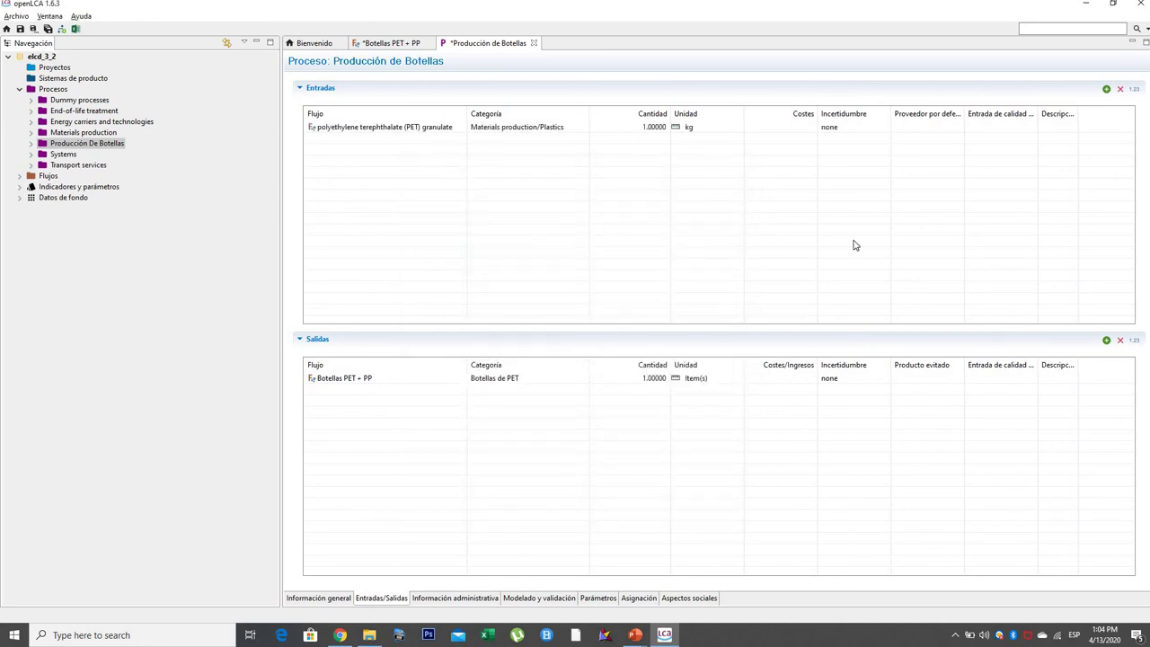
# Set the PET granulate input's amount to 0.04 kg, based on the bottle weight given on the presentation slide
pyautogui.click(388, 132)
pyautogui.hotkey('alt', 'Tab')
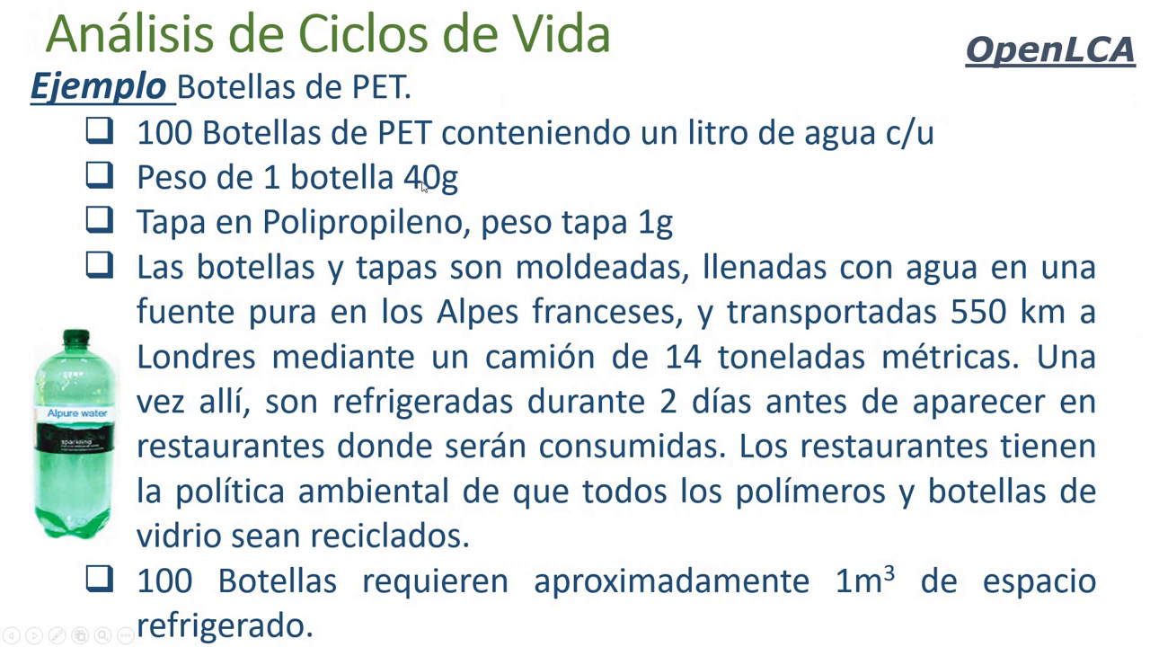
pyautogui.hotkey('alt', 'Tab')
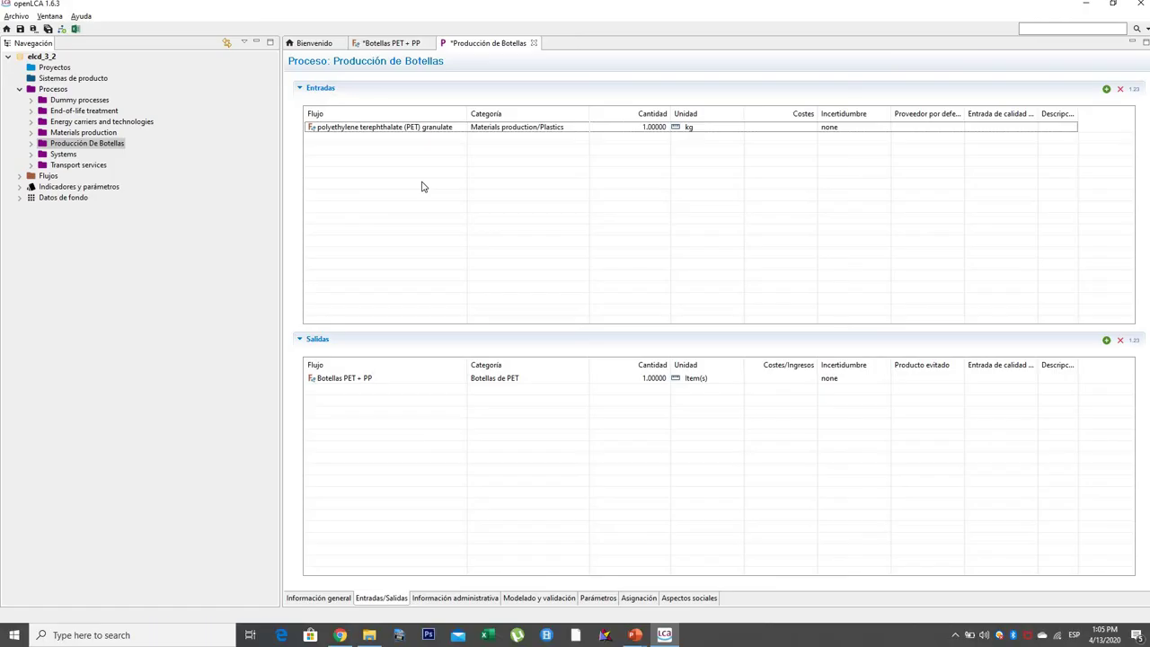
pyautogui.click(651, 128)
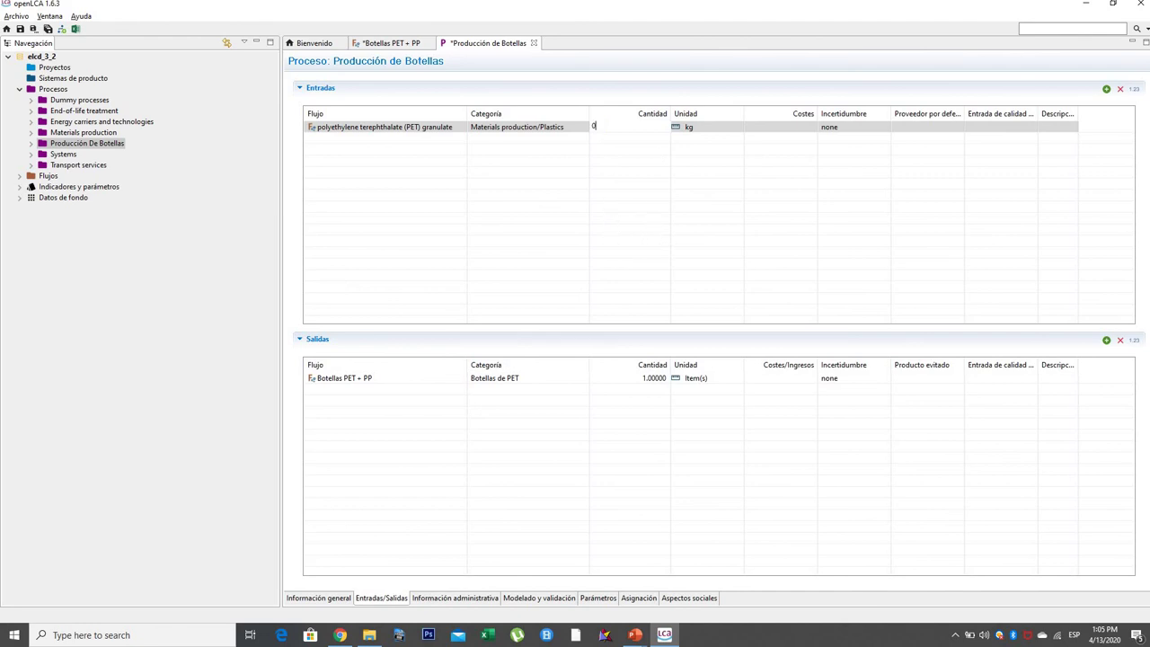
pyautogui.press('Return')
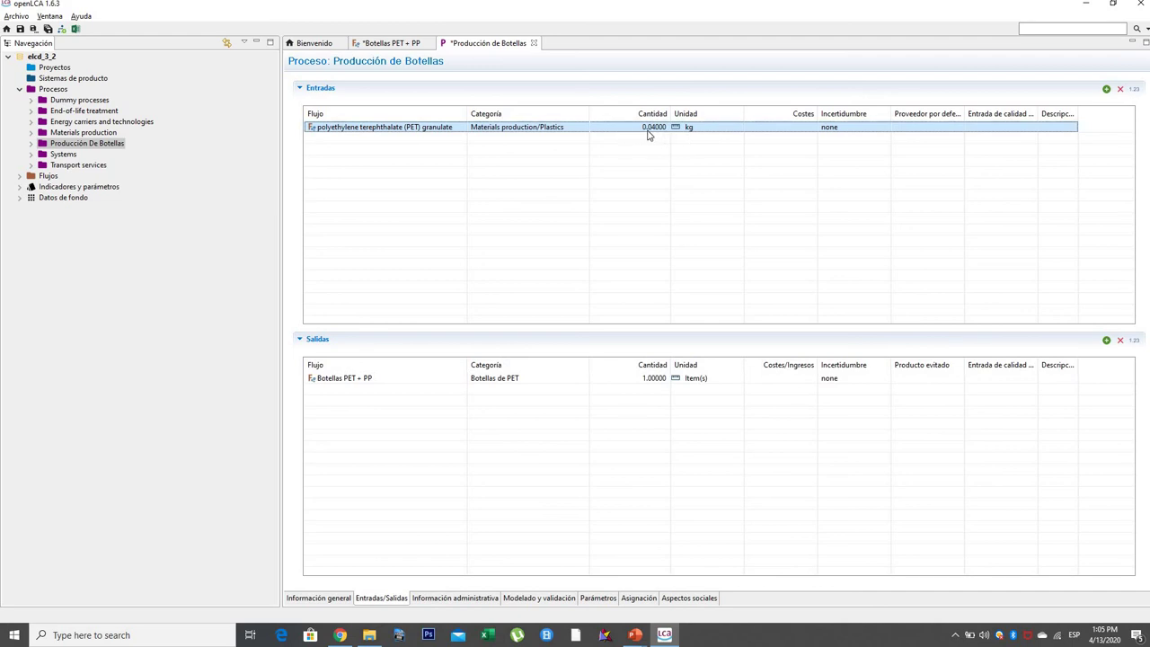
pyautogui.click(737, 133)
pyautogui.click(739, 126)
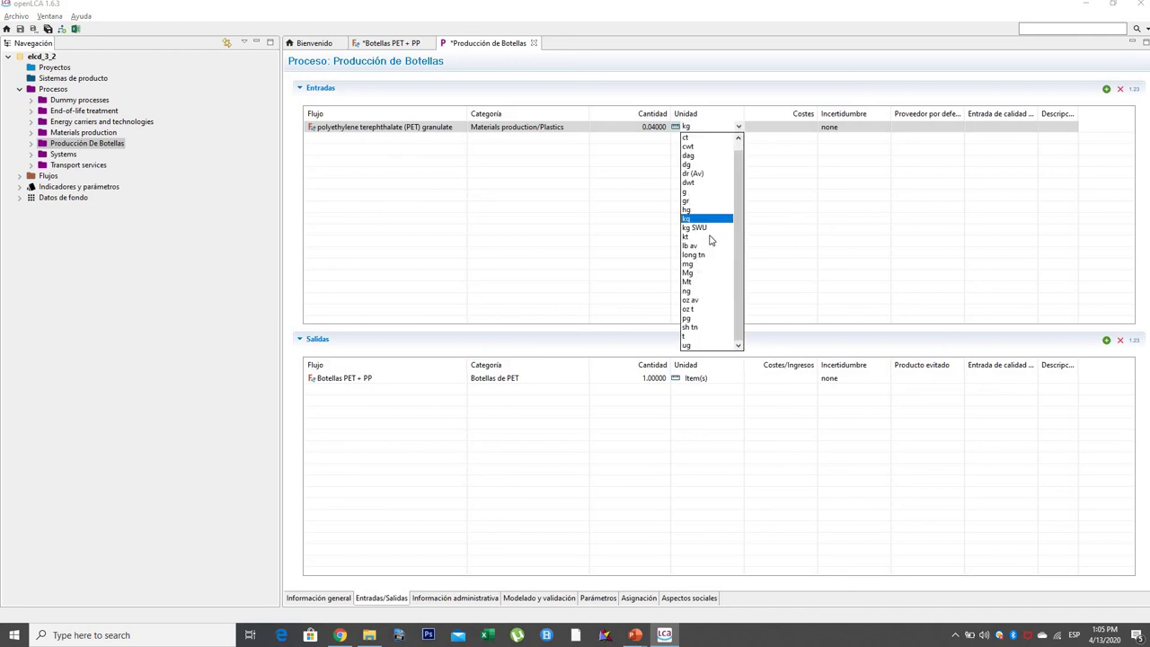
pyautogui.click(755, 152)
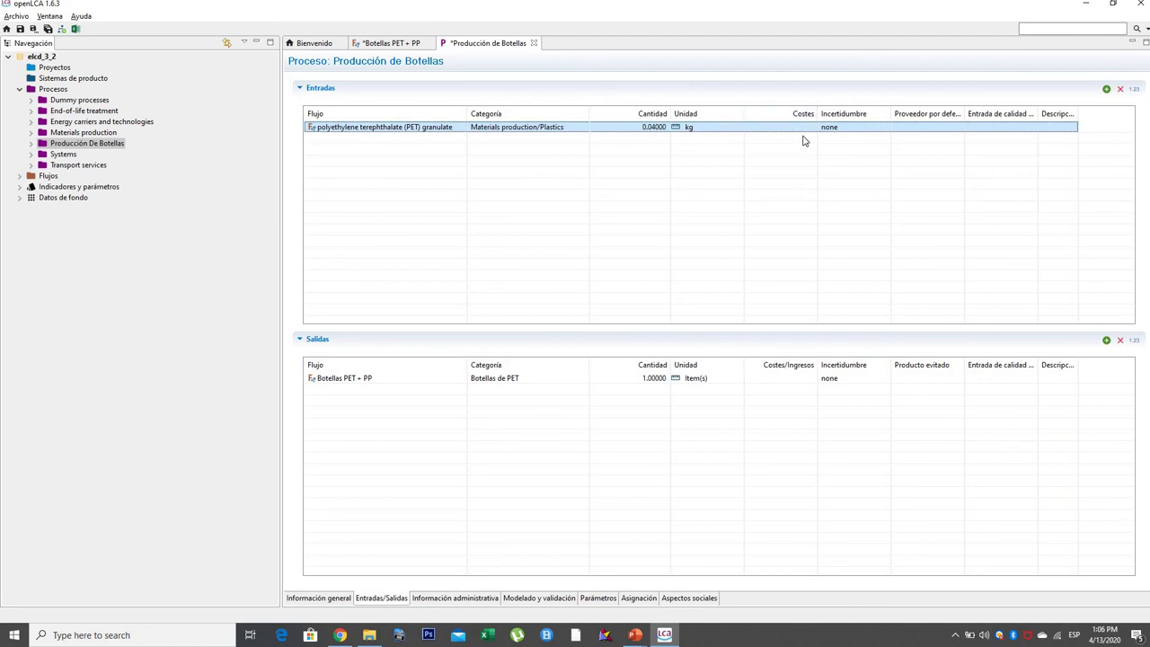
# Set the PET input's default provider to "Polyethylene terephthalate (PET) granulate, production mix, at plant, amorphous - RER"
pyautogui.click(921, 126)
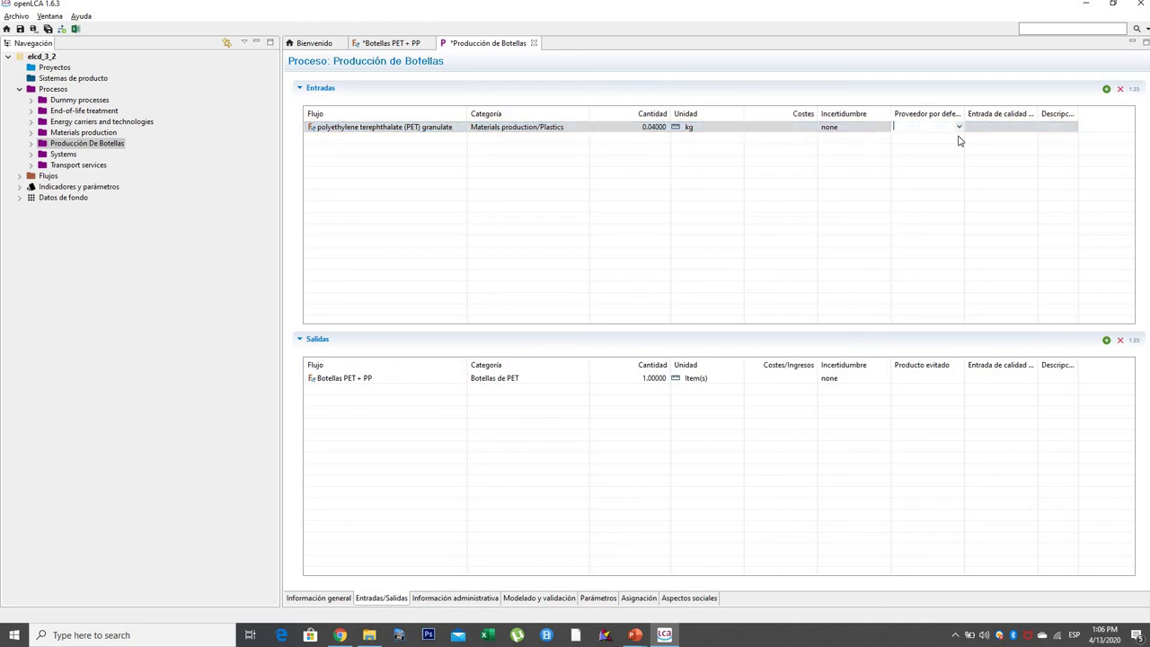
pyautogui.click(960, 129)
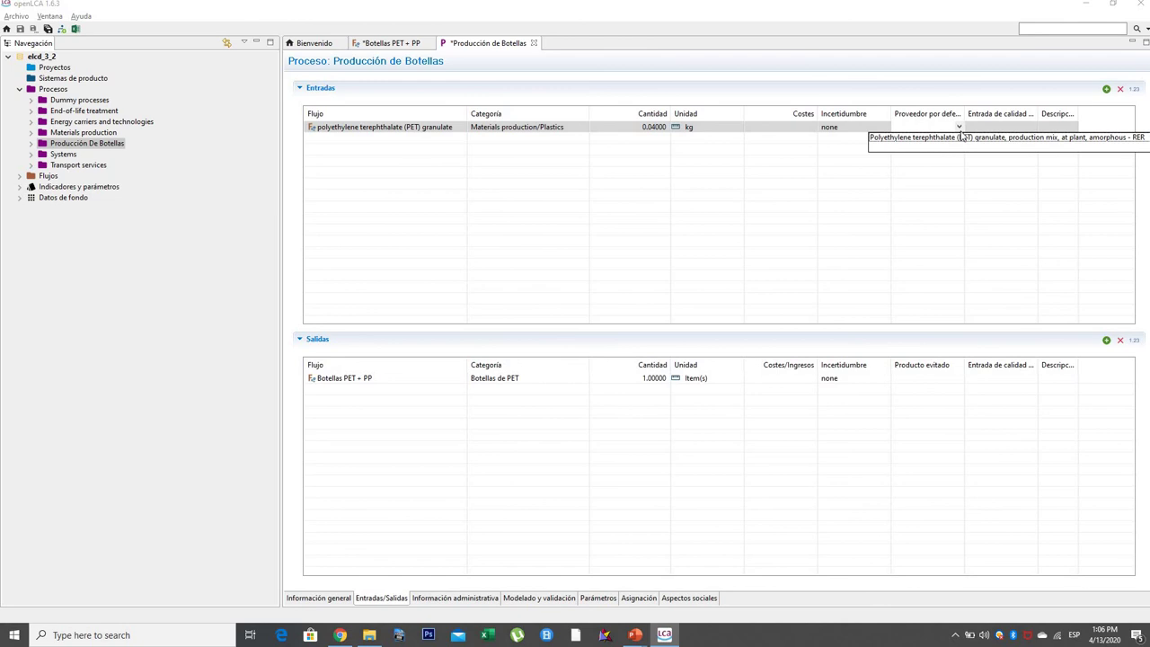
pyautogui.click(1067, 143)
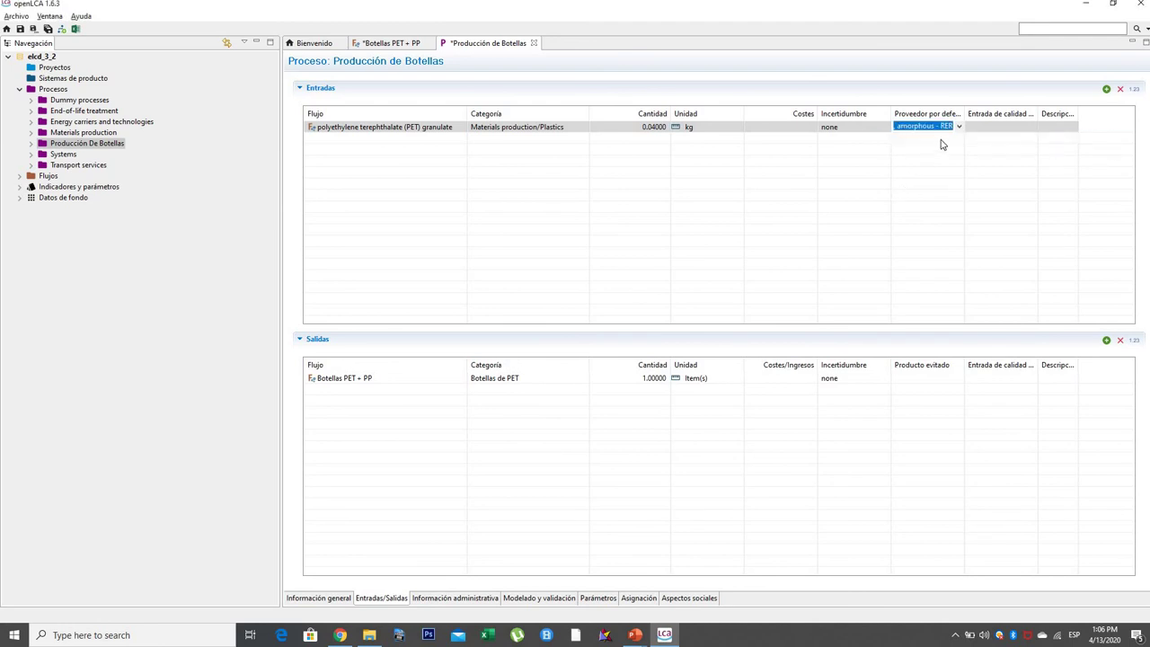
pyautogui.click(931, 134)
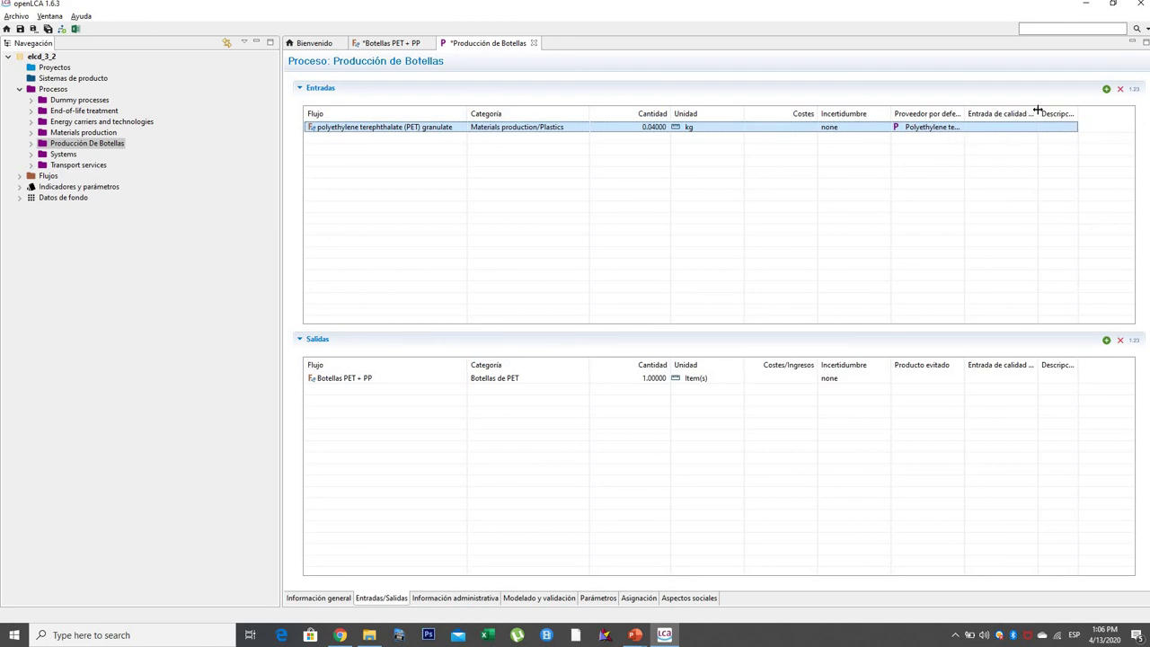
# Widen the inputs table's description column and describe the PET granulate input as "Masa de PET en kg"
pyautogui.moveTo(1039, 114)
pyautogui.mouseDown()
pyautogui.moveTo(1071, 114)
pyautogui.moveTo(1036, 114)
pyautogui.mouseUp()
pyautogui.click(1020, 126)
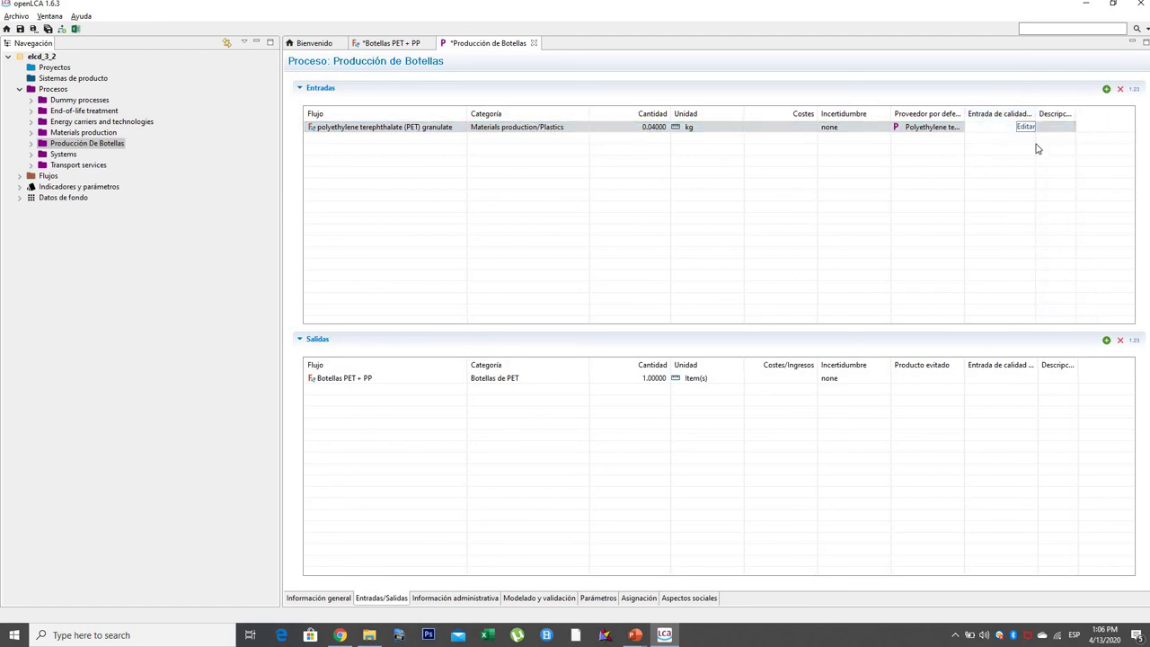
pyautogui.click(1000, 131)
pyautogui.moveTo(1078, 115); pyautogui.dragTo(1123, 117)
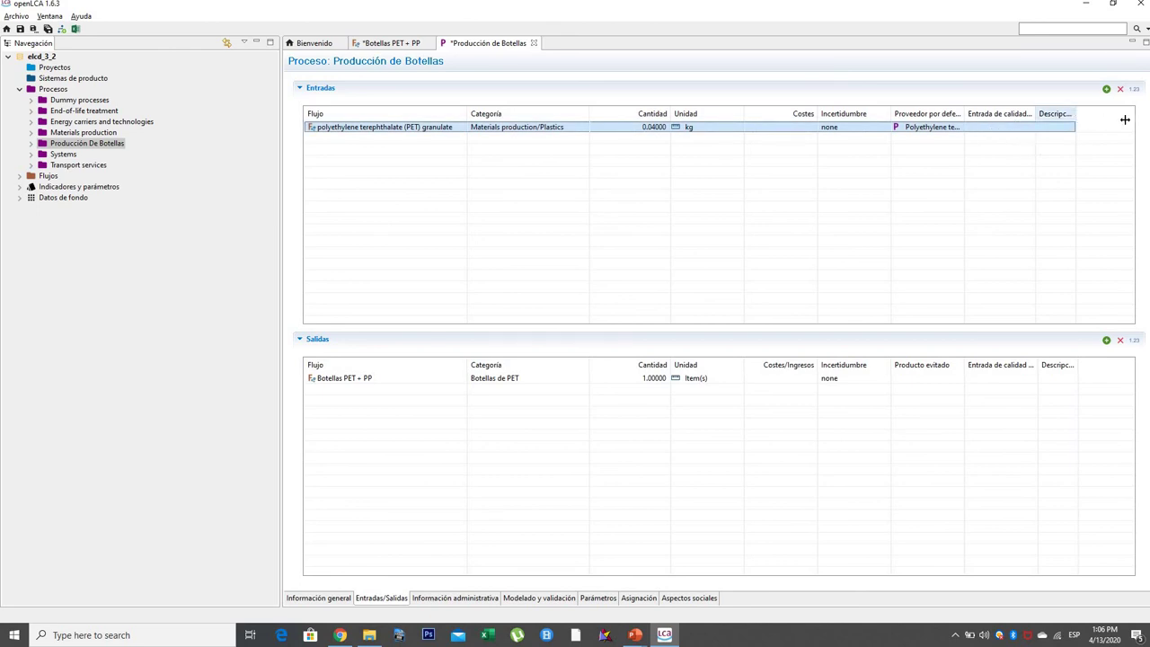
pyautogui.click(1094, 130)
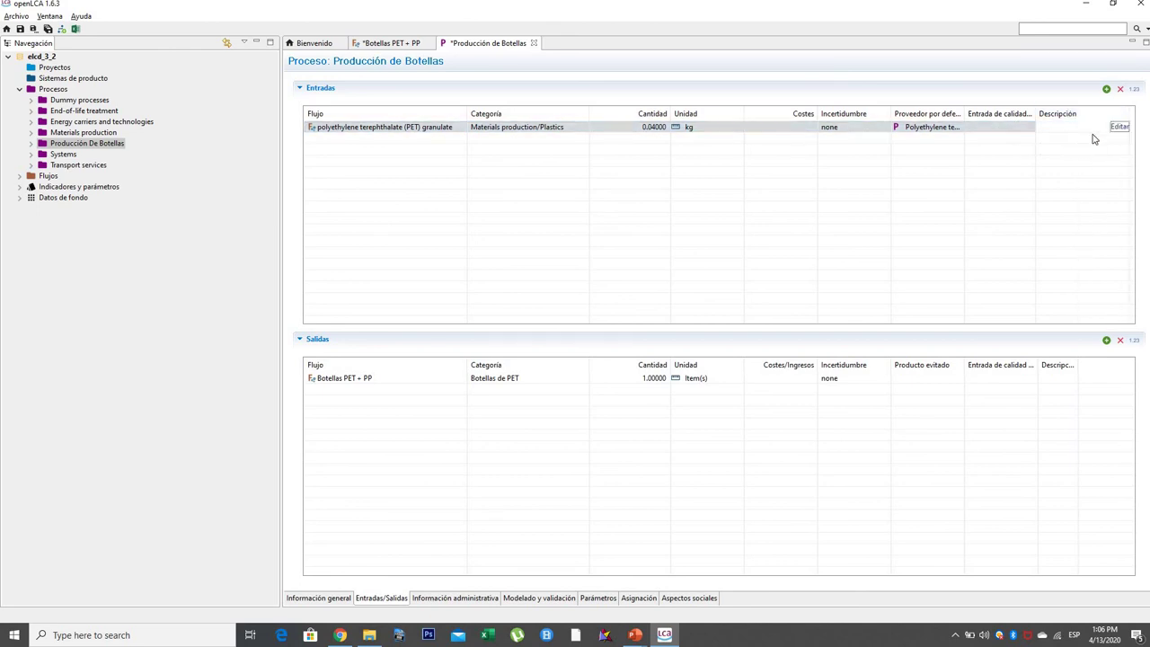
pyautogui.click(1119, 127)
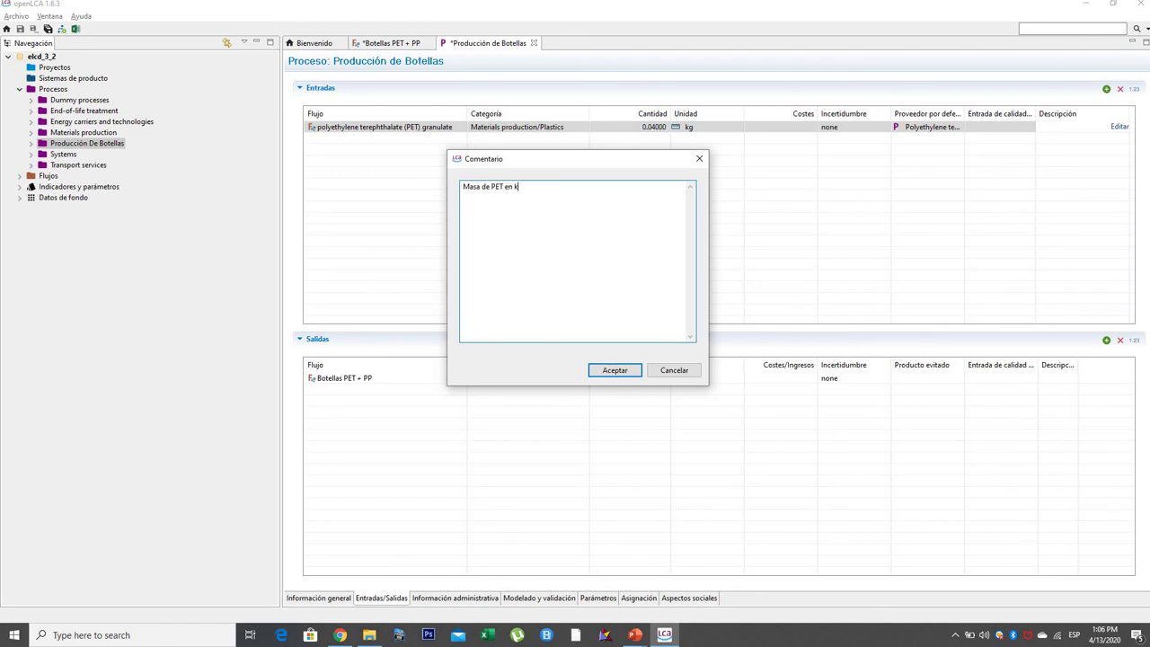
pyautogui.click(624, 370)
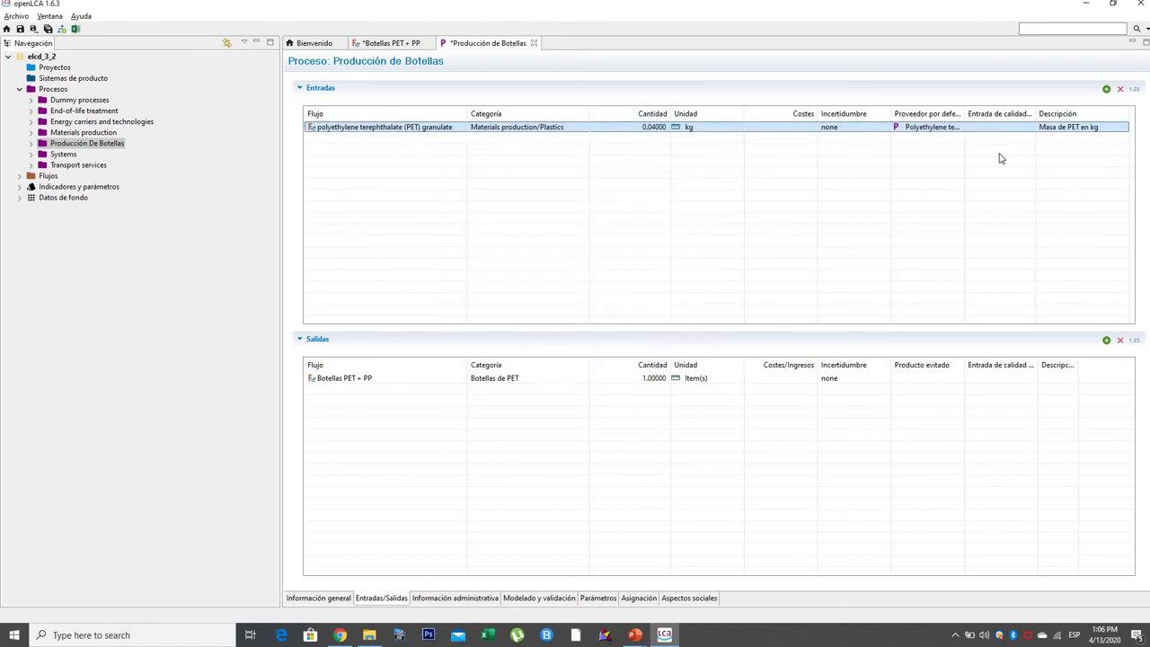
# Filter the flows by "pp" and add polypropylene granulate (PP) from Materials production/Plastics as a second input
pyautogui.click(1108, 89)
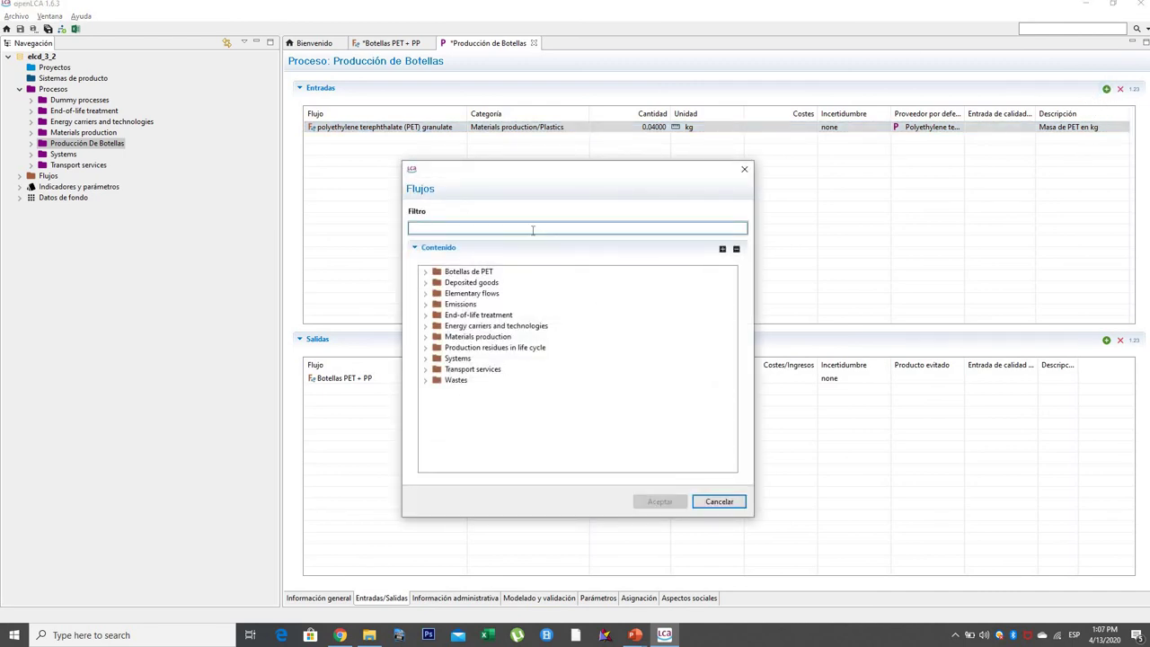
pyautogui.write('pp')
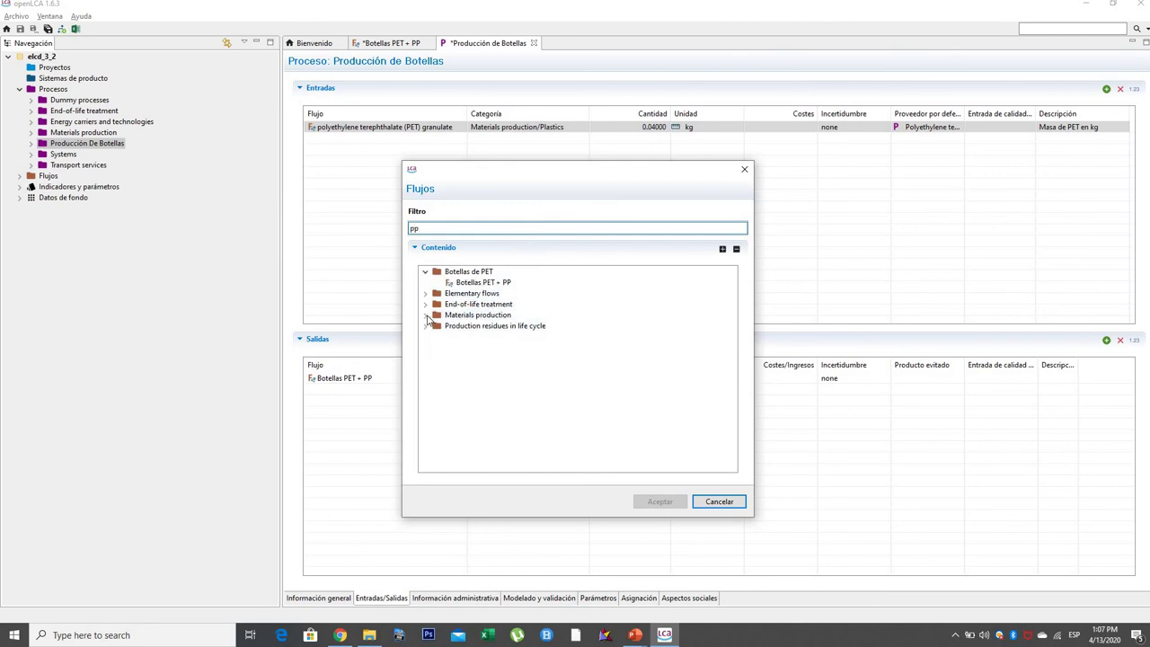
pyautogui.click(426, 315)
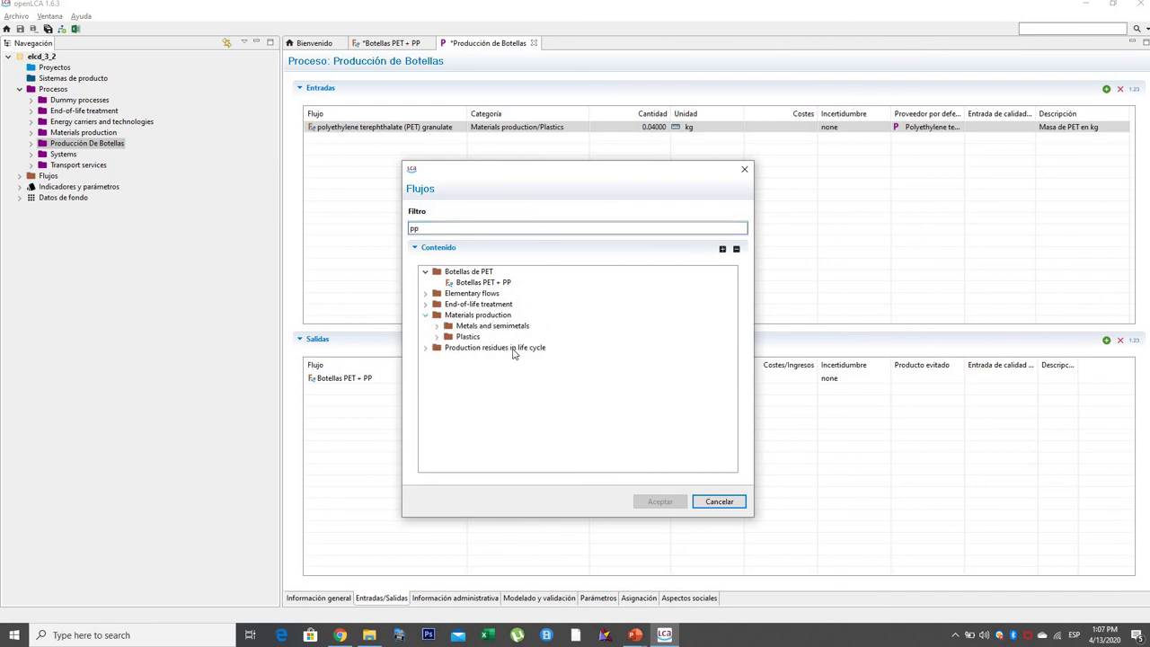
pyautogui.click(438, 337)
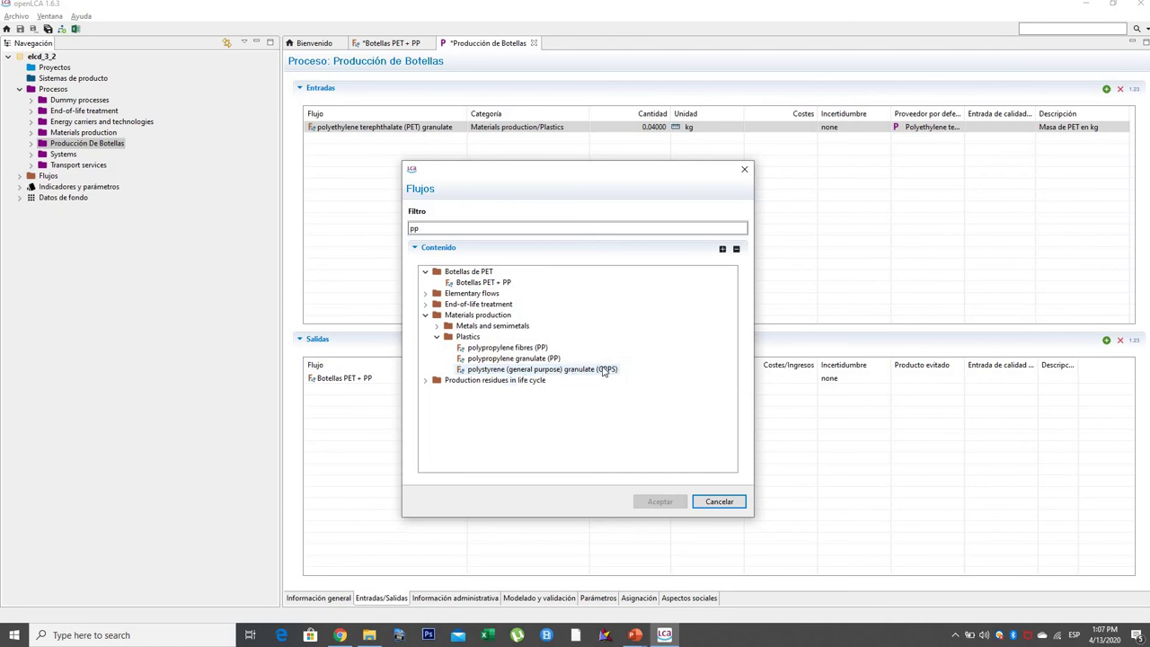
pyautogui.click(530, 360)
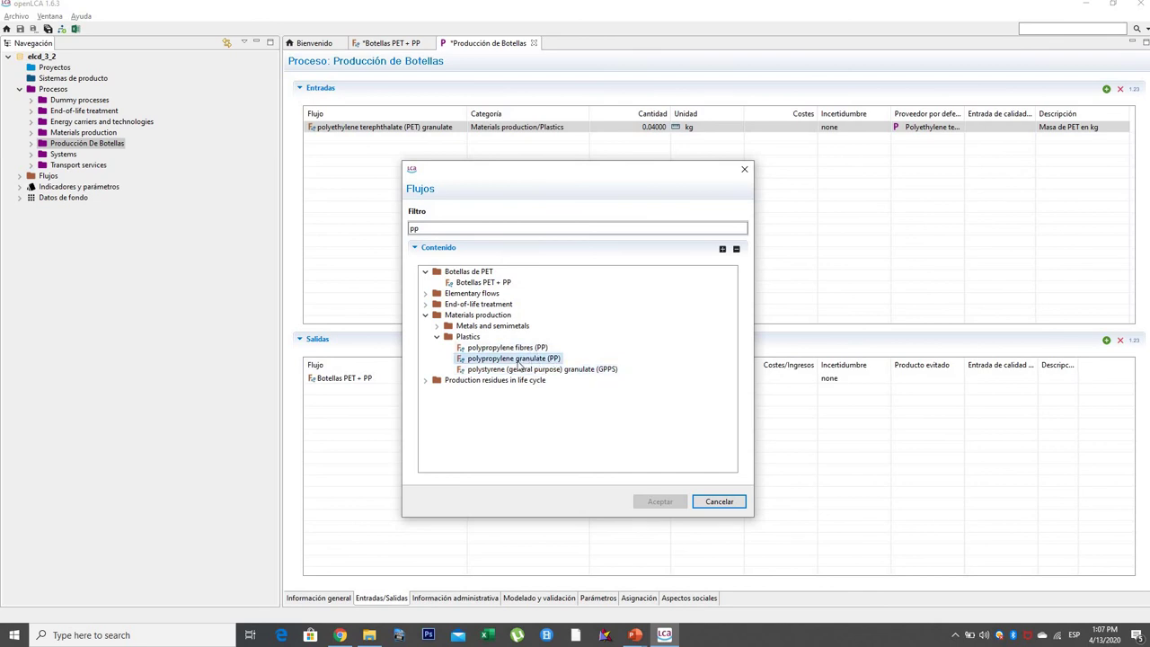
pyautogui.click(666, 504)
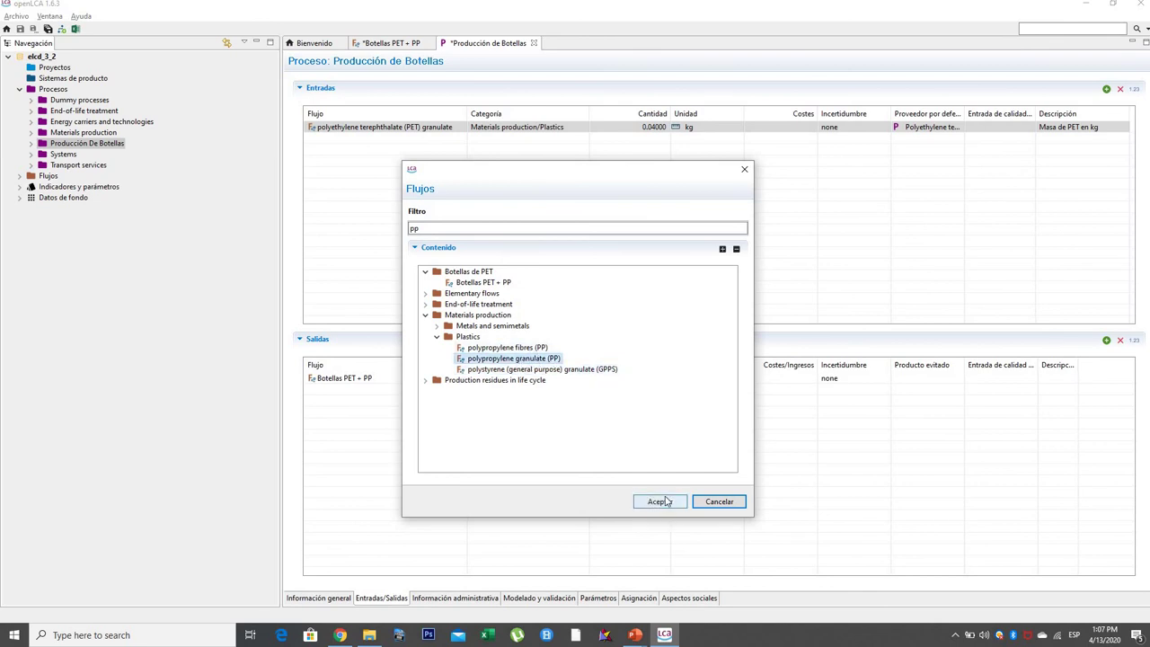
# Set the polypropylene granulate input's amount to 0.001 kg, based on the cap weight given on the presentation slide
pyautogui.click(651, 144)
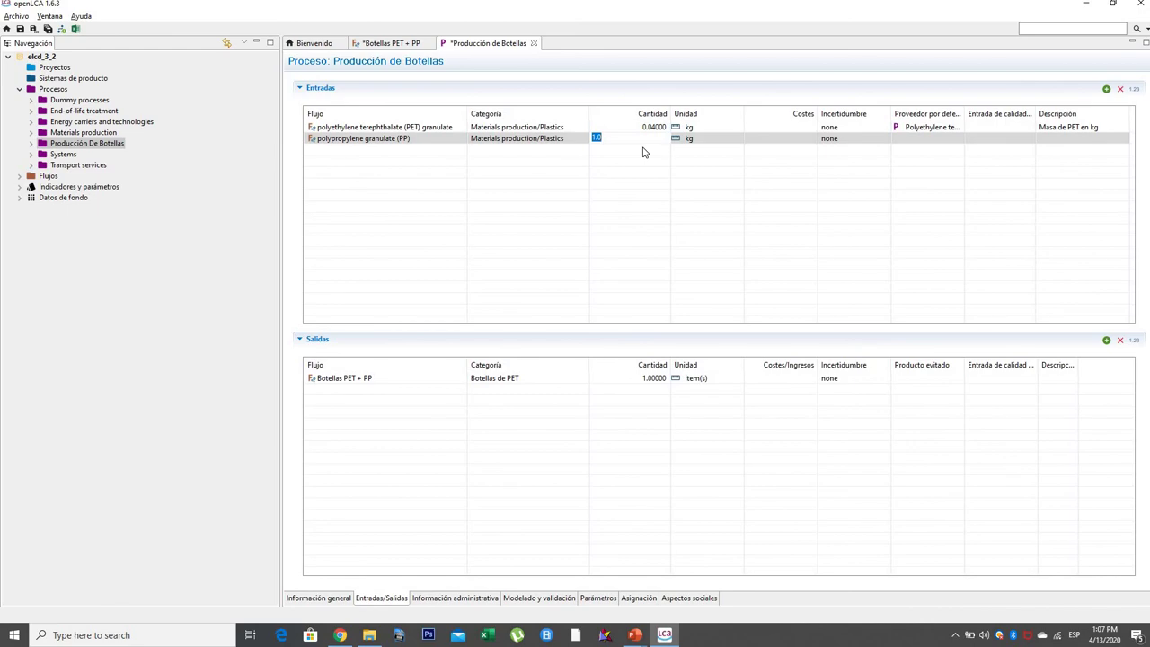
pyautogui.hotkey('alt', 'Tab')
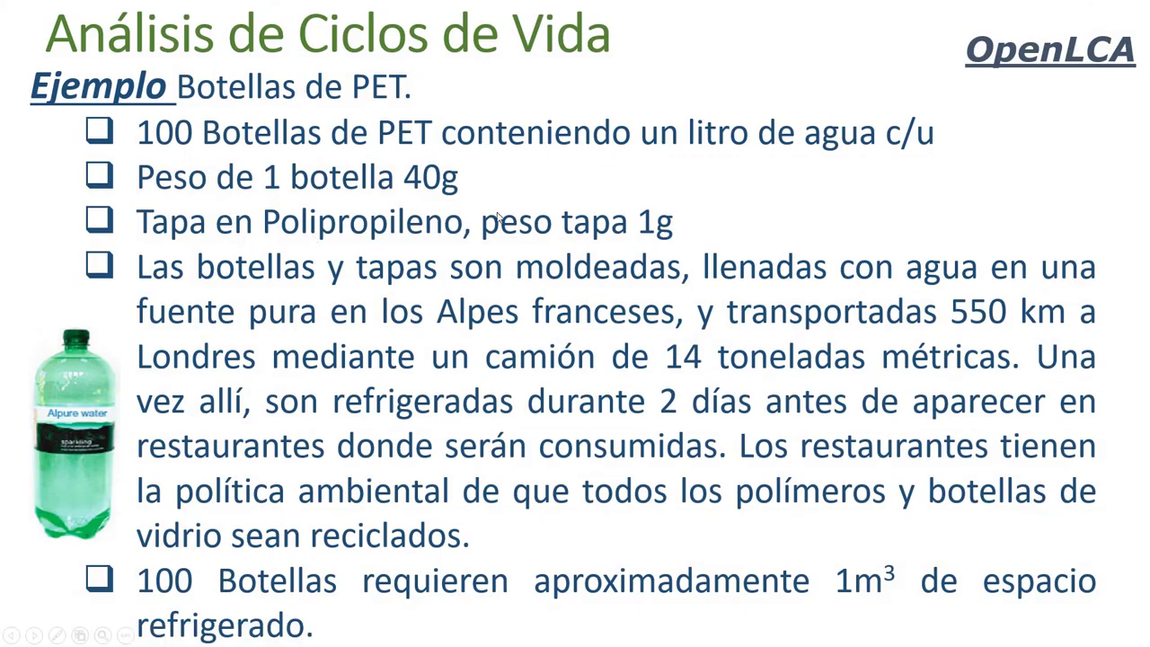
pyautogui.hotkey('alt', 'Tab')
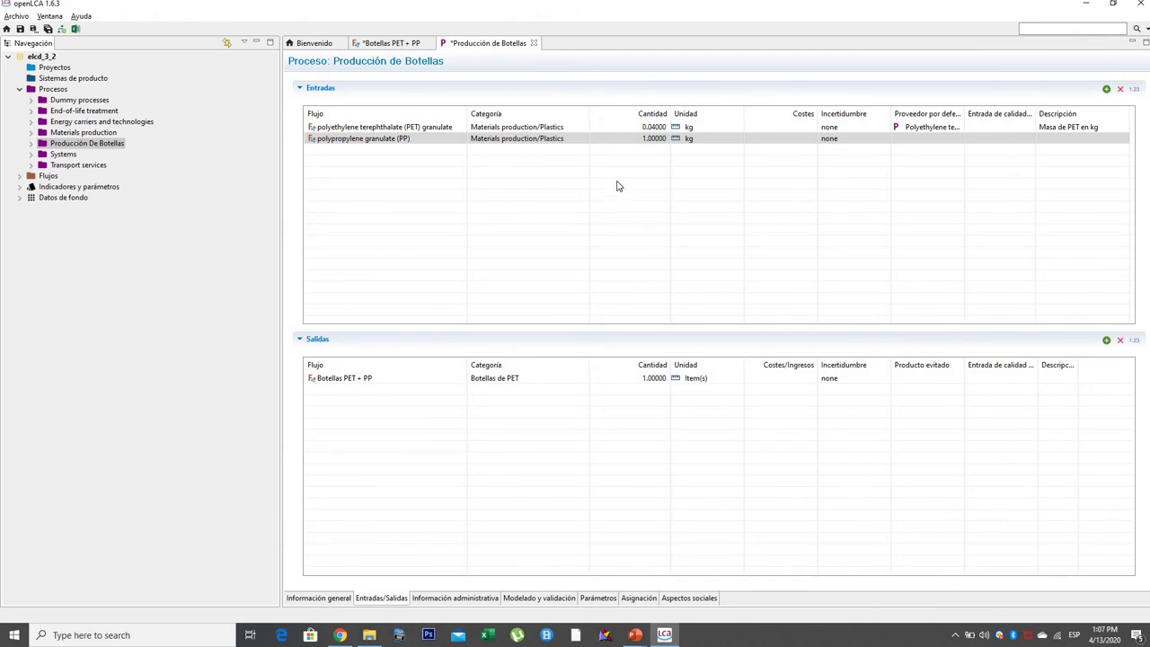
pyautogui.click(644, 140)
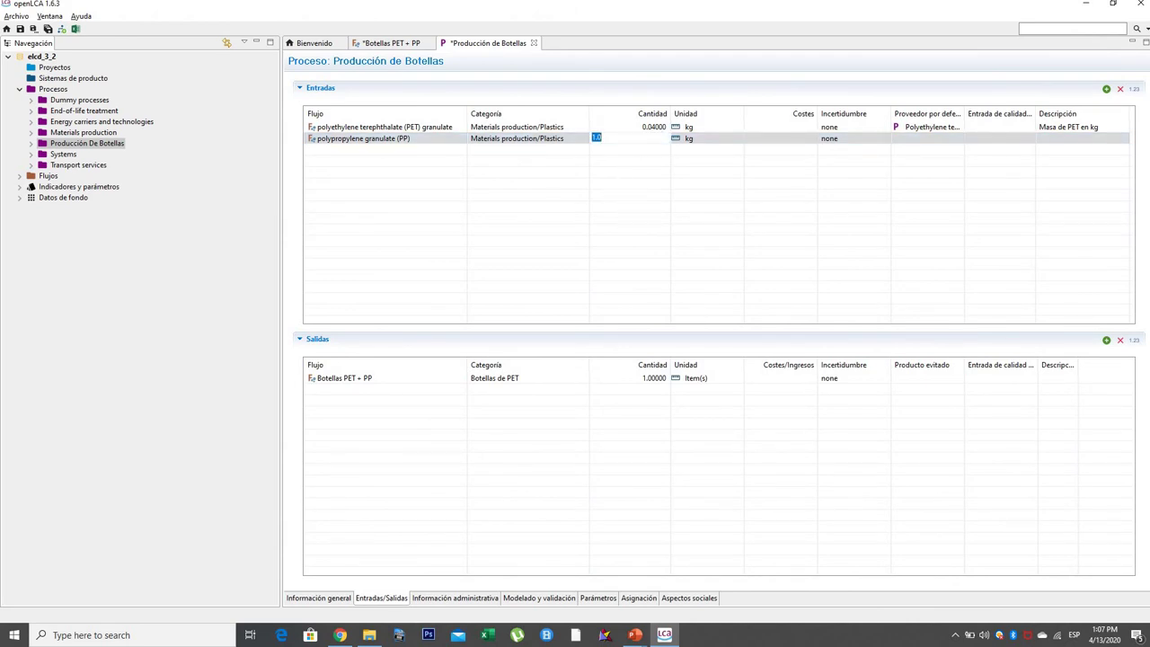
pyautogui.write('0.')
pyautogui.write('0010')
pyautogui.press('BackSpace')
pyautogui.write('1')
pyautogui.press('Return')
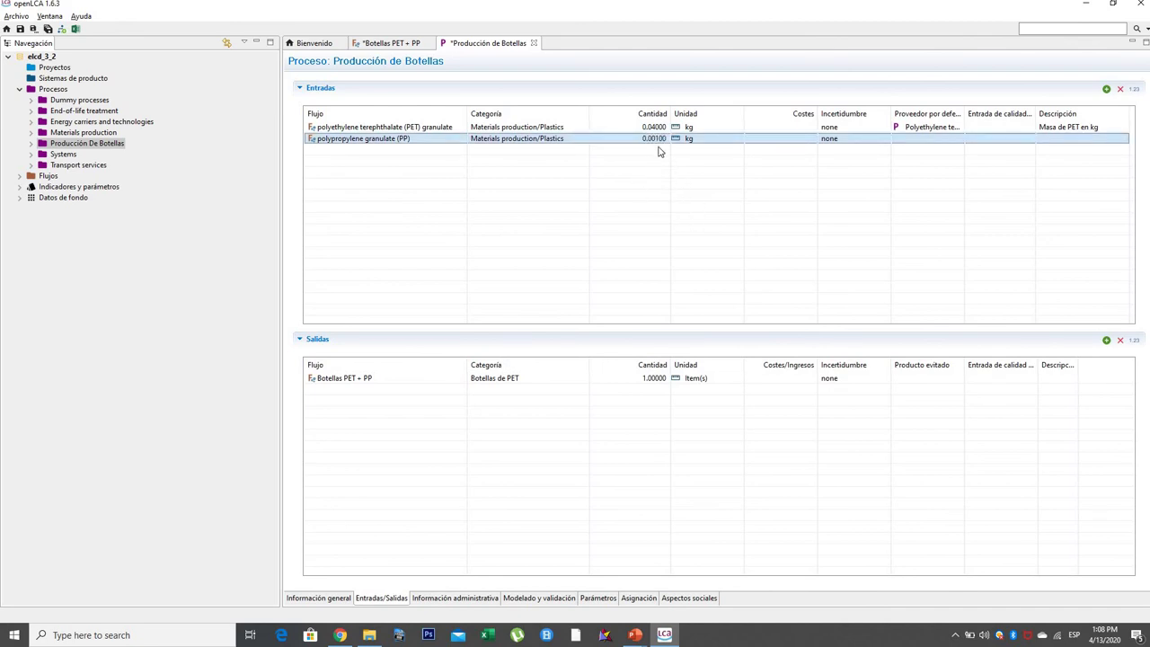
# Set the polypropylene input's default provider to "Polypropylene granulate (PP), production mix, at plant - RER"
pyautogui.click(933, 139)
pyautogui.click(960, 139)
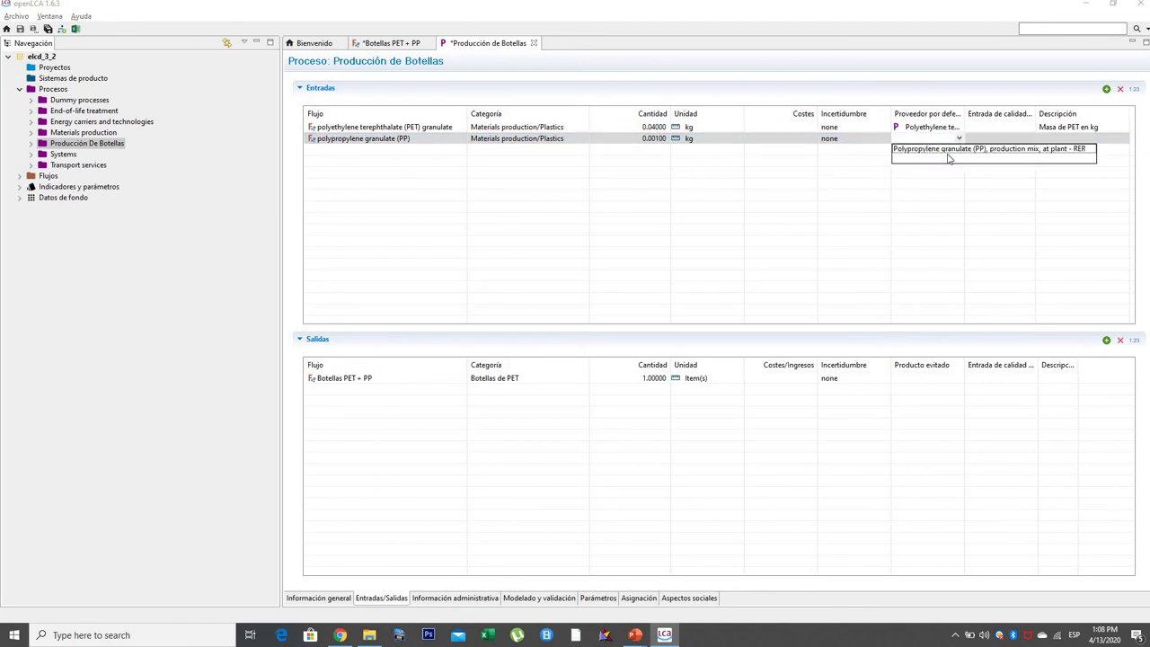
pyautogui.click(948, 150)
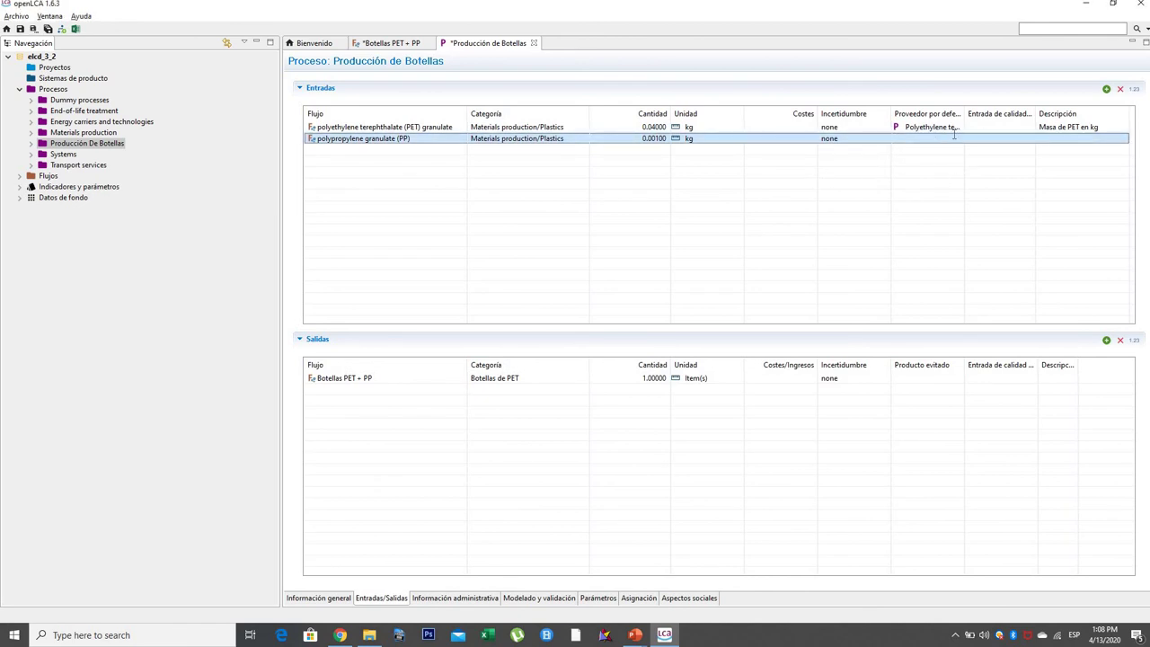
pyautogui.click(960, 140)
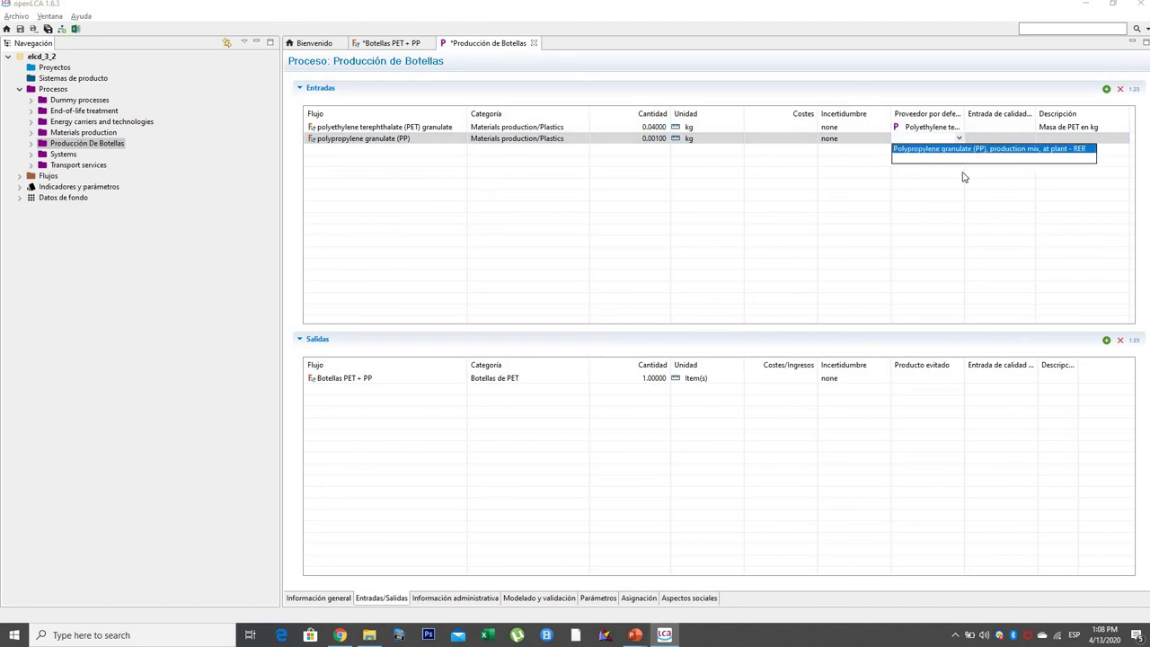
pyautogui.click(965, 176)
# Describe the polypropylene granulate input as "Masa de PP en kg"
pyautogui.click(1053, 175)
pyautogui.click(1062, 141)
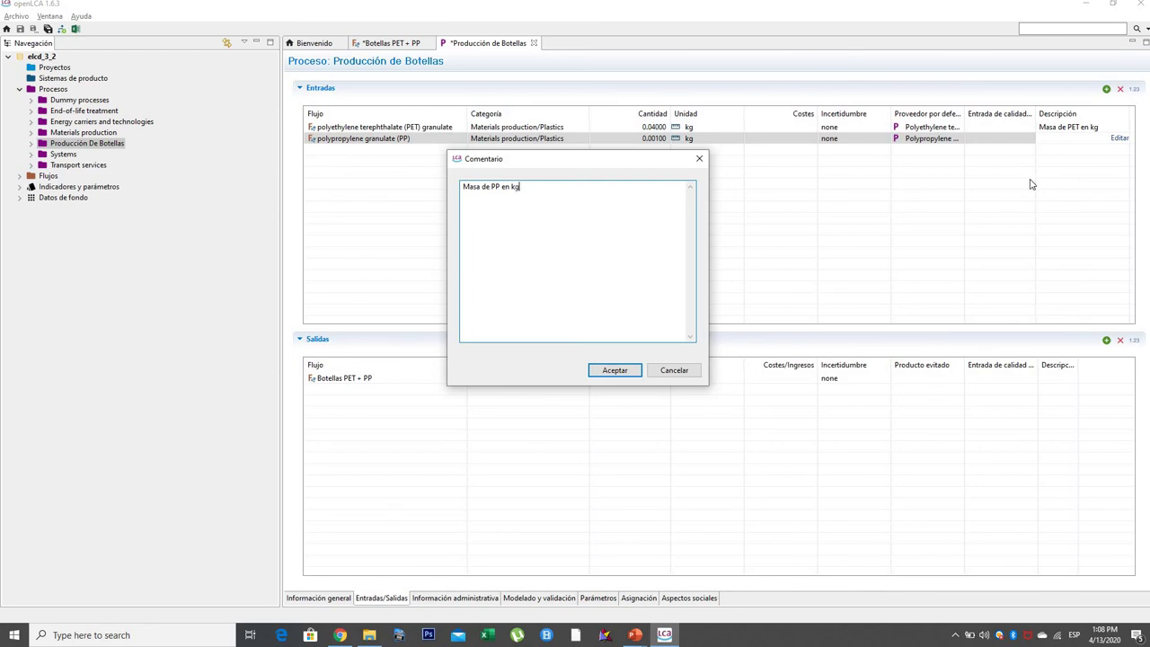
pyautogui.click(623, 371)
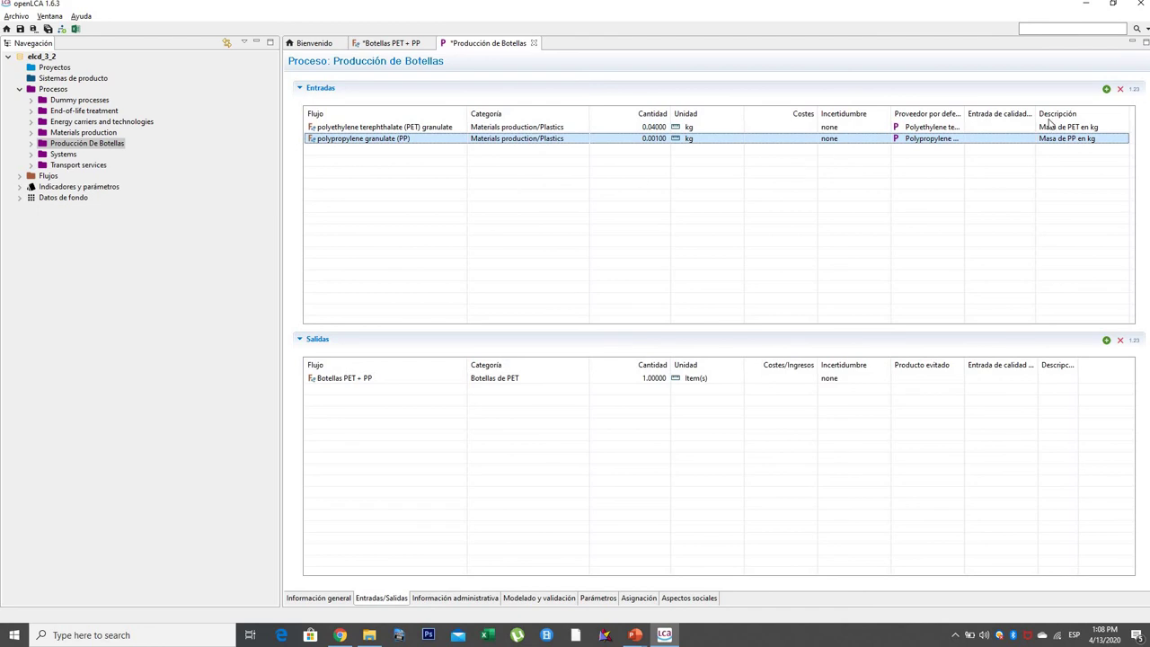
# Filter the flows by "water" and add "Water, unspecified natural origin, ID" from Elementary flows/Resource/in ground as a third input
pyautogui.click(1106, 89)
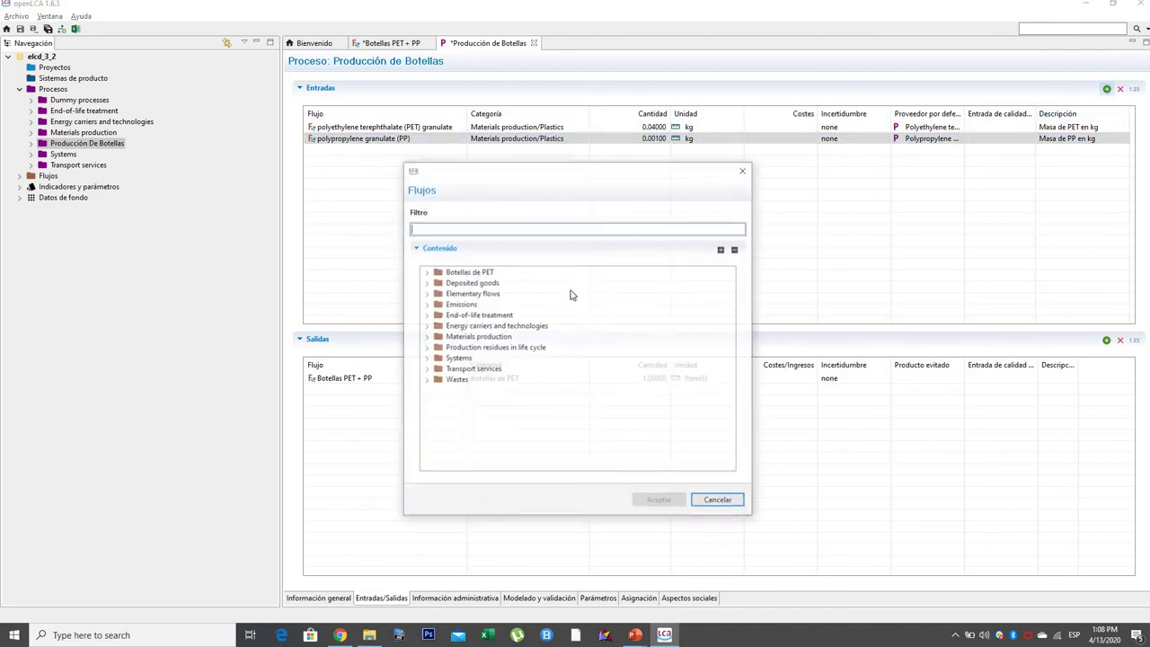
pyautogui.write('water')
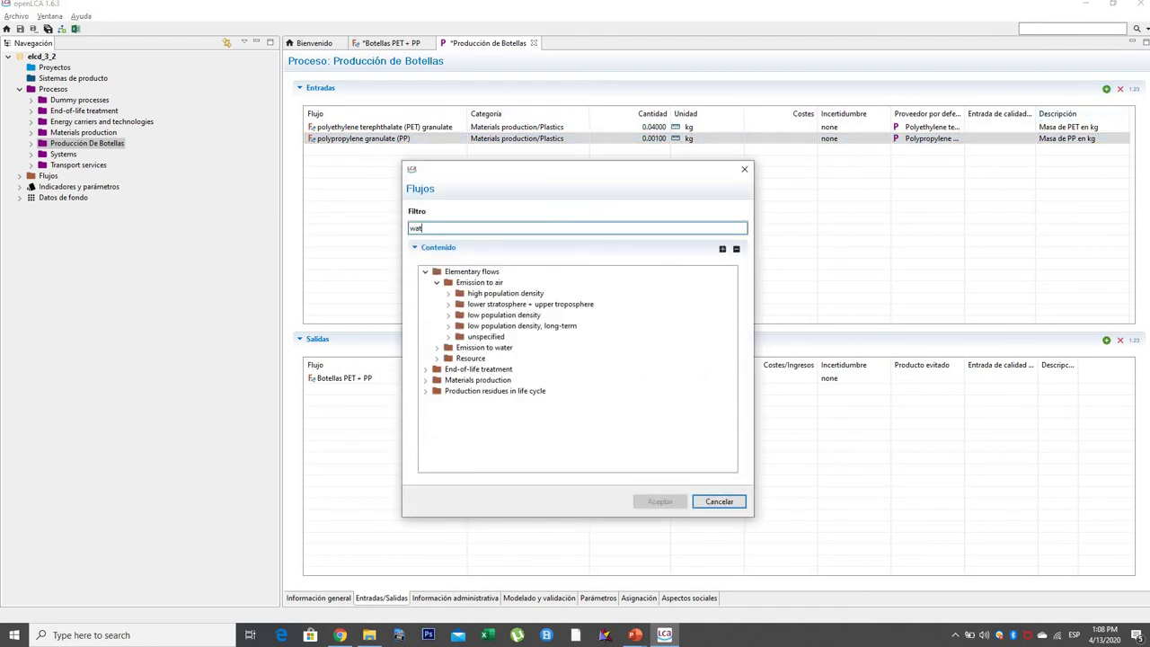
pyautogui.click(500, 293)
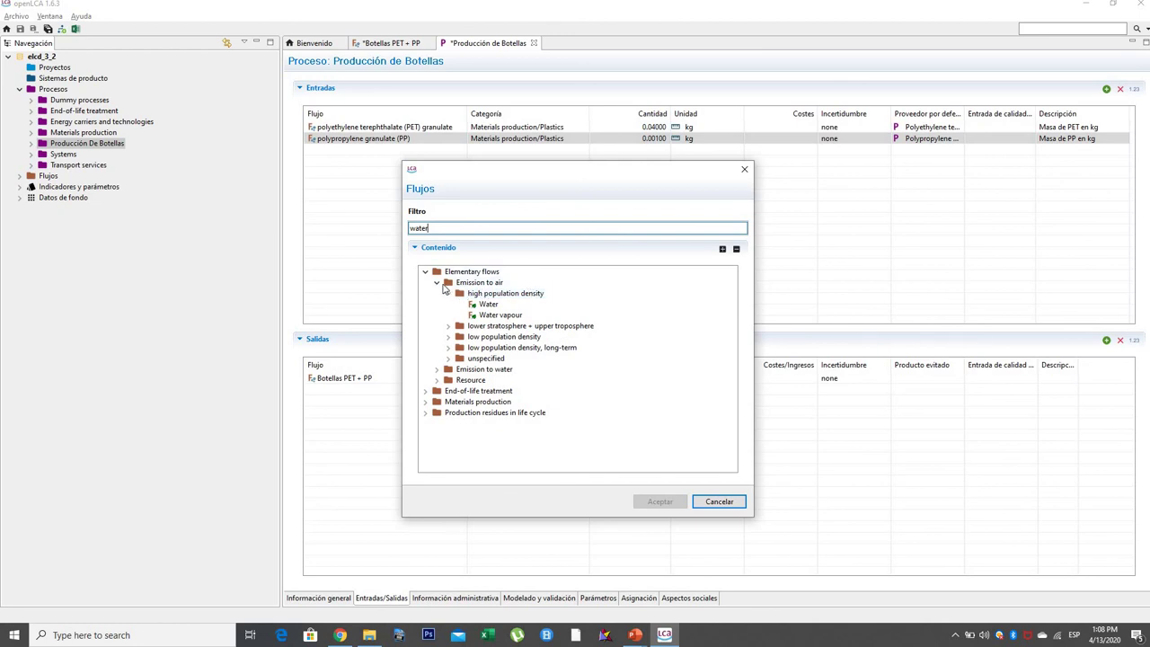
pyautogui.click(437, 283)
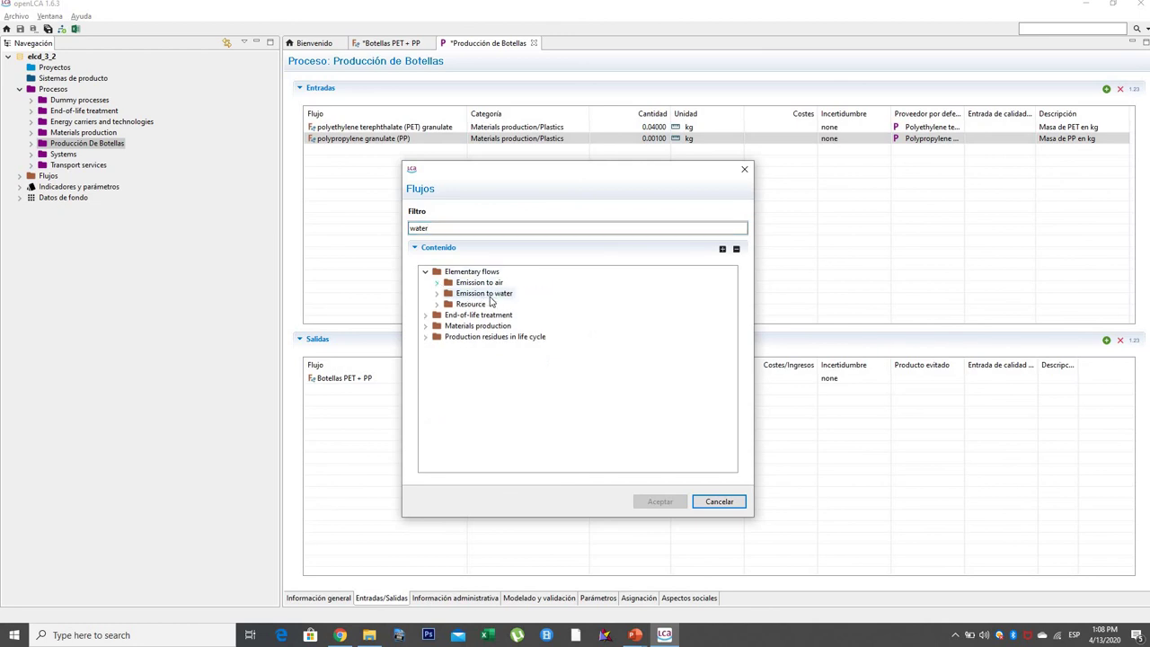
pyautogui.click(471, 307)
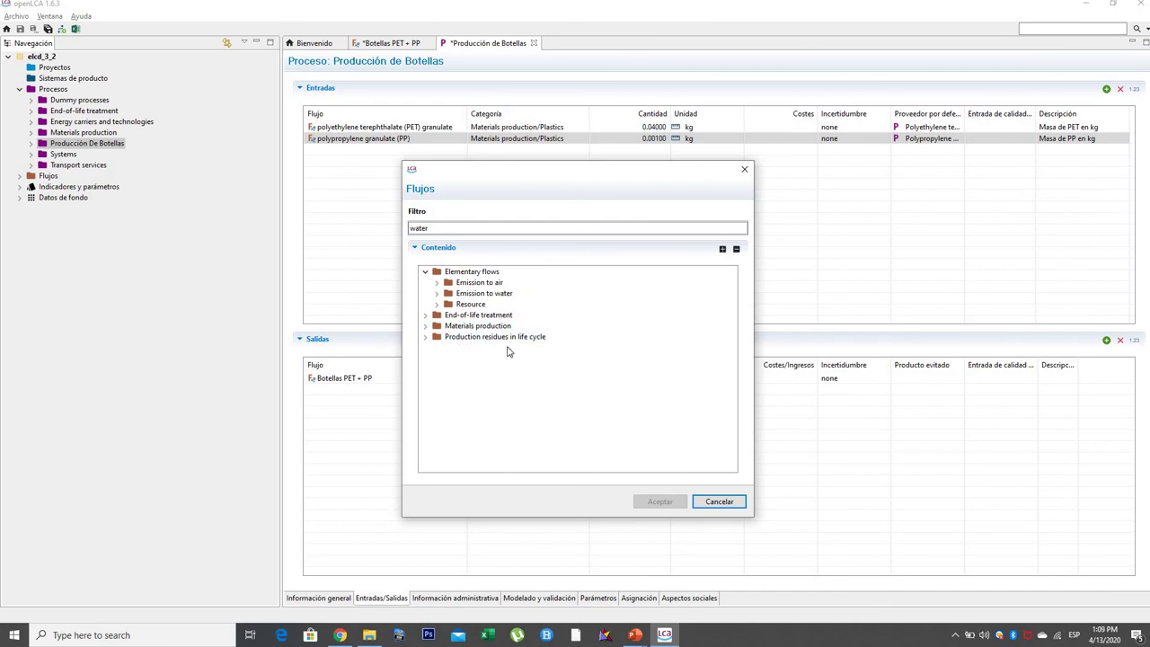
pyautogui.click(438, 304)
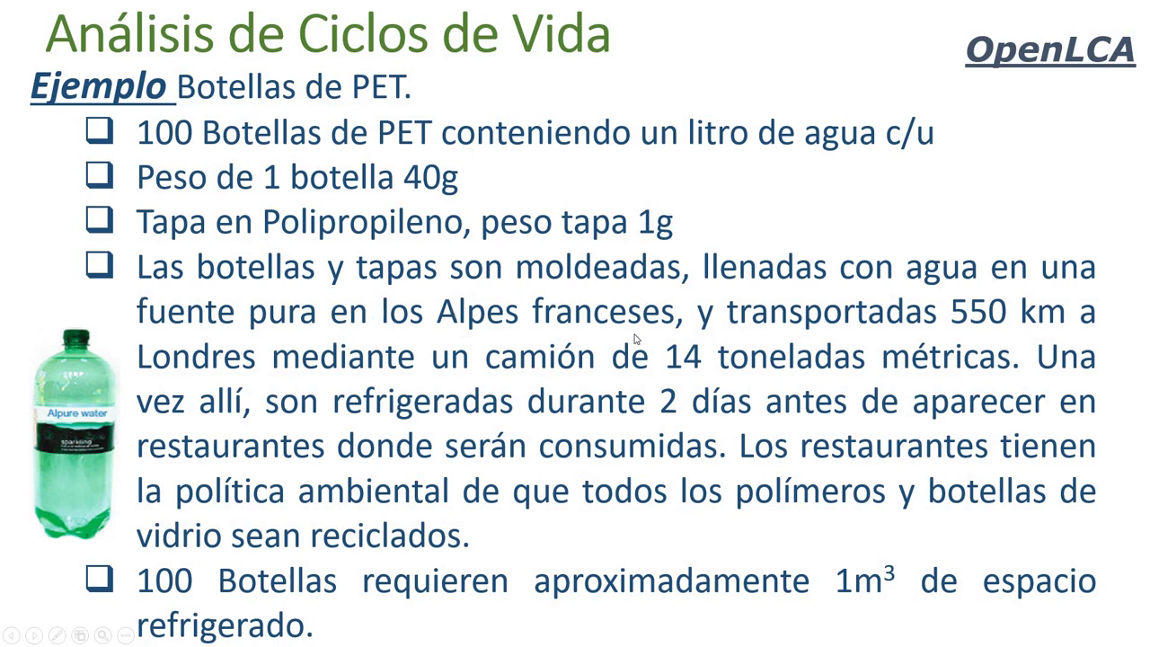
pyautogui.hotkey('alt', 'Tab')
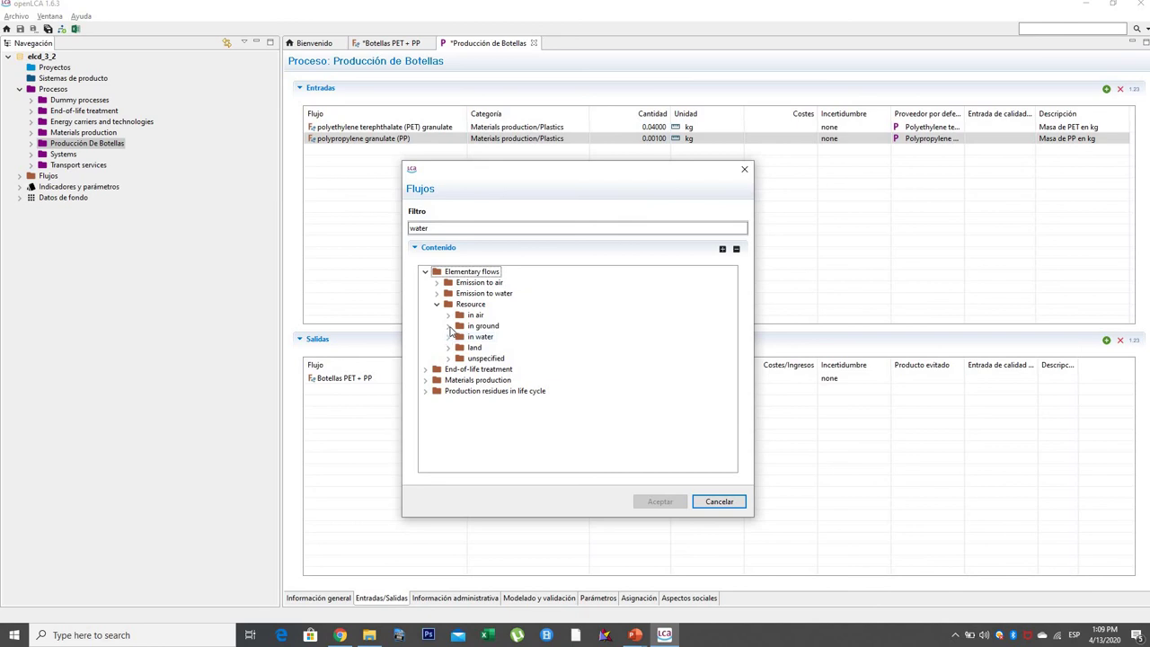
pyautogui.click(450, 326)
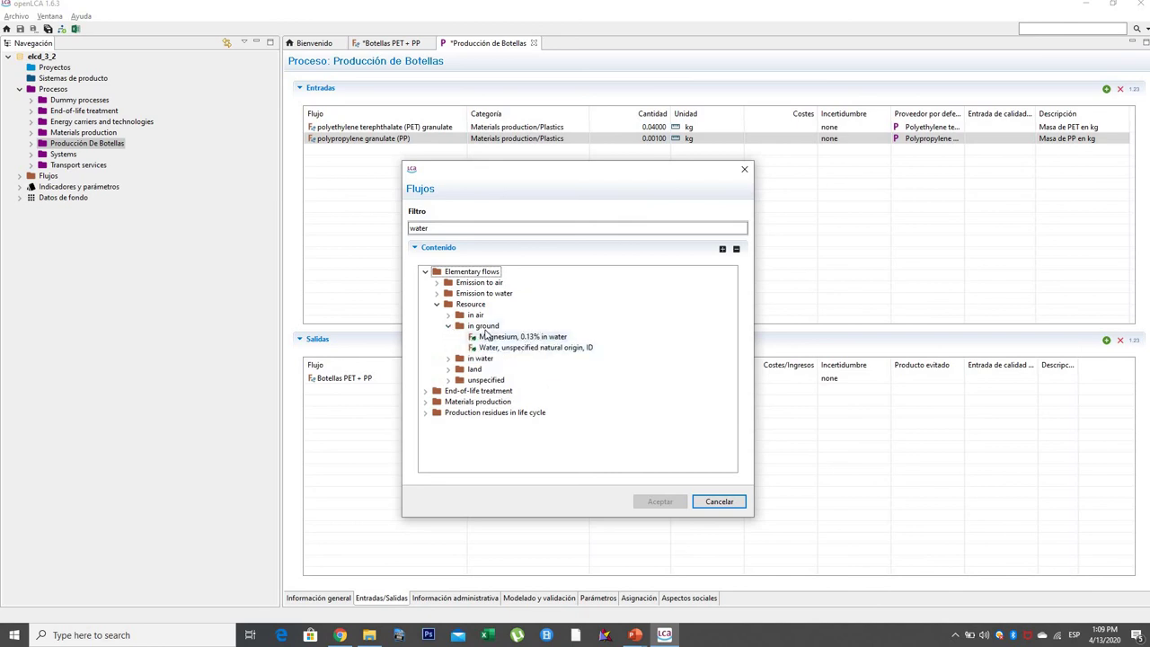
pyautogui.click(540, 351)
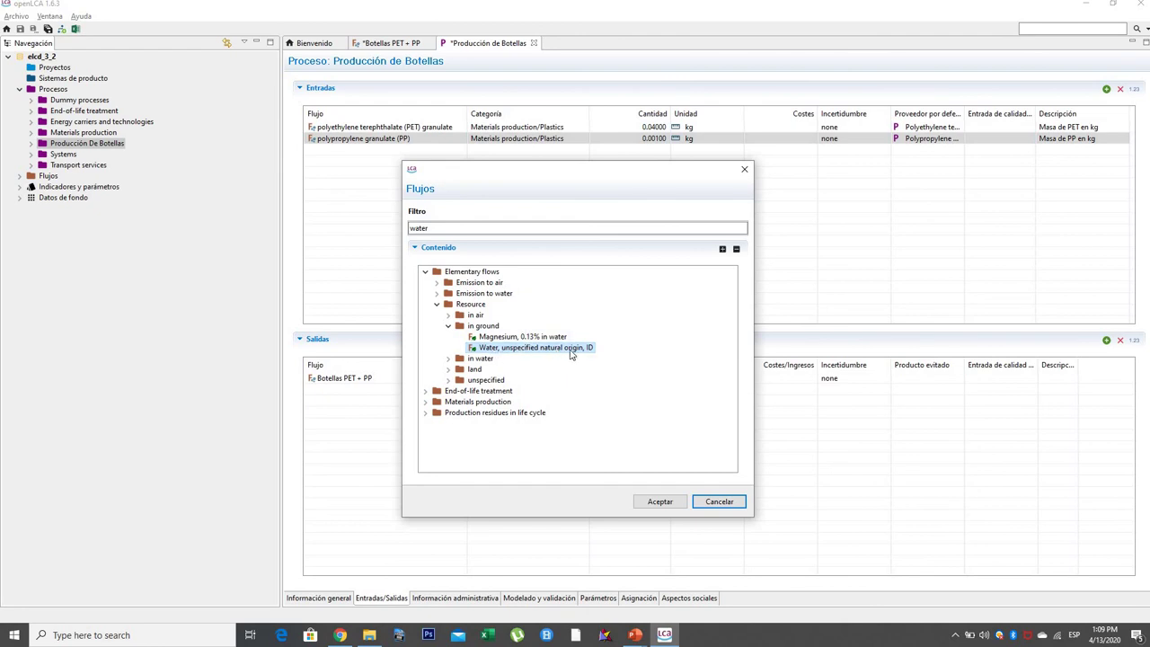
pyautogui.click(668, 503)
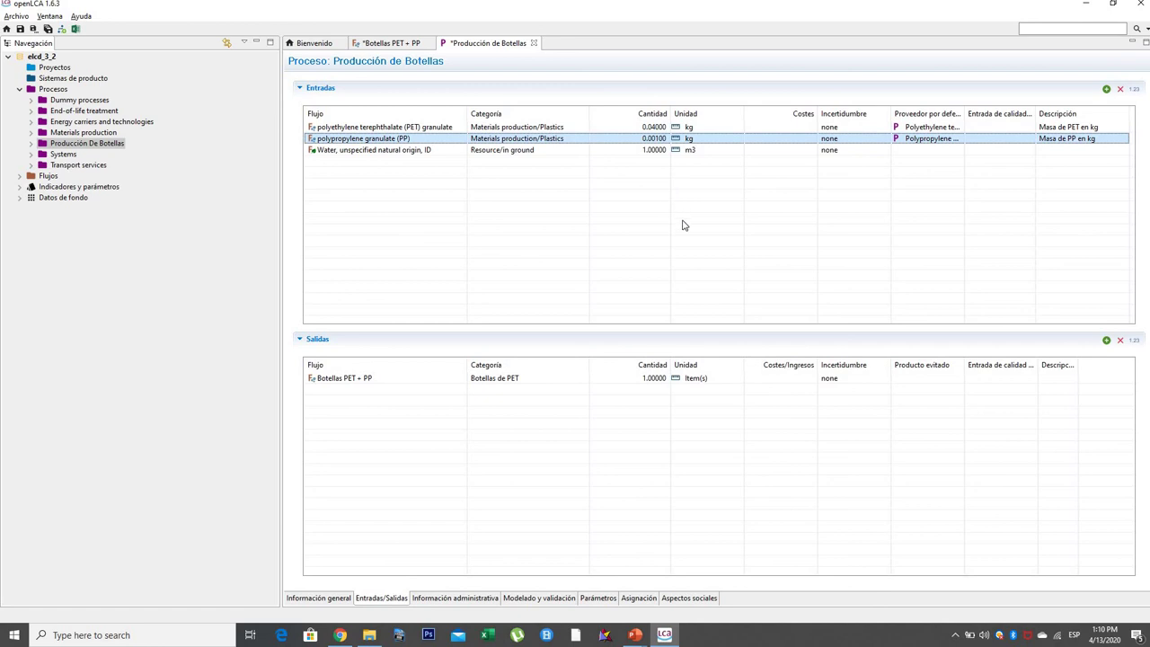
# Set the water input's unit to l, with an amount of 1
pyautogui.click(656, 150)
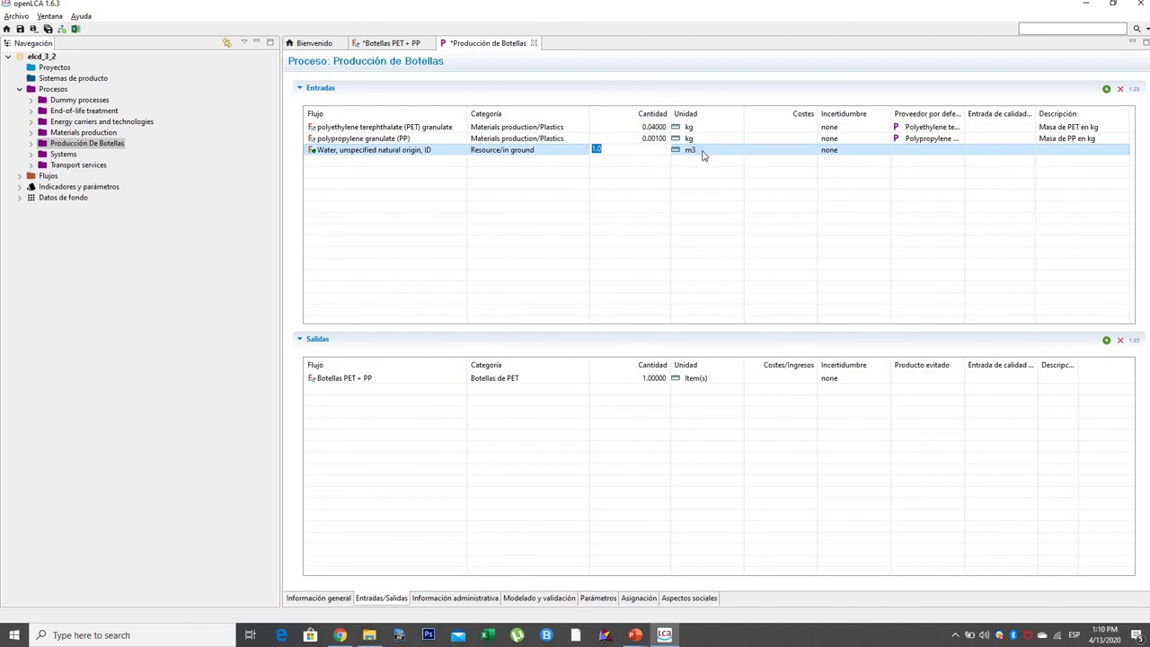
pyautogui.press('Return')
pyautogui.click(706, 150)
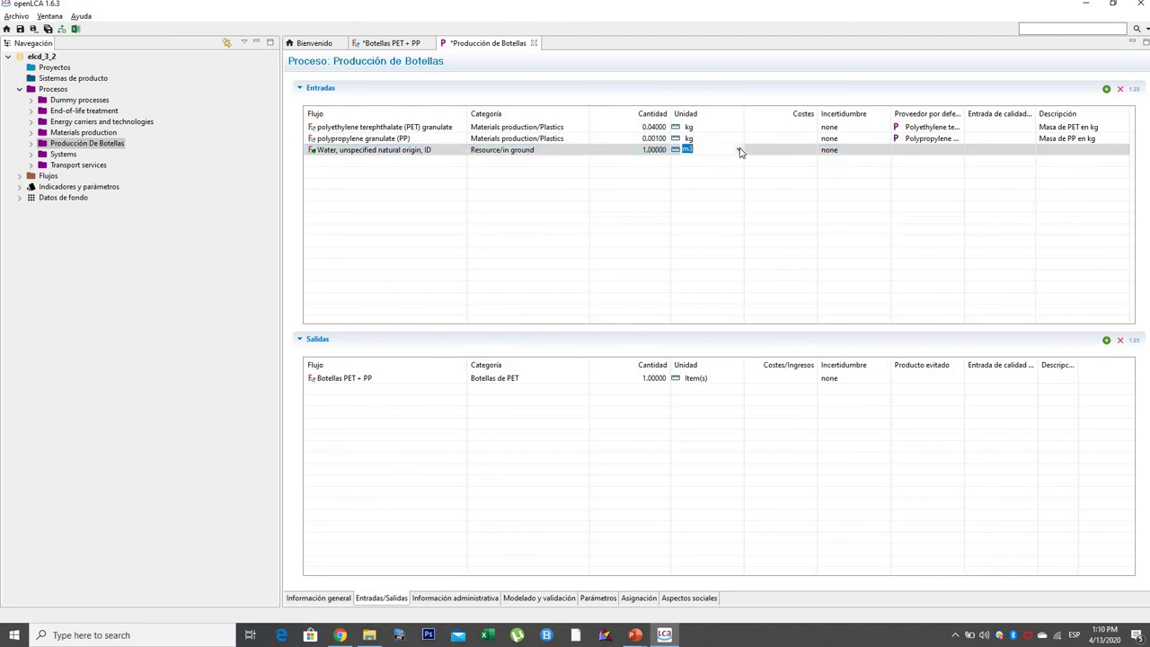
pyautogui.click(739, 151)
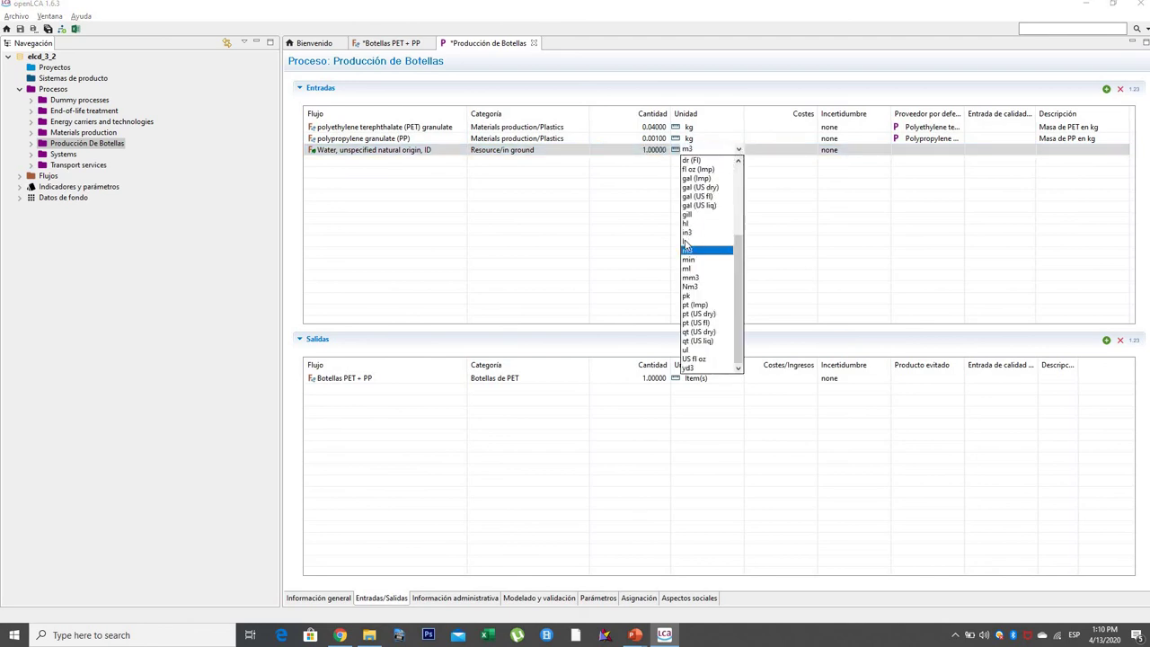
pyautogui.click(687, 241)
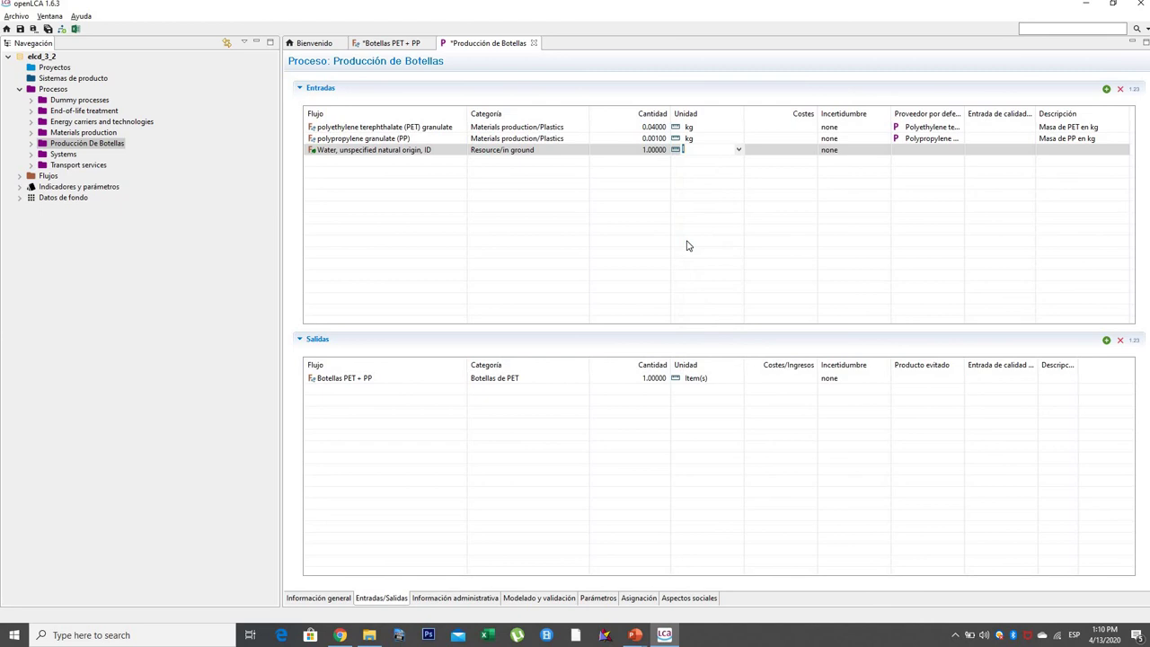
pyautogui.click(649, 152)
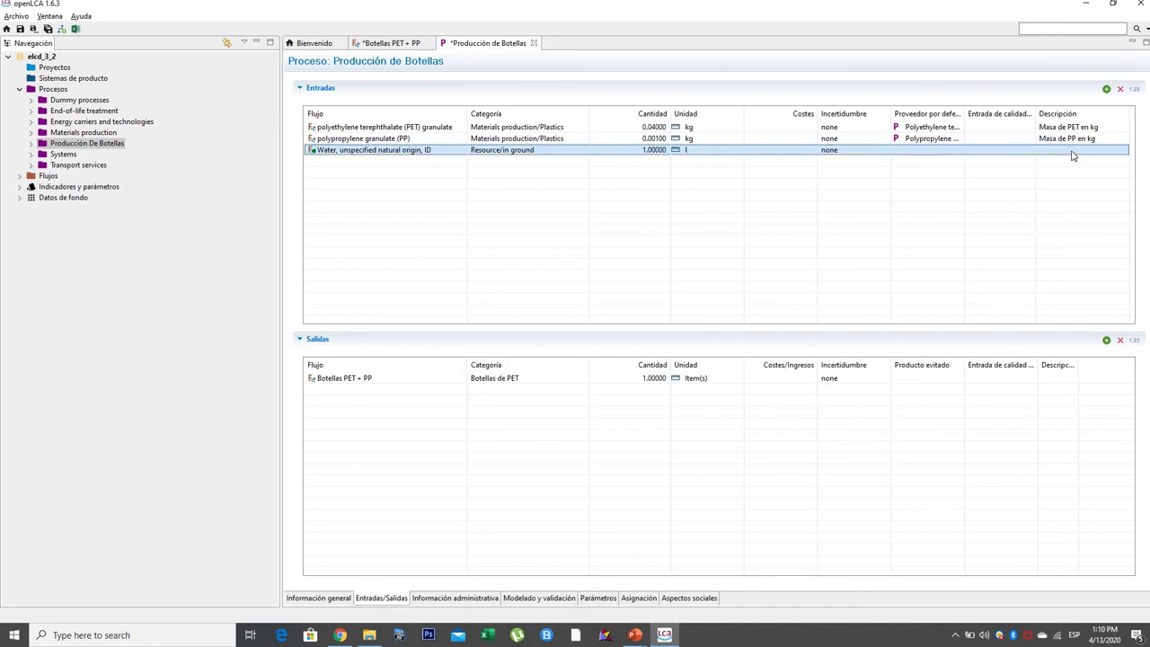
# Describe the water input as "Agua de origen natural de los Alpes Franceses"
pyautogui.click(1118, 151)
pyautogui.click(1119, 152)
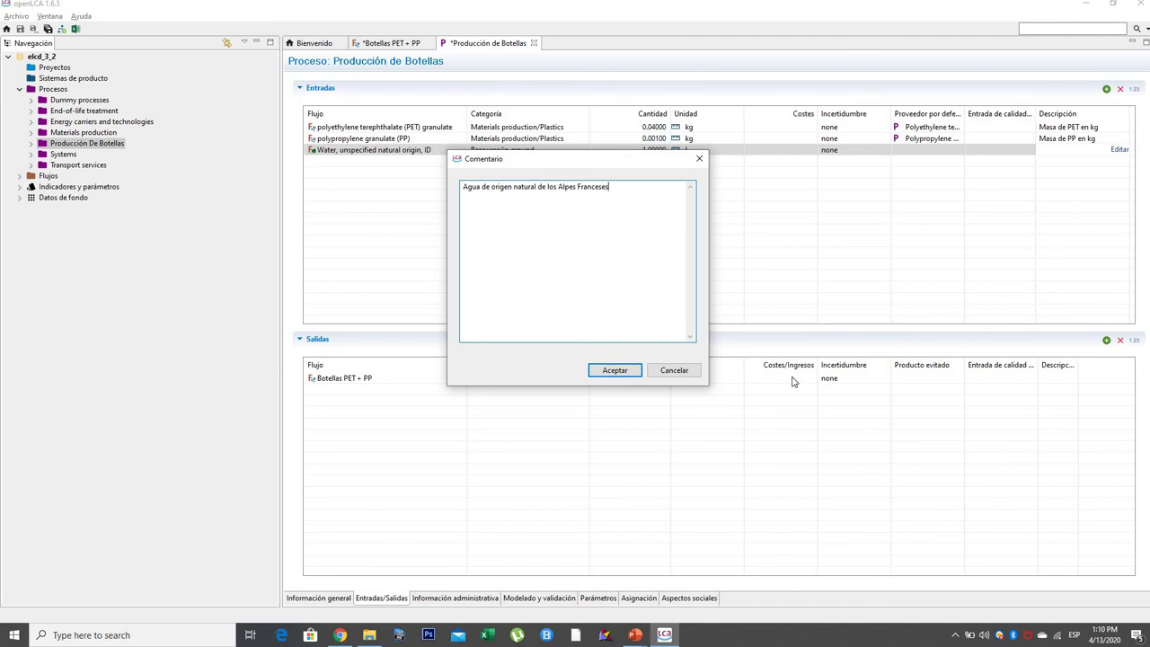
pyautogui.click(627, 374)
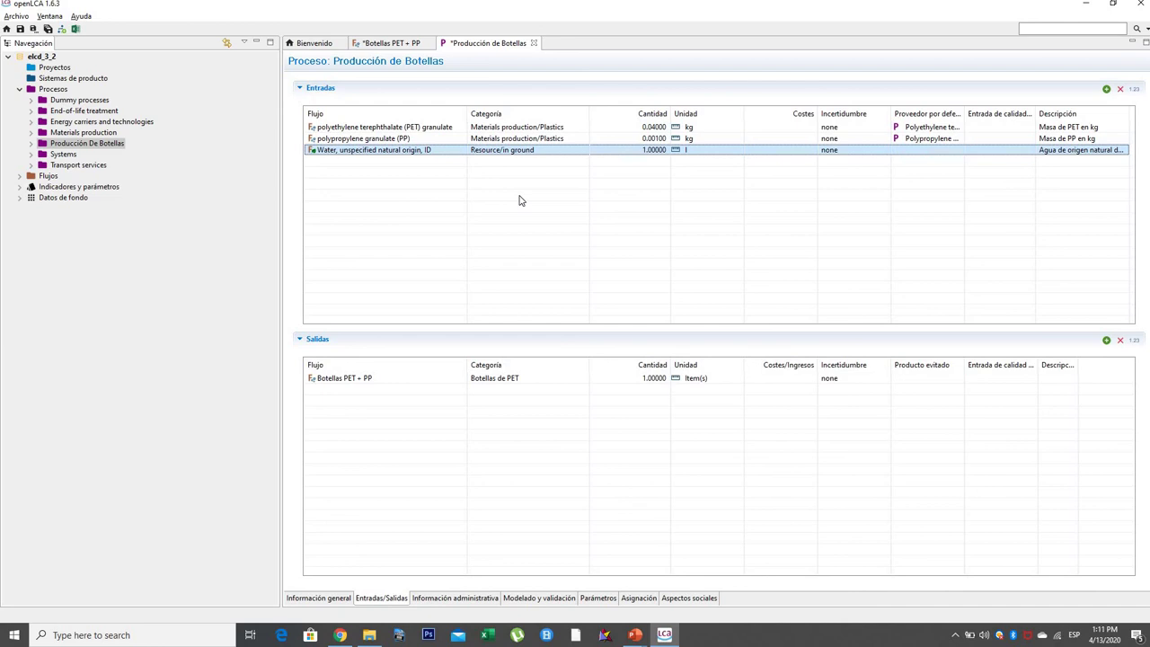
# Review the transport distance and truck details on the presentation slide, and look over the process's parameters and its inputs and outputs
pyautogui.hotkey('alt', 'Tab')
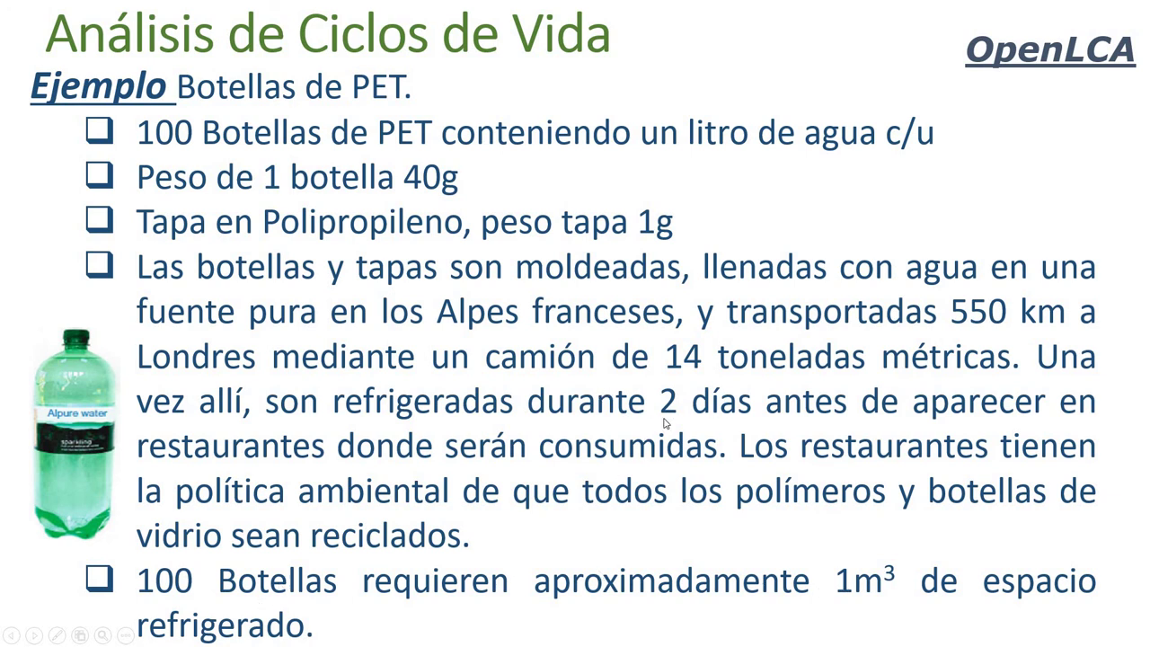
pyautogui.hotkey('alt', 'Tab')
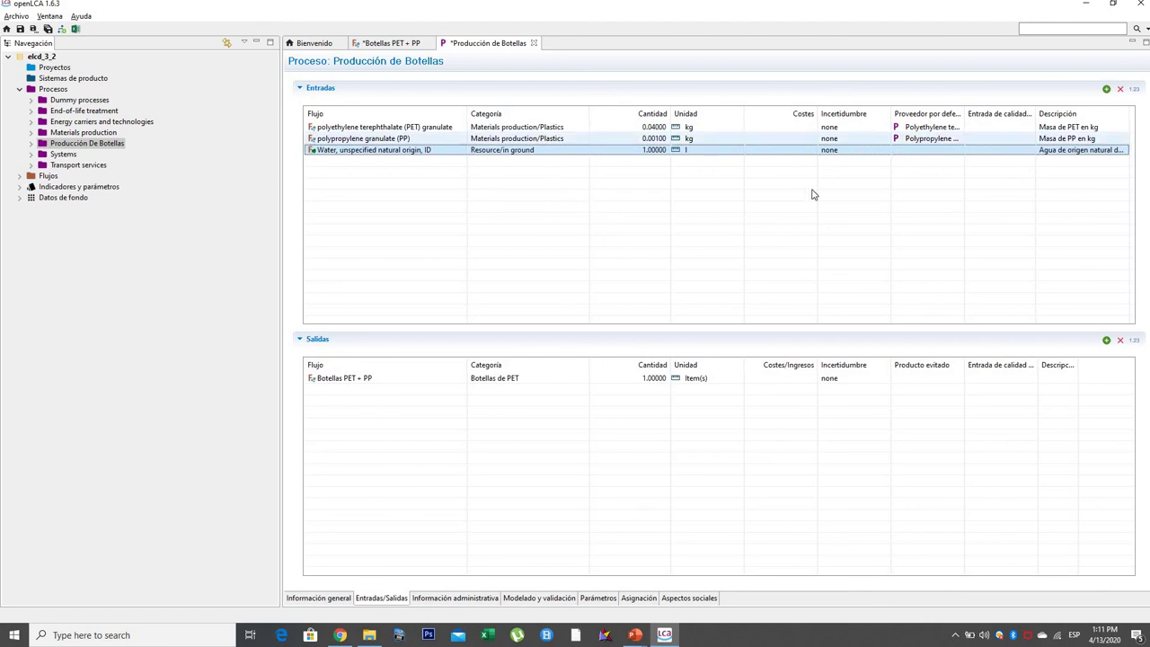
pyautogui.click(597, 600)
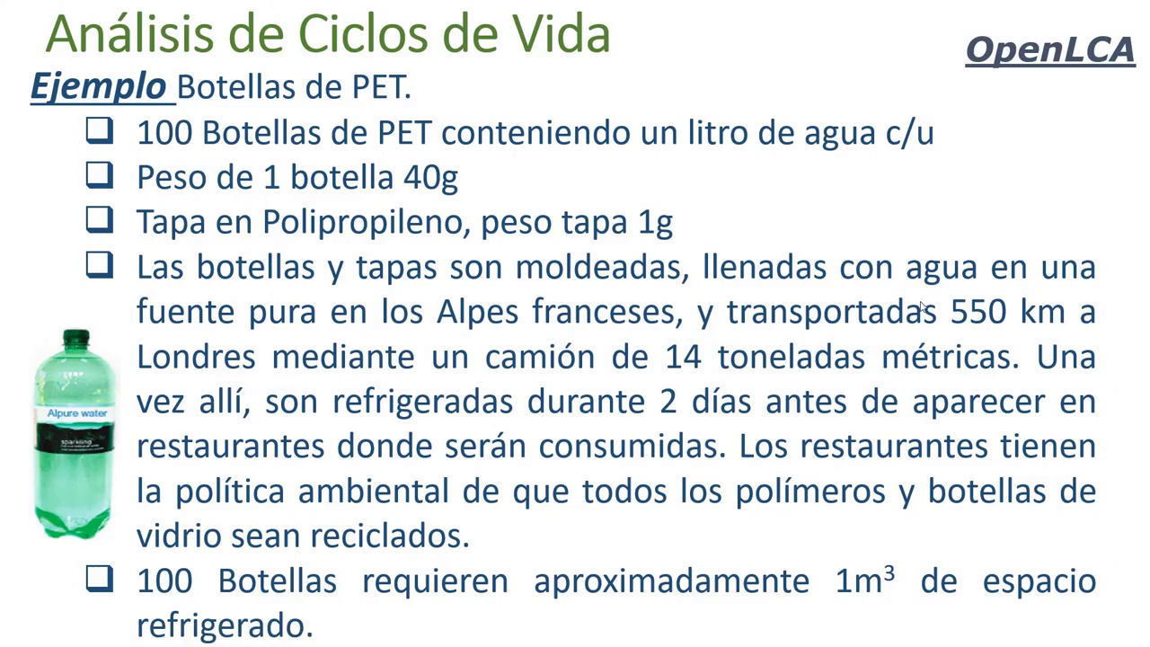
pyautogui.hotkey('alt', 'Tab')
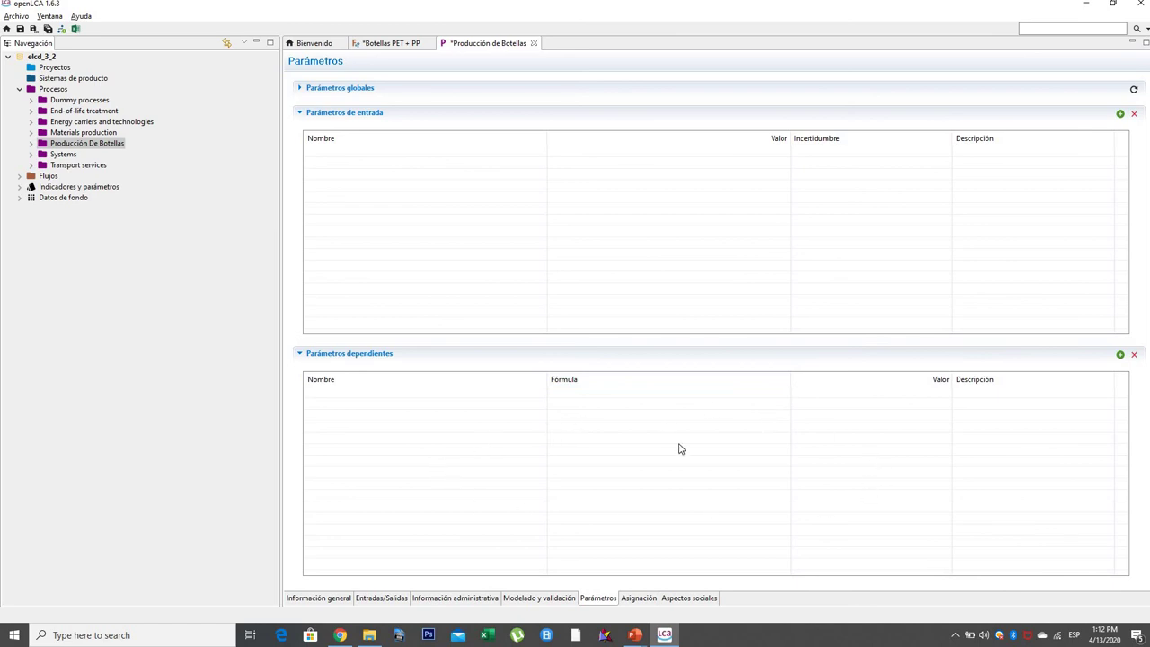
pyautogui.click(392, 600)
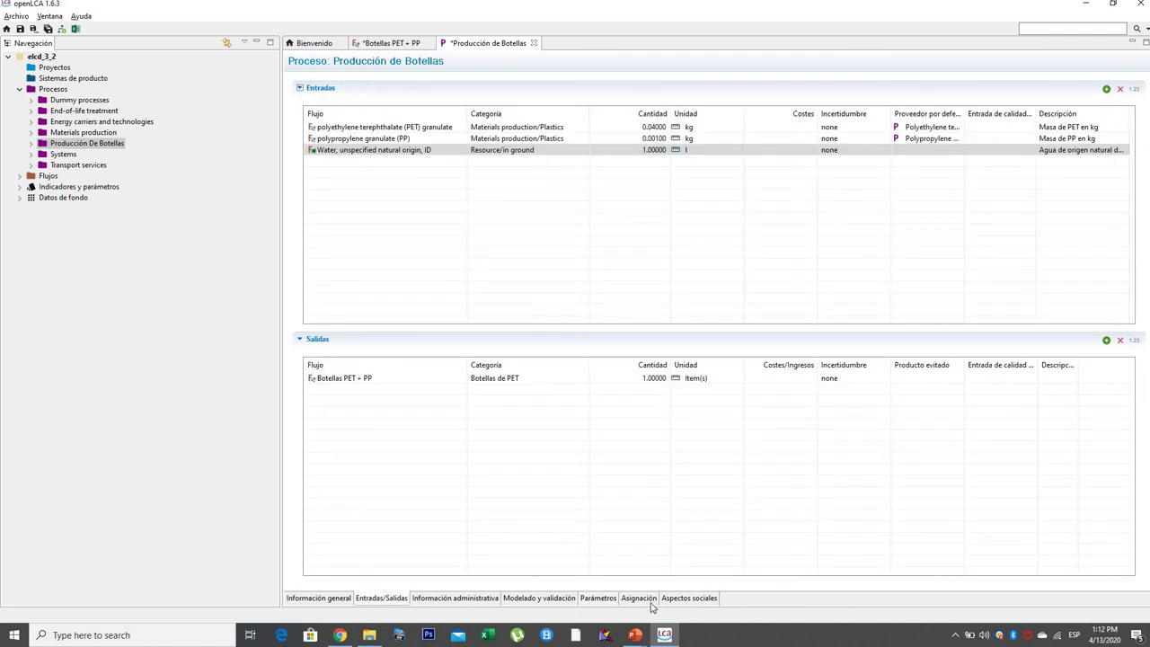
# Add an input parameter named D to the bottle production process, with value 550 and description "Distancia en km"
pyautogui.click(602, 600)
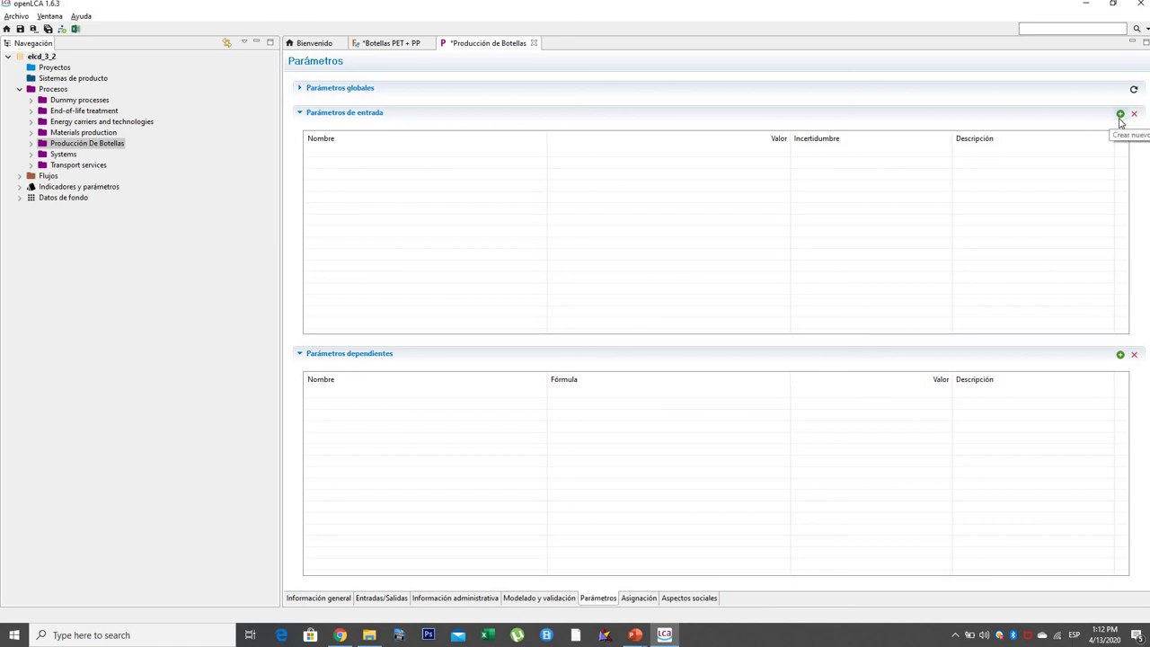
pyautogui.click(1121, 115)
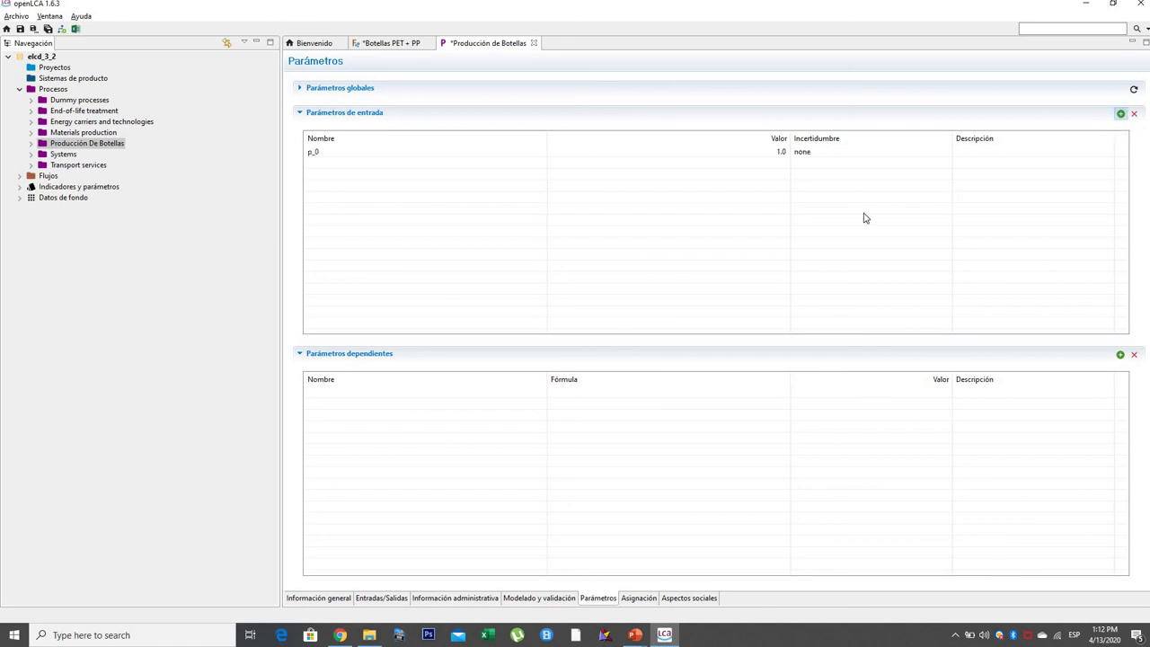
pyautogui.click(332, 154)
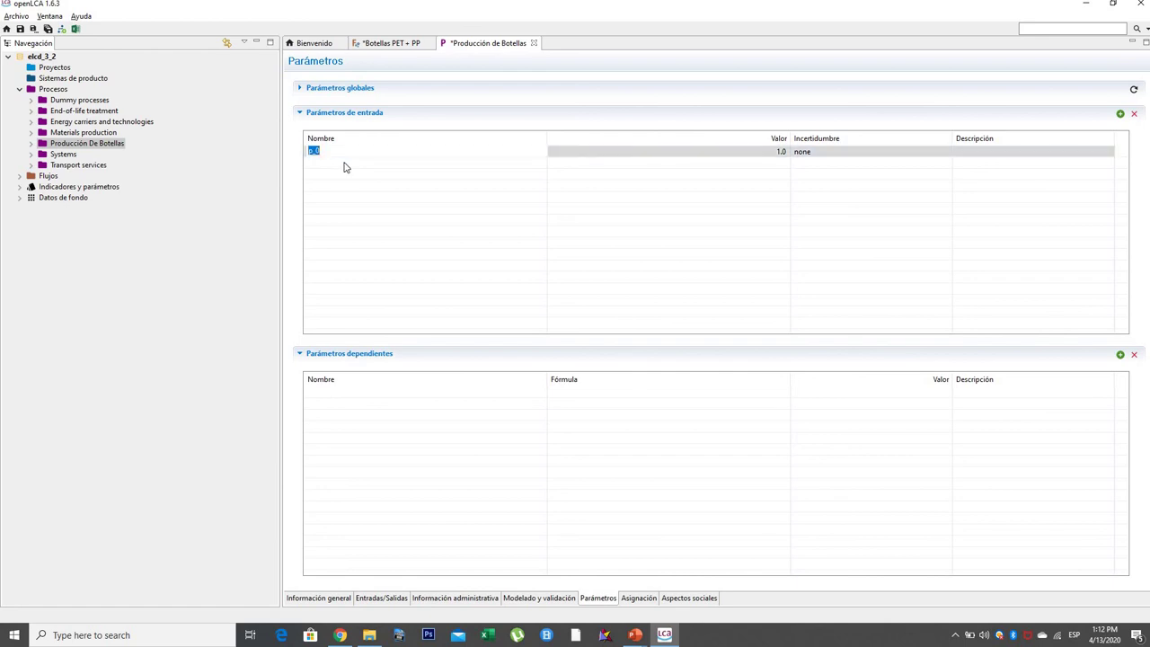
pyautogui.write('D')
pyautogui.click(724, 165)
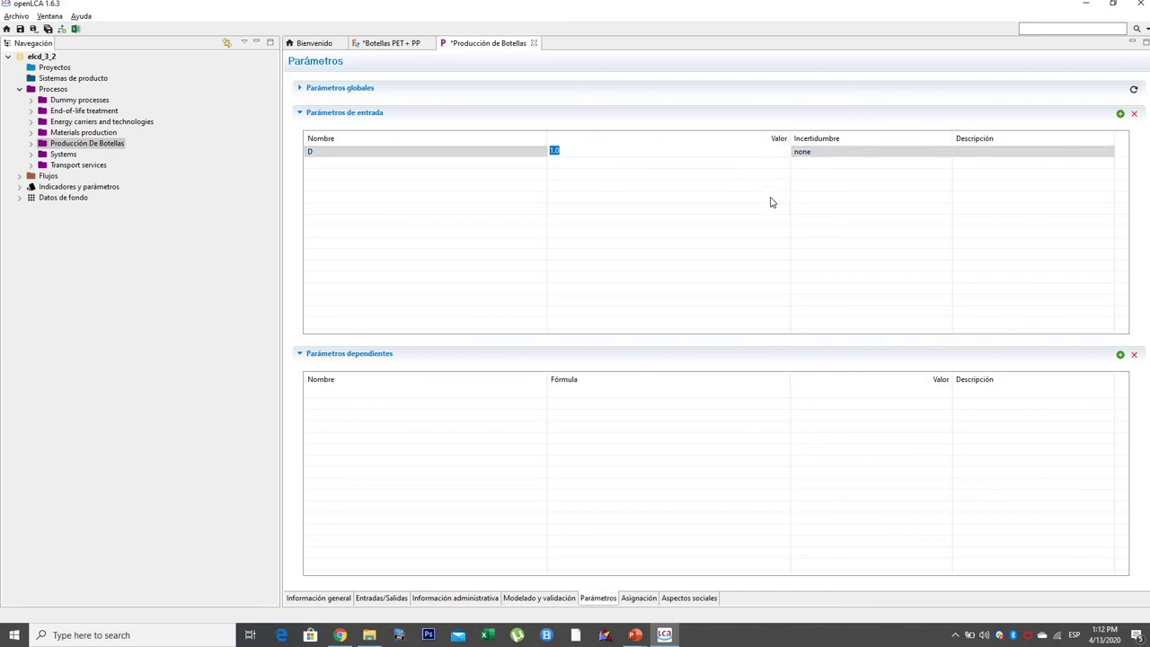
pyautogui.write('550')
pyautogui.press('Return')
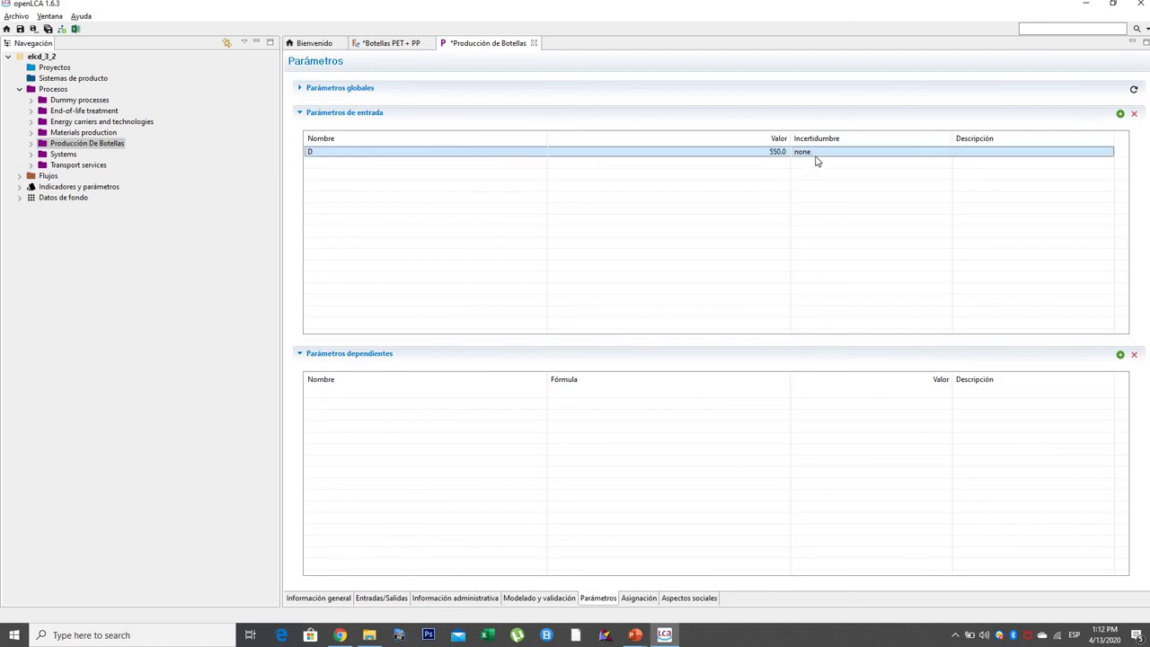
pyautogui.click(1010, 152)
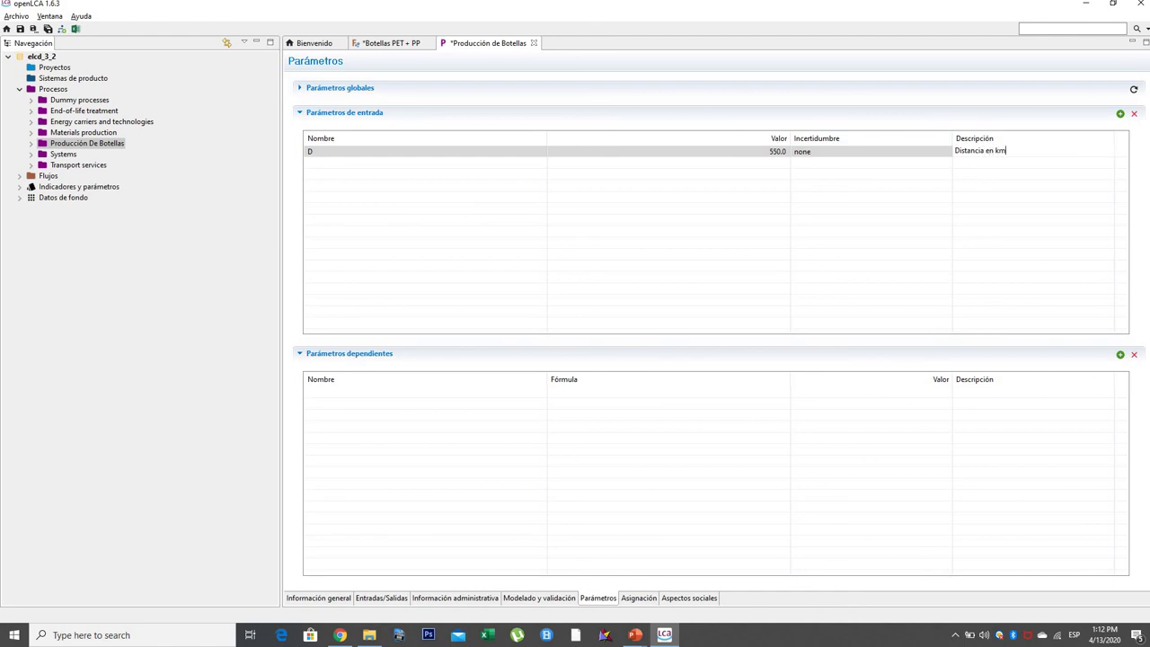
pyautogui.press('Return')
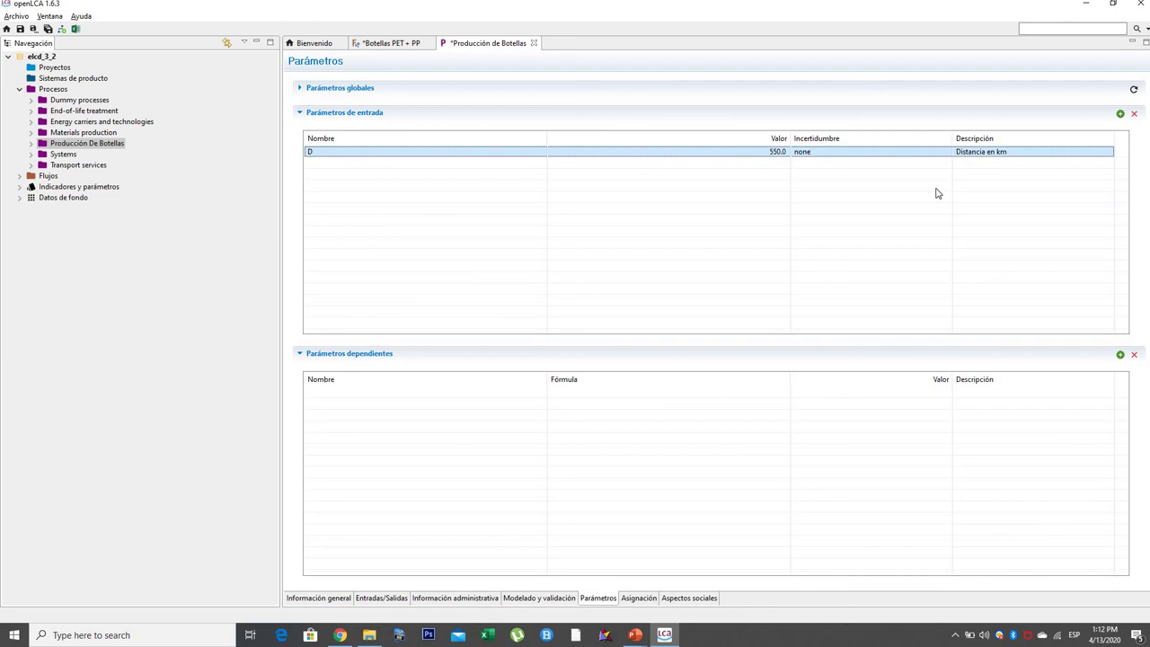
# Add a second input parameter named M1 with value 0.04 and description "Masa del PET en kg"
pyautogui.click(1120, 113)
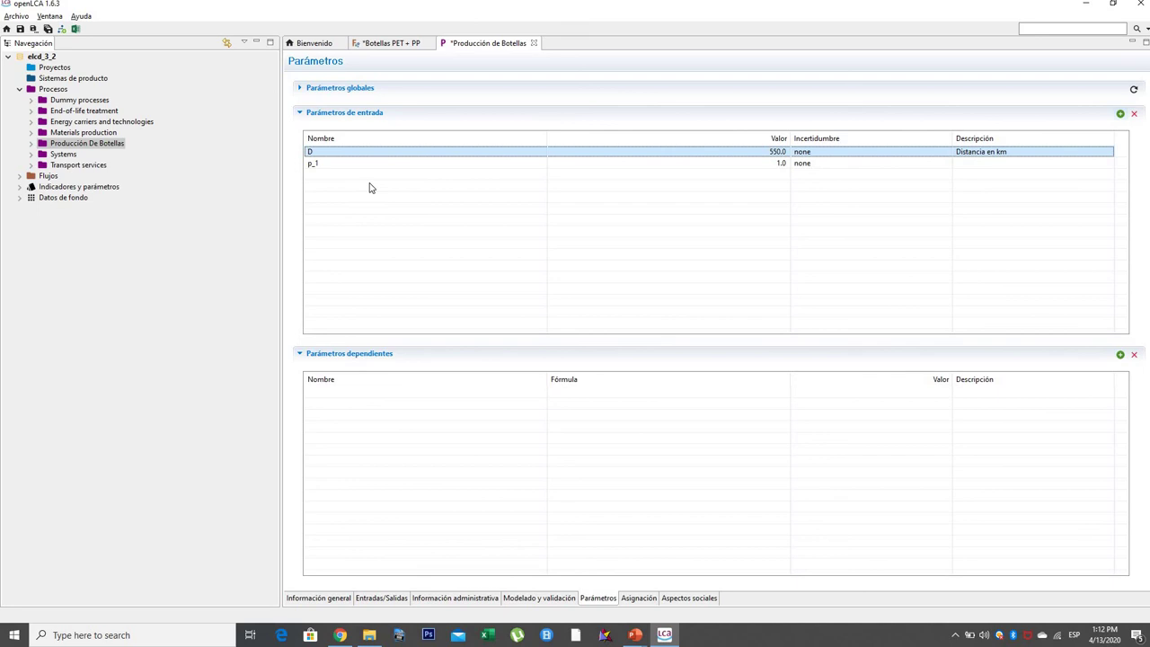
pyautogui.click(322, 164)
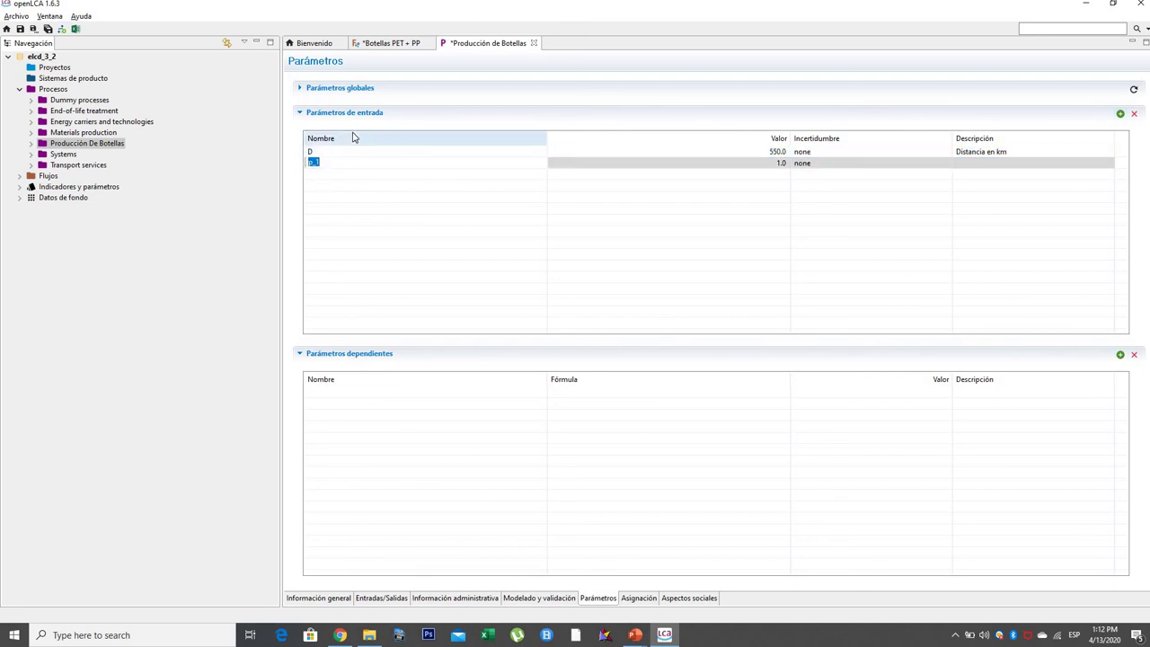
pyautogui.click(312, 164)
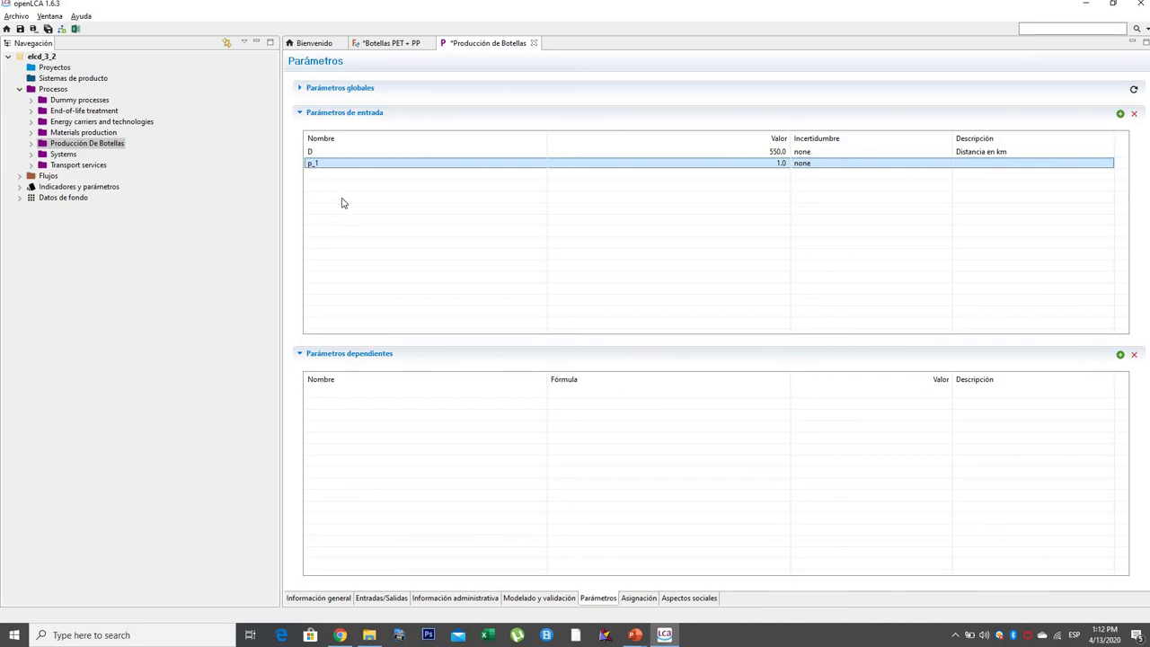
pyautogui.click(332, 164)
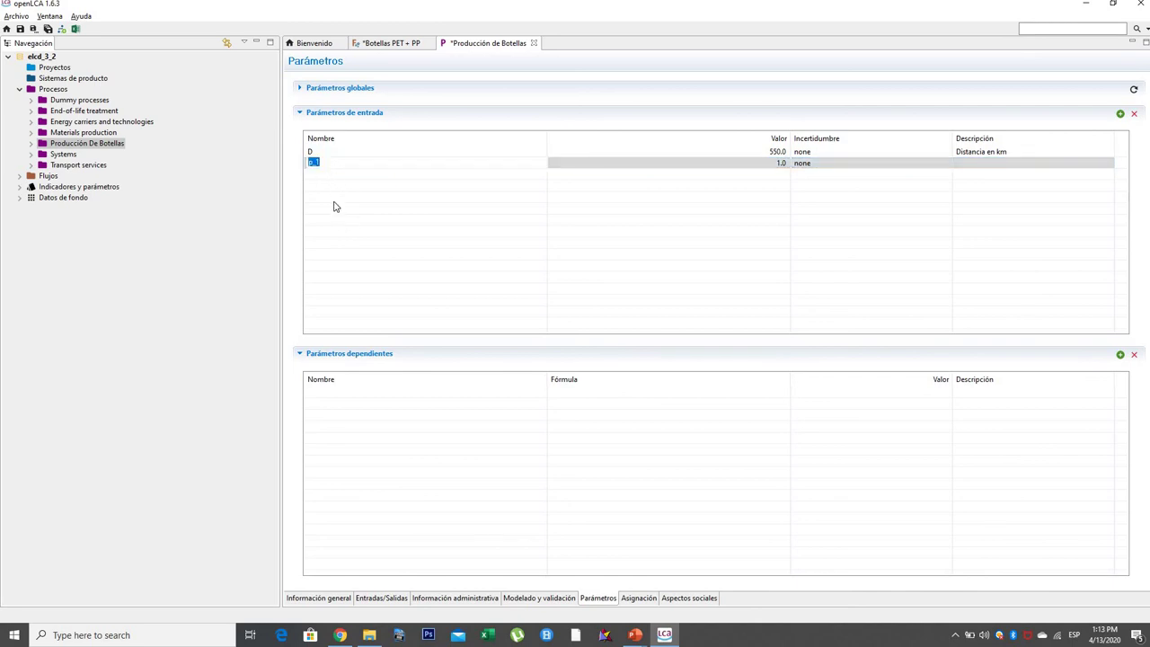
pyautogui.write('M1')
pyautogui.press('Tab')
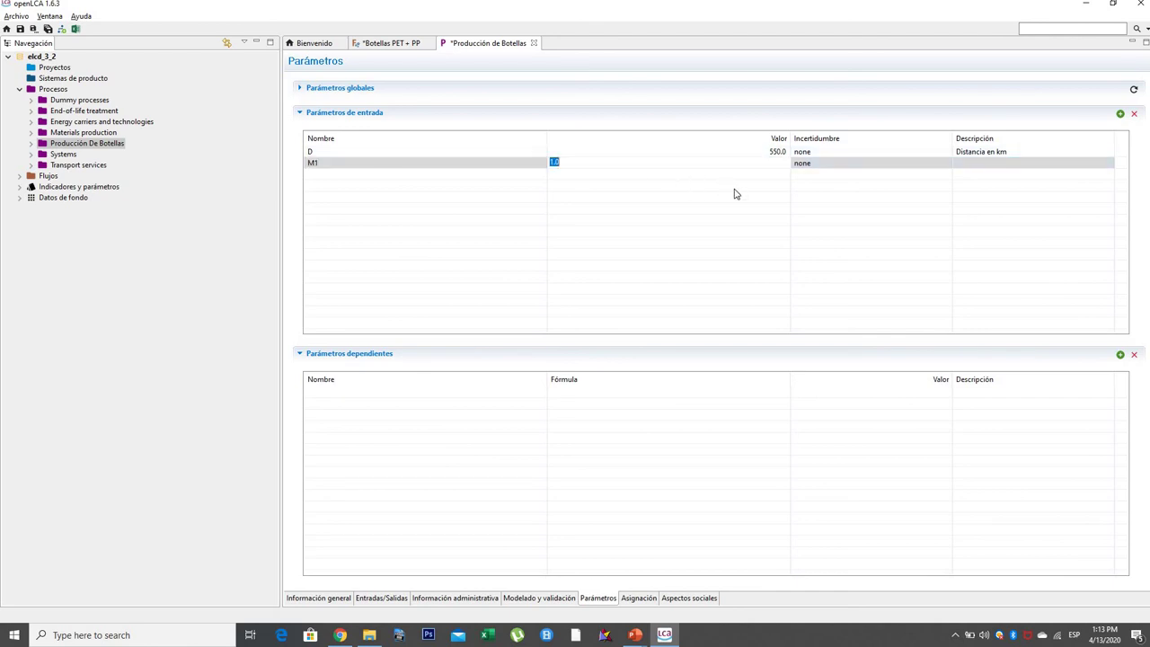
pyautogui.write('0.04')
pyautogui.press('Return')
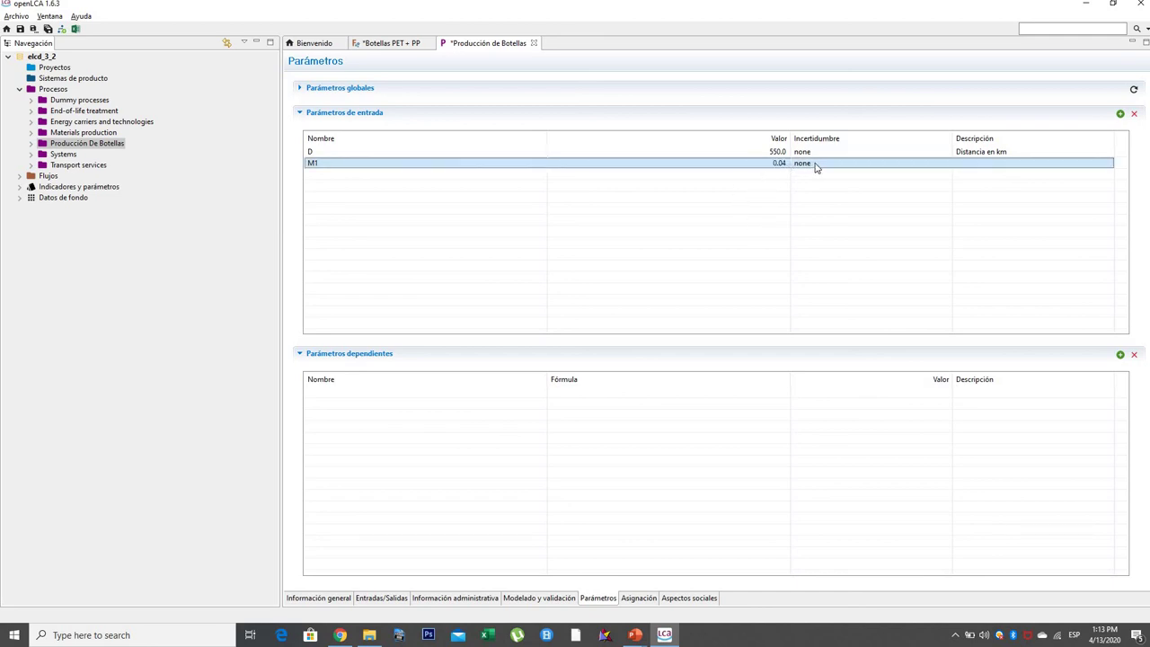
pyautogui.click(966, 168)
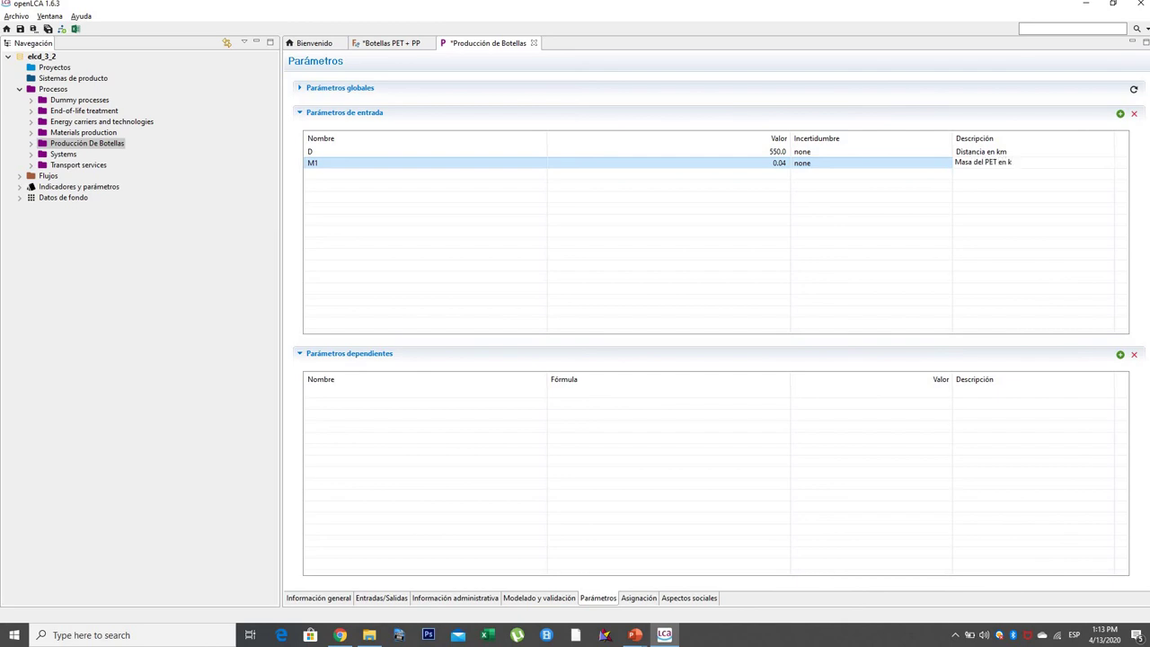
pyautogui.write('g')
pyautogui.press('Return')
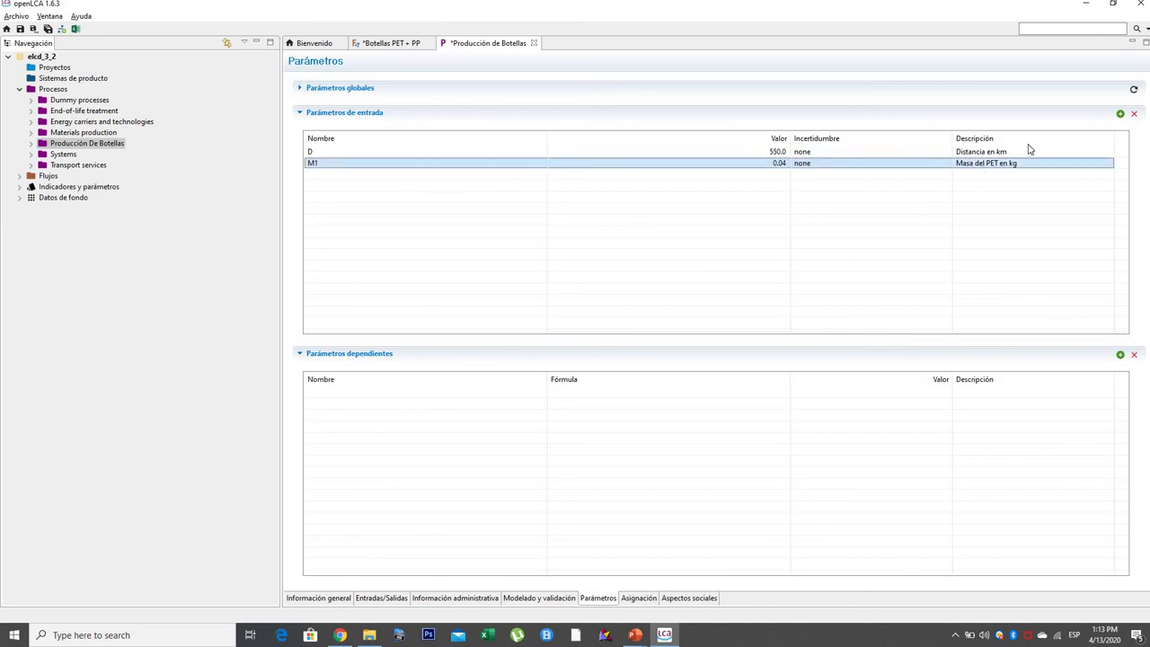
# Add a third input parameter named M2 with value 0.001 and description "Masa del PP en kg"
pyautogui.click(1120, 114)
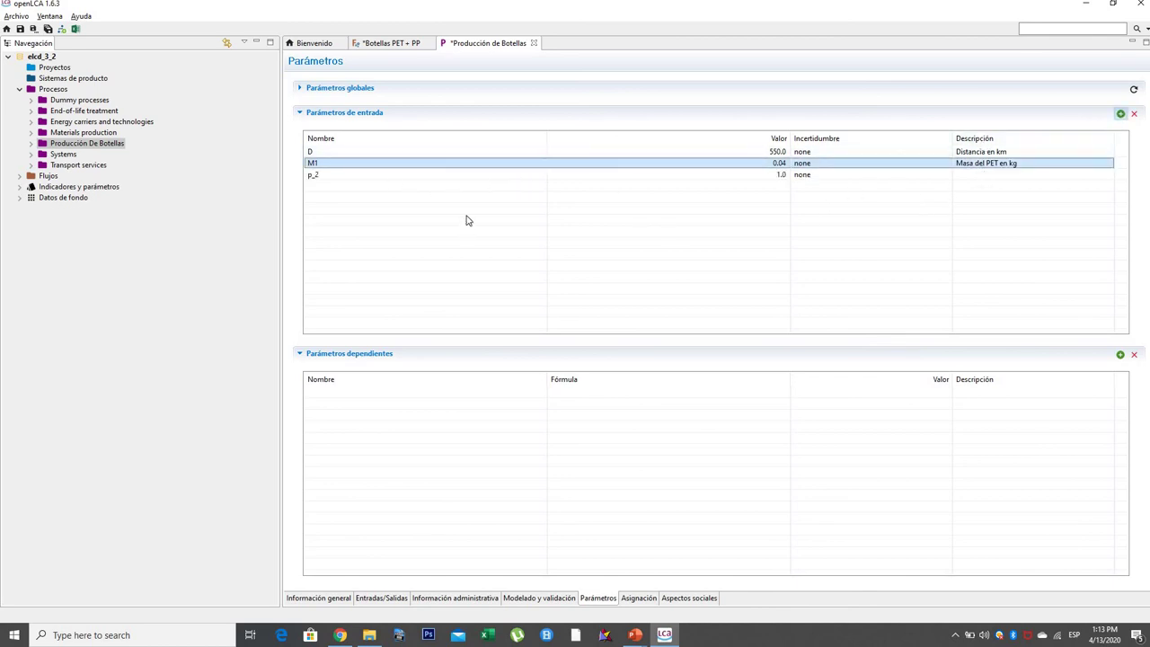
pyautogui.click(320, 176)
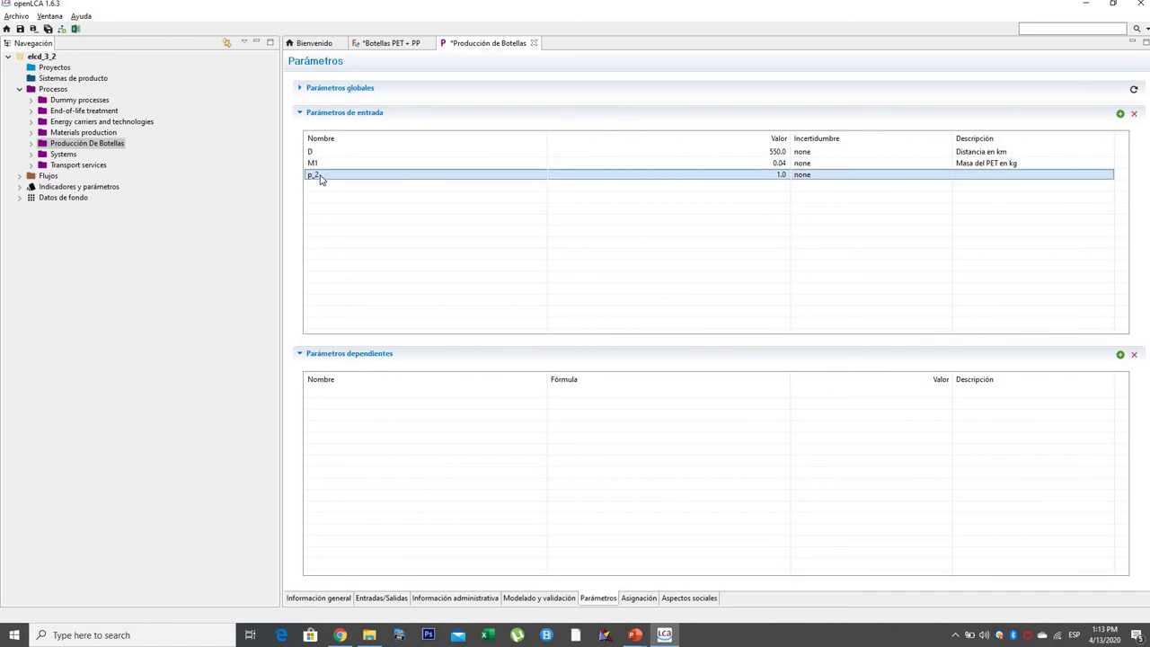
pyautogui.click(320, 176)
pyautogui.write('M2')
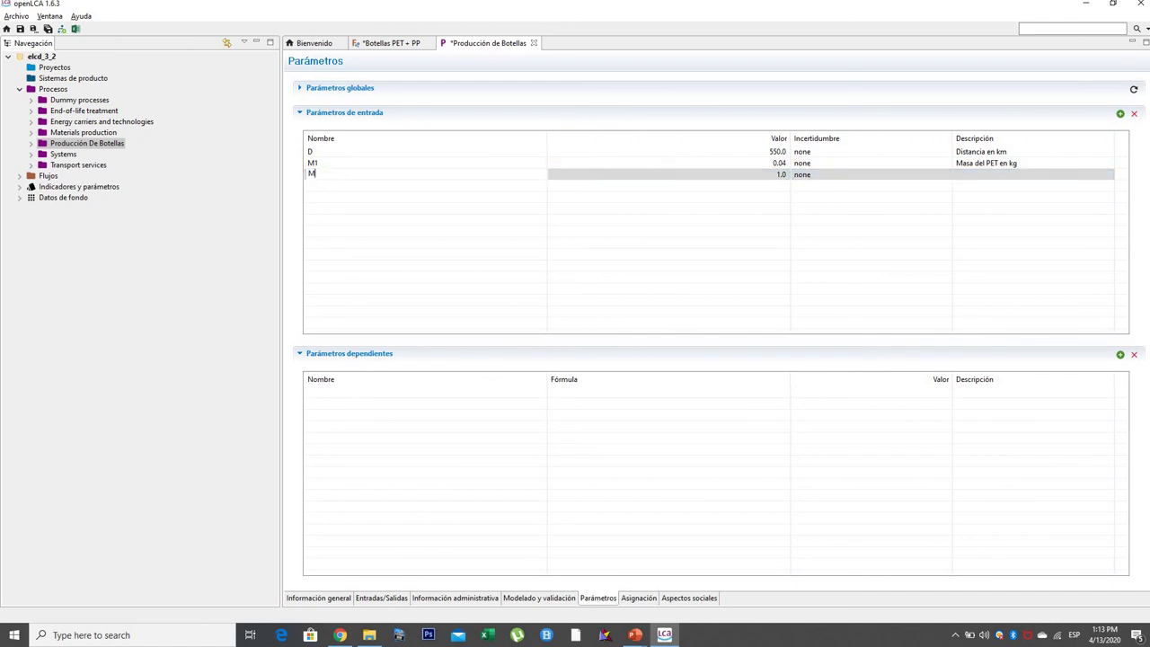
pyautogui.press('Return')
pyautogui.click(748, 176)
pyautogui.write('0.001')
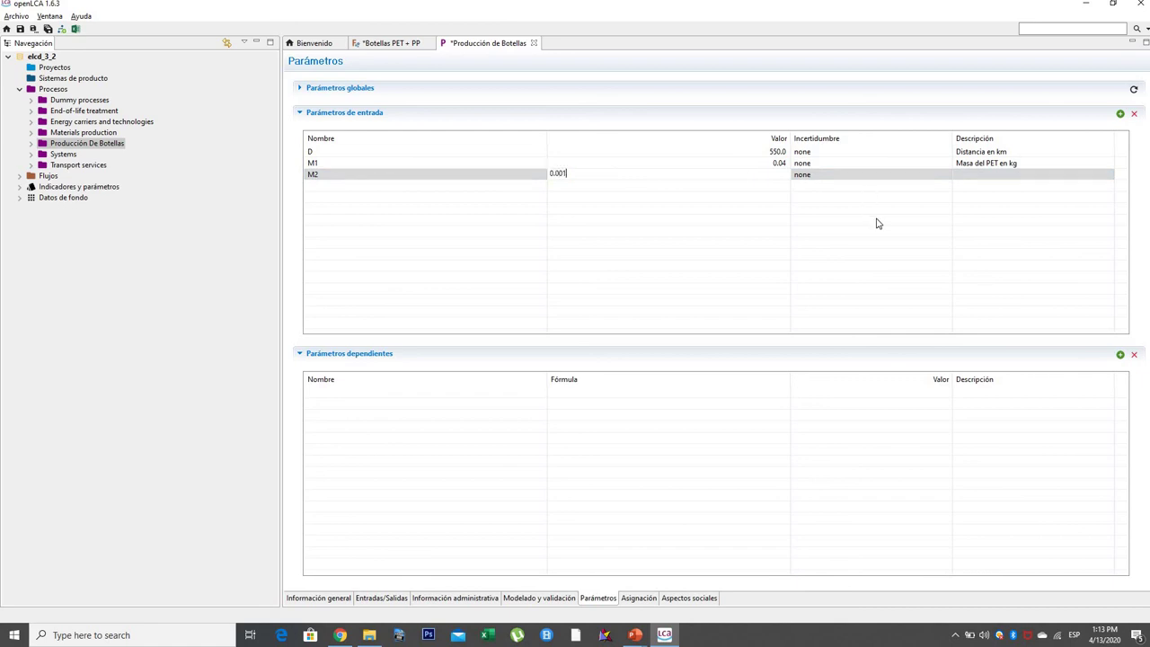
pyautogui.press('Return')
pyautogui.click(993, 175)
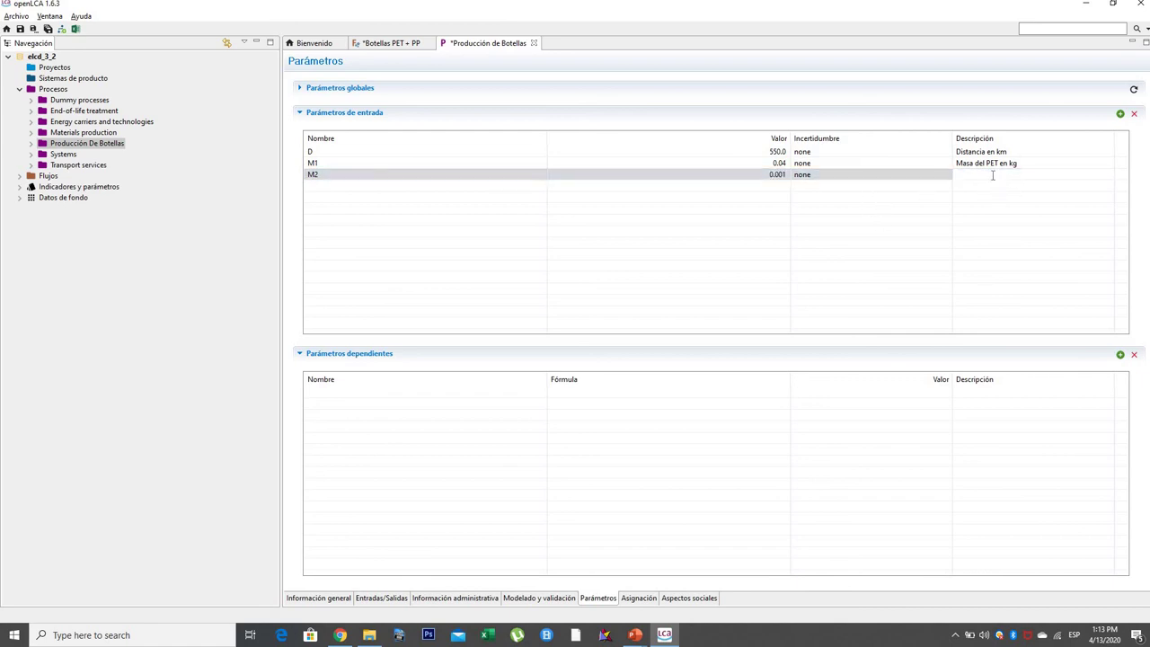
pyautogui.write('Masa del PP en kg')
pyautogui.click(970, 244)
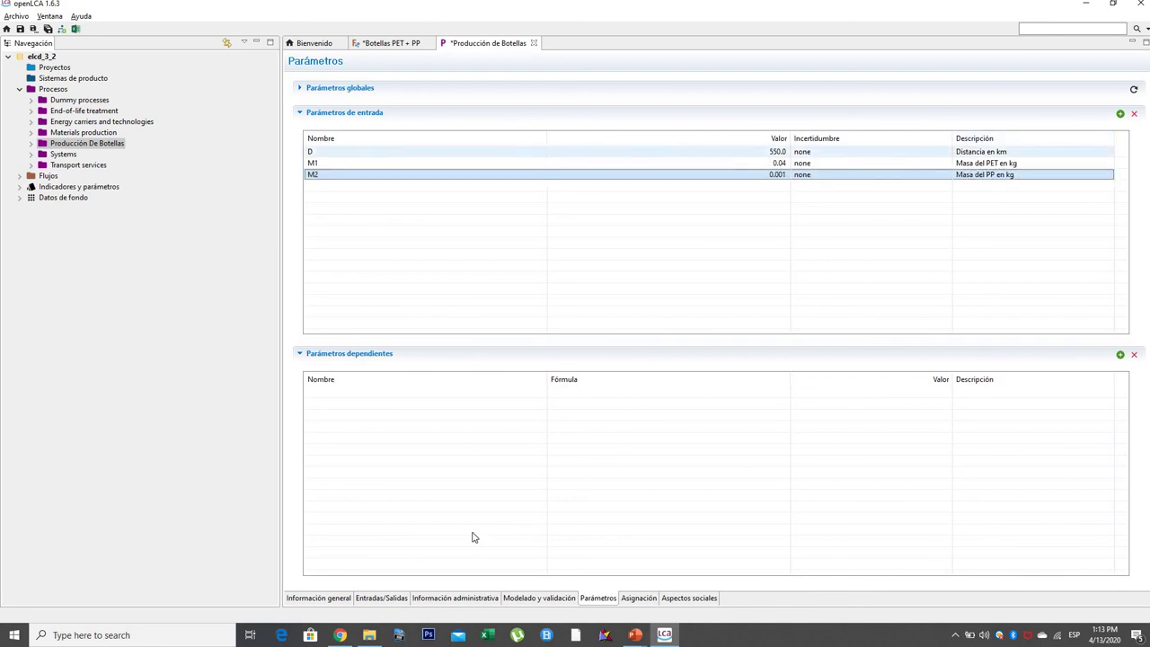
# Compare the parameters with the process's input amounts and add a fourth input parameter named M3
pyautogui.click(373, 599)
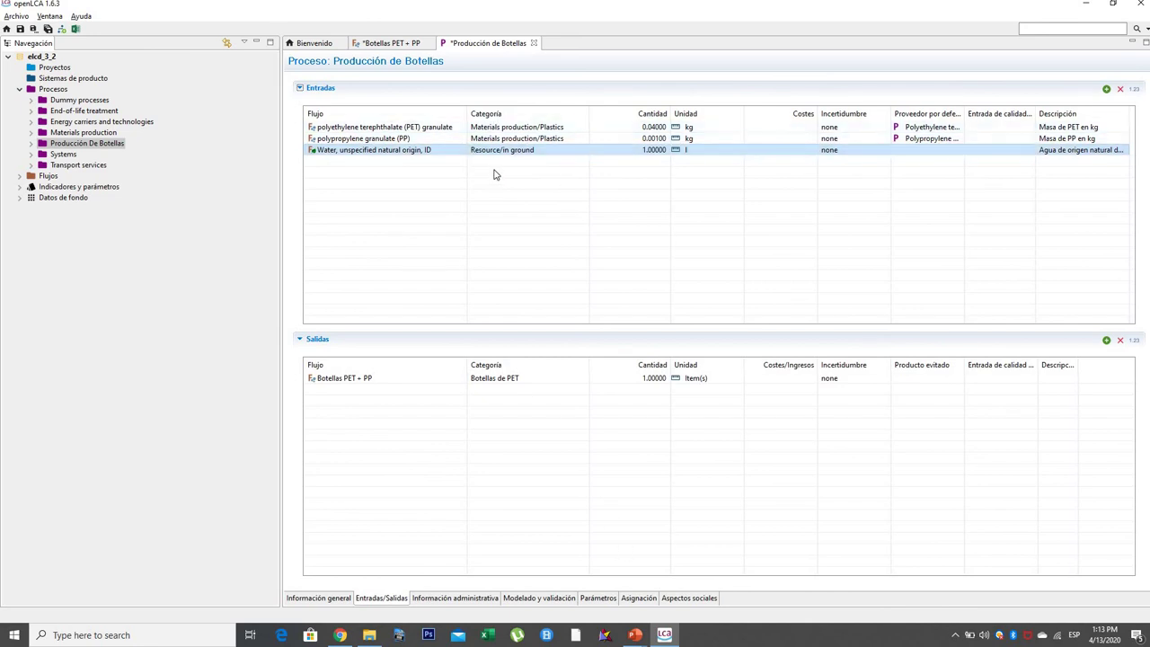
pyautogui.click(609, 602)
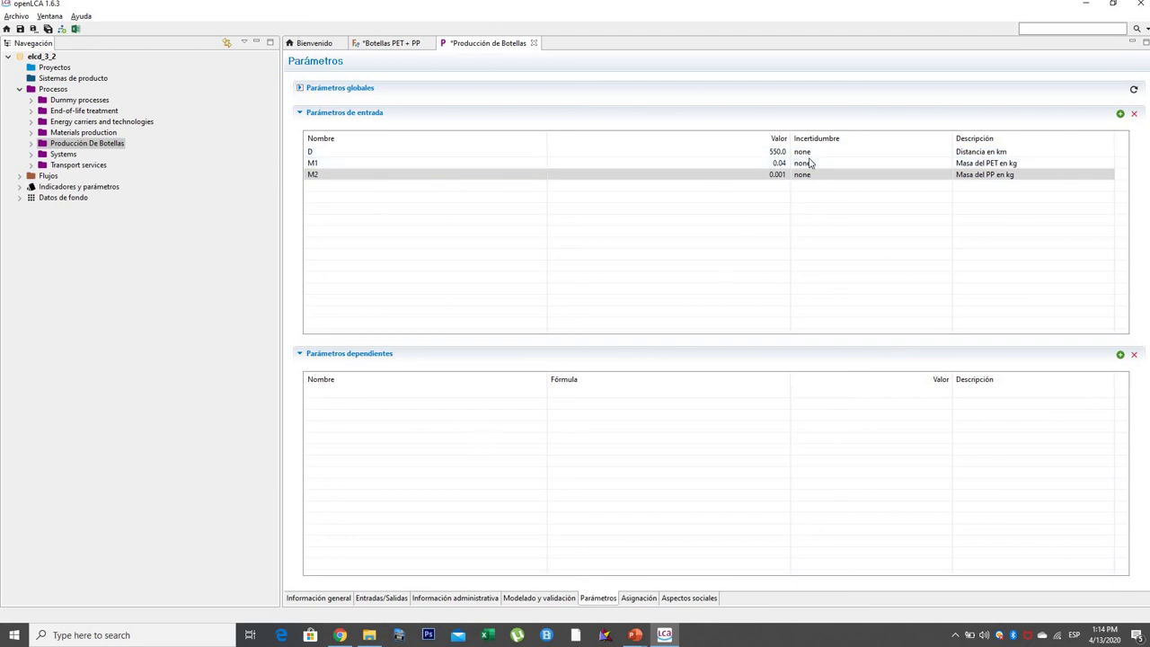
pyautogui.click(379, 600)
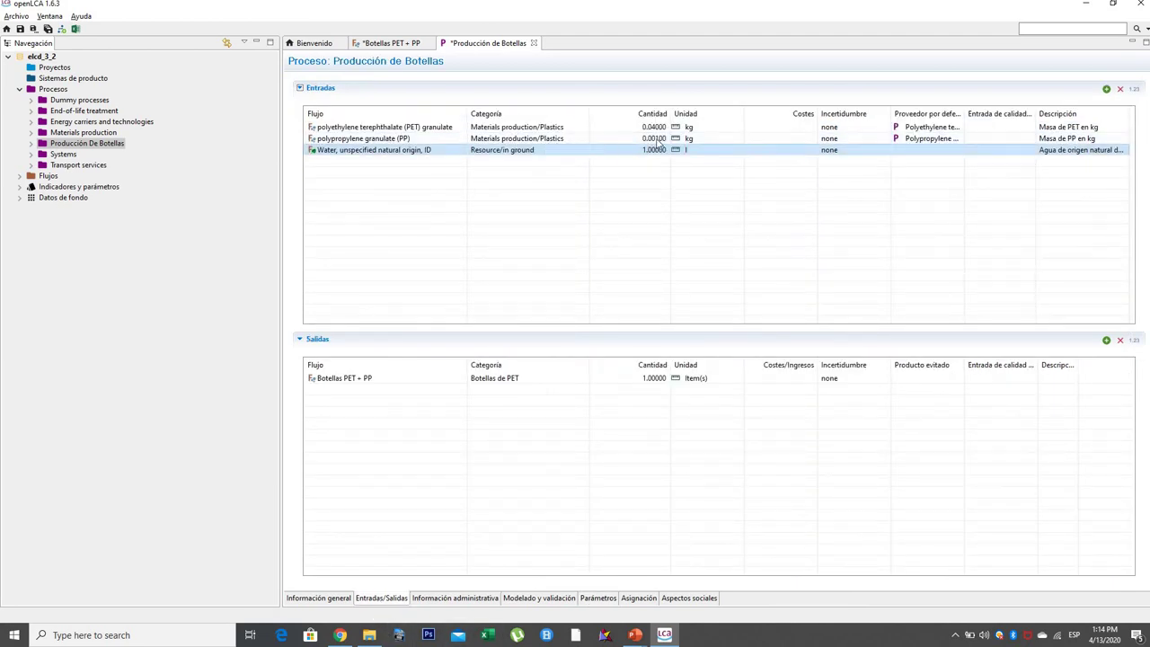
pyautogui.click(596, 599)
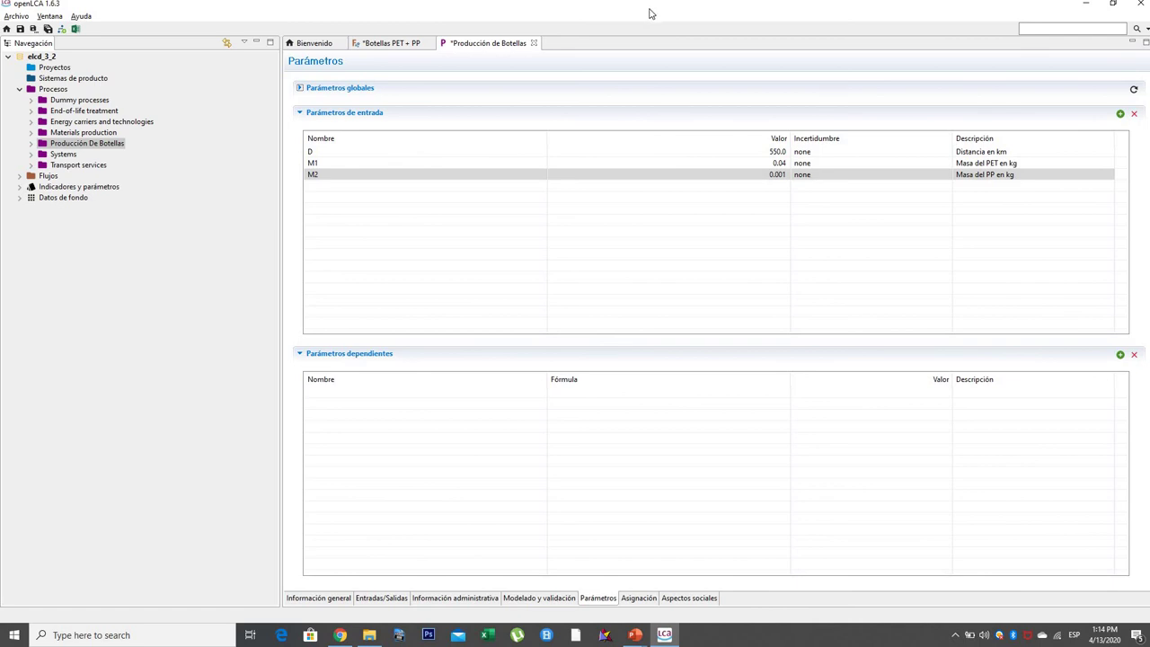
pyautogui.click(381, 190)
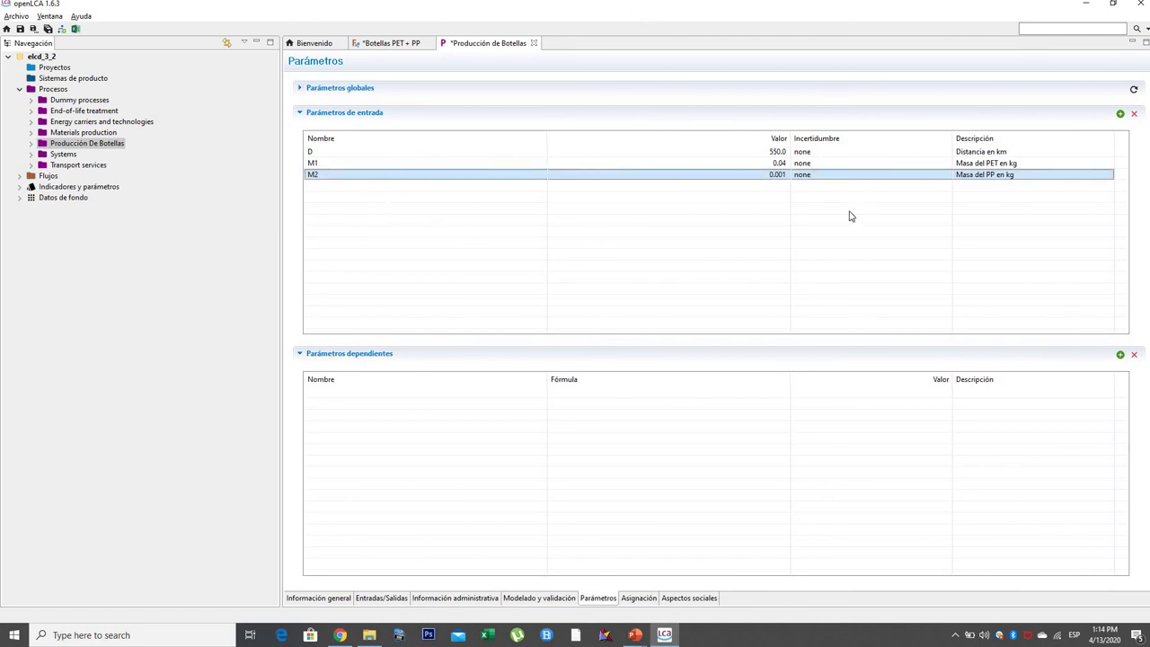
pyautogui.click(1121, 114)
pyautogui.click(359, 185)
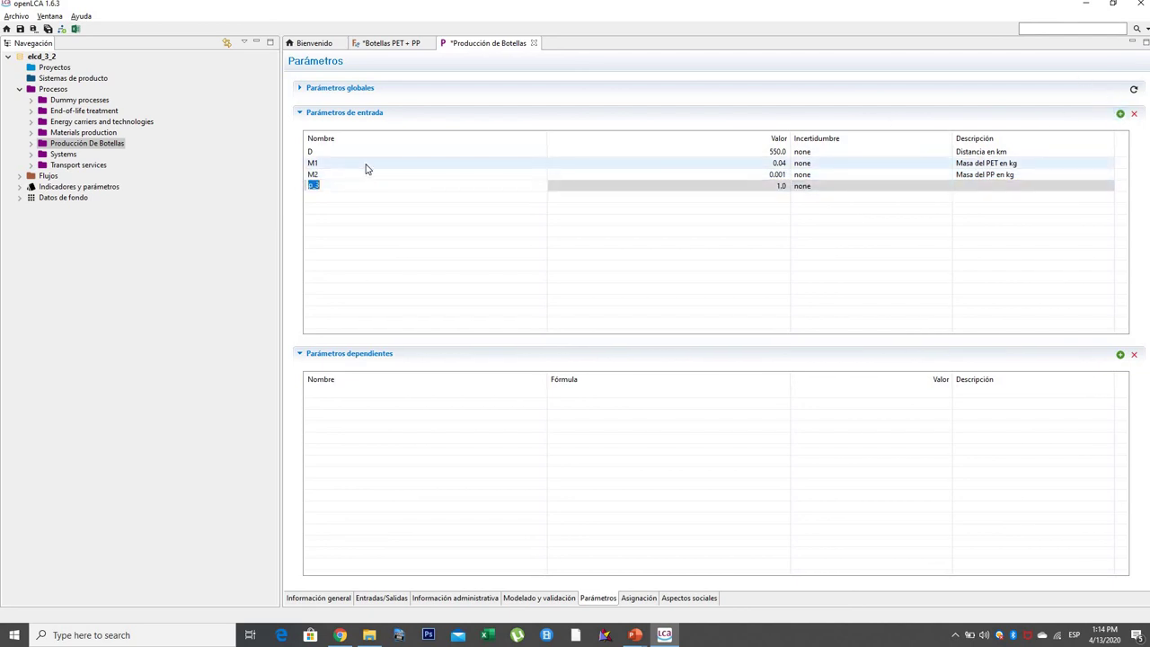
pyautogui.write('M3')
pyautogui.press('Return')
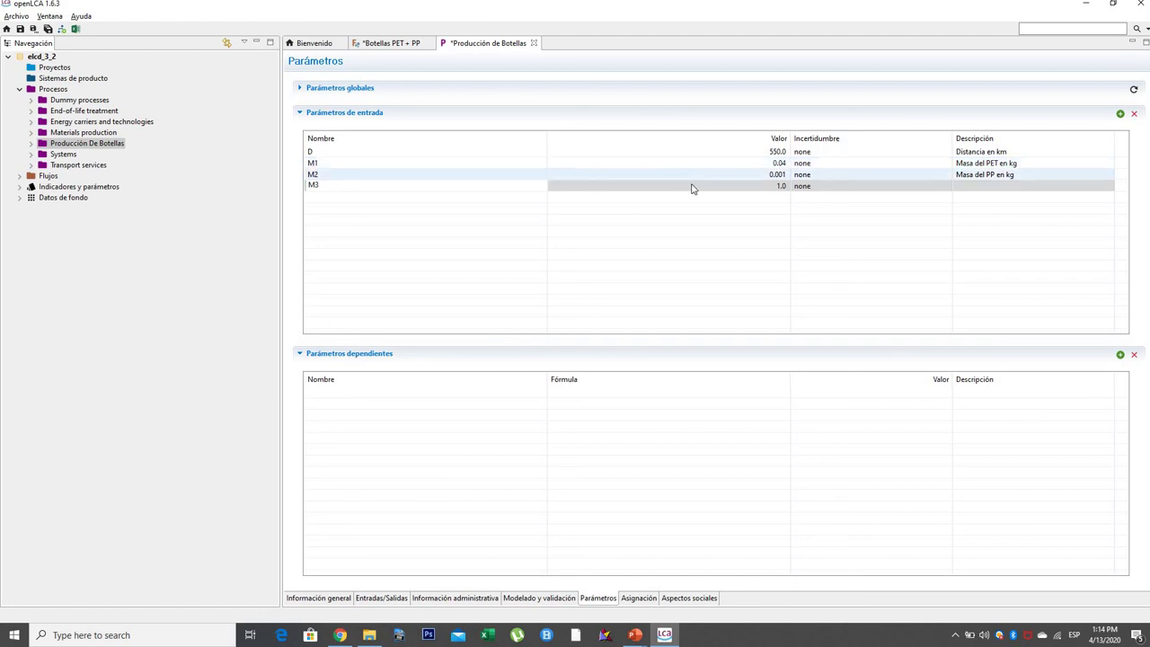
# Describe the input parameter M3 as "Masa del Agua en kg"
pyautogui.click(763, 189)
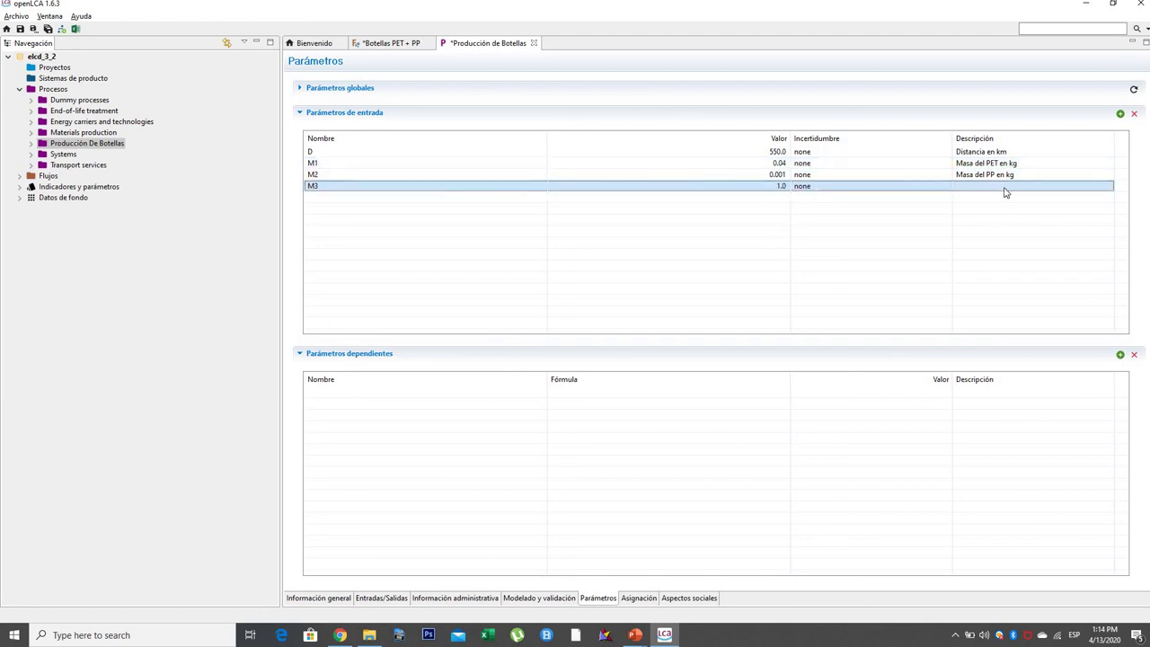
pyautogui.click(1005, 188)
pyautogui.write('Masa del A')
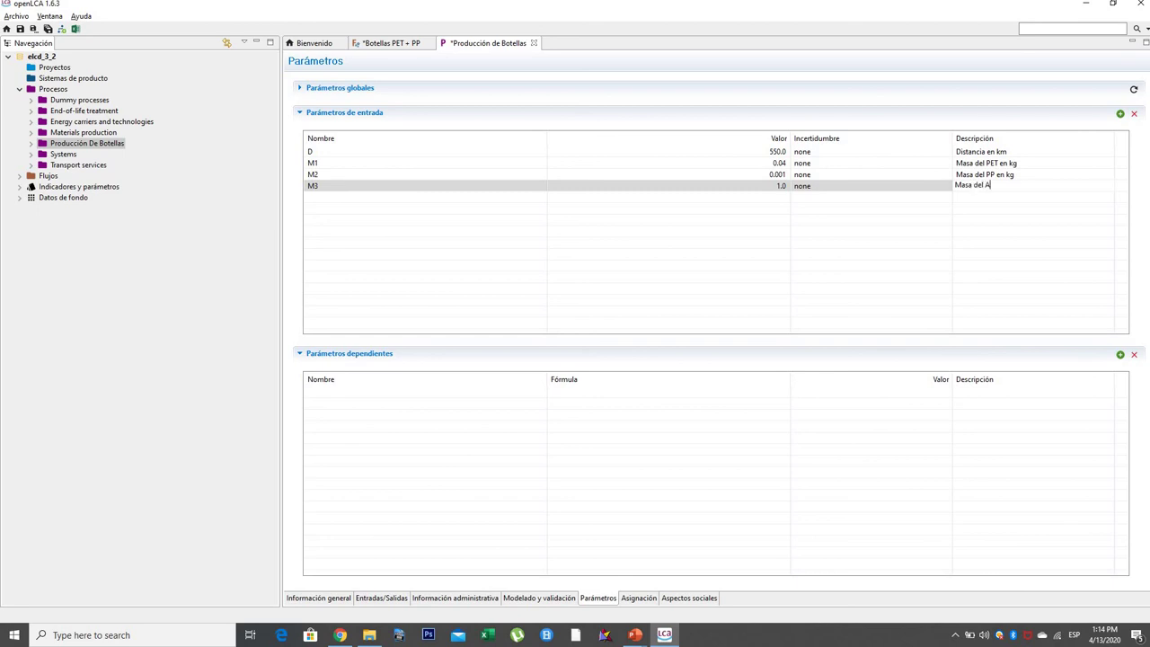
pyautogui.write('gua en kg')
pyautogui.click(894, 252)
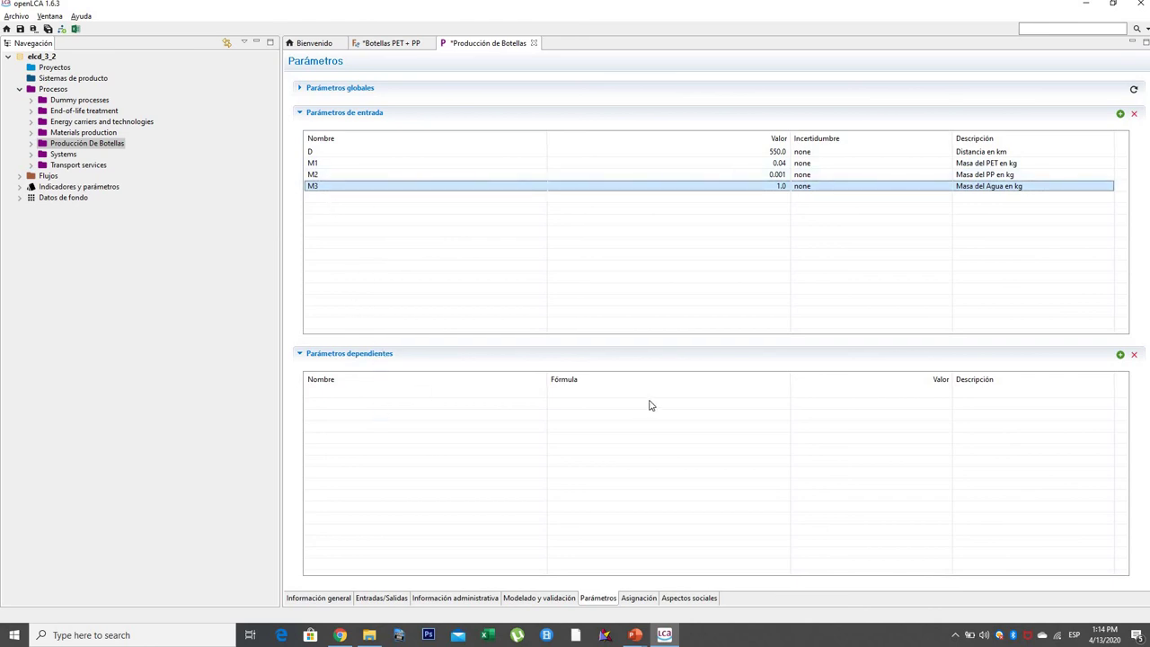
# Add a dependent parameter named Transporte with the formula (M1+M2+M3)*D
pyautogui.click(1026, 436)
pyautogui.click(1120, 356)
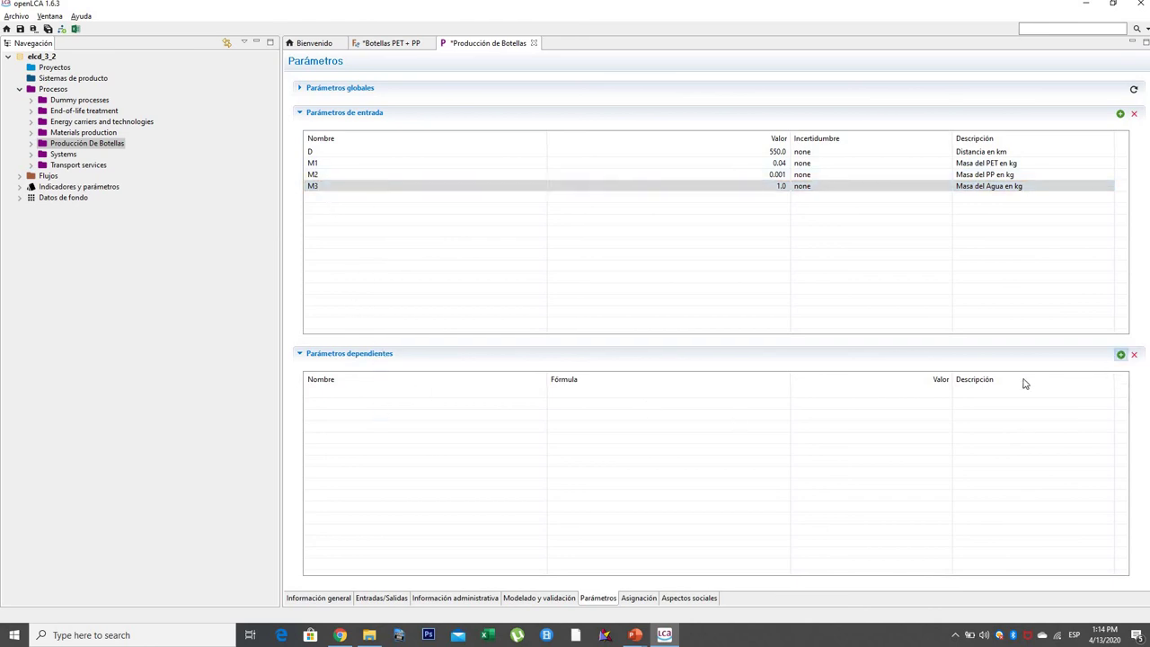
pyautogui.click(377, 402)
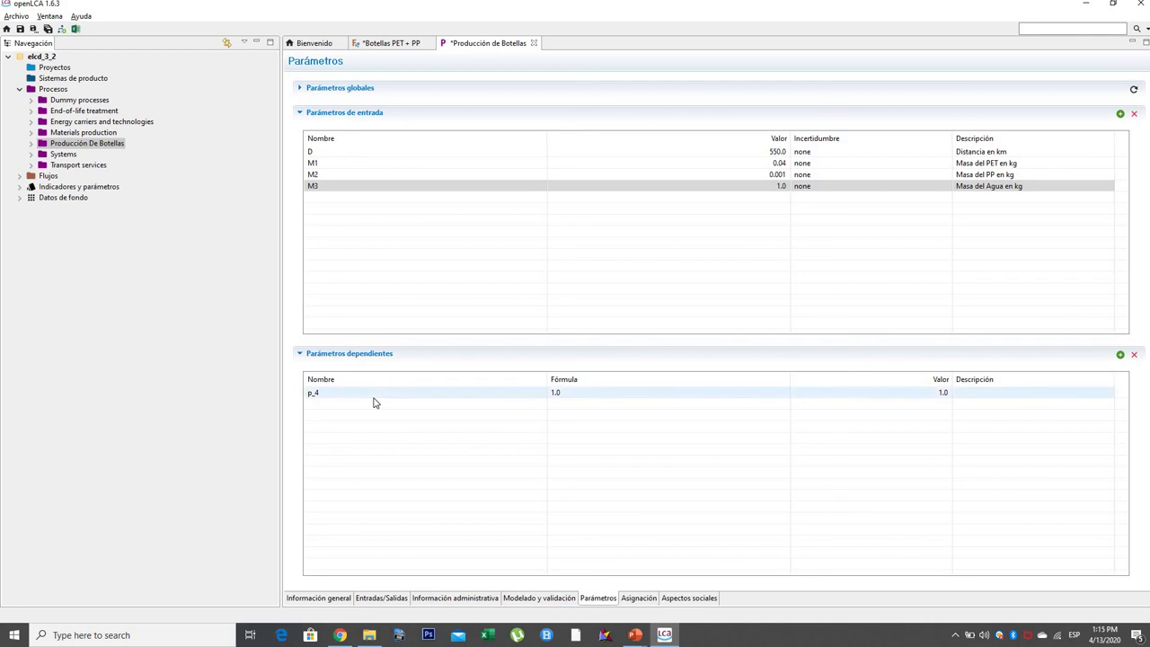
pyautogui.click(362, 393)
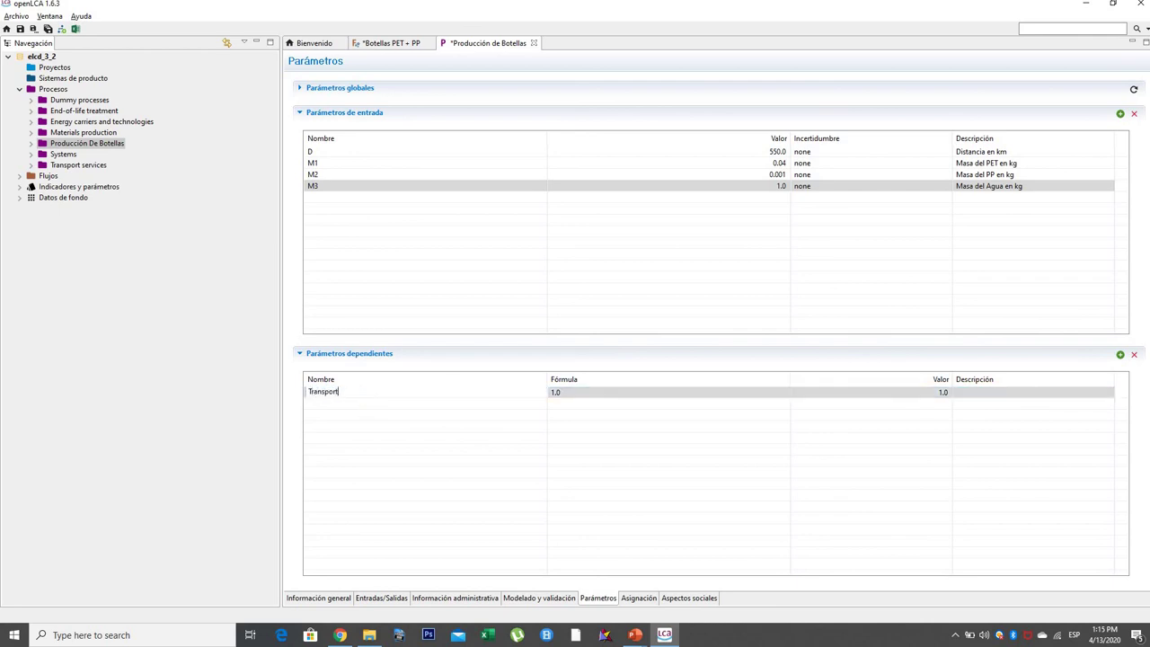
pyautogui.click(579, 396)
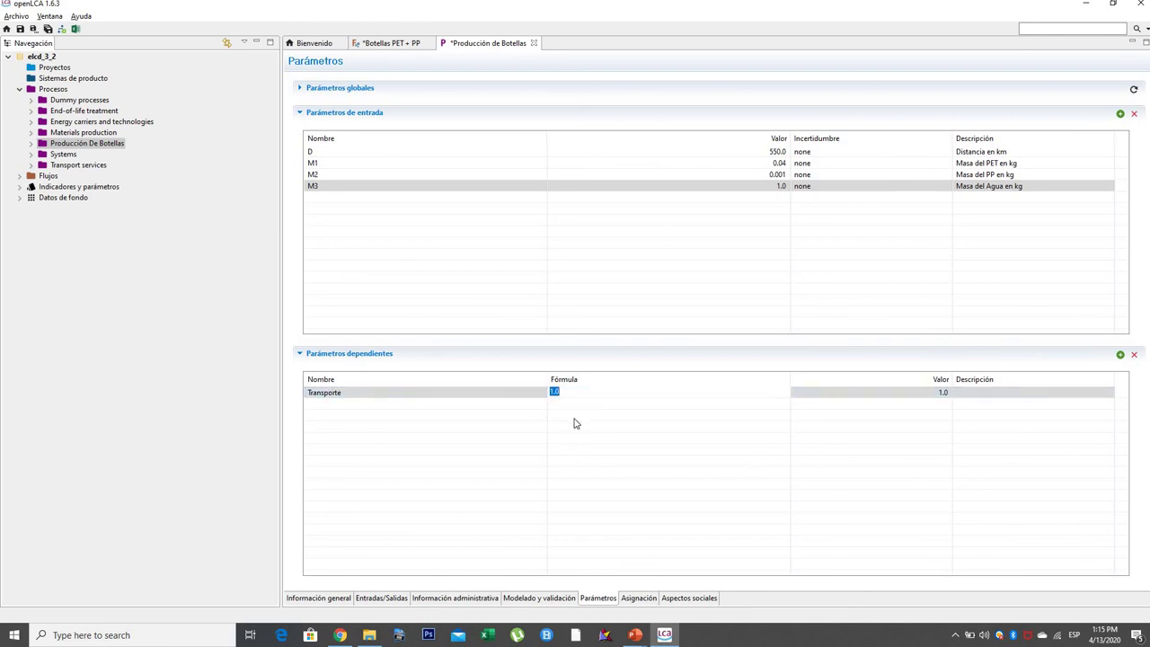
pyautogui.write('=')
pyautogui.click(591, 462)
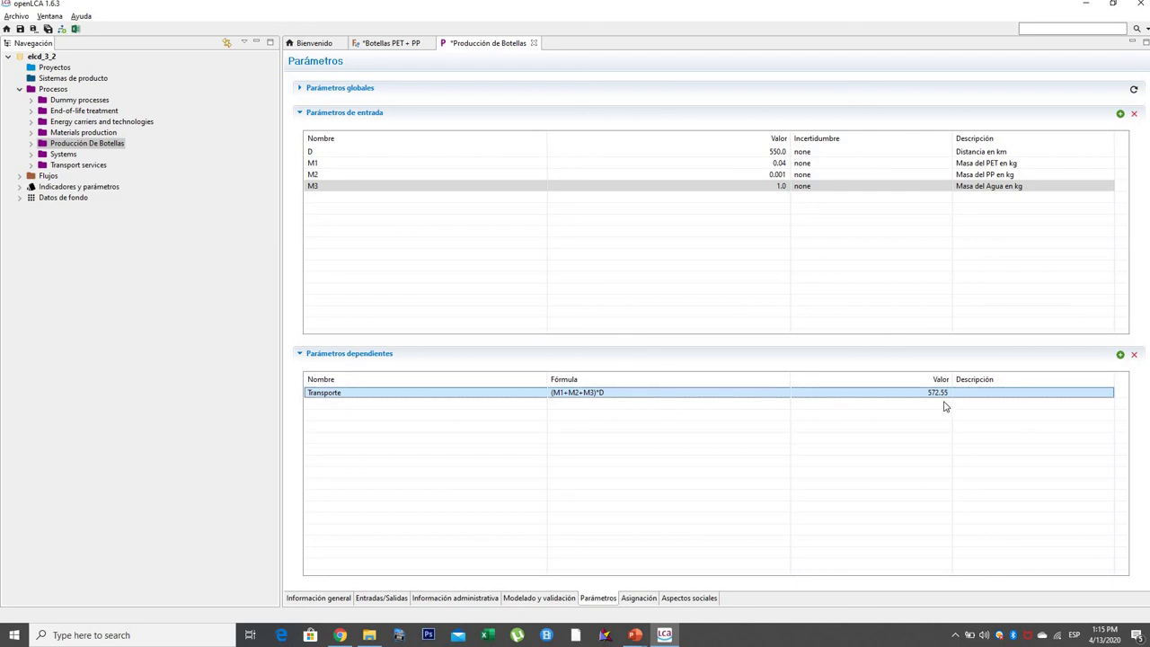
# Describe the dependent parameter Transporte as "Transporte en kg*km"
pyautogui.click(1000, 393)
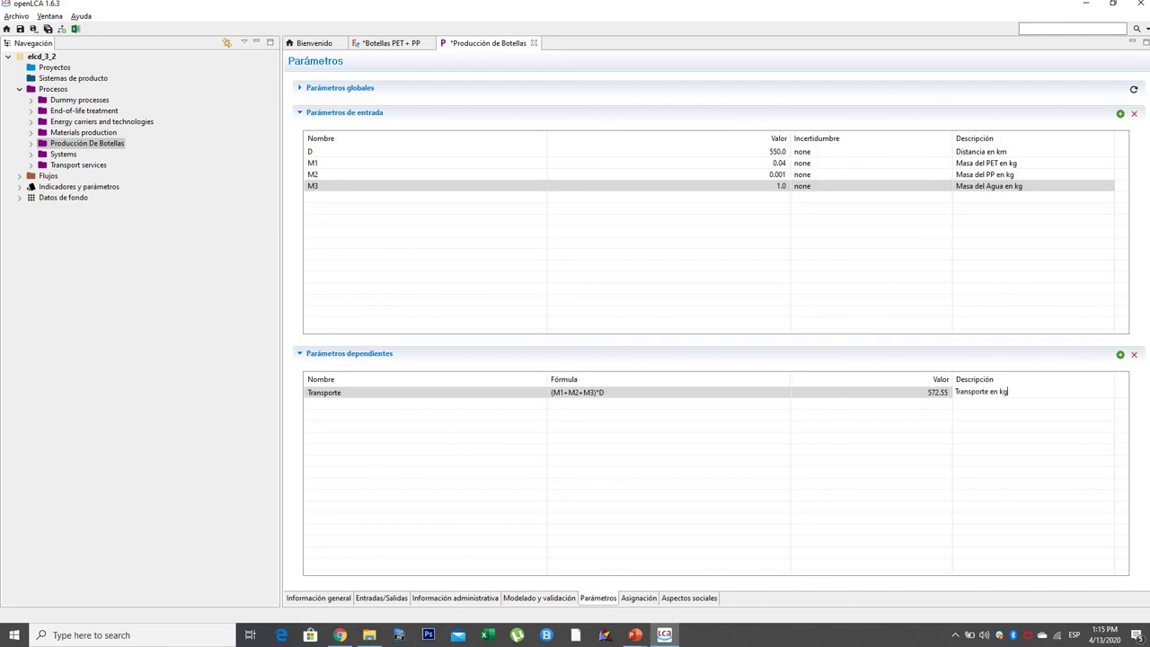
pyautogui.write('m')
pyautogui.press('Return')
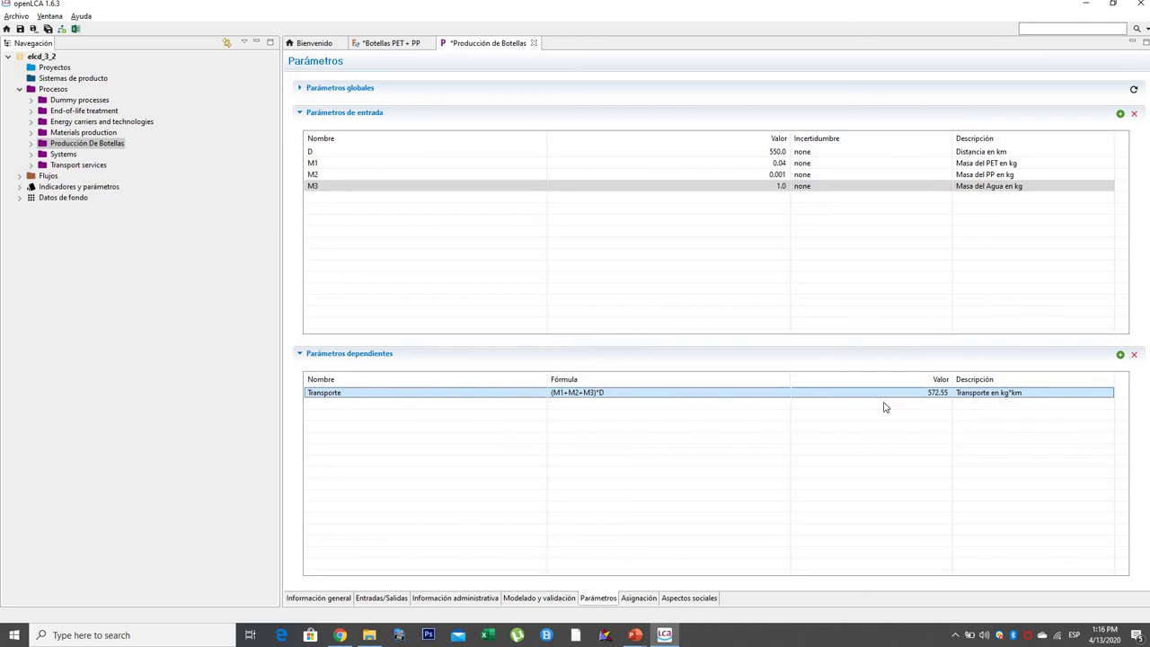
# Replace the amount of the polyethylene terephthalate (PET) granulate input with the parameter M1
pyautogui.click(380, 599)
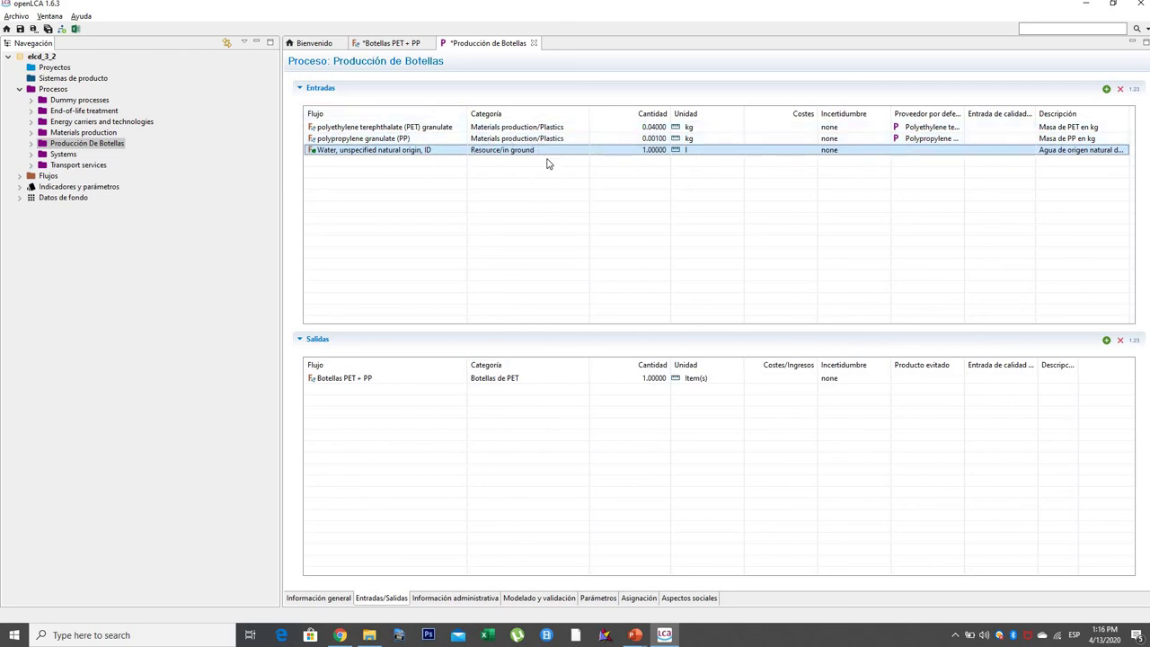
pyautogui.click(657, 127)
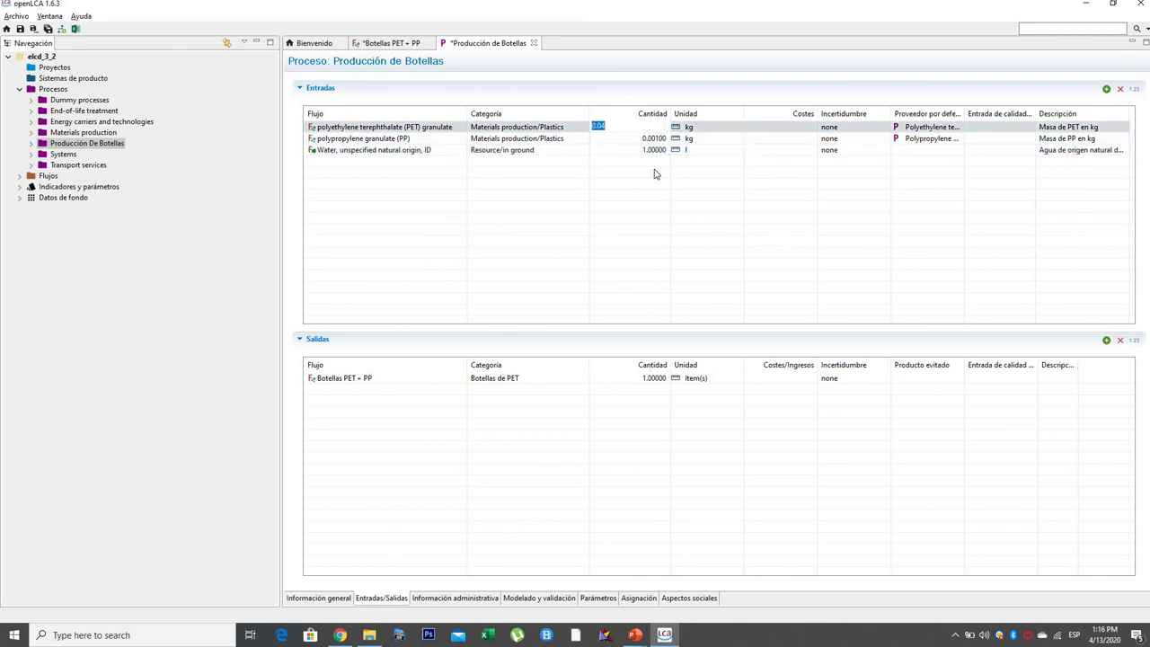
pyautogui.click(598, 599)
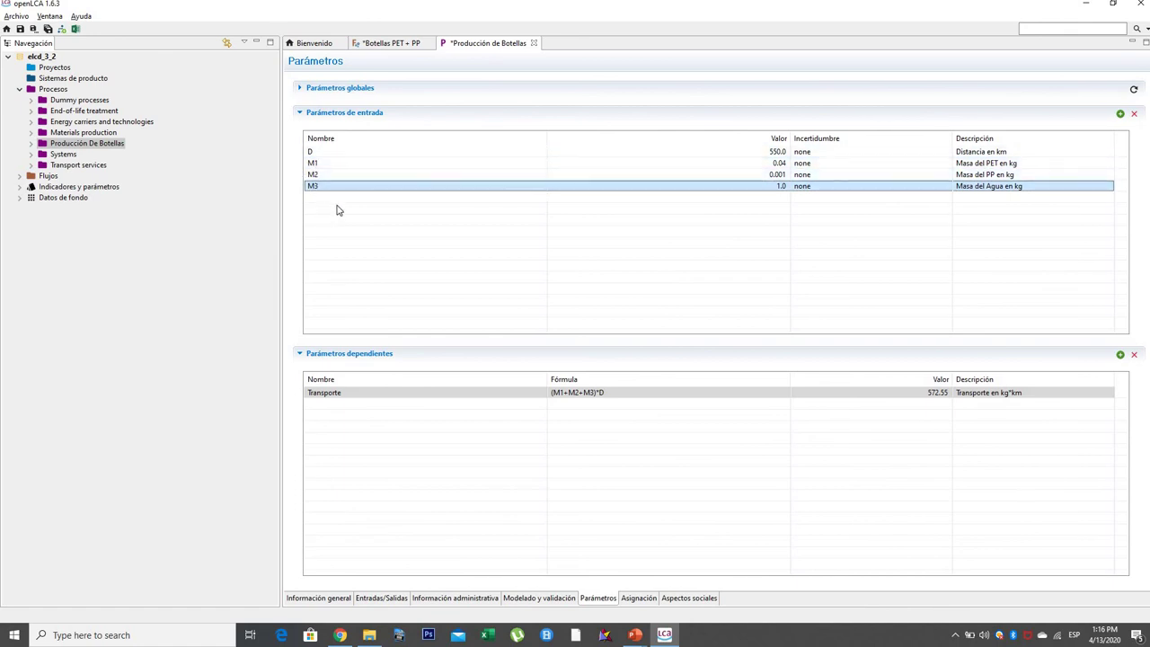
pyautogui.click(381, 598)
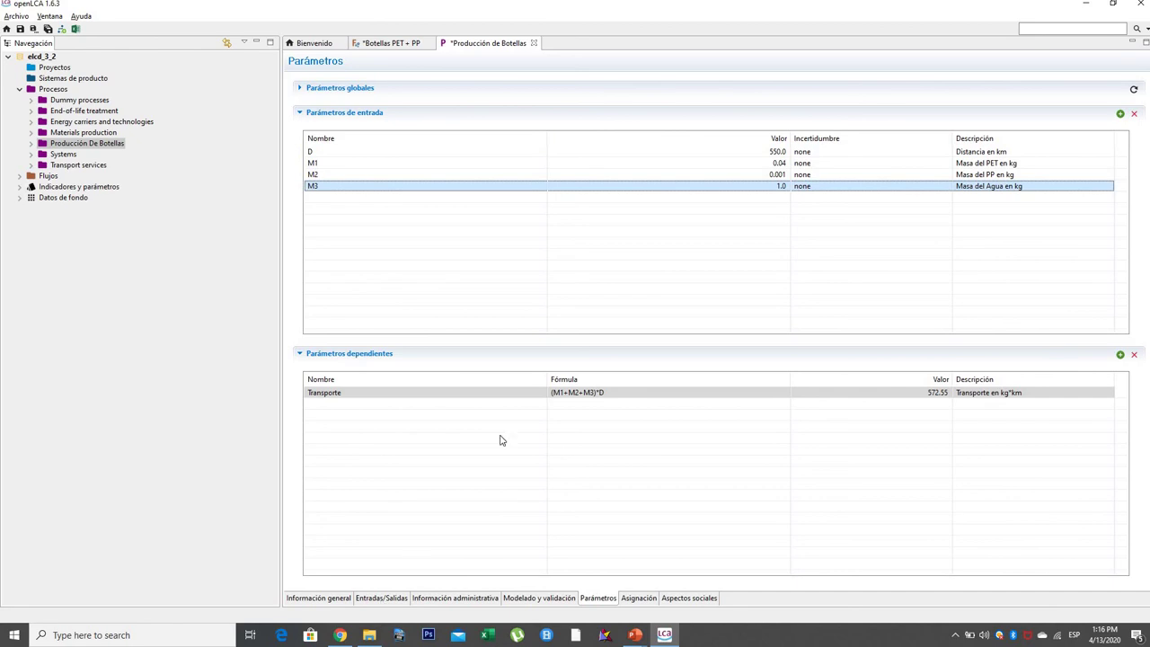
pyautogui.click(653, 128)
pyautogui.click(654, 127)
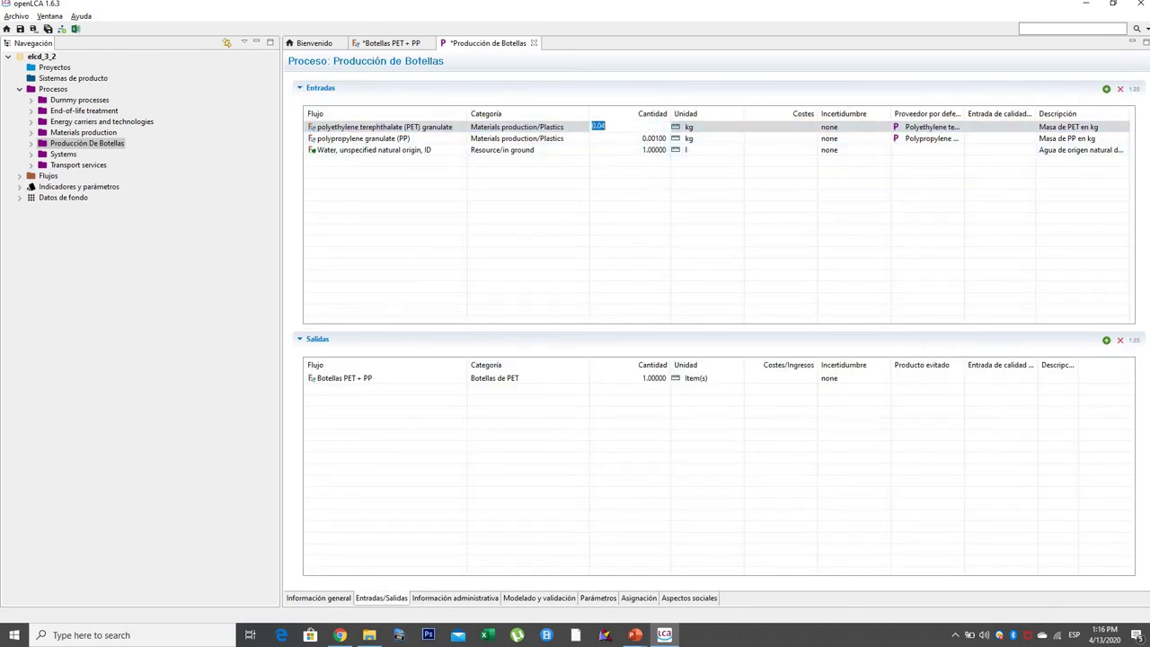
pyautogui.write('M1')
pyautogui.press('Return')
# Set the amount of the polypropylene granulate (PP) input to M2 and of the water input to M3
pyautogui.click(651, 139)
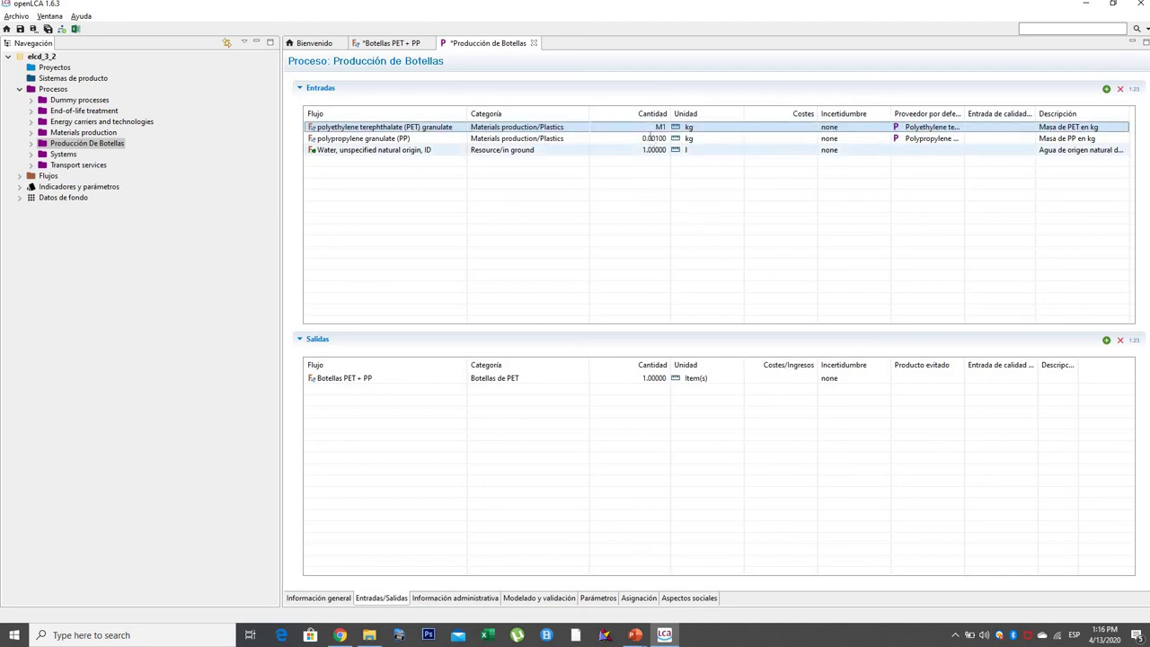
pyautogui.write('M2')
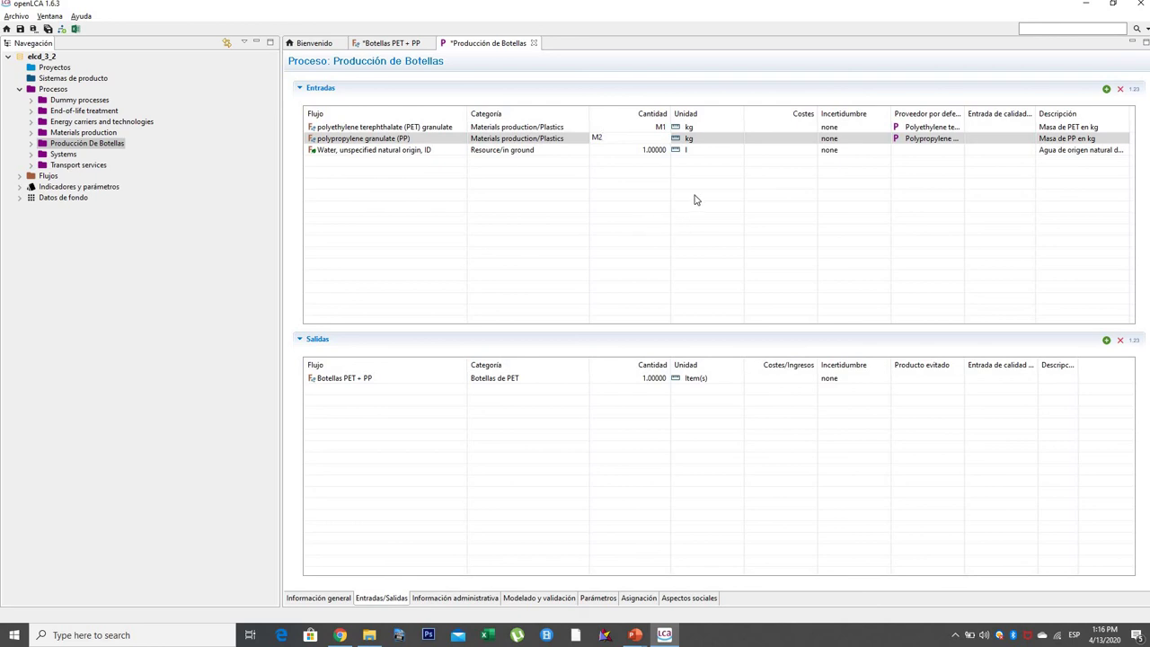
pyautogui.press('Return')
pyautogui.click(641, 150)
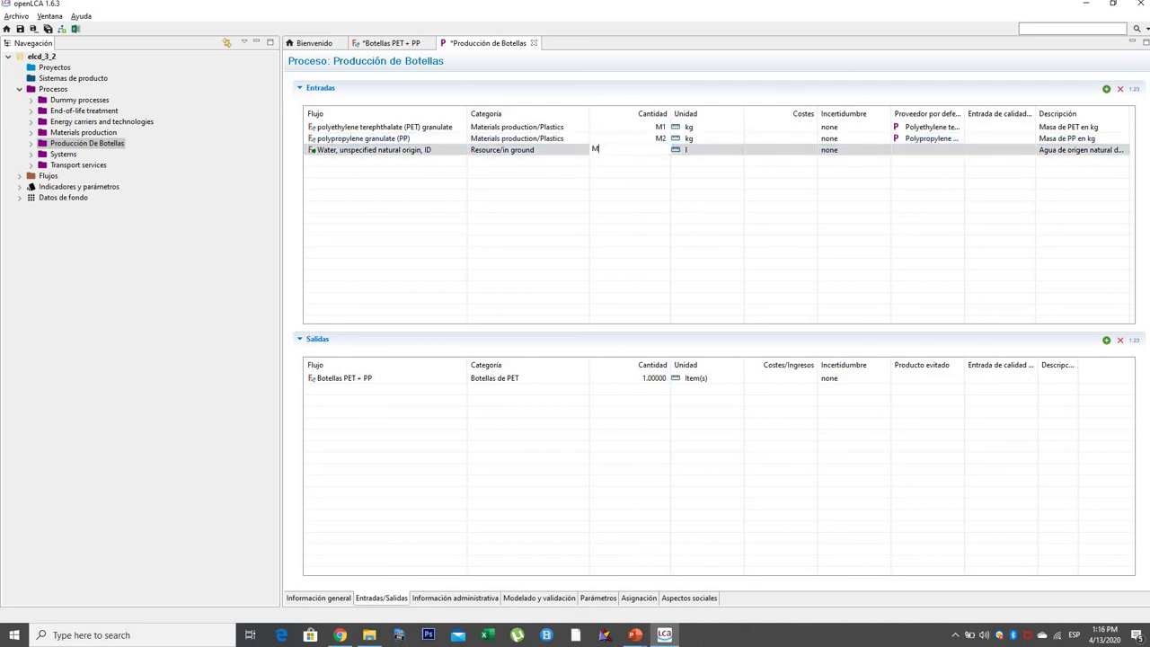
pyautogui.press('Return')
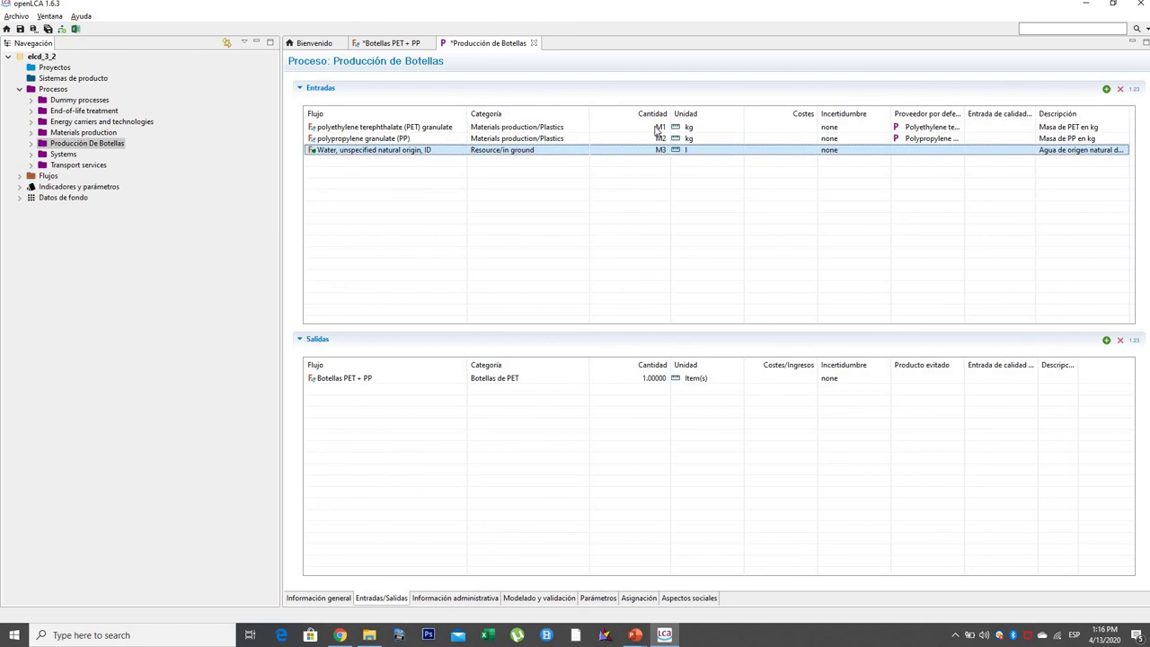
# Compare the input amounts with the process parameters, alternating the amounts between formulas and calculated values
pyautogui.click(600, 600)
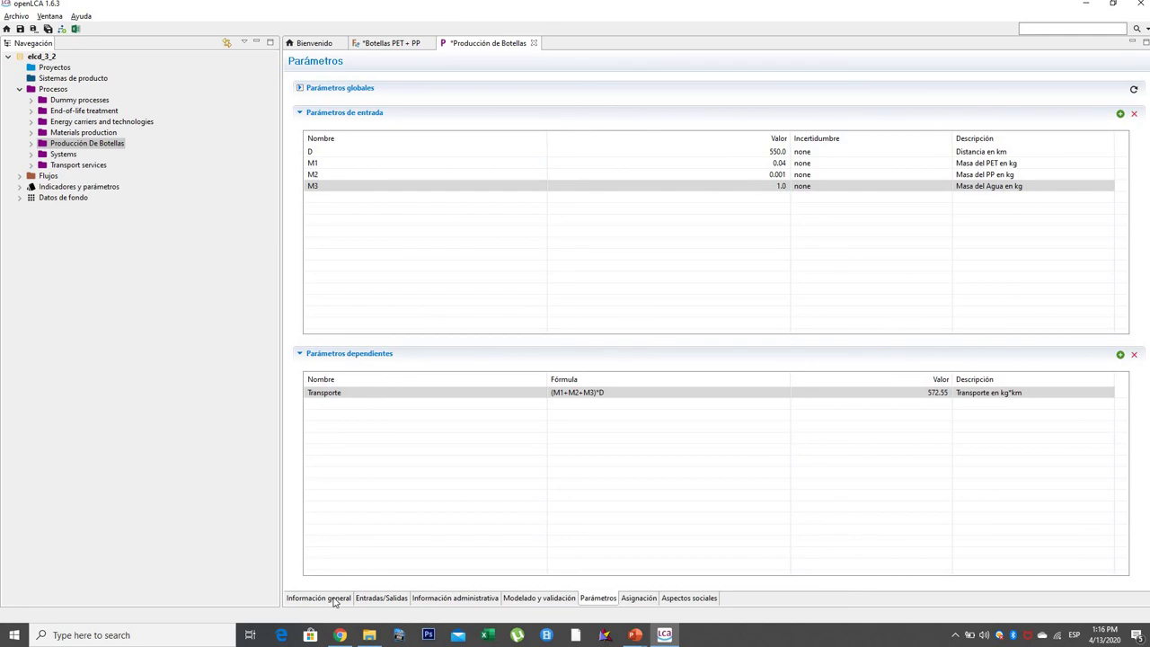
pyautogui.click(376, 600)
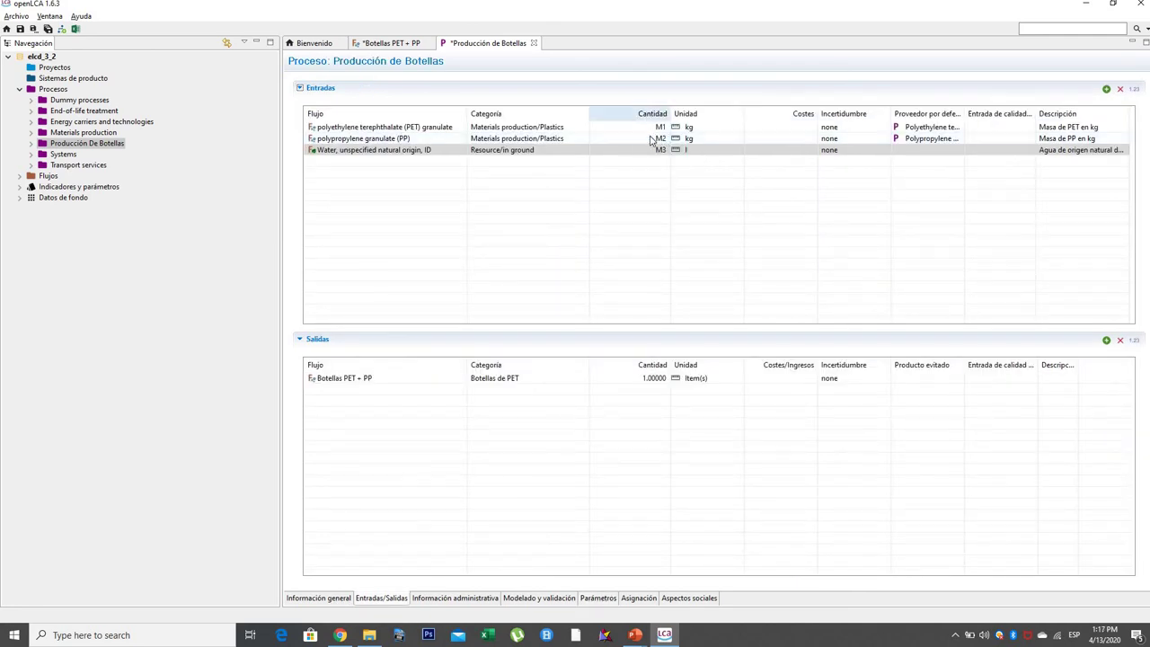
pyautogui.click(667, 149)
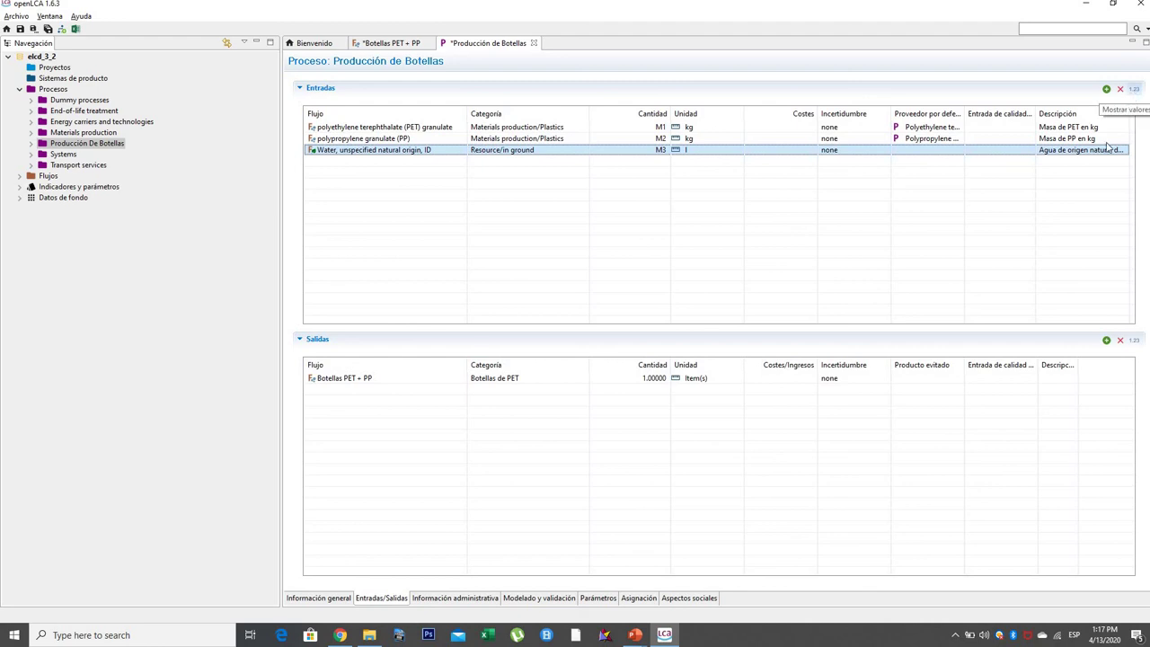
pyautogui.click(1135, 90)
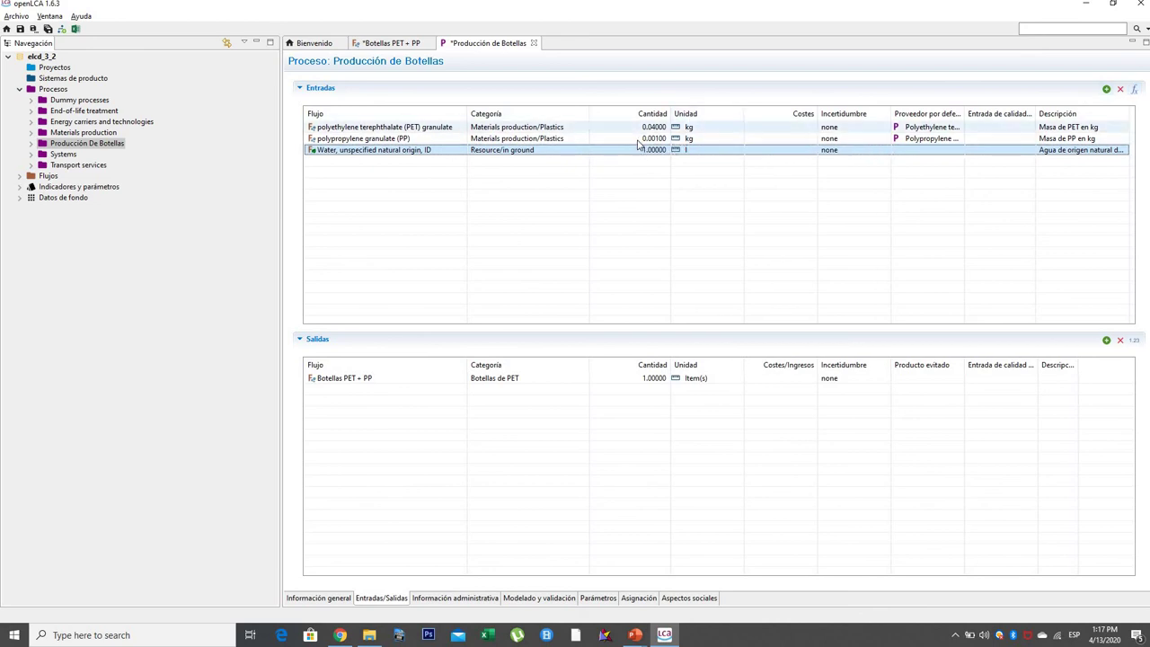
pyautogui.click(604, 600)
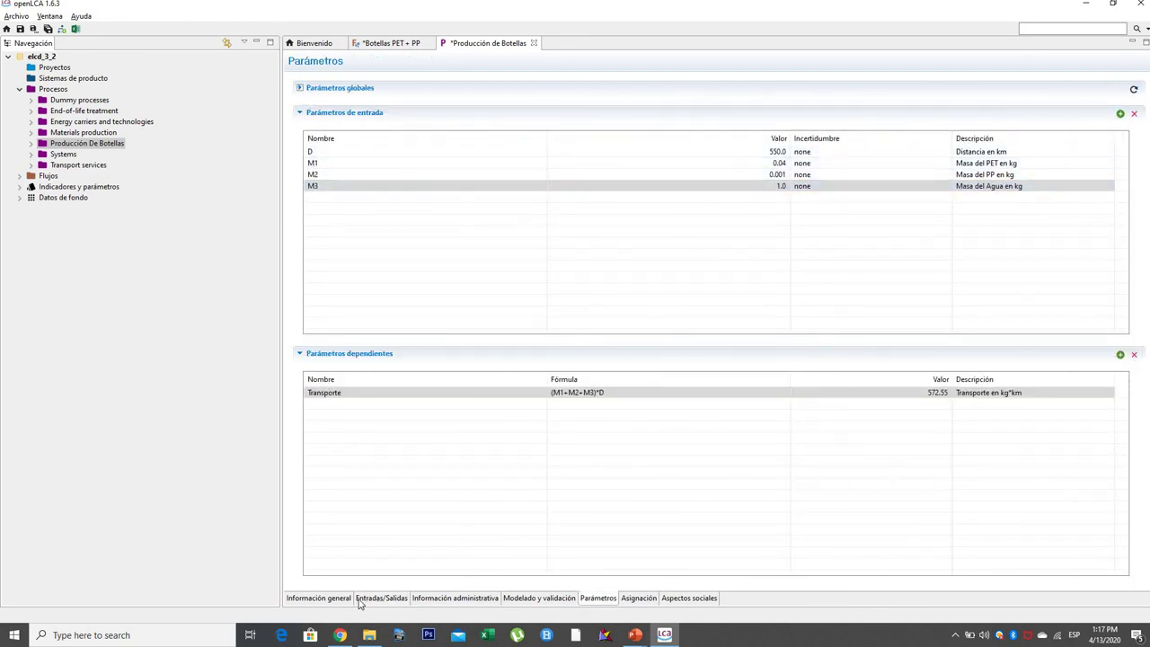
pyautogui.click(364, 599)
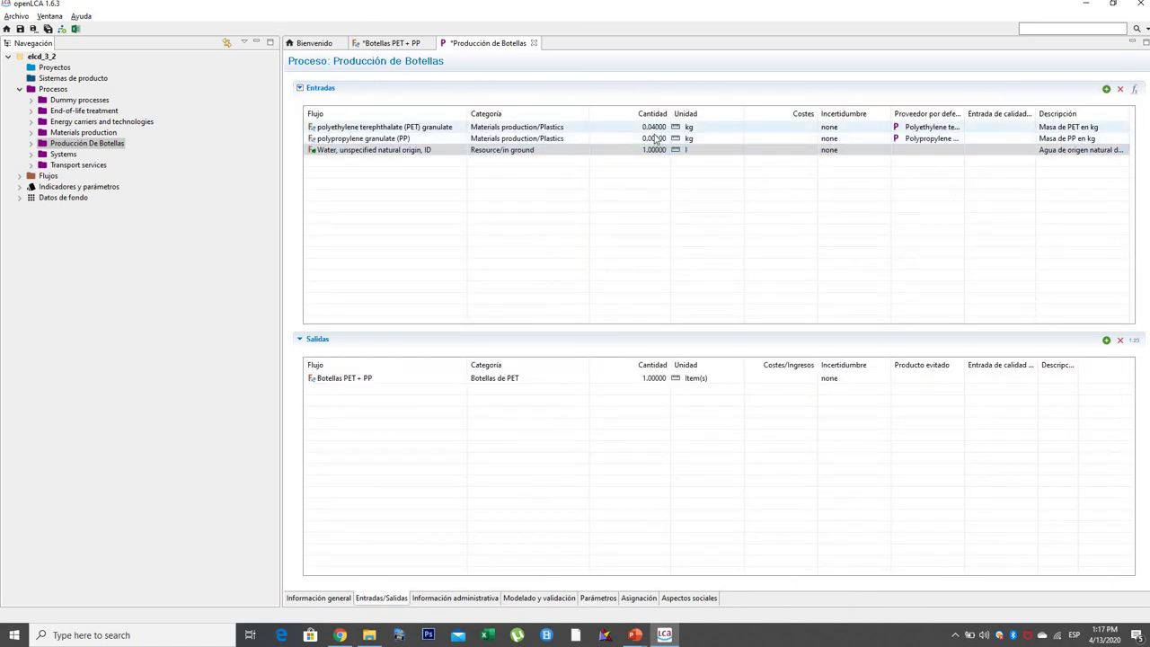
pyautogui.click(1135, 90)
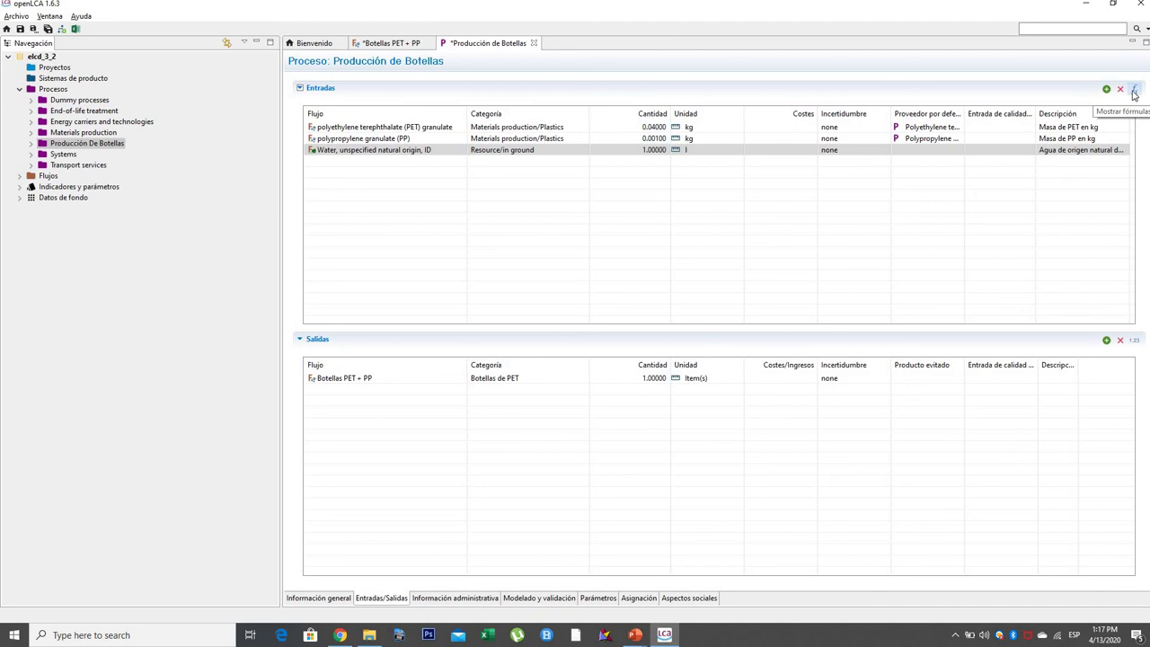
pyautogui.click(1136, 93)
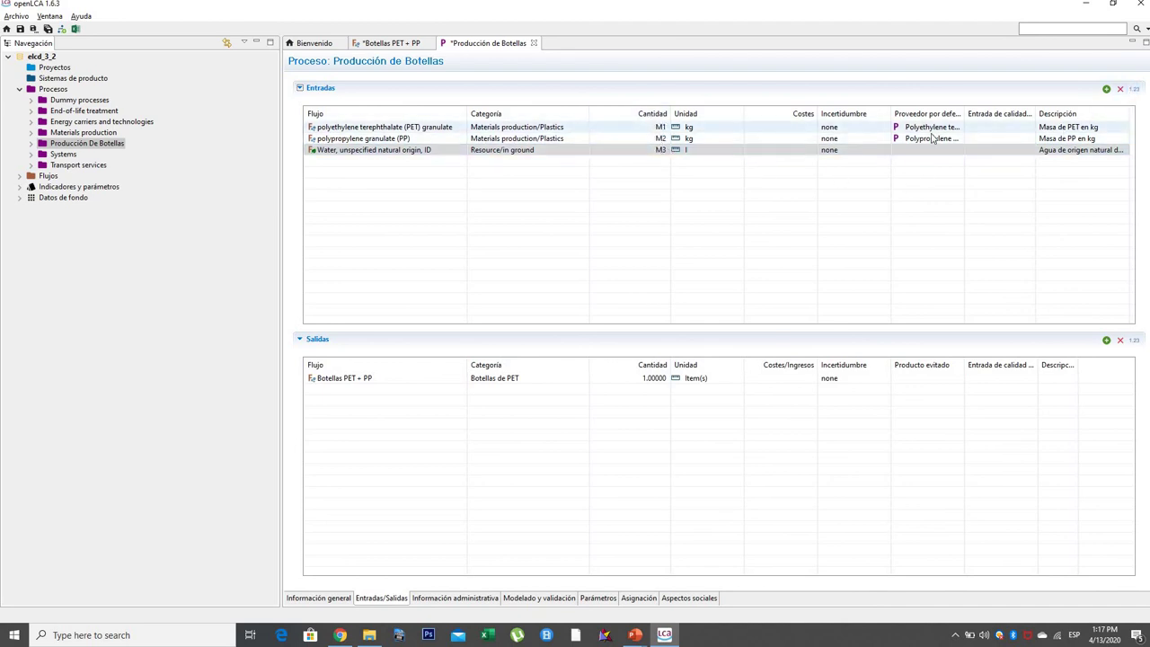
pyautogui.click(1135, 90)
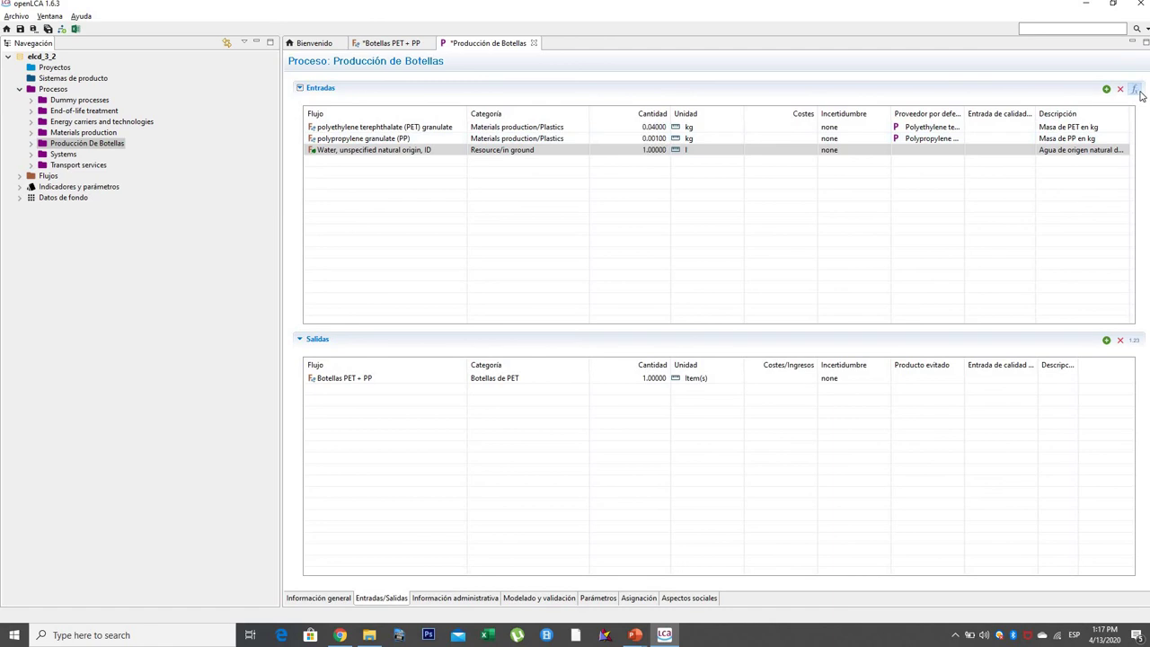
pyautogui.click(1135, 90)
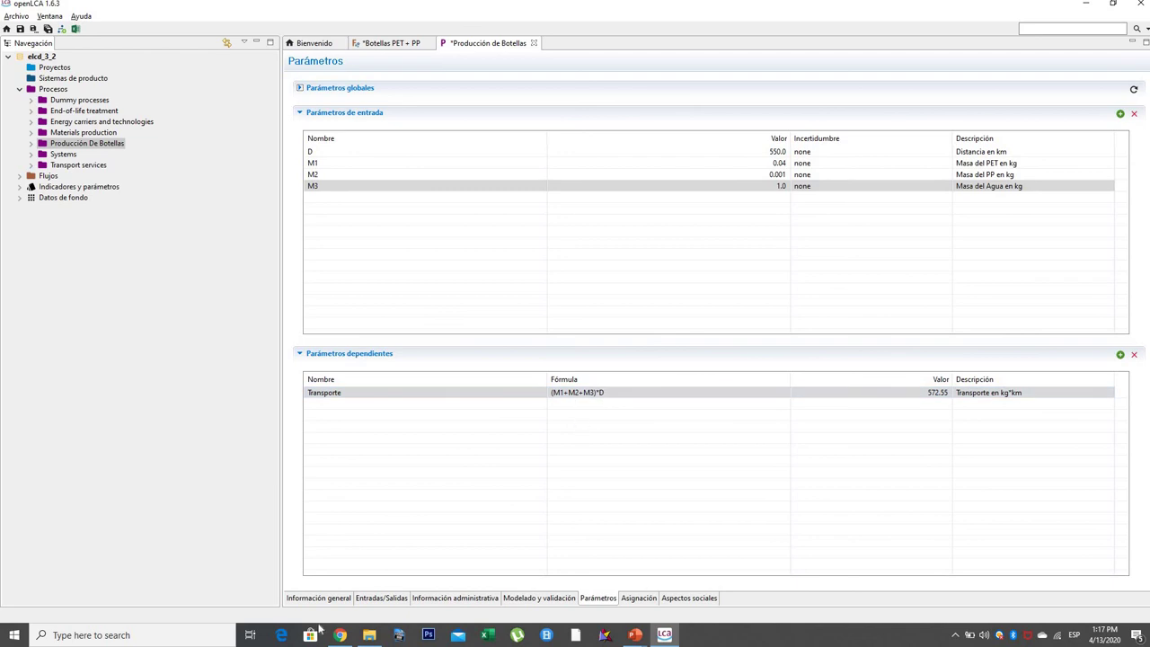
# Find the flow "transport in t*km" with the filter "transport" and add it to the process inputs
pyautogui.click(361, 609)
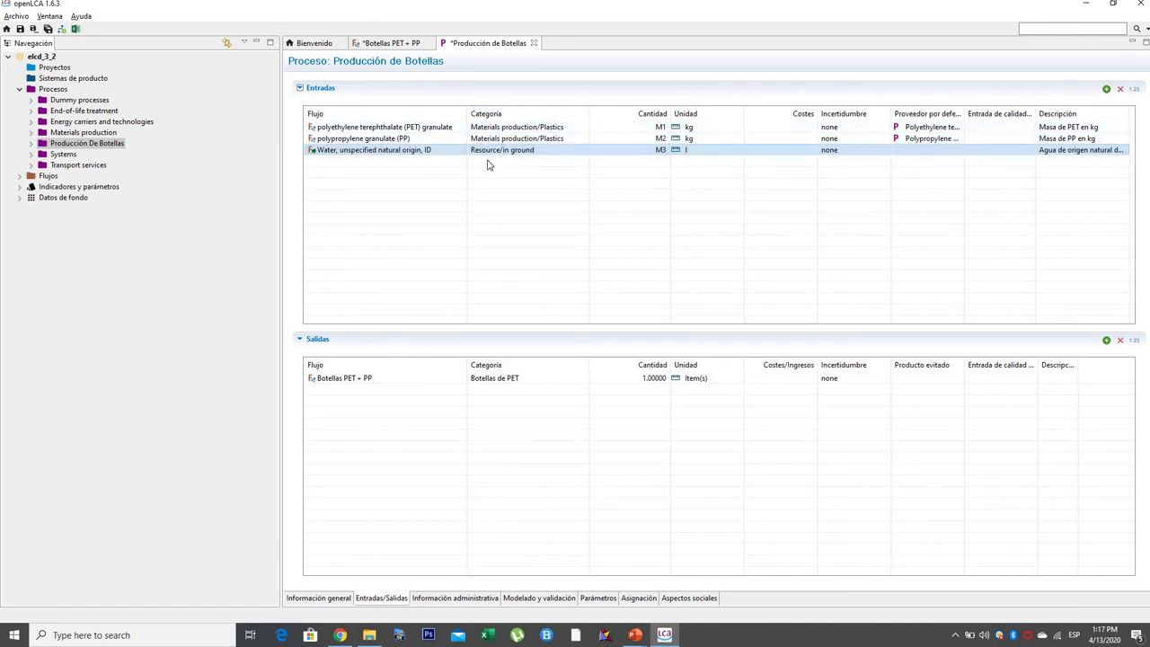
pyautogui.click(494, 195)
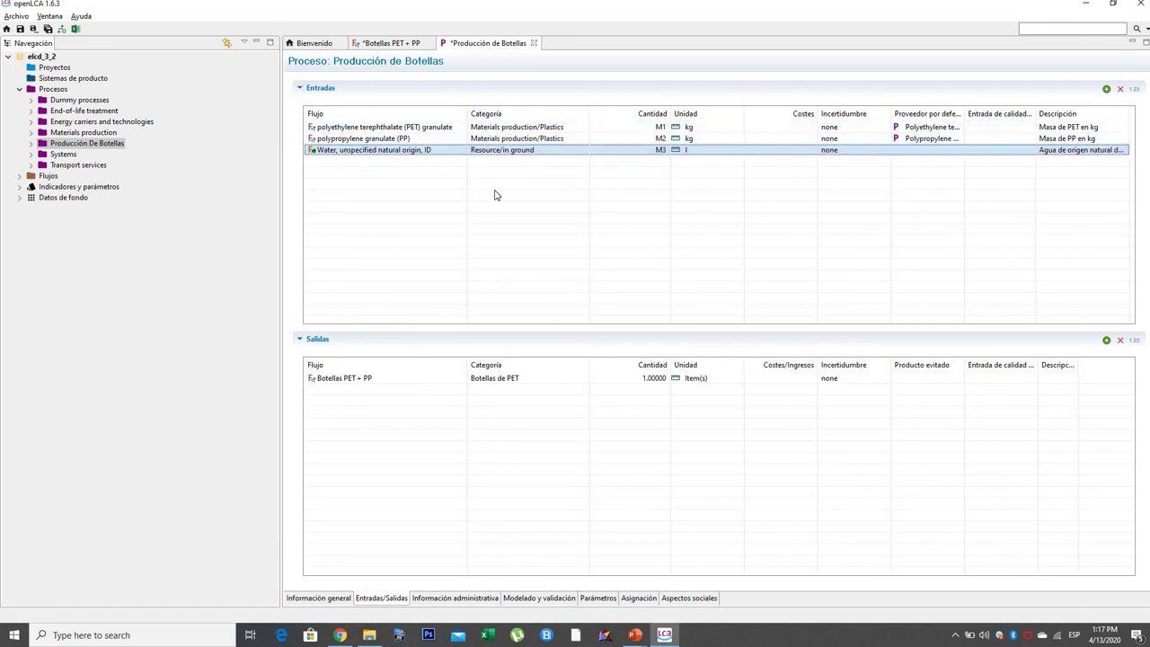
pyautogui.click(1106, 90)
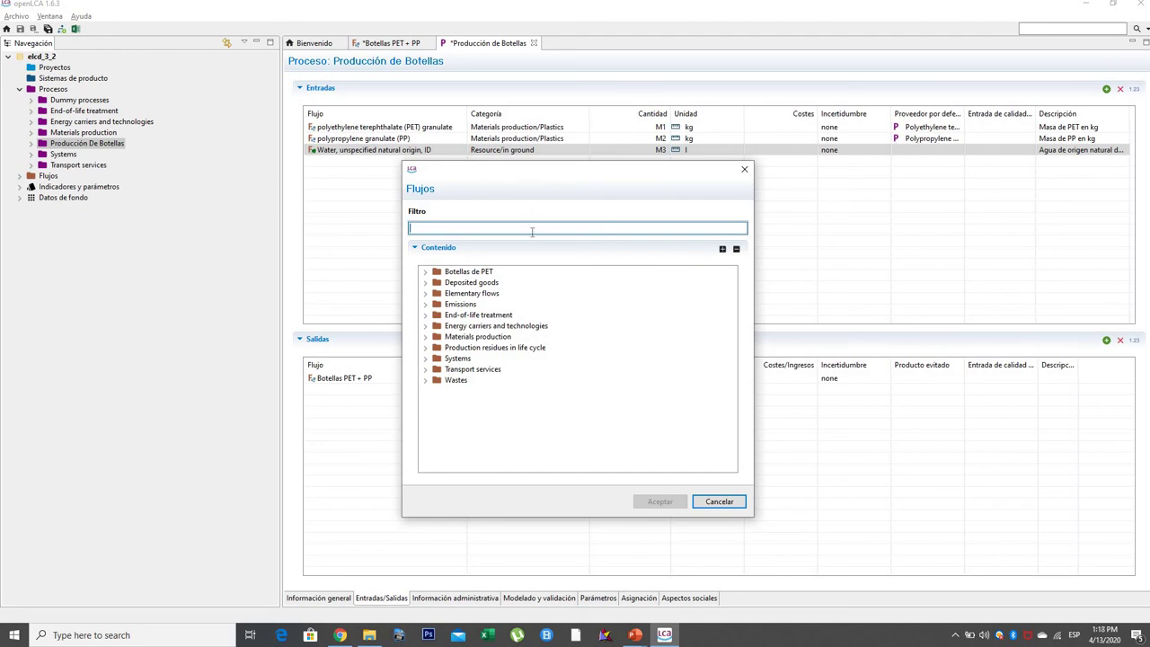
pyautogui.write('transport')
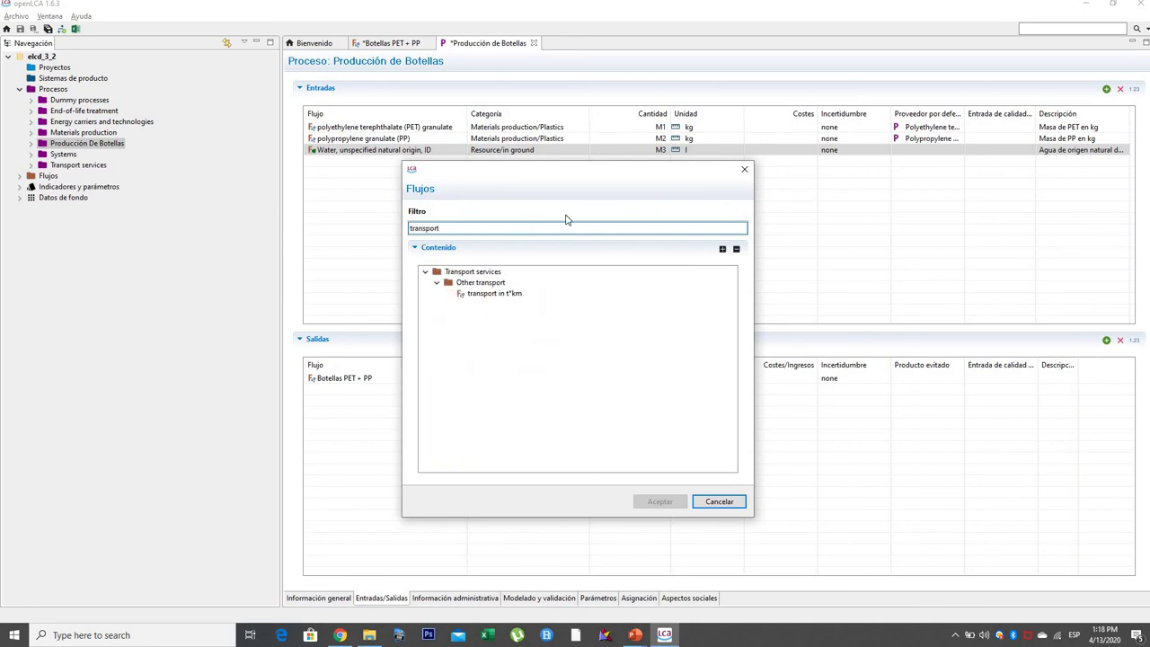
pyautogui.click(495, 298)
pyautogui.click(667, 501)
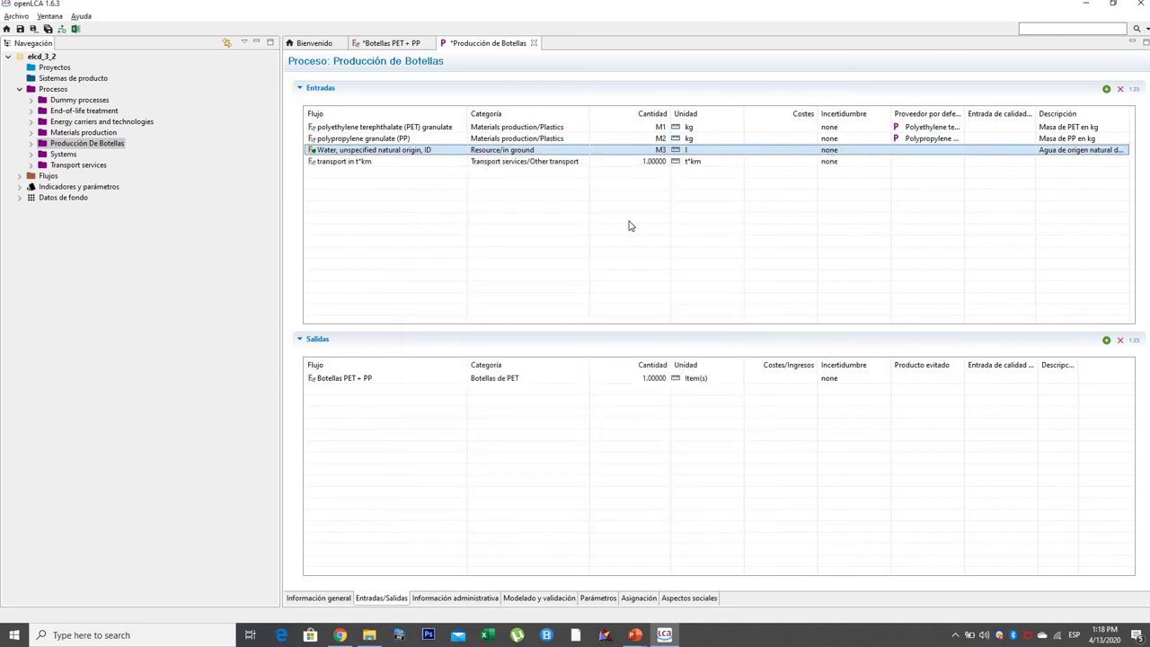
# Check the example's transport details and the Transporte parameter, and set the unit of the transport input to kg*km
pyautogui.hotkey('alt', 'Tab')
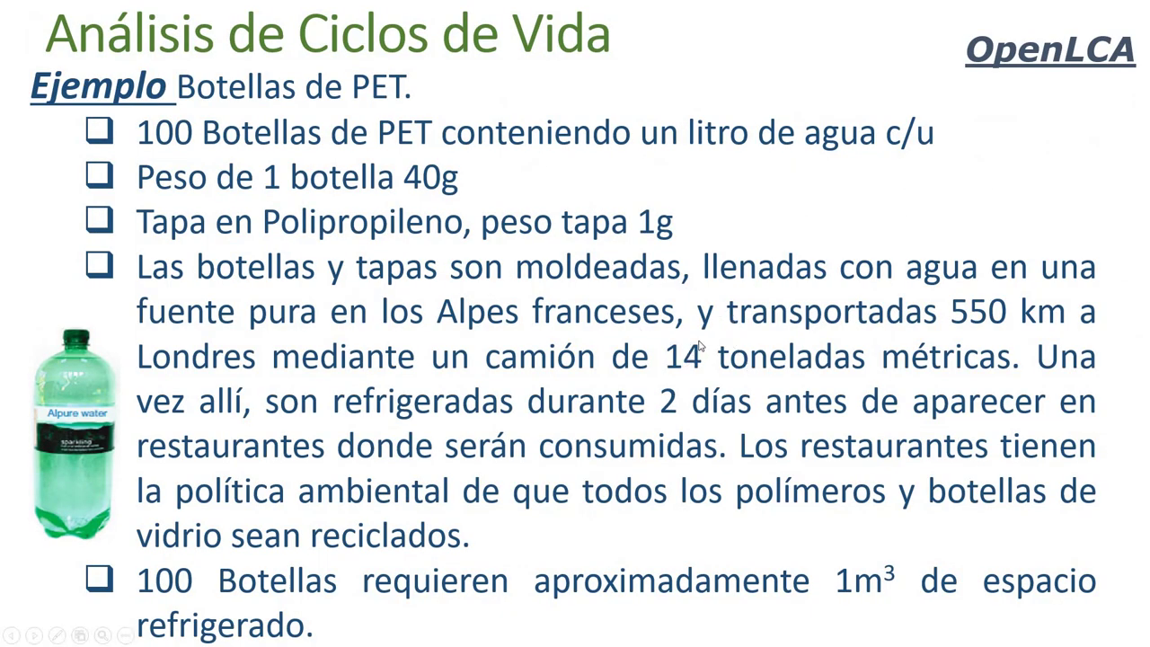
pyautogui.hotkey('alt', 'Tab')
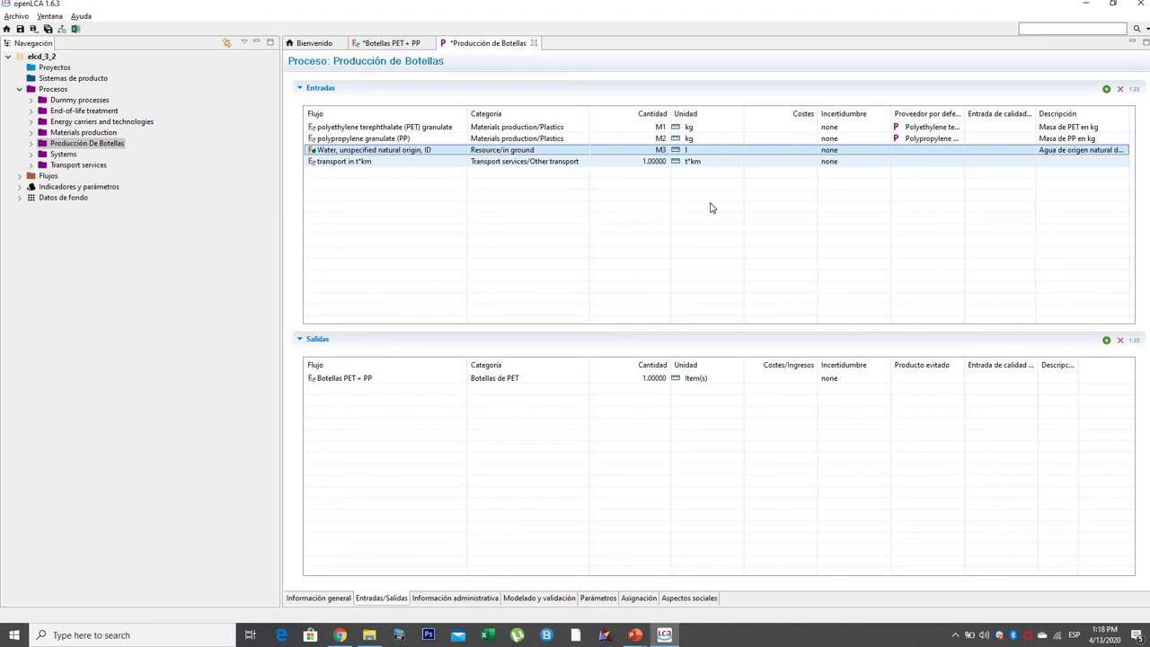
pyautogui.press('Down')
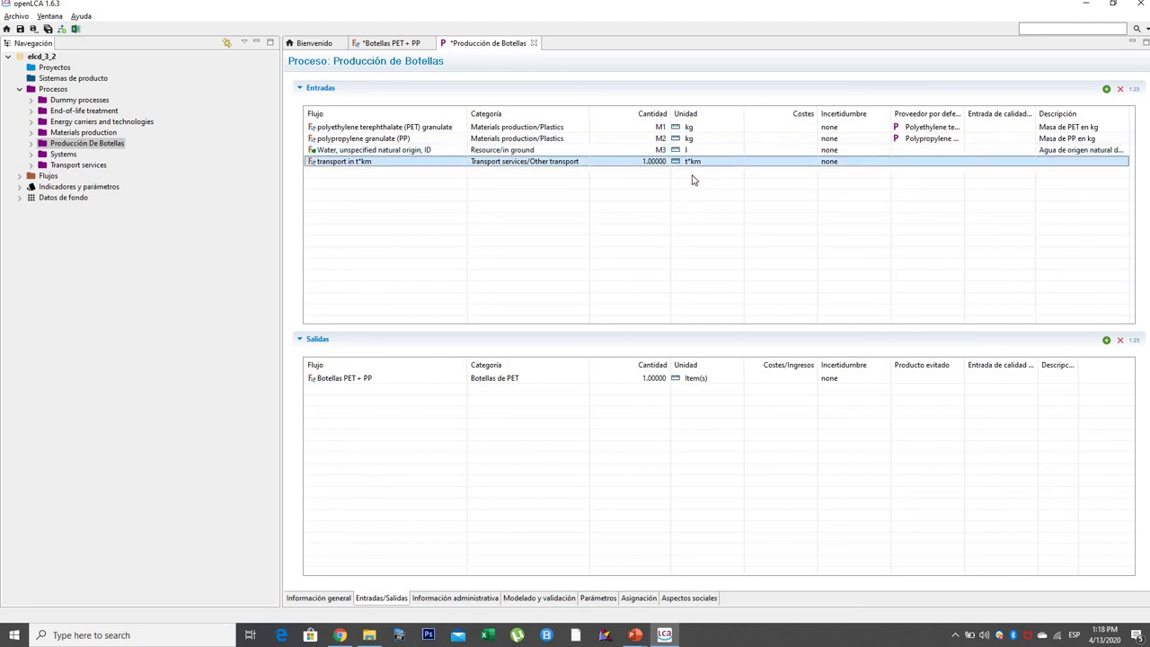
pyautogui.click(599, 599)
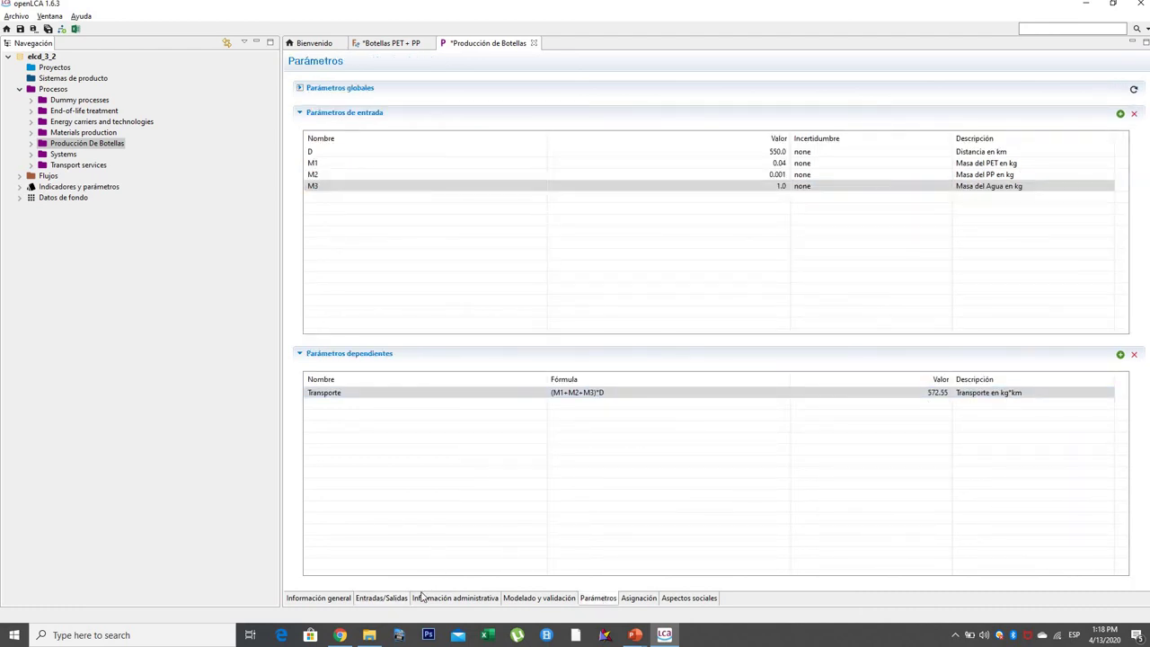
pyautogui.click(393, 600)
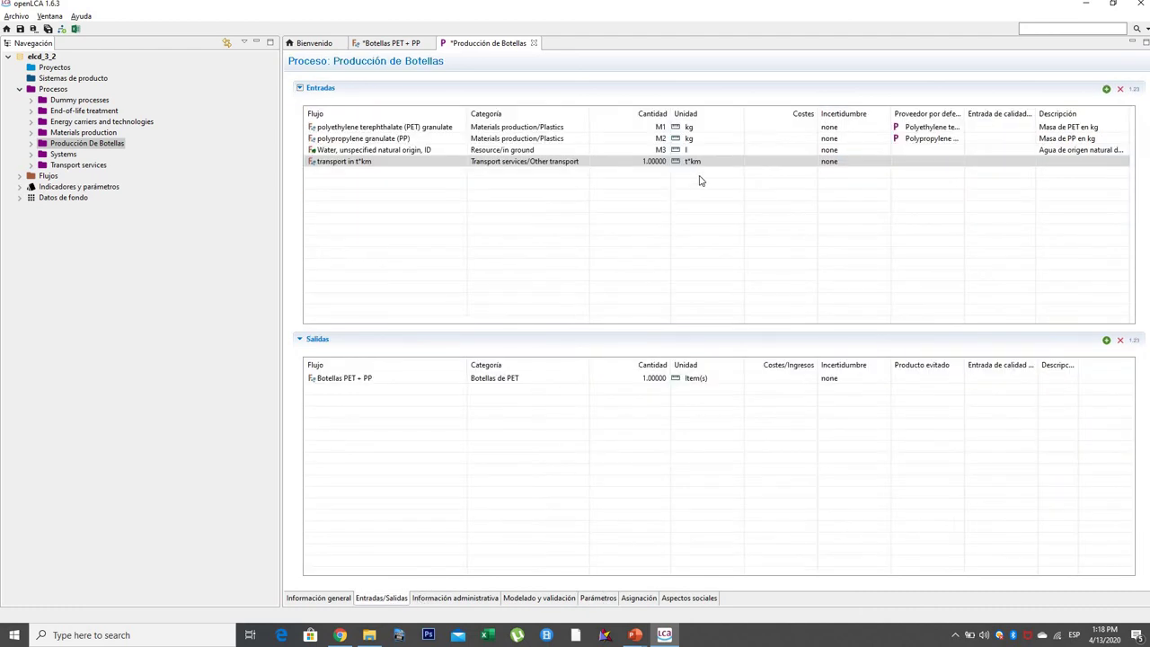
pyautogui.click(738, 166)
pyautogui.click(733, 171)
pyautogui.click(695, 172)
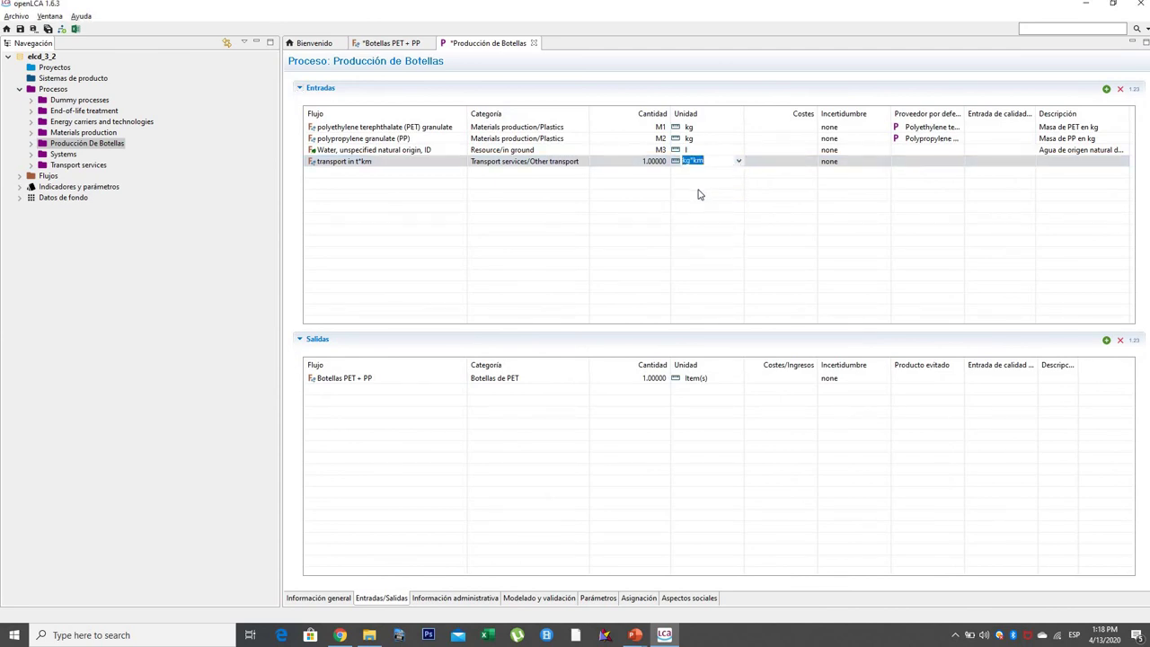
# Set the amount of the transport in t*km input to the parameter Transporte
pyautogui.click(654, 166)
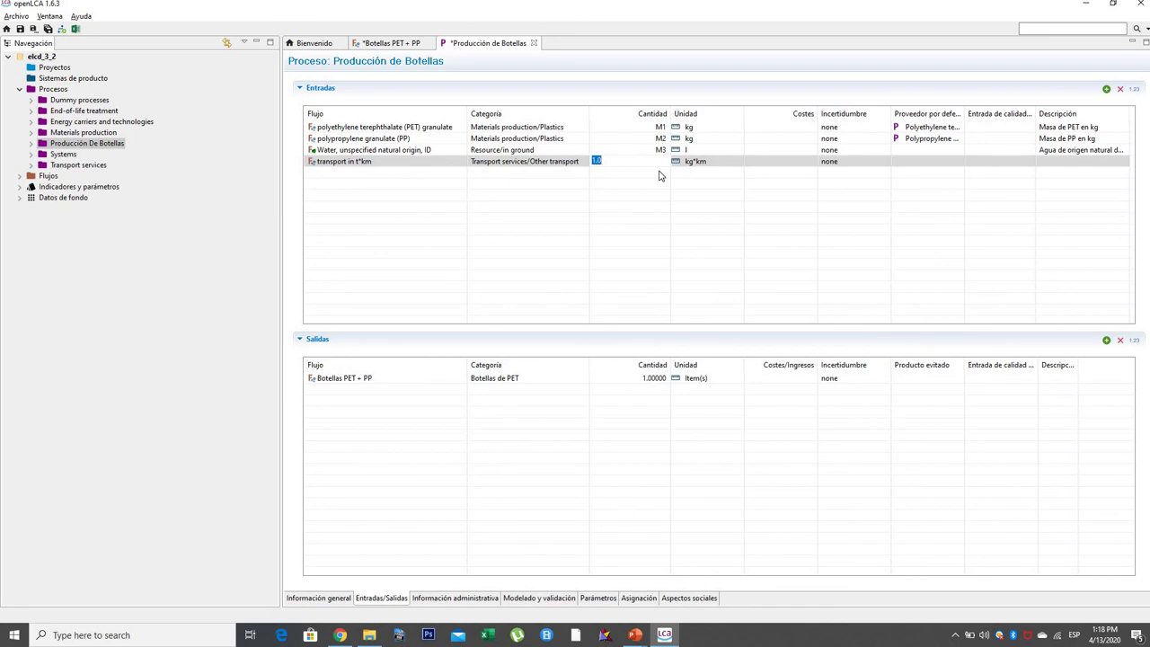
pyautogui.write('Transporte')
pyautogui.press('Return')
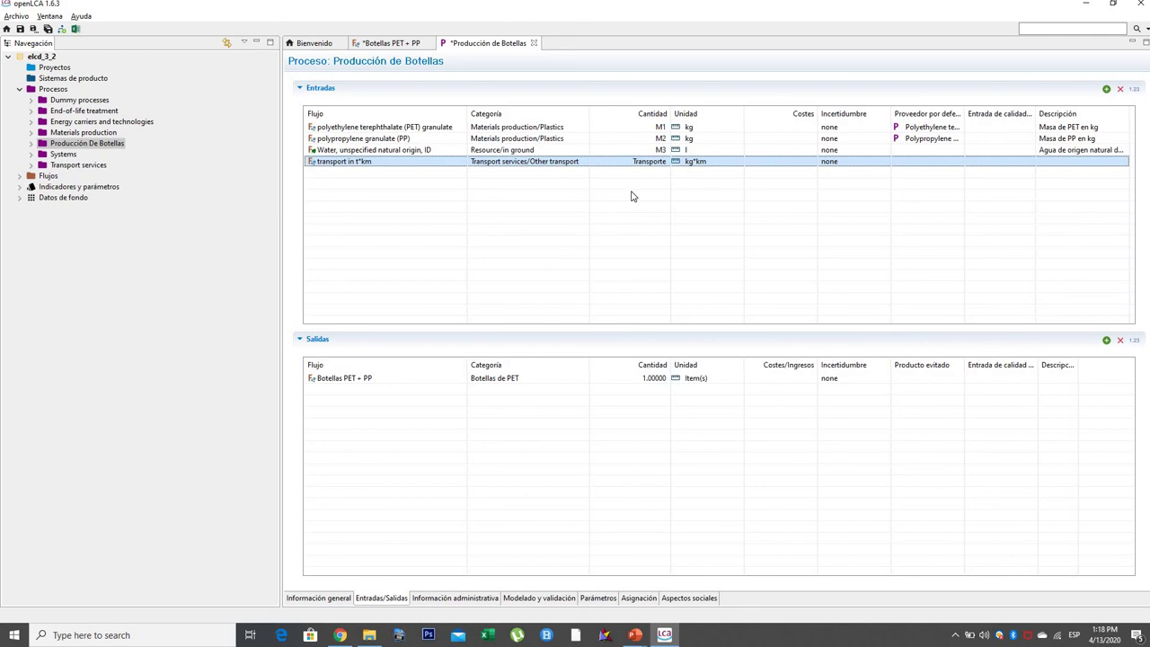
# Check the Transporte parameter's formula and the calculated amounts of the process inputs, returning to the formula display
pyautogui.click(599, 598)
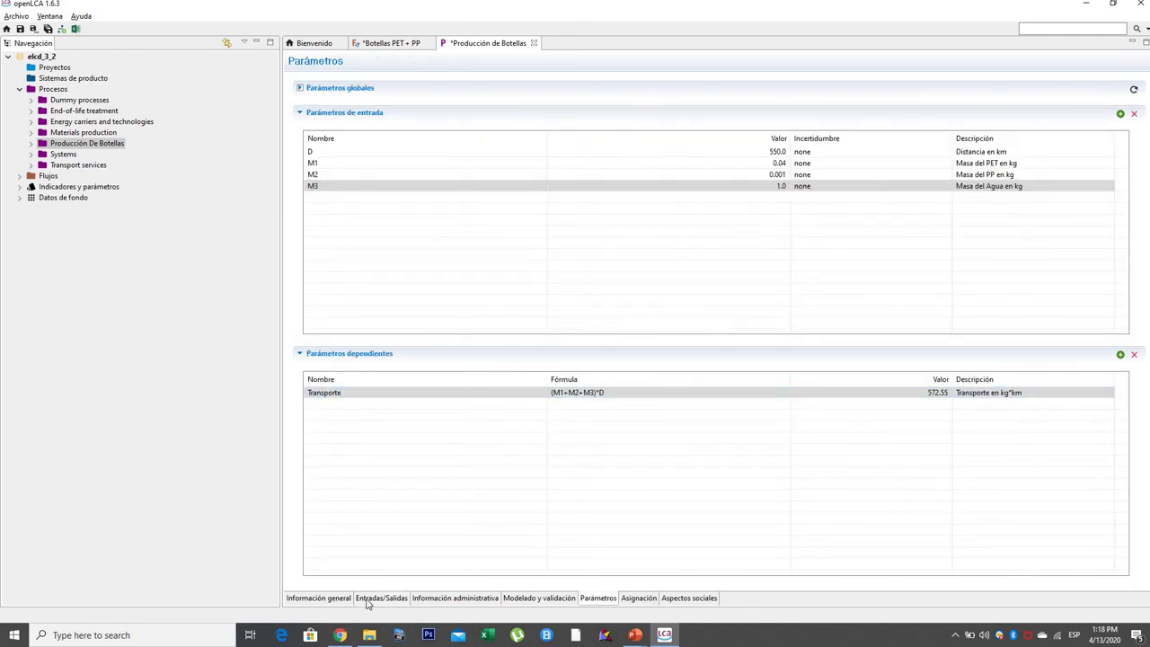
pyautogui.click(372, 601)
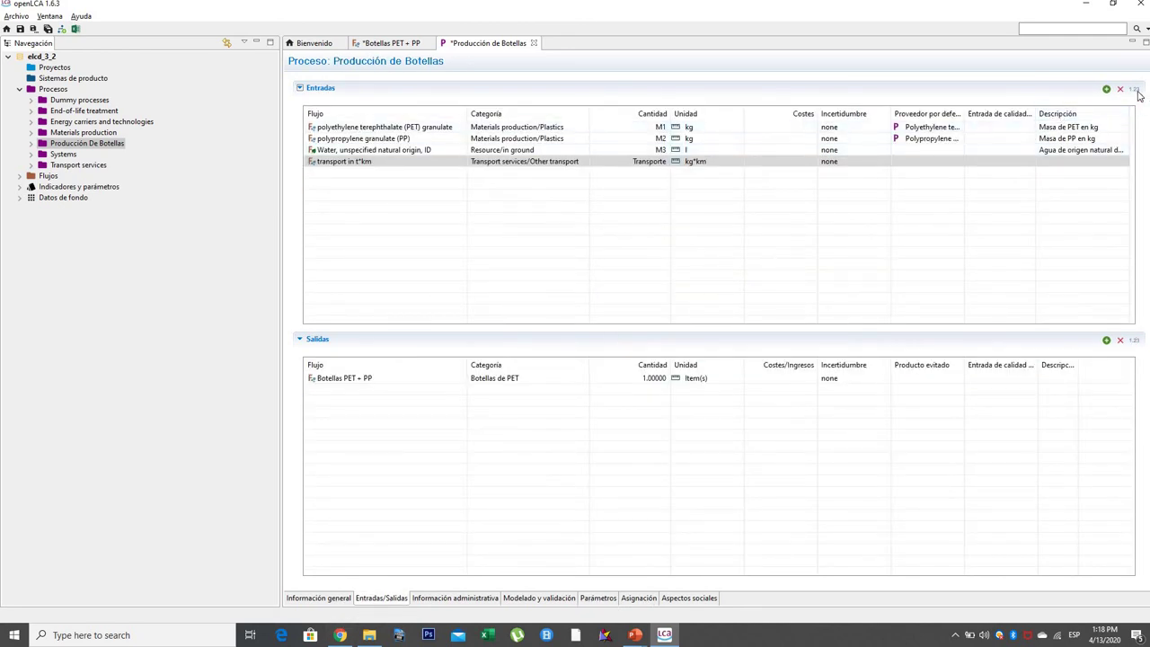
pyautogui.click(1136, 91)
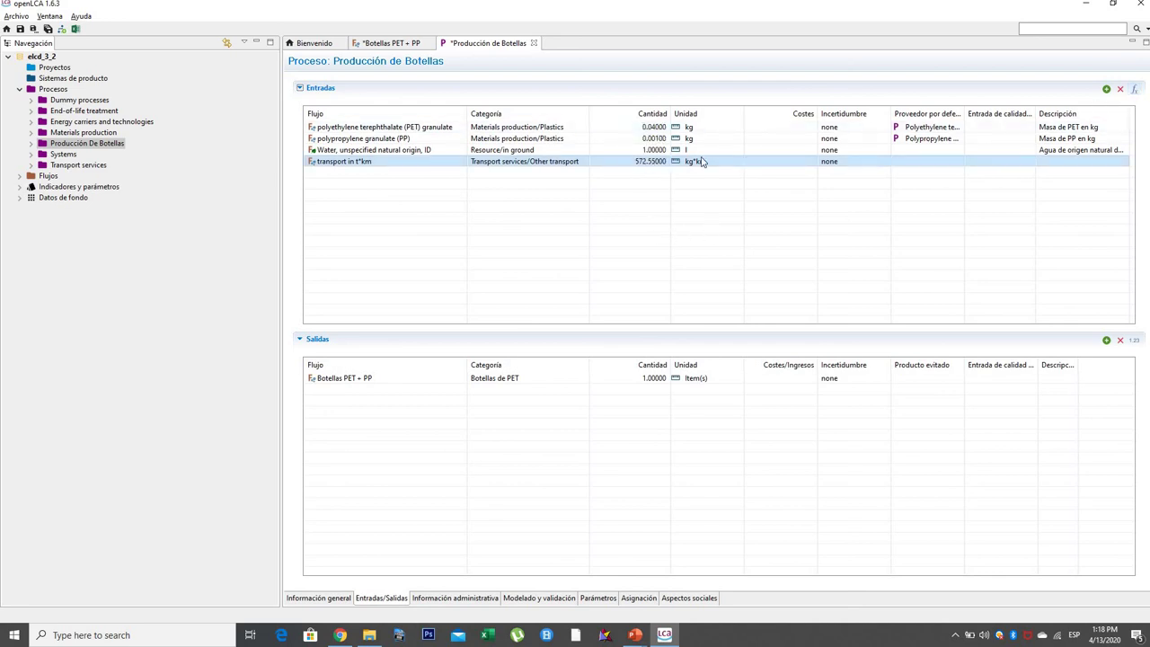
pyautogui.click(1136, 92)
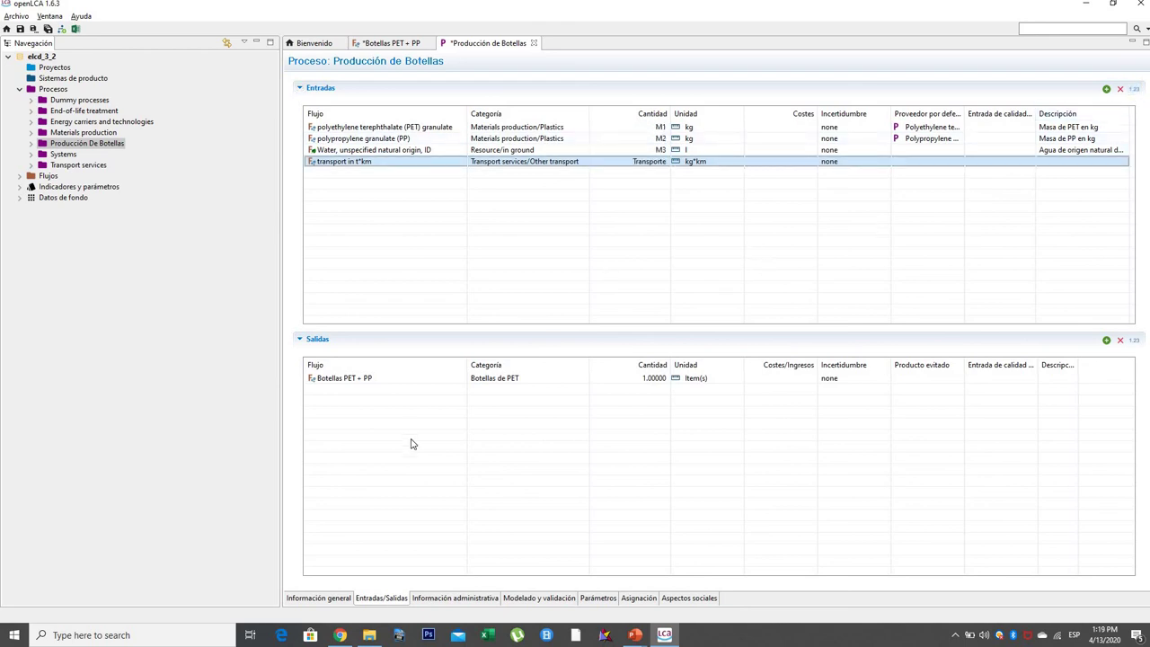
# Bring up the process parameters and consult the PET bottle example slide for the refrigeration data
pyautogui.click(599, 600)
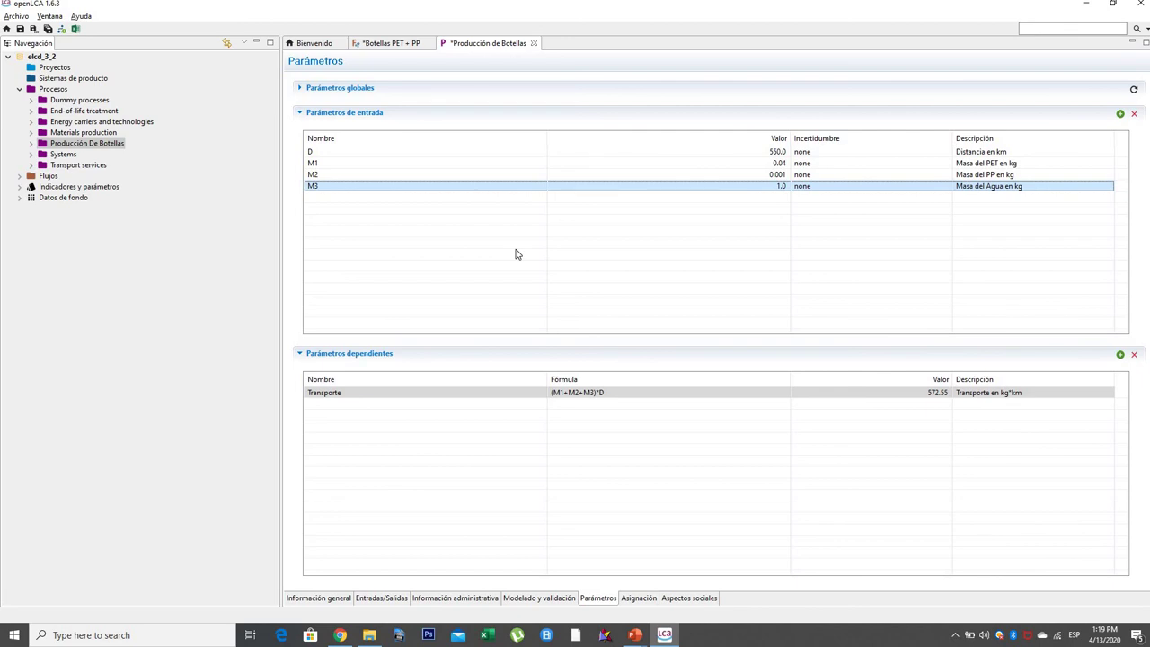
pyautogui.hotkey('alt', 'Tab')
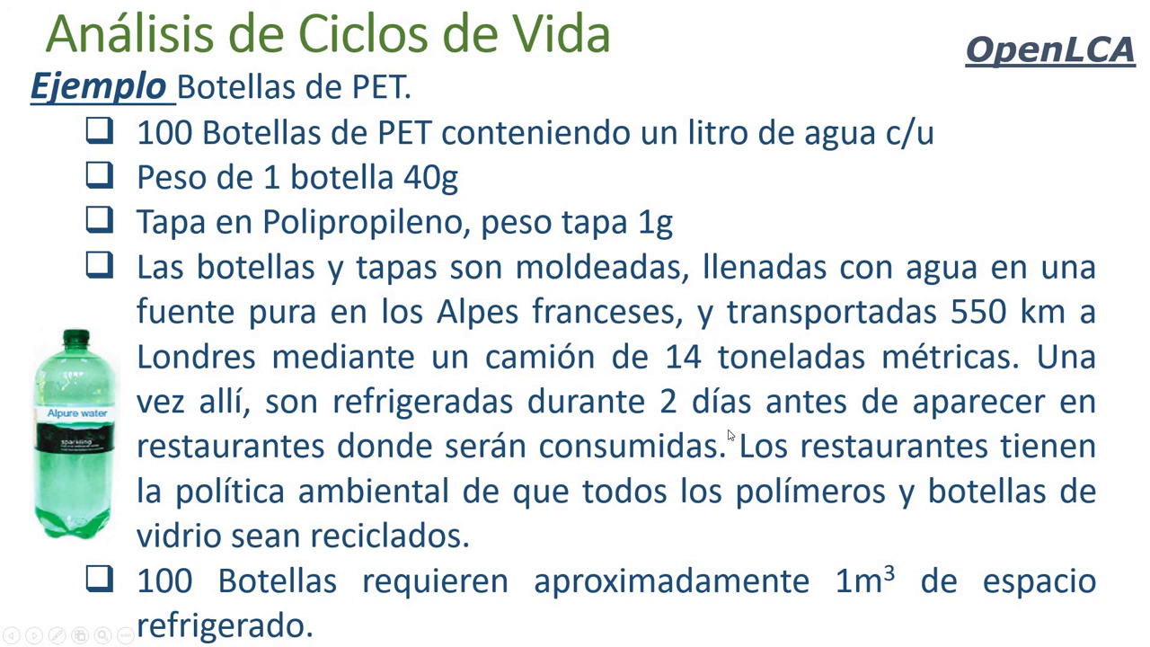
pyautogui.hotkey('alt', 'Tab')
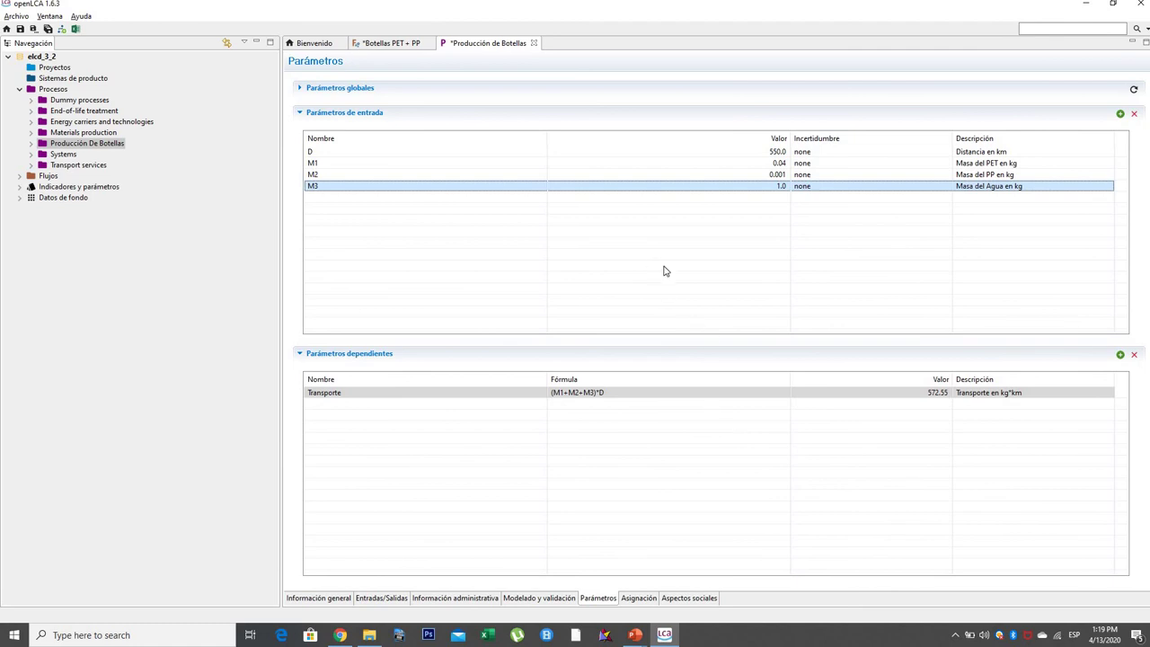
# Add an input parameter Eficiencia with value 0.8 and the description "Eficiencia de Energía"
pyautogui.click(1121, 117)
pyautogui.click(329, 198)
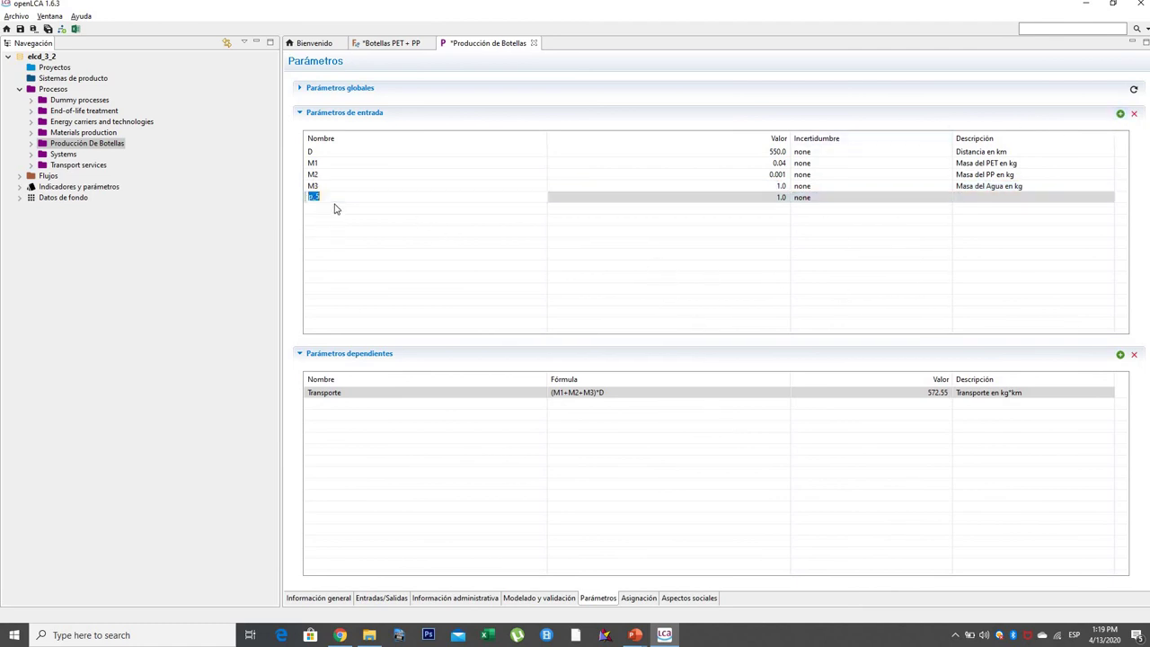
pyautogui.write('Eficiencia')
pyautogui.press('Return')
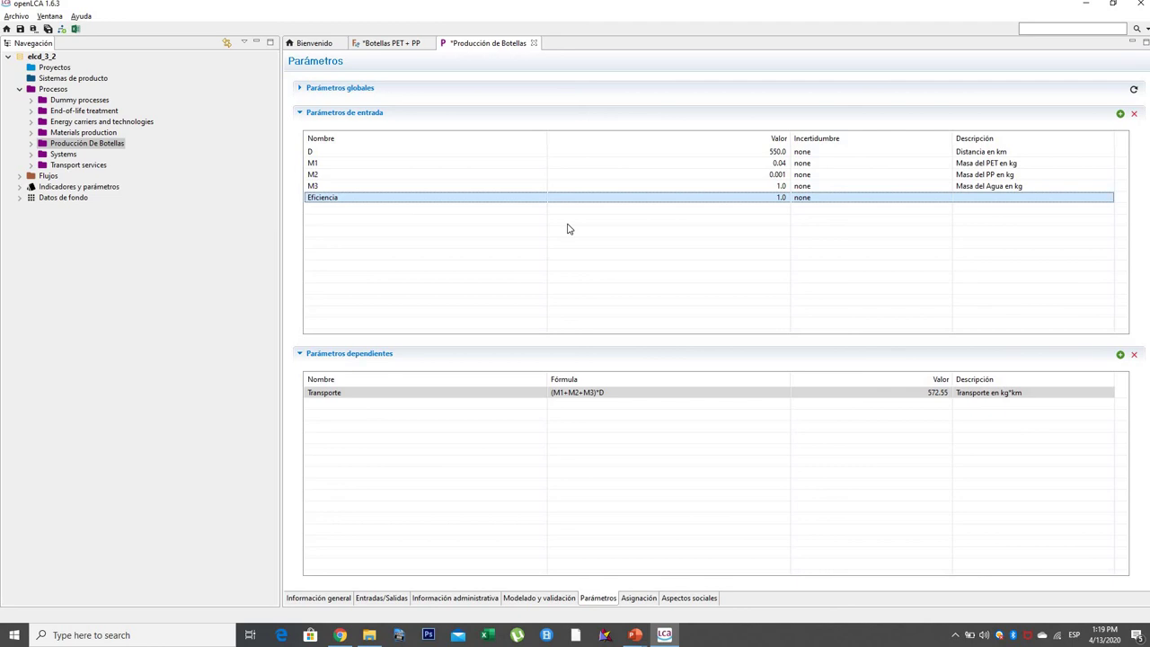
pyautogui.click(779, 200)
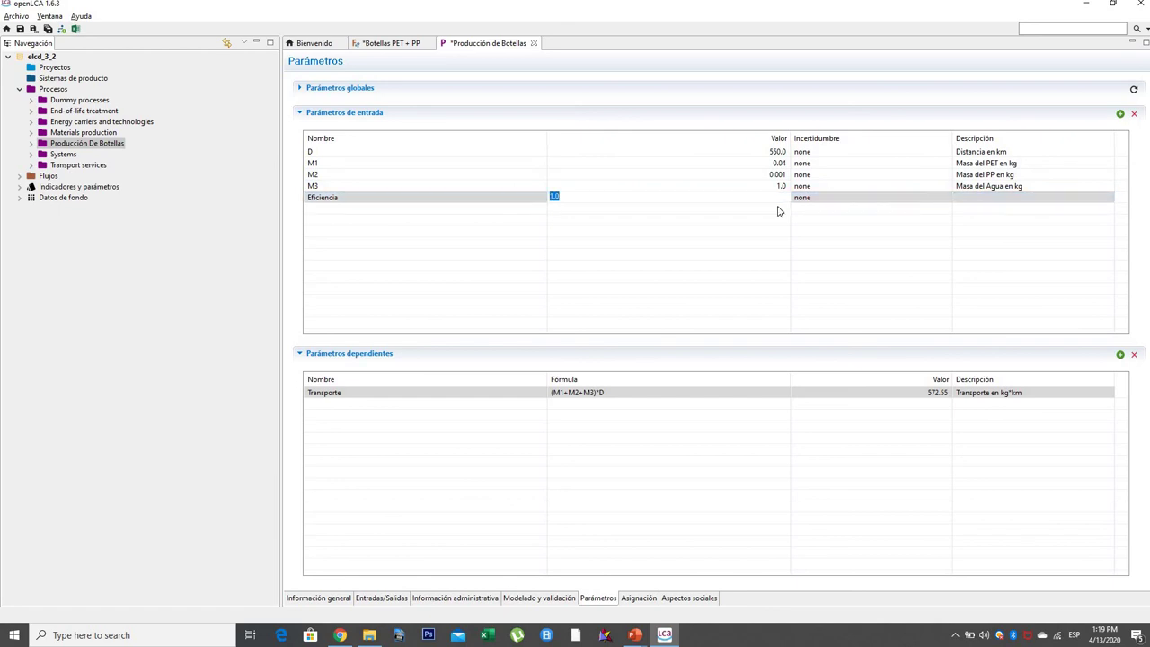
pyautogui.write('0.8')
pyautogui.click(751, 200)
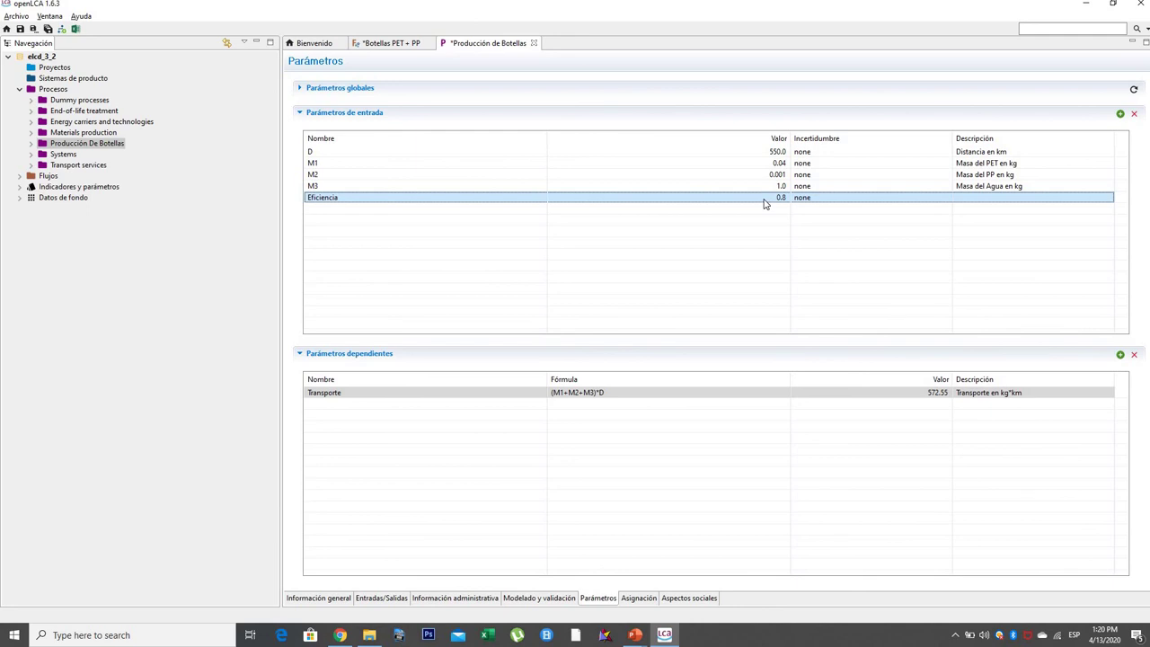
pyautogui.click(974, 198)
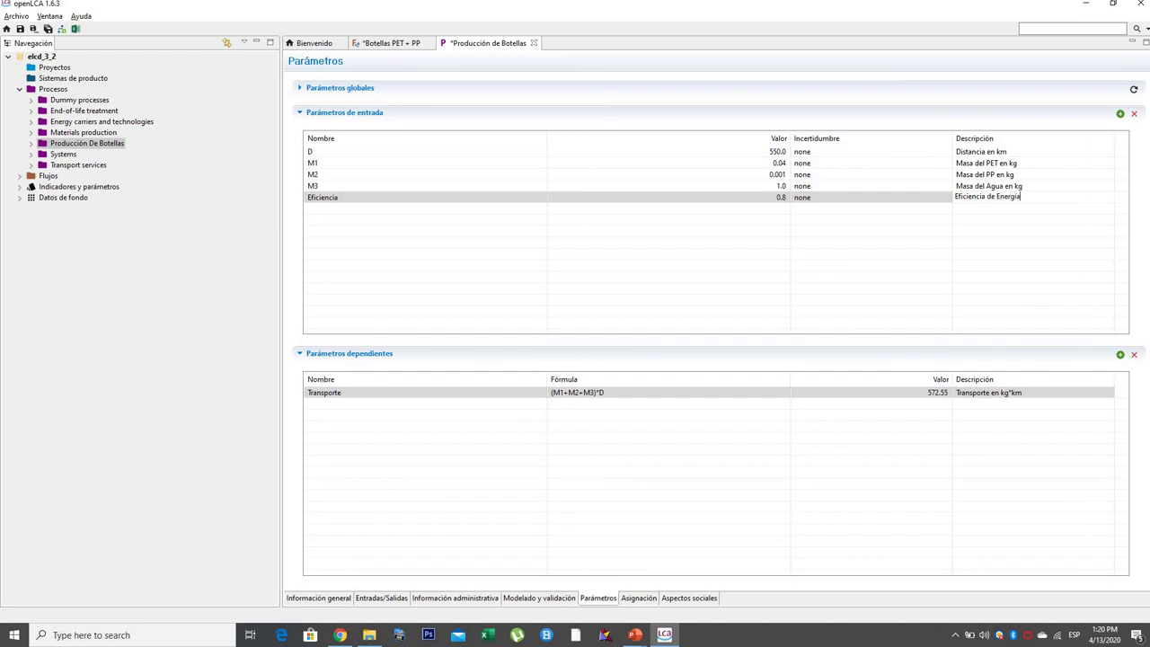
pyautogui.click(780, 195)
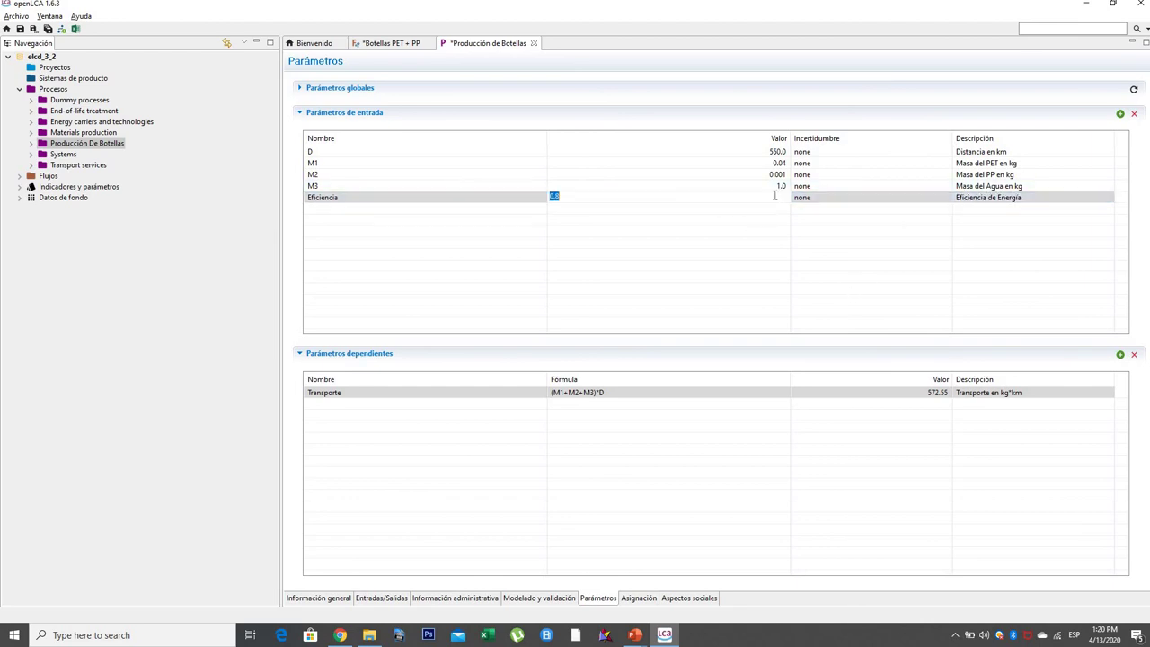
pyautogui.press('Return')
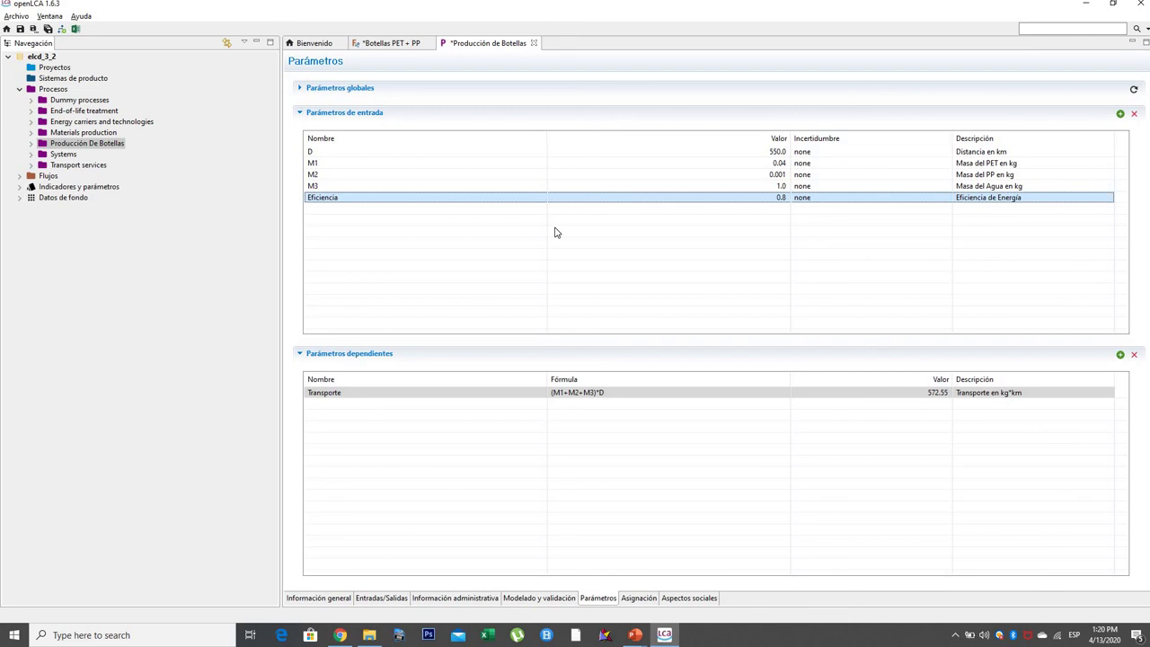
# Add an input parameter P with value 0.12 and the description "Potencia en KW/m3"
pyautogui.click(1121, 115)
pyautogui.click(335, 210)
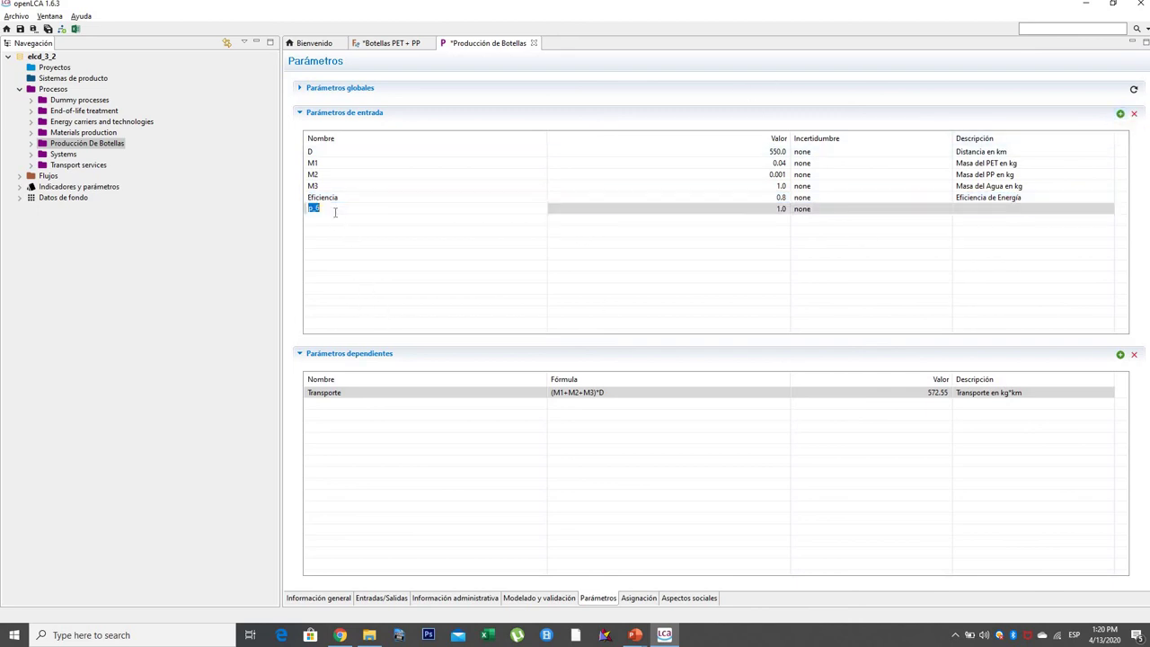
pyautogui.write('P')
pyautogui.click(539, 244)
pyautogui.click(707, 212)
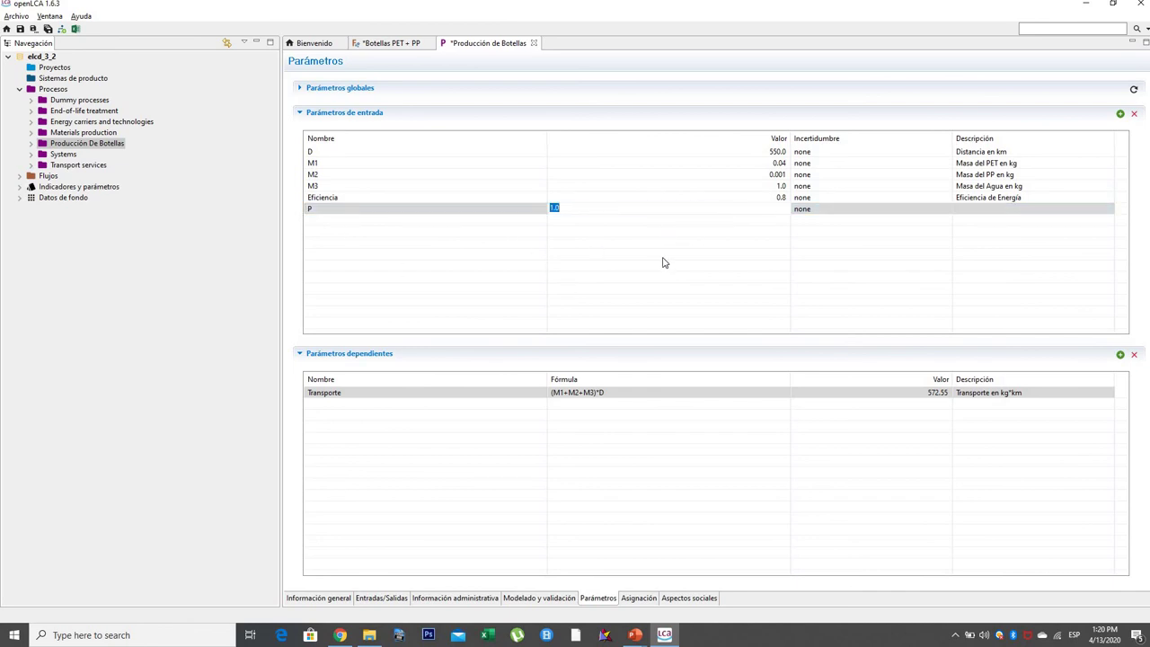
pyautogui.write('0.12')
pyautogui.press('Return')
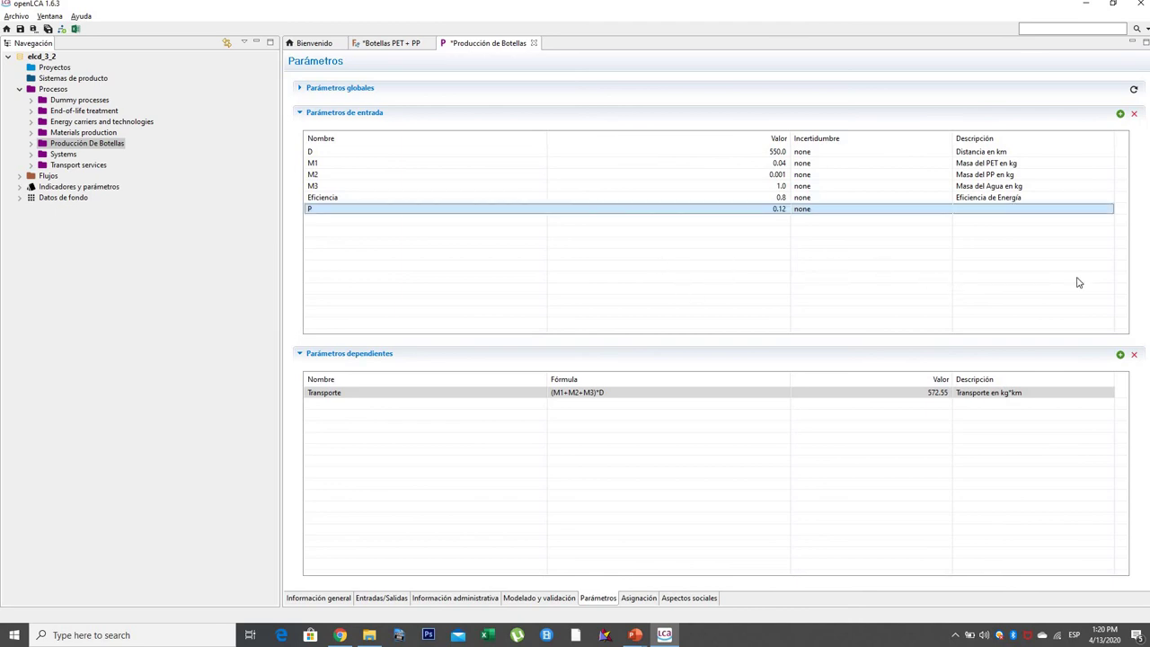
pyautogui.click(973, 211)
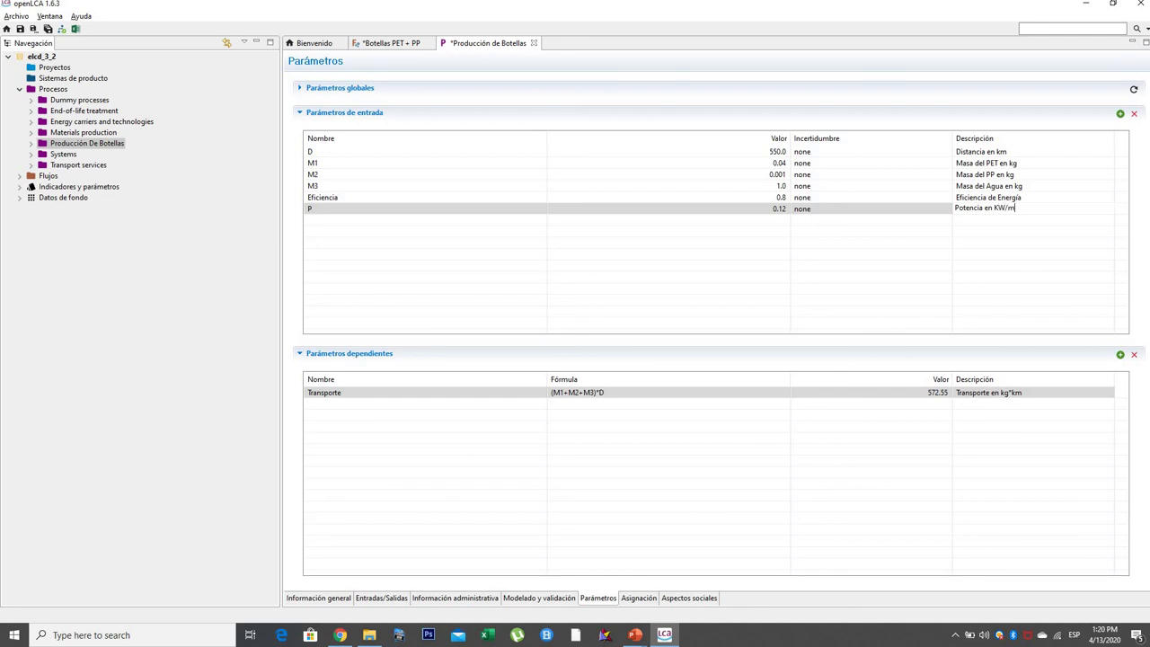
pyautogui.write('3')
pyautogui.press('Return')
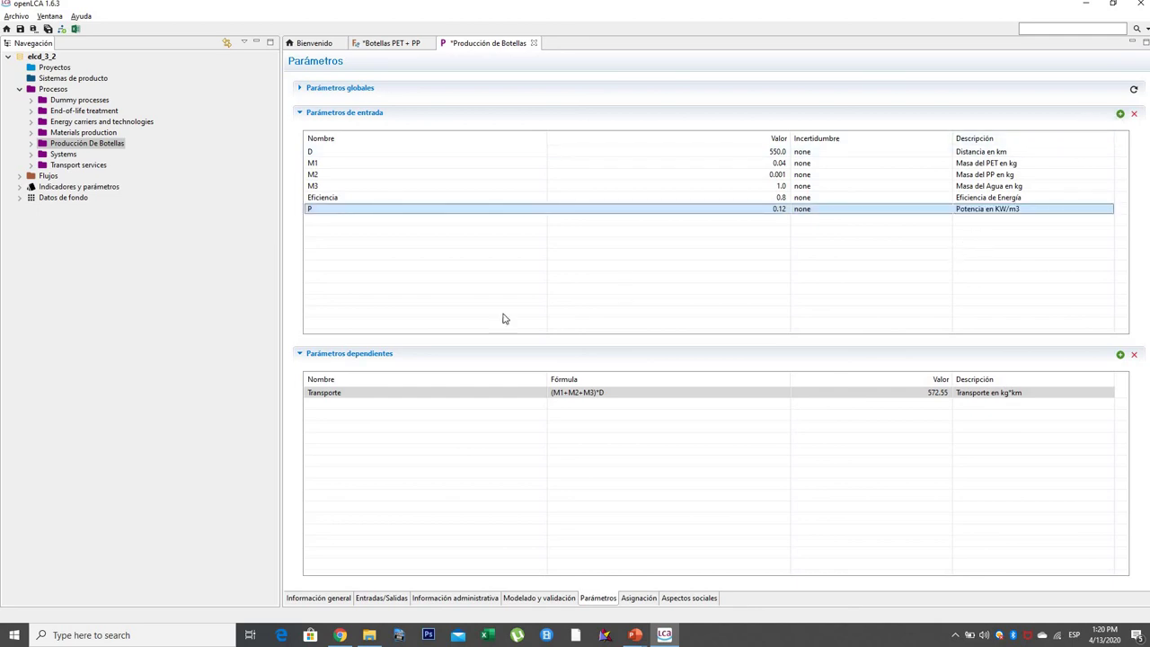
# Add an input parameter V with value 1.0 and the description "Volumen en m3", checking the example slide for the refrigerated volume
pyautogui.click(1121, 114)
pyautogui.click(323, 219)
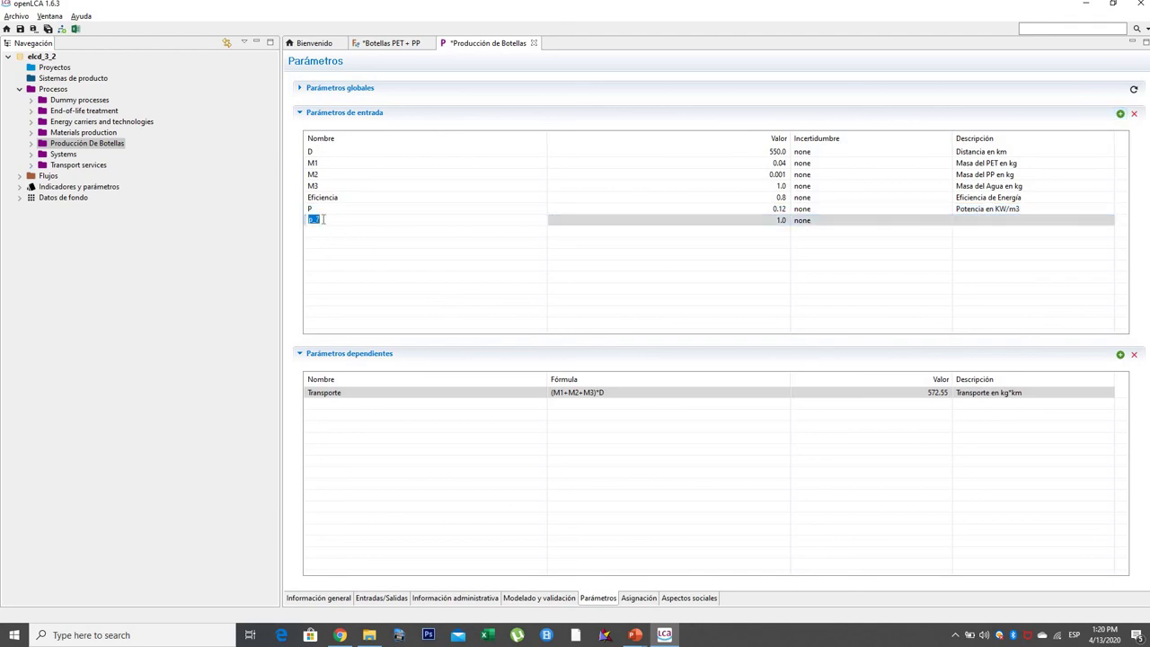
pyautogui.write('V')
pyautogui.click(750, 223)
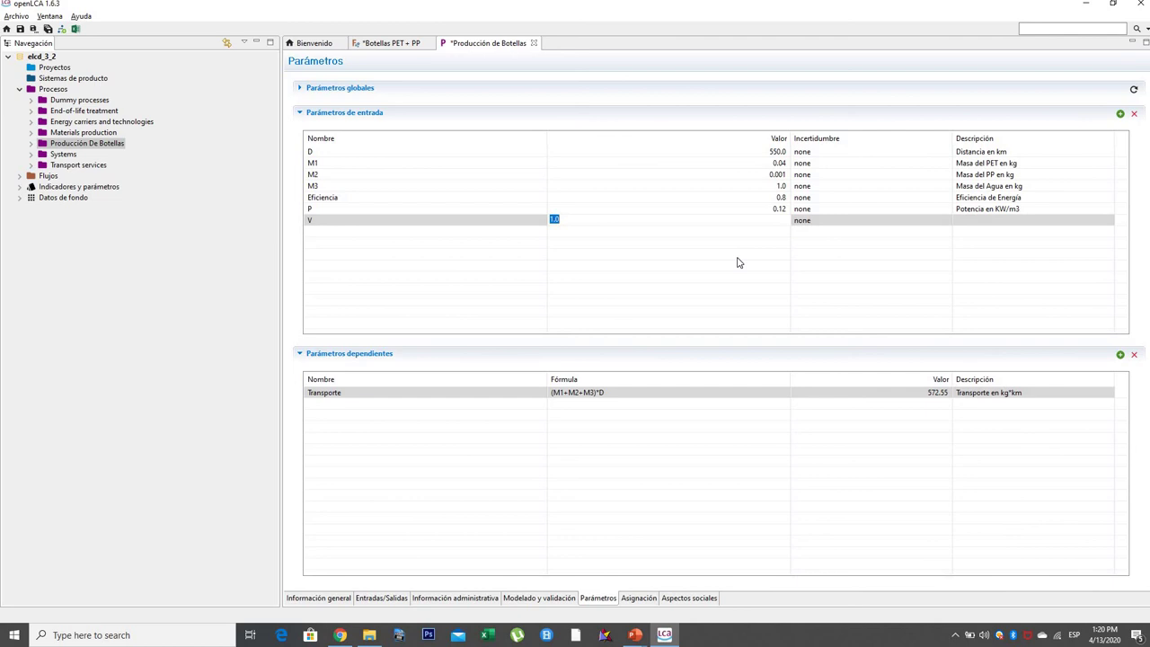
pyautogui.press('Return')
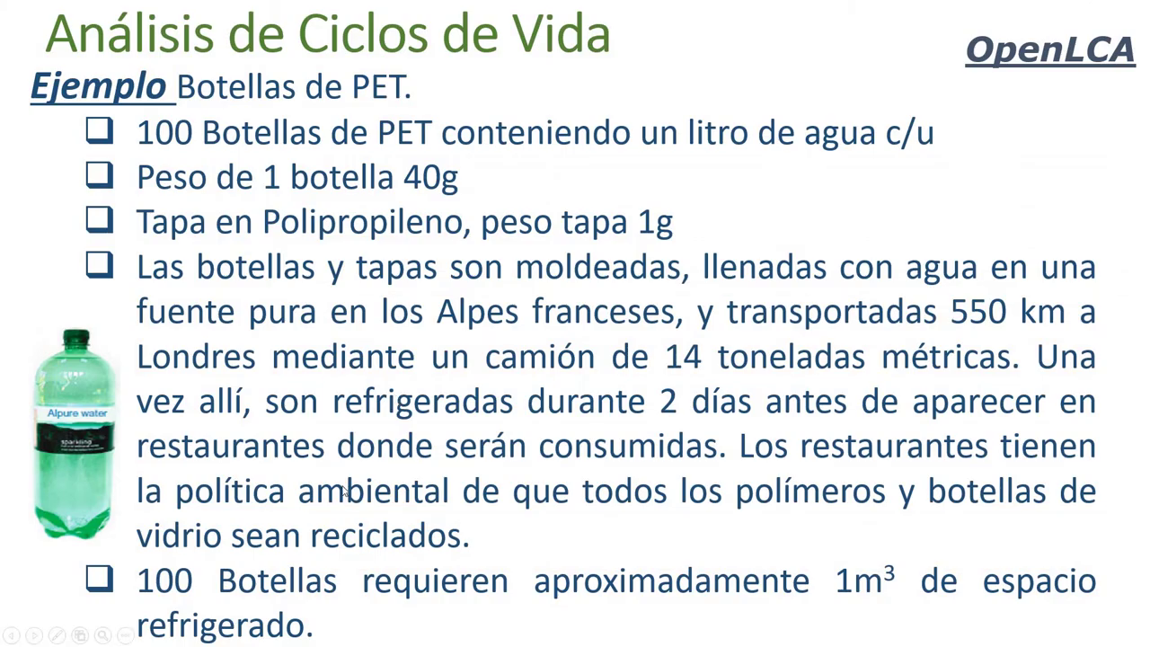
pyautogui.hotkey('alt', 'Tab')
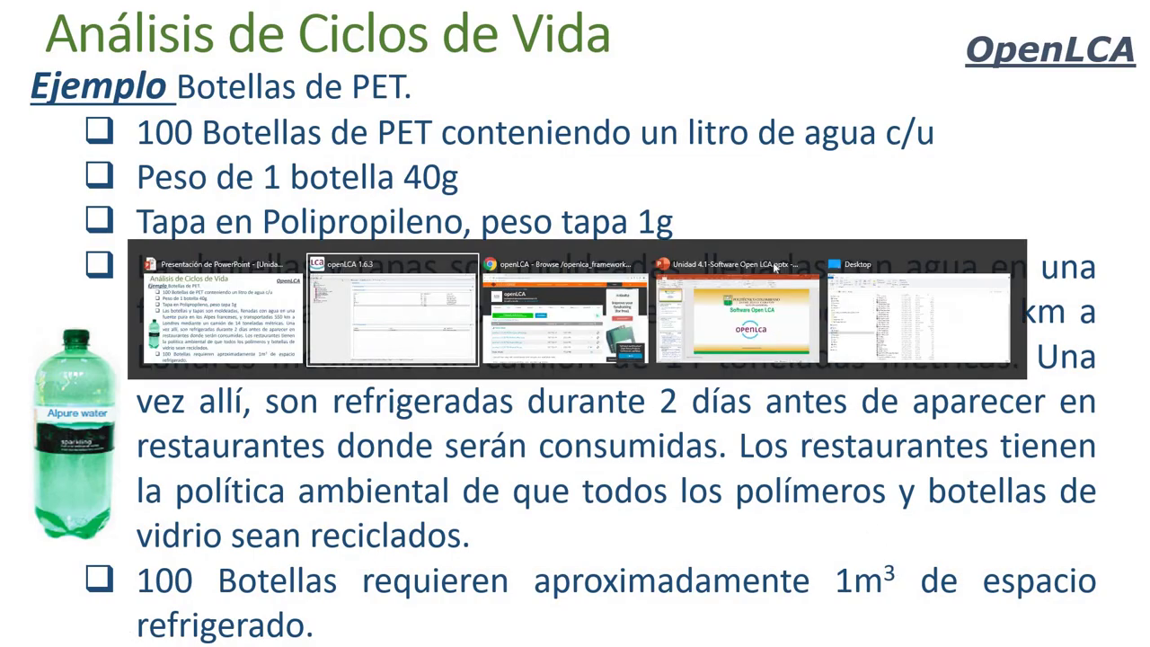
pyautogui.click(979, 219)
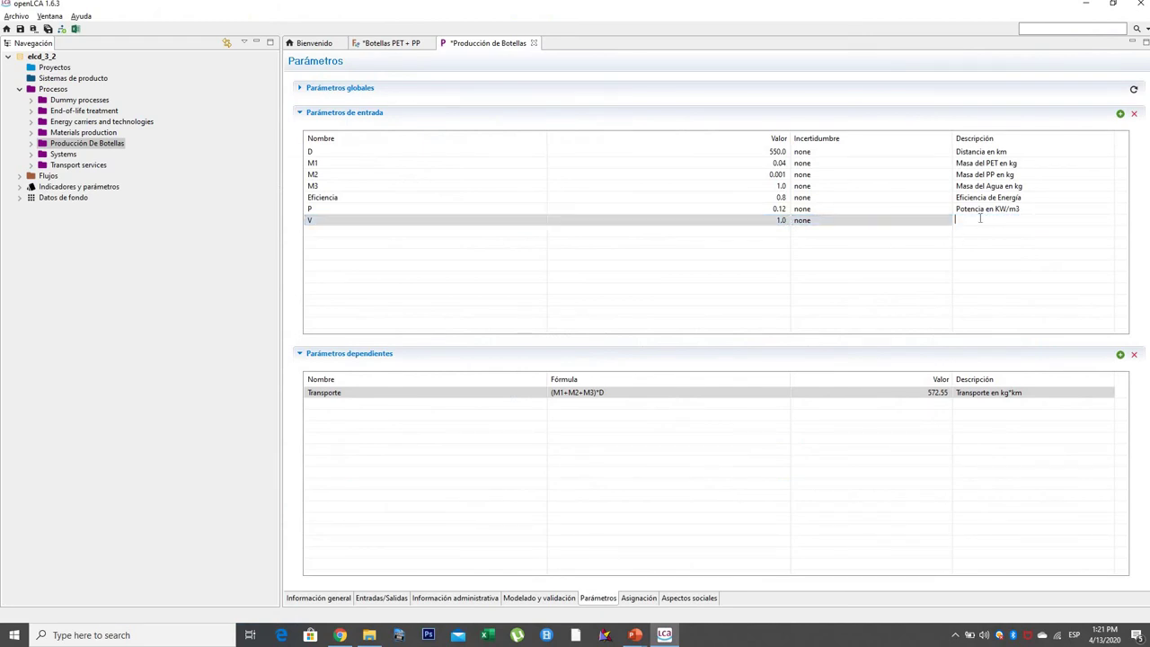
pyautogui.write('Volumen en m3')
pyautogui.click(981, 257)
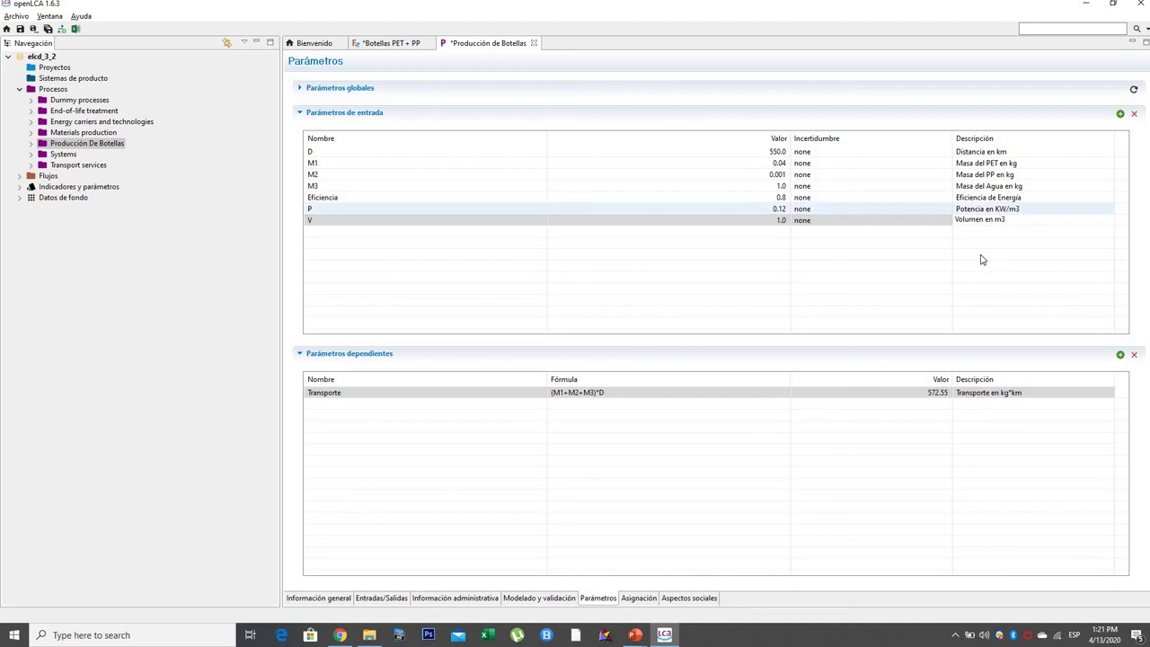
# Add an input parameter t with value 48 and the description "Tiempo en horas"
pyautogui.click(1121, 113)
pyautogui.click(326, 231)
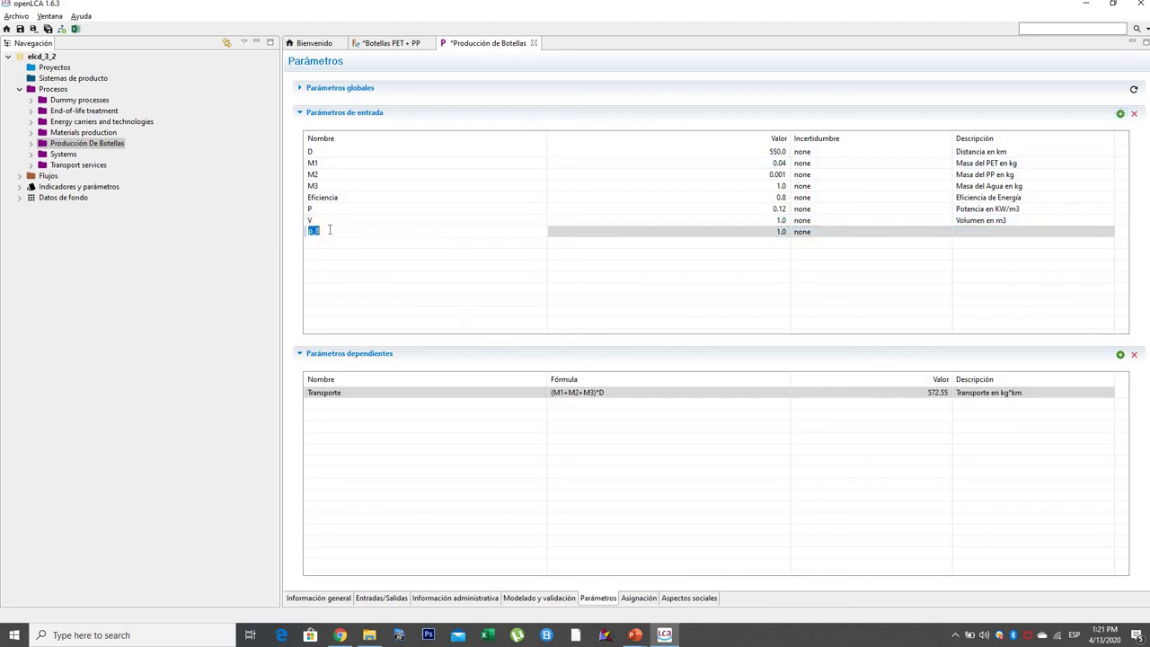
pyautogui.write('t')
pyautogui.press('Return')
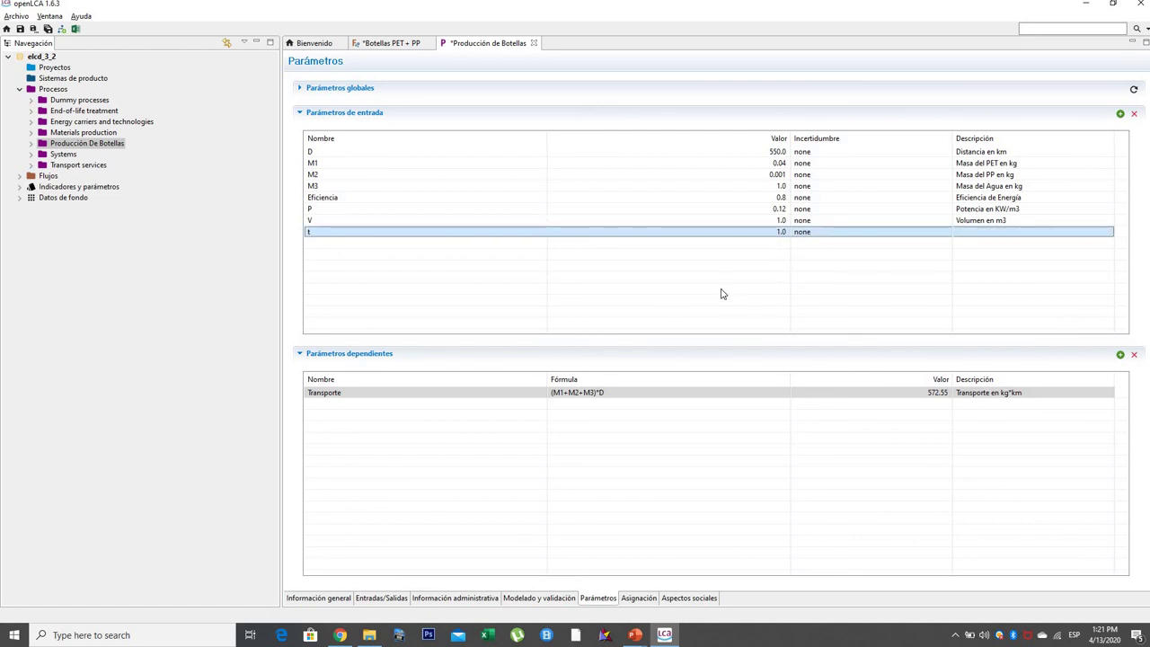
pyautogui.click(778, 232)
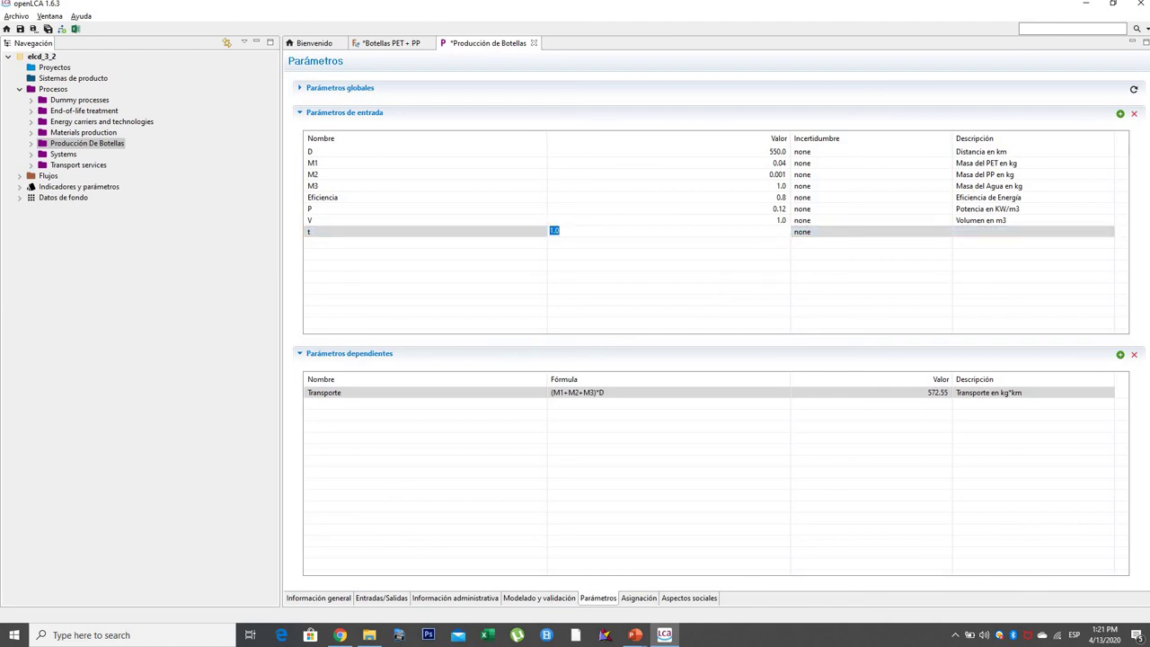
pyautogui.write('48')
pyautogui.press('Return')
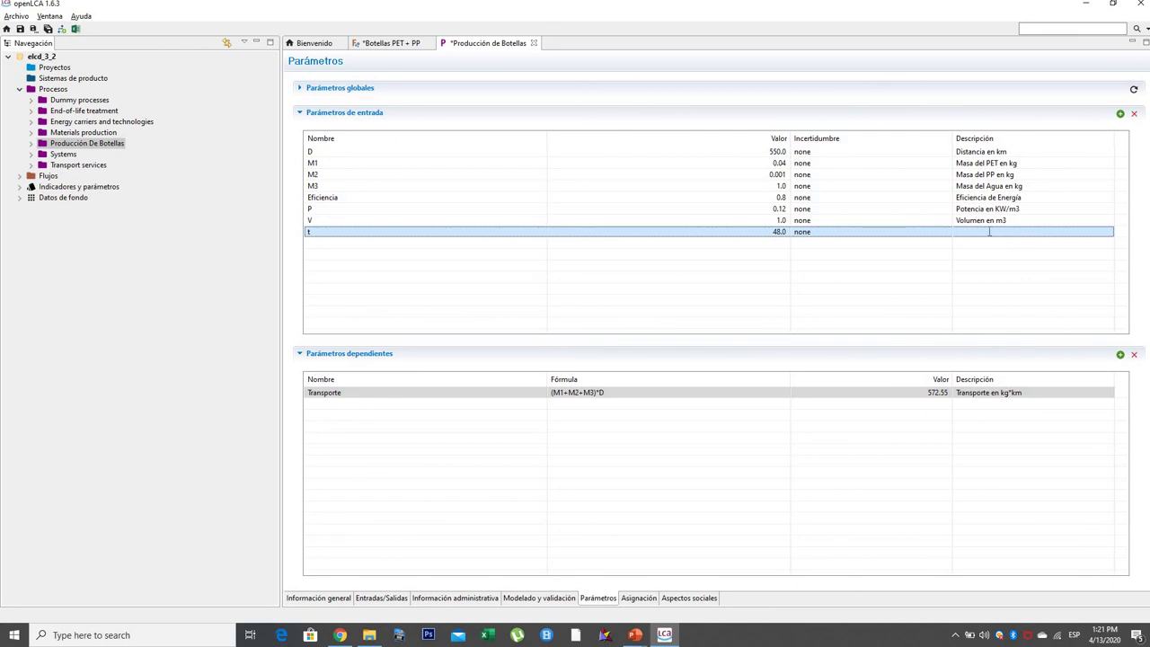
pyautogui.click(989, 231)
pyautogui.write('Ti')
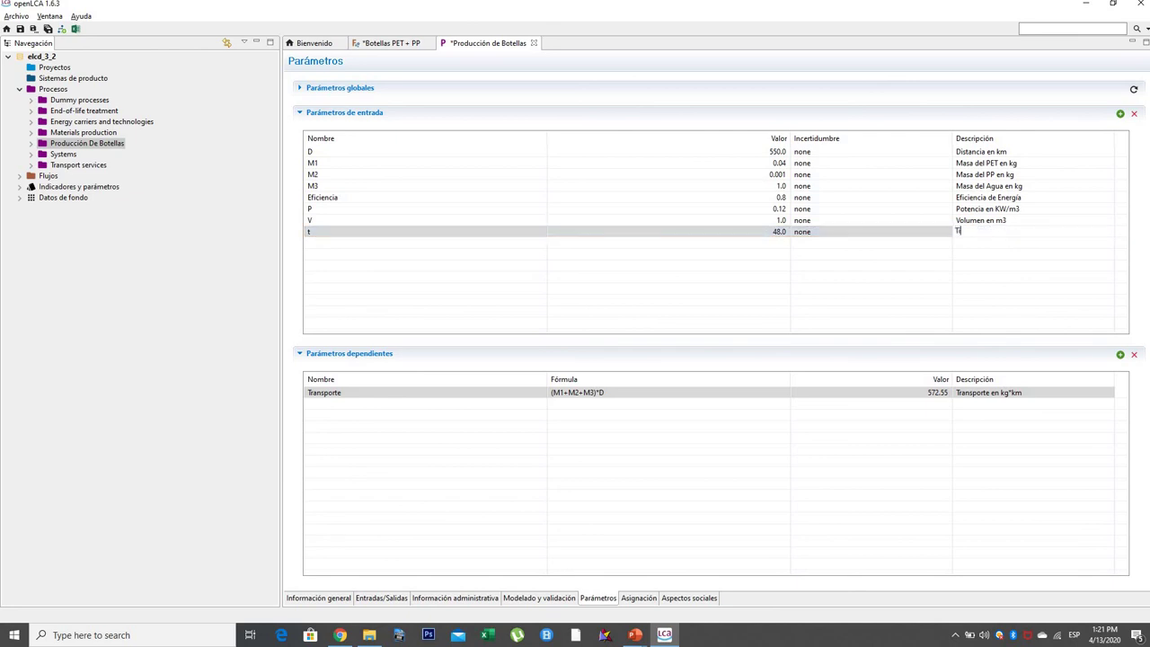
pyautogui.write('empo en horas')
pyautogui.press('Return')
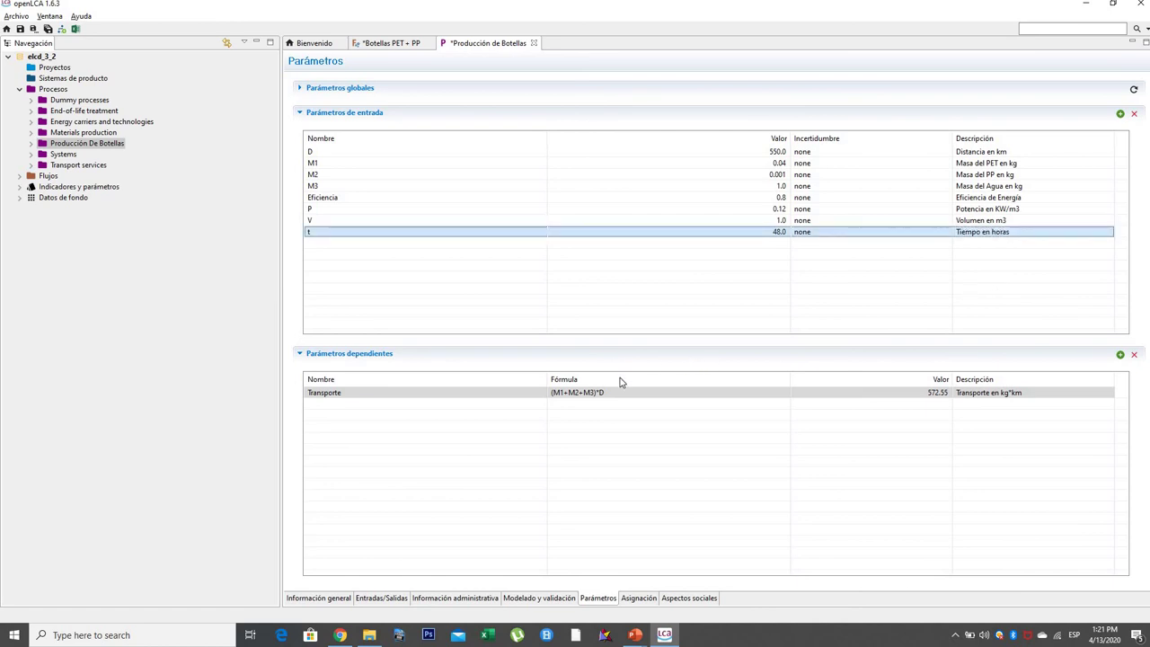
# Add a dependent parameter and name it Energia, without the accent
pyautogui.click(619, 438)
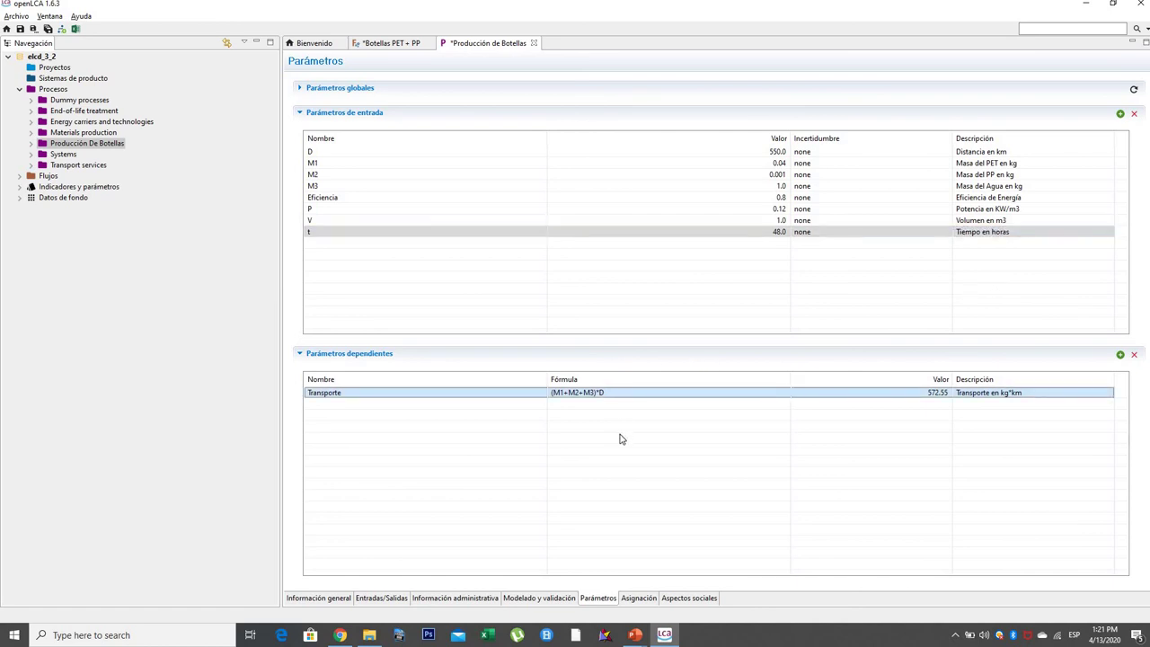
pyautogui.click(1121, 355)
pyautogui.click(332, 407)
pyautogui.write('E')
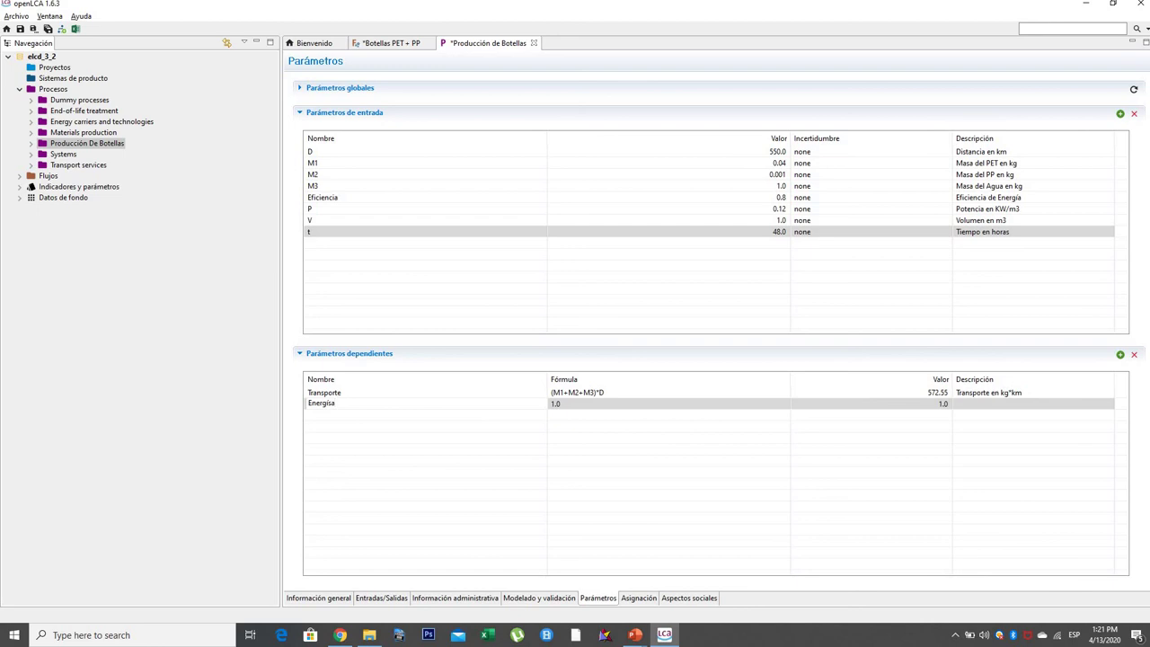
pyautogui.write('nergía')
pyautogui.click(513, 440)
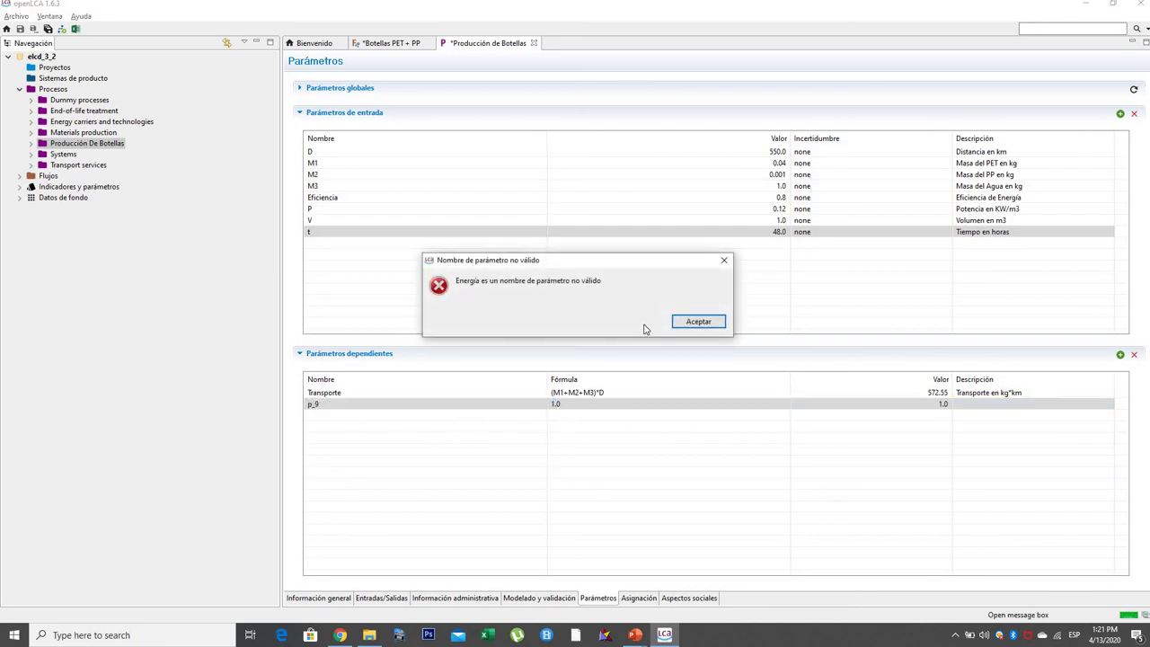
pyautogui.click(689, 324)
pyautogui.click(334, 408)
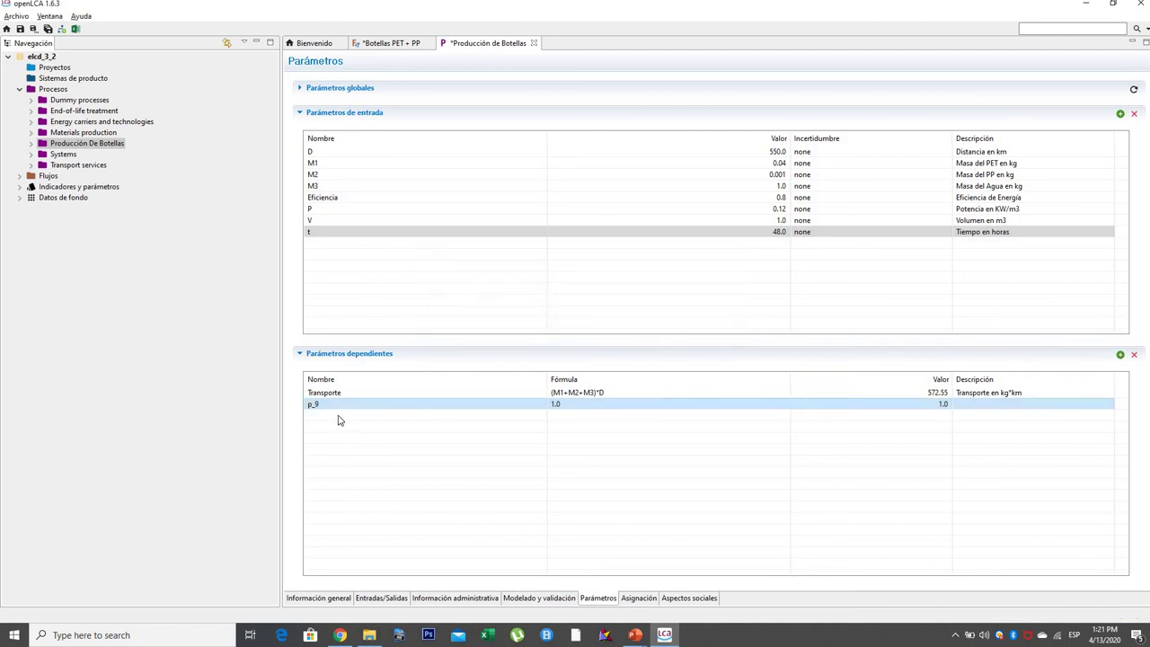
pyautogui.write('Ene')
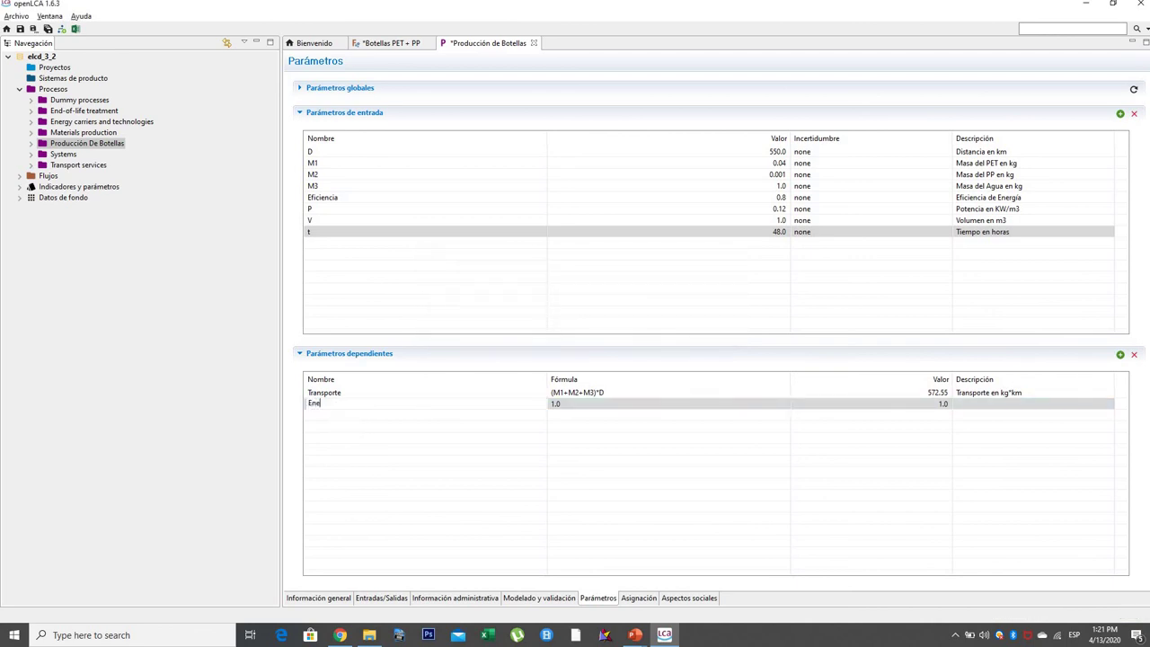
pyautogui.write('rgía')
pyautogui.click(580, 404)
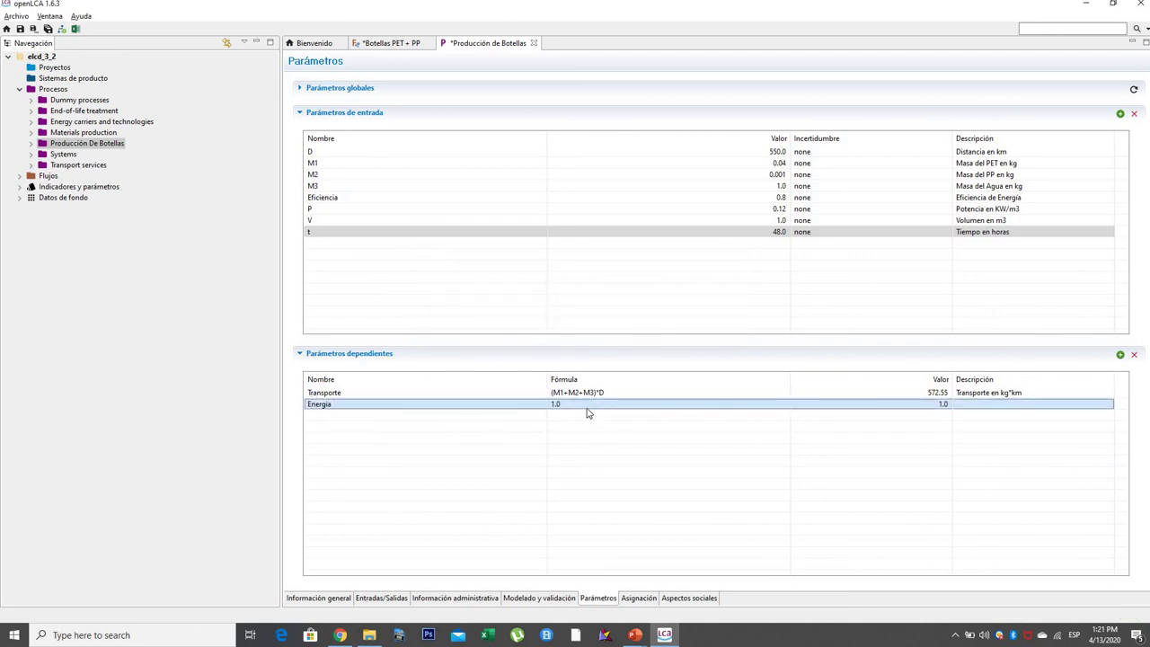
# Set the Energia parameter's formula to P*t*V*3.6/Eficiencia and its description to "Energía en el uso"
pyautogui.click(581, 405)
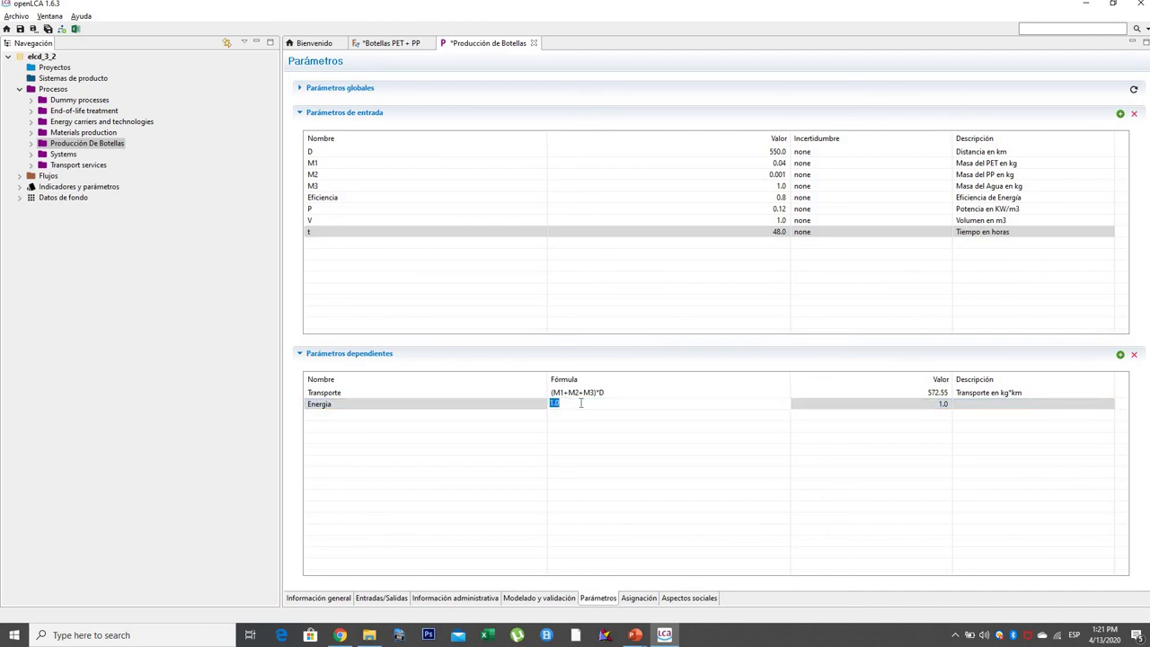
pyautogui.write('P')
pyautogui.write('ciua')
pyautogui.write('a')
pyautogui.press('Return')
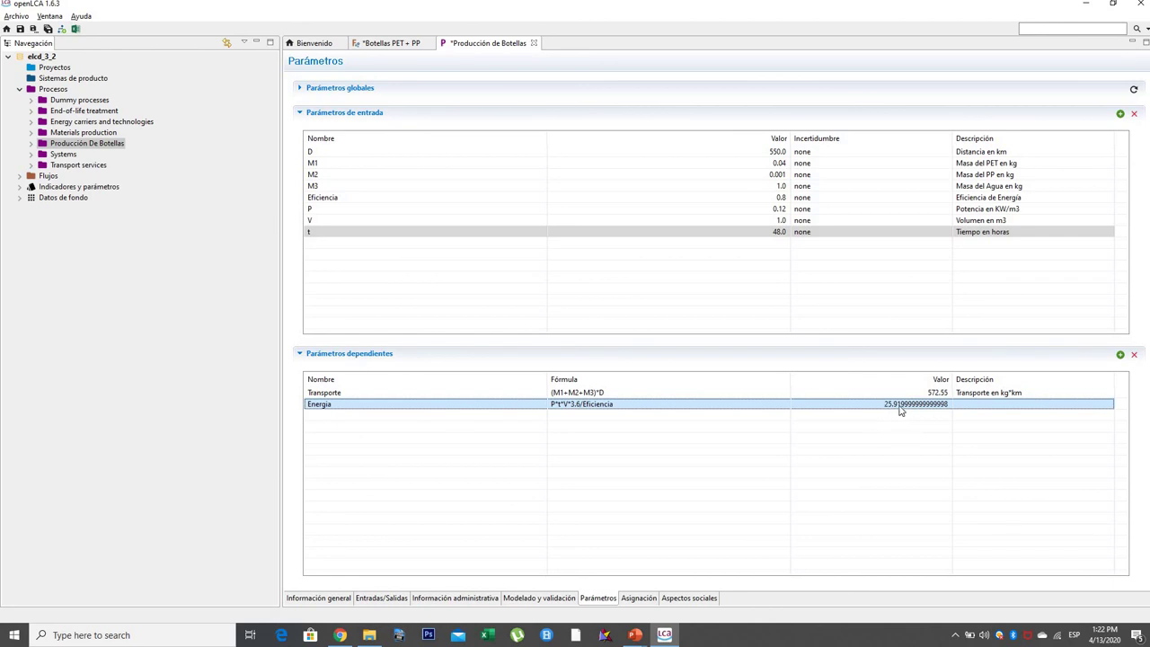
pyautogui.click(1008, 405)
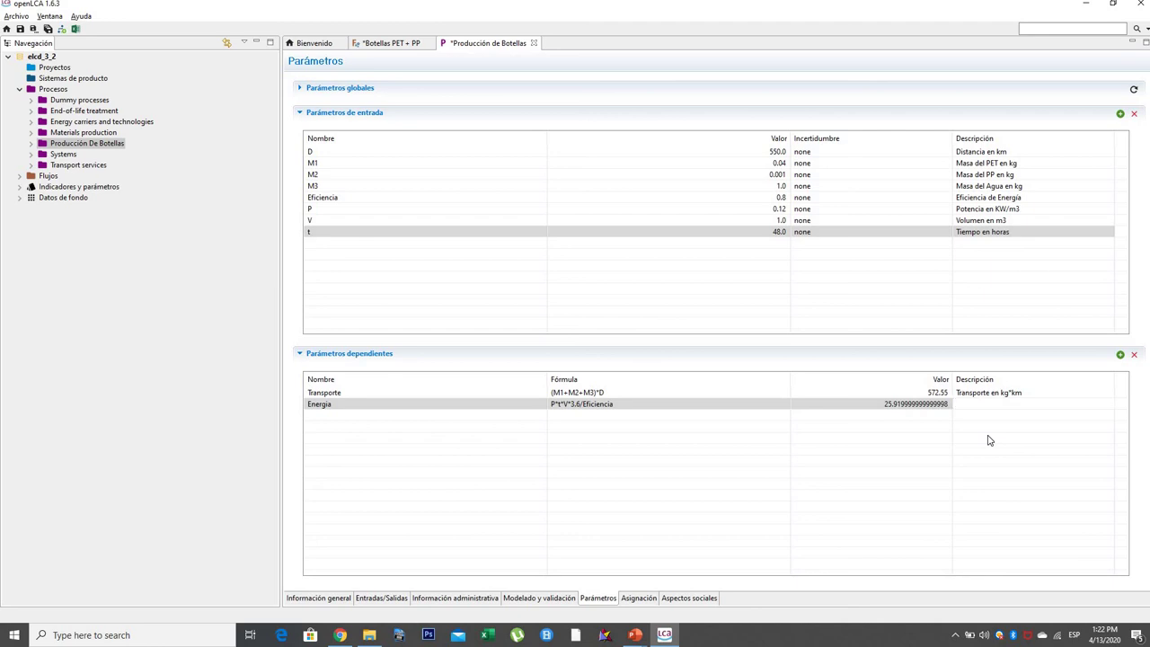
pyautogui.write('Energía en el uso')
pyautogui.click(596, 567)
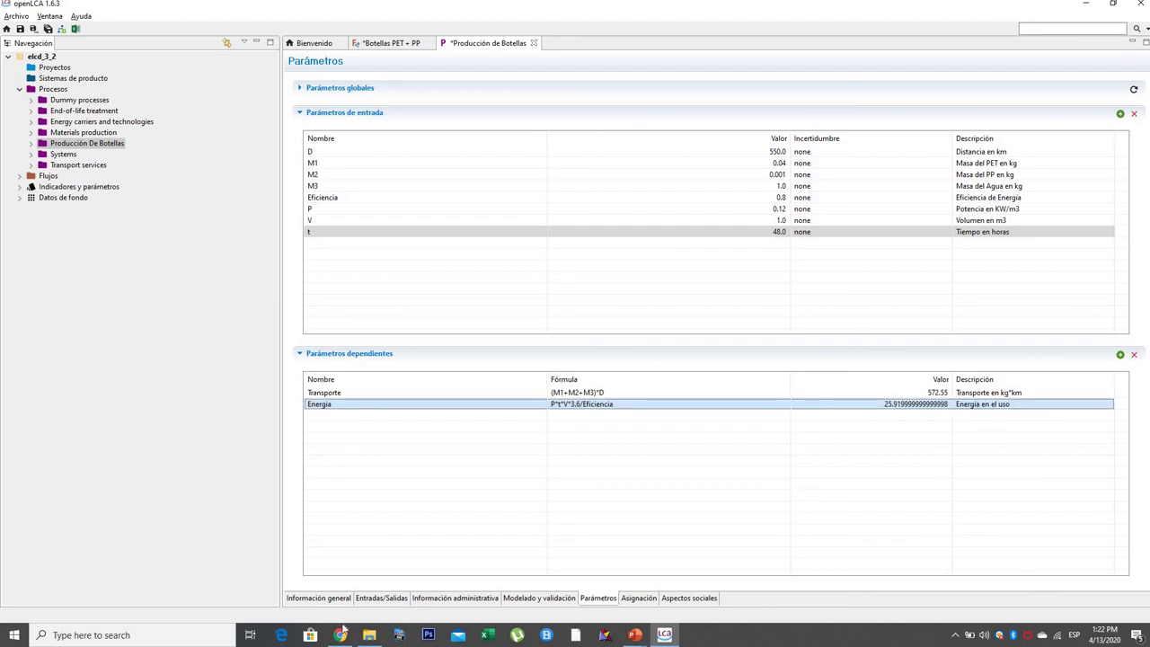
# Add the lowercase "electricity" flow from Energy carriers and technologies to the process inputs, filtering the flows by "electricity"
pyautogui.click(381, 597)
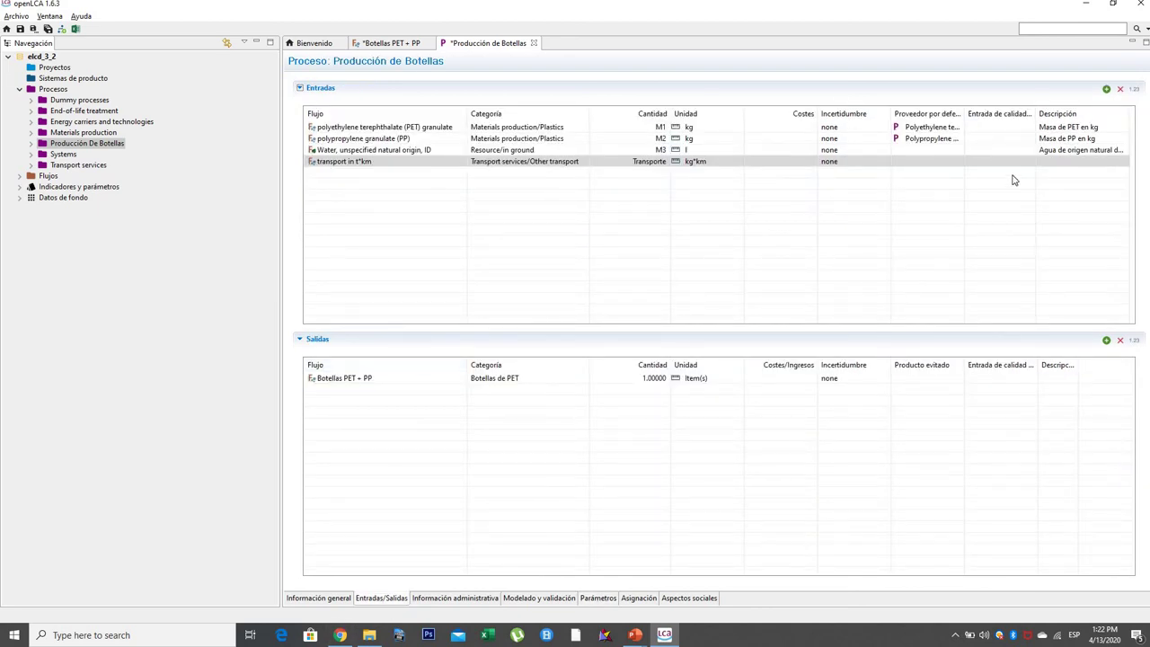
pyautogui.click(1106, 89)
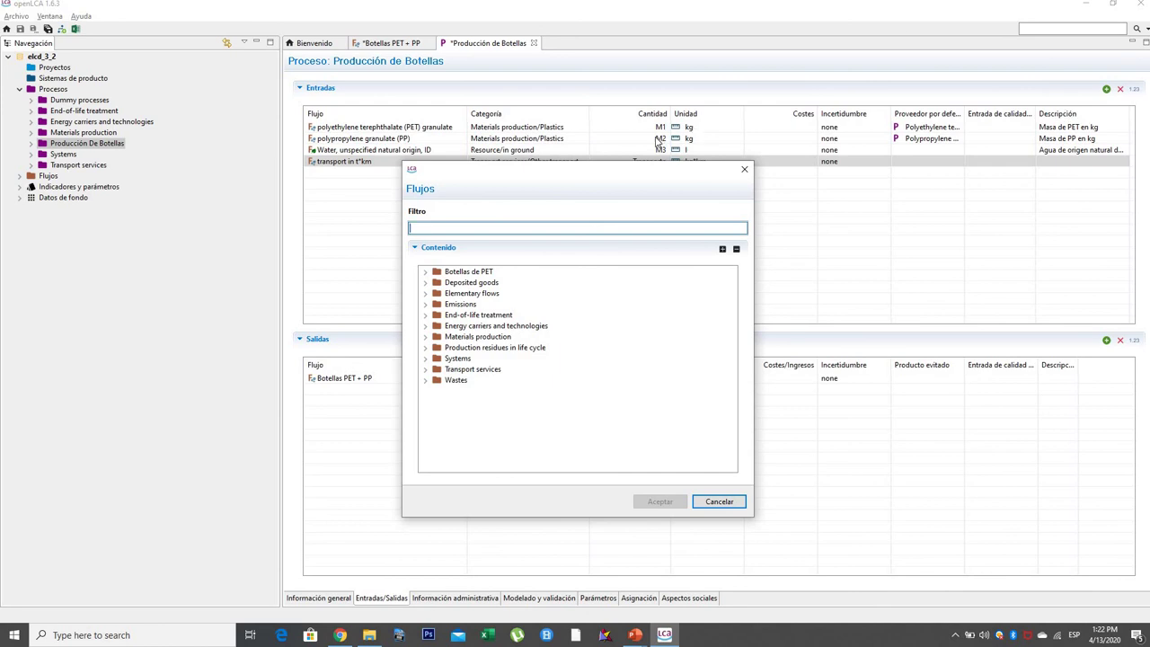
pyautogui.write('electric i')
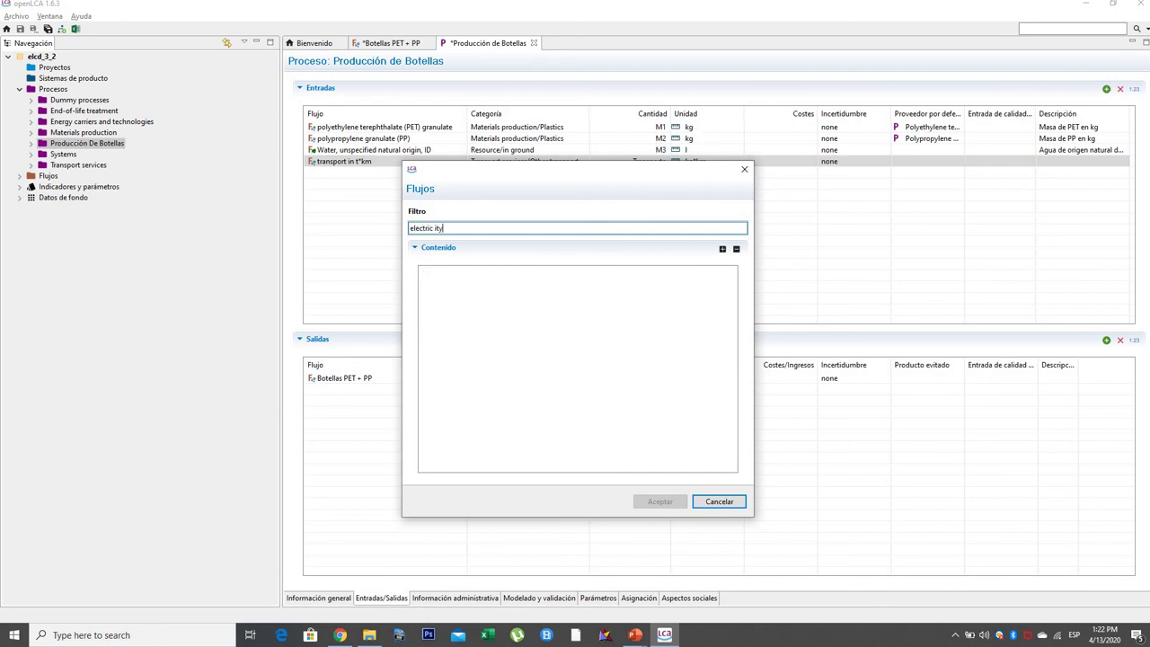
pyautogui.write('ty')
pyautogui.press('BackSpace')
pyautogui.press('BackSpace')
pyautogui.press('BackSpace')
pyautogui.press('BackSpace')
pyautogui.write('it')
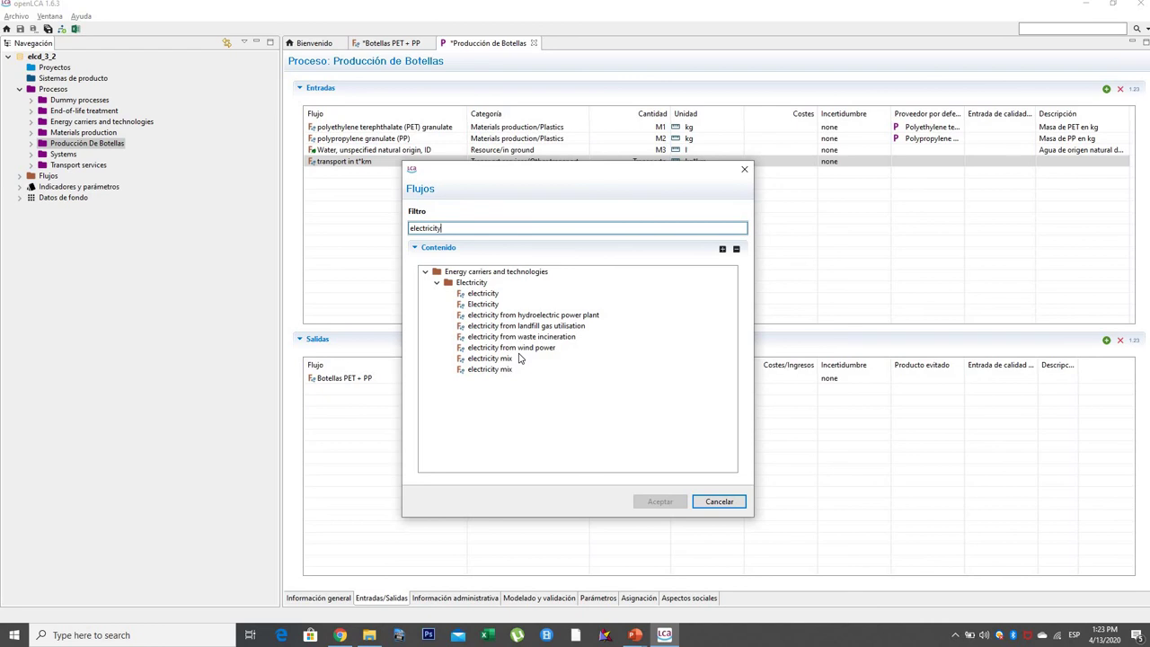
pyautogui.click(494, 294)
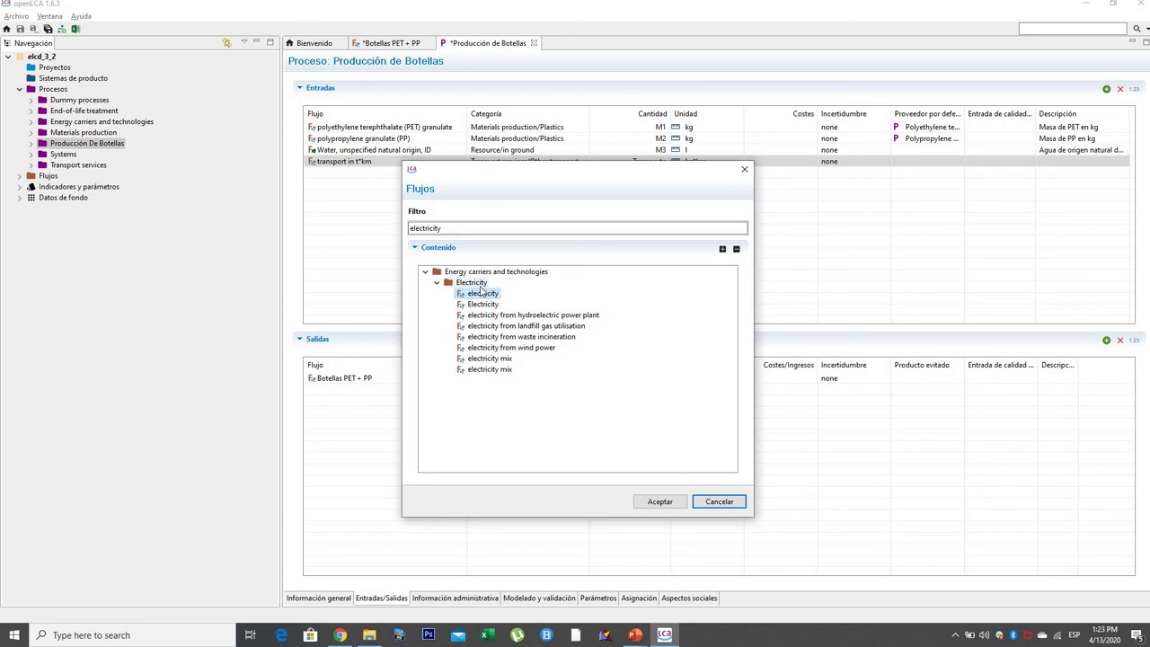
pyautogui.click(658, 502)
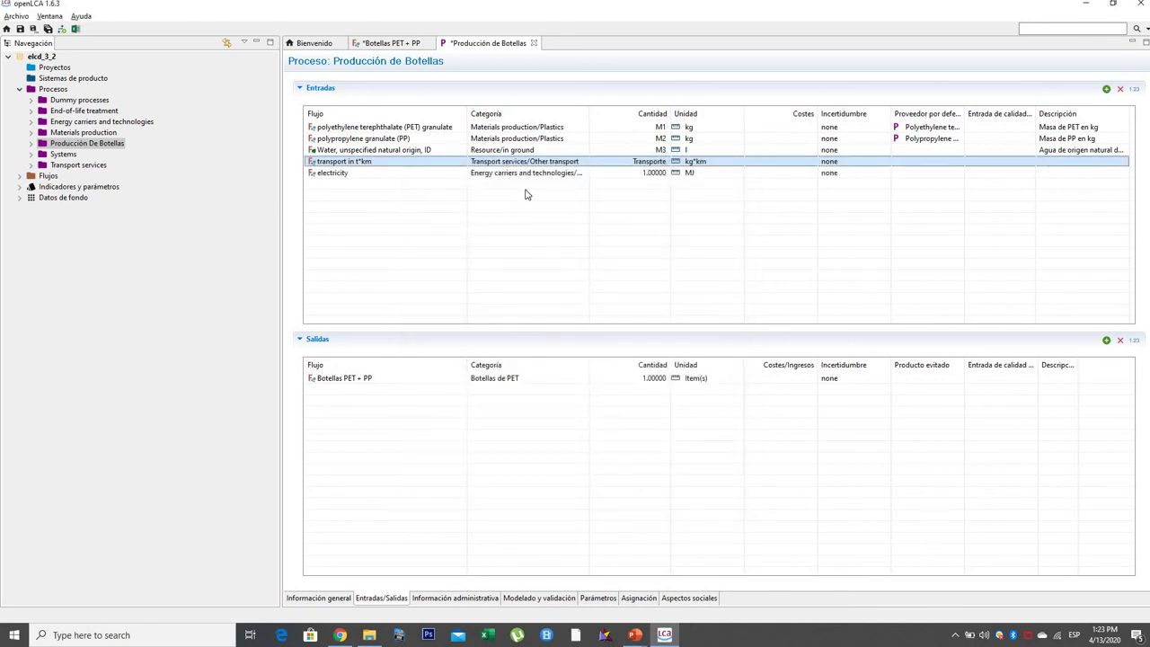
# Set the electricity input's amount to the Energia parameter, checking its name among the dependent parameters
pyautogui.click(696, 174)
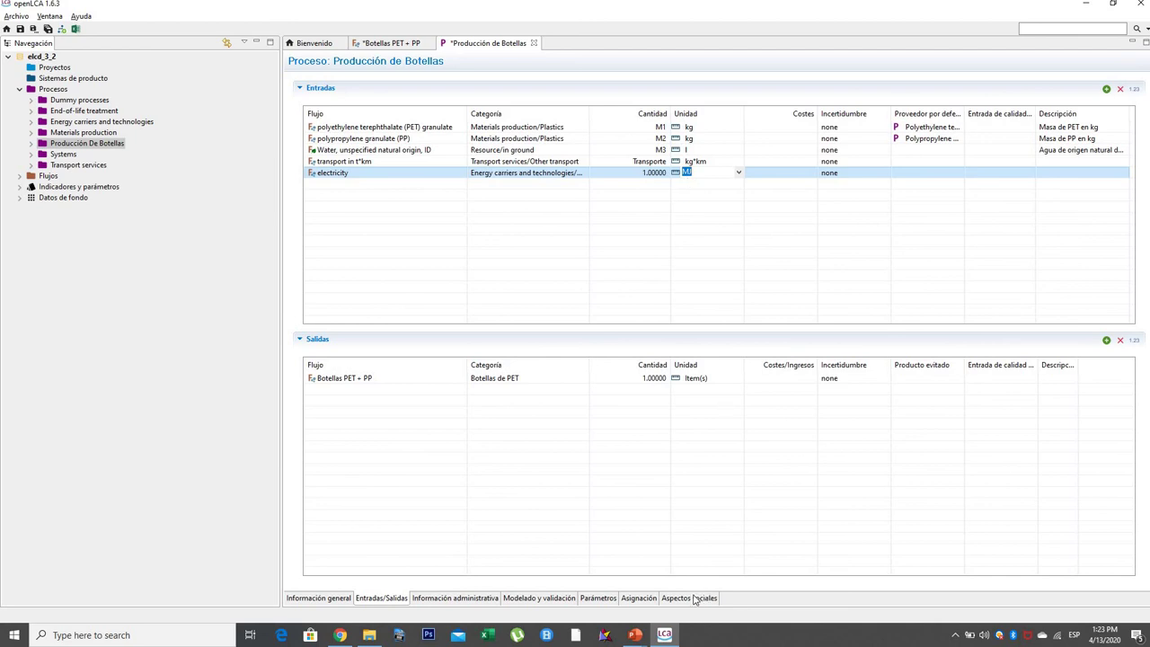
pyautogui.click(599, 598)
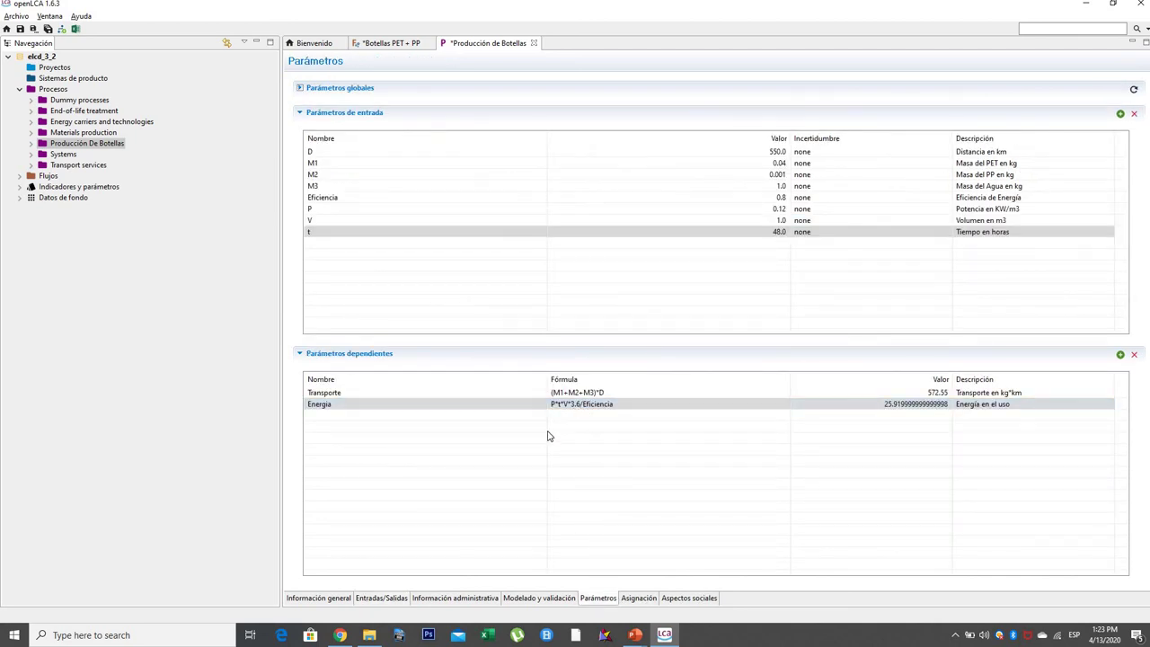
pyautogui.click(387, 598)
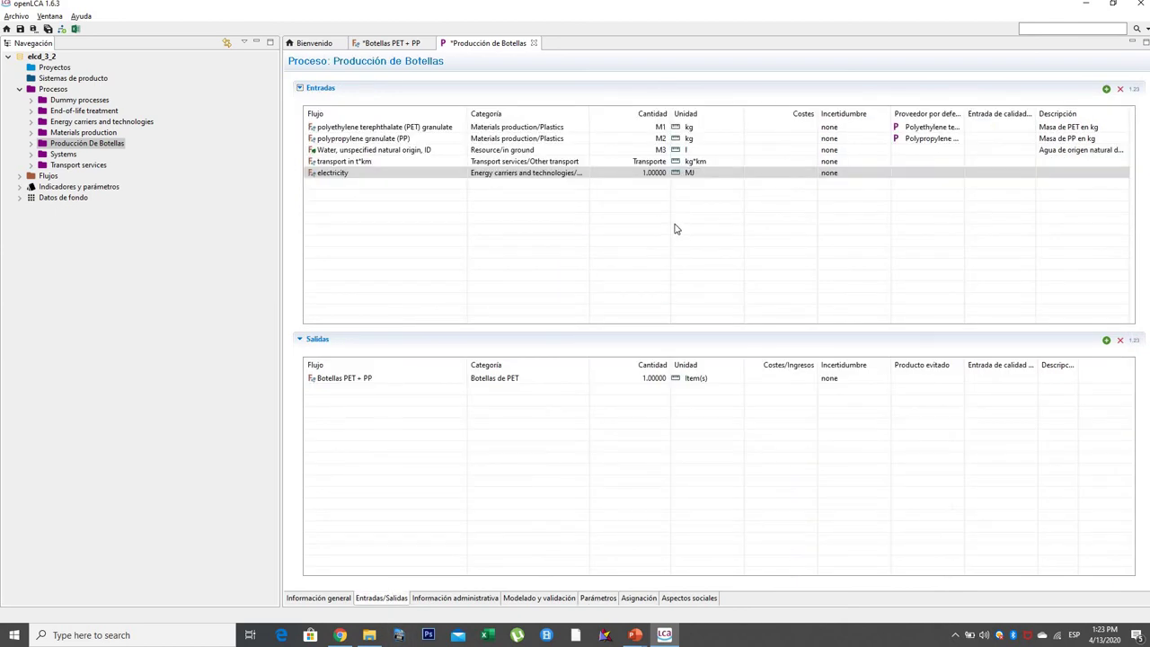
pyautogui.click(659, 176)
pyautogui.click(660, 176)
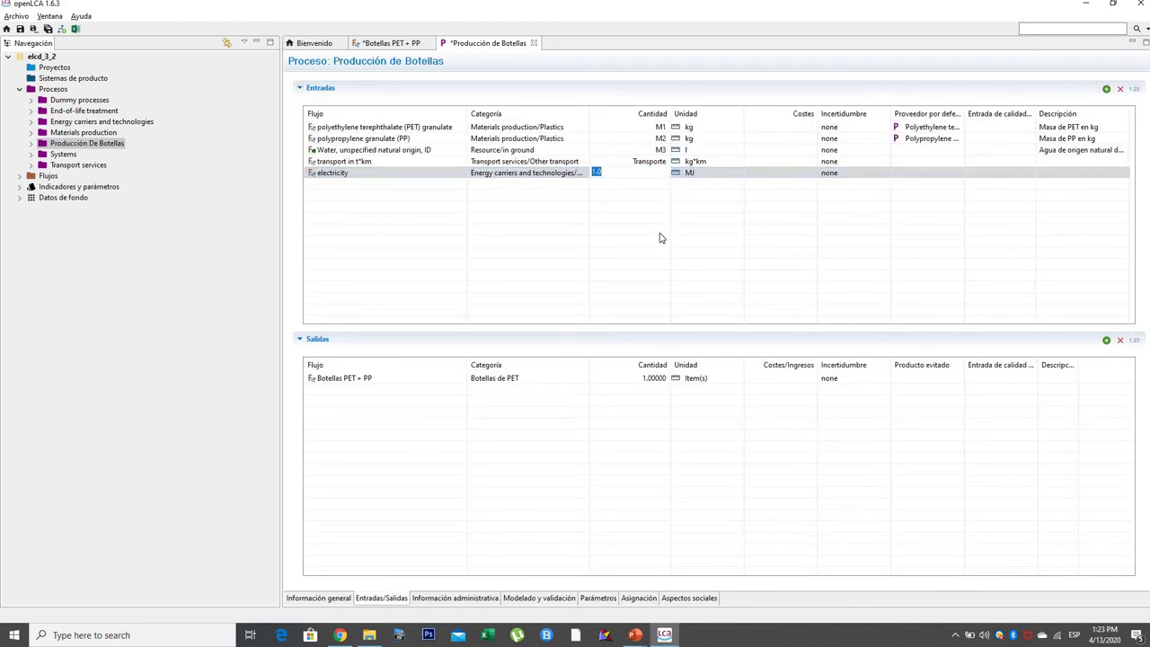
pyautogui.write('Energia')
pyautogui.press('Return')
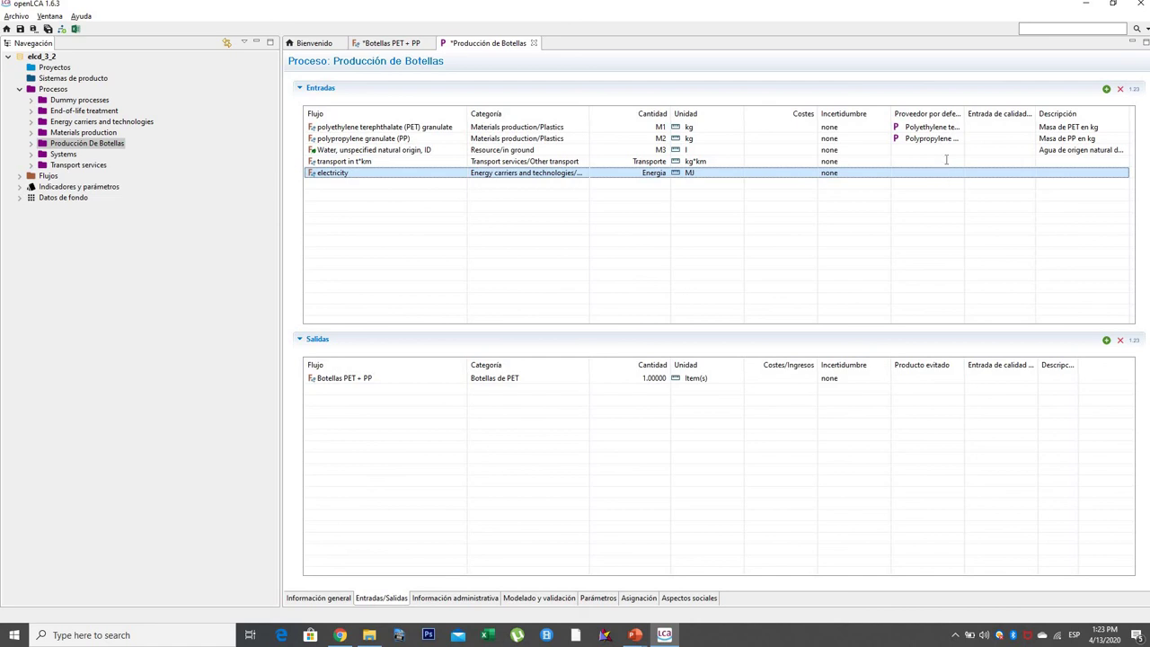
# Set the default providers: the Euro 0-4 mix lorry transport with 22 t total weight for transport, and Dummy_electricity for electricity
pyautogui.click(960, 164)
pyautogui.click(959, 164)
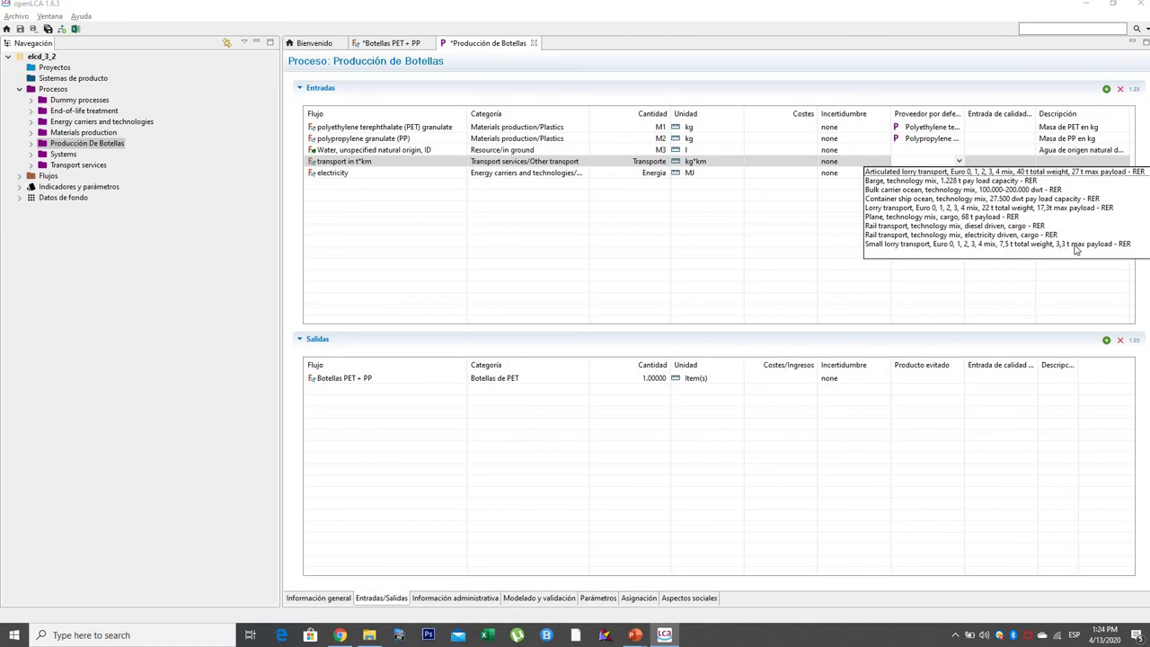
pyautogui.click(1001, 210)
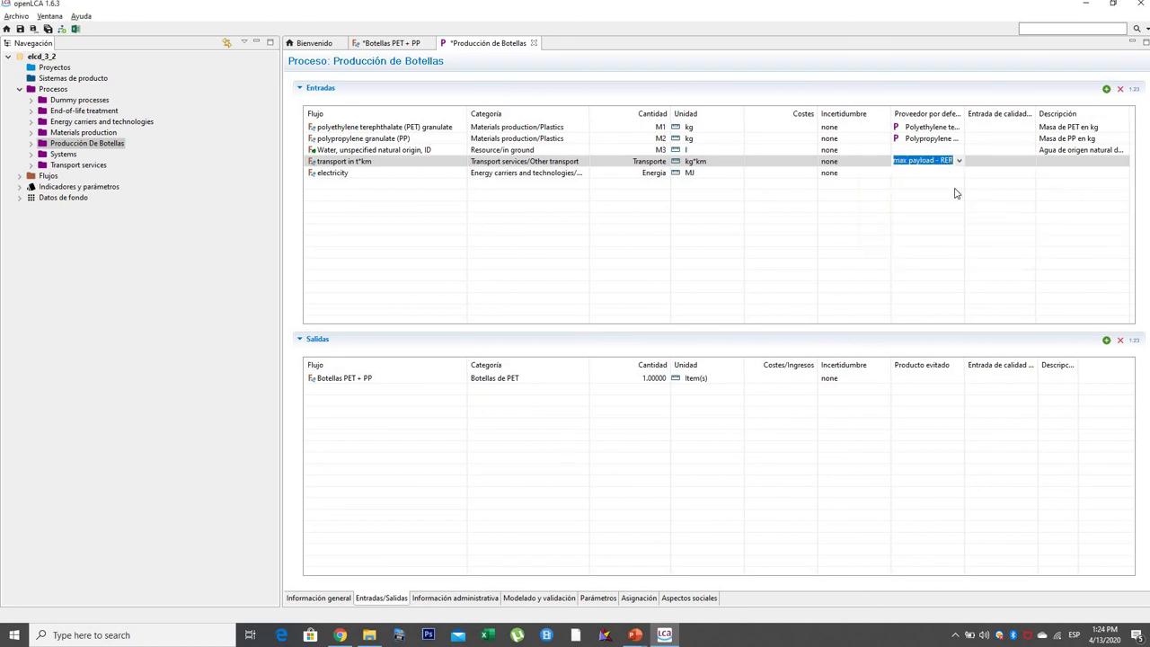
pyautogui.click(958, 175)
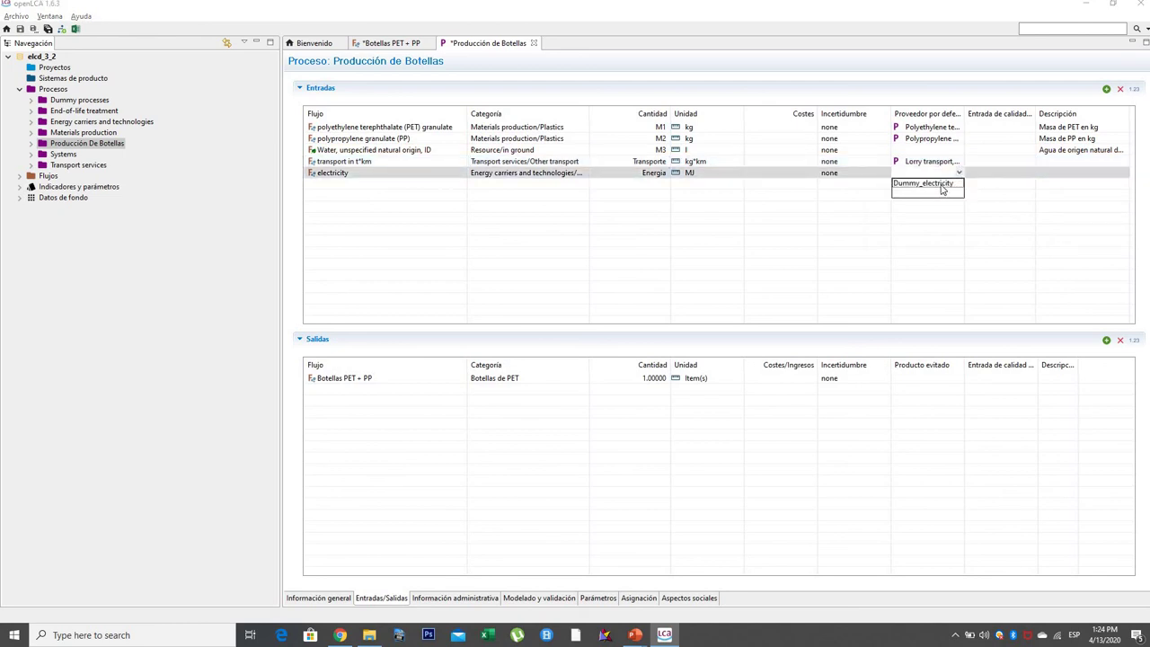
pyautogui.click(939, 186)
pyautogui.click(1078, 180)
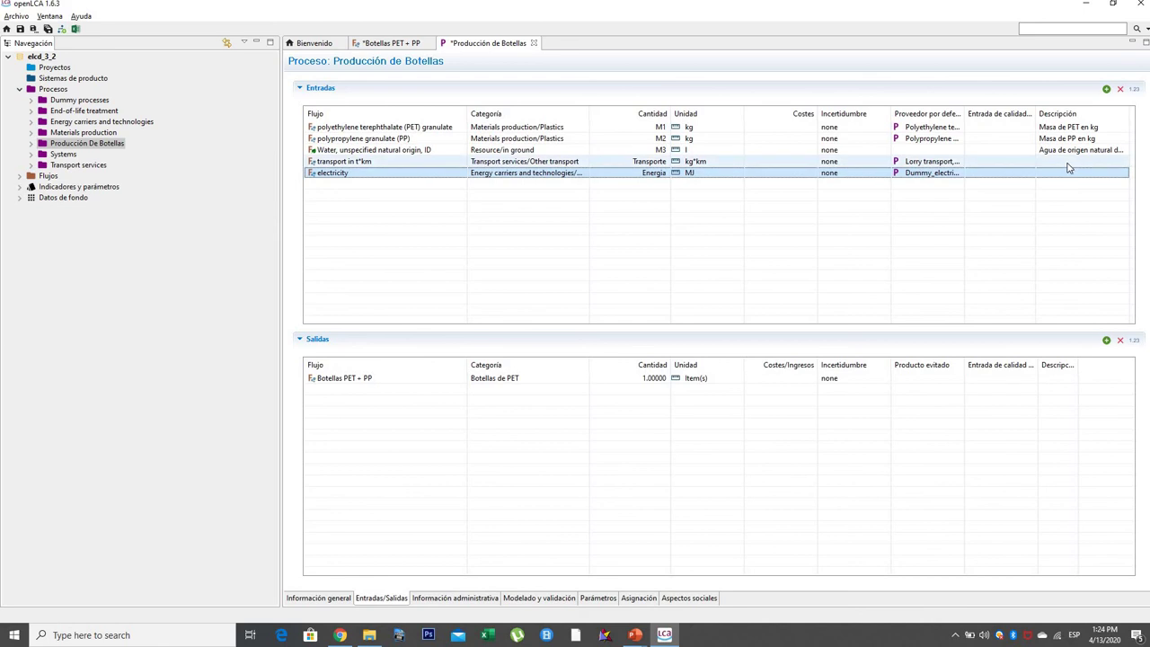
# Describe the transport input as "Transporte mediante camión"
pyautogui.click(1078, 162)
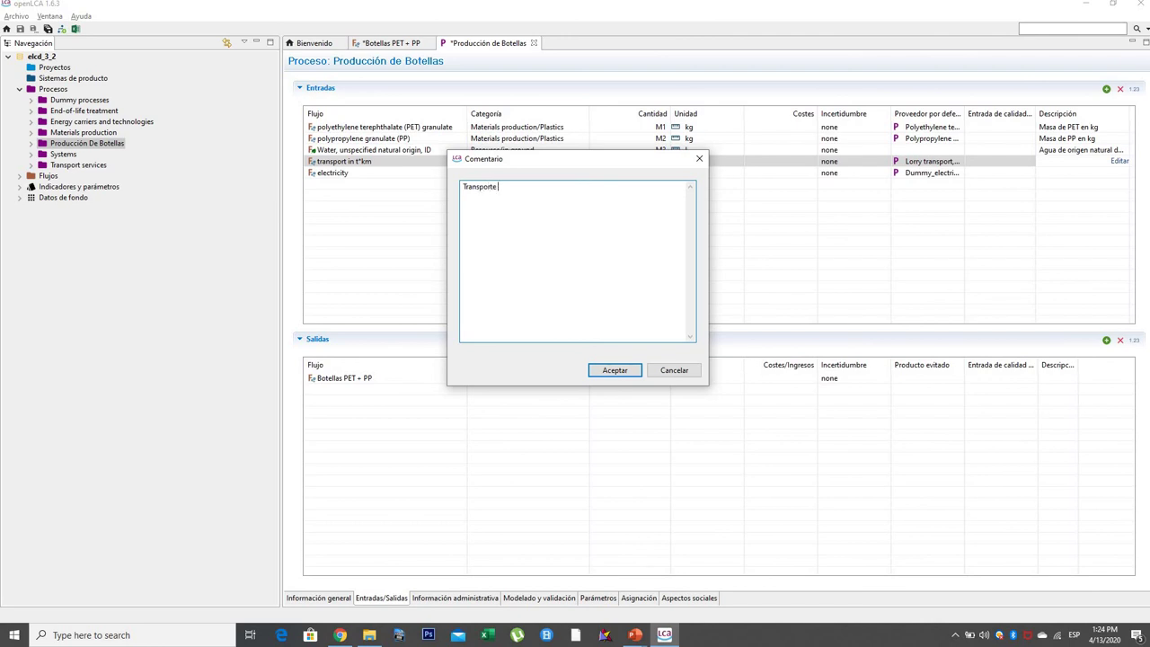
pyautogui.write('Transporte mediante camión')
pyautogui.click(631, 370)
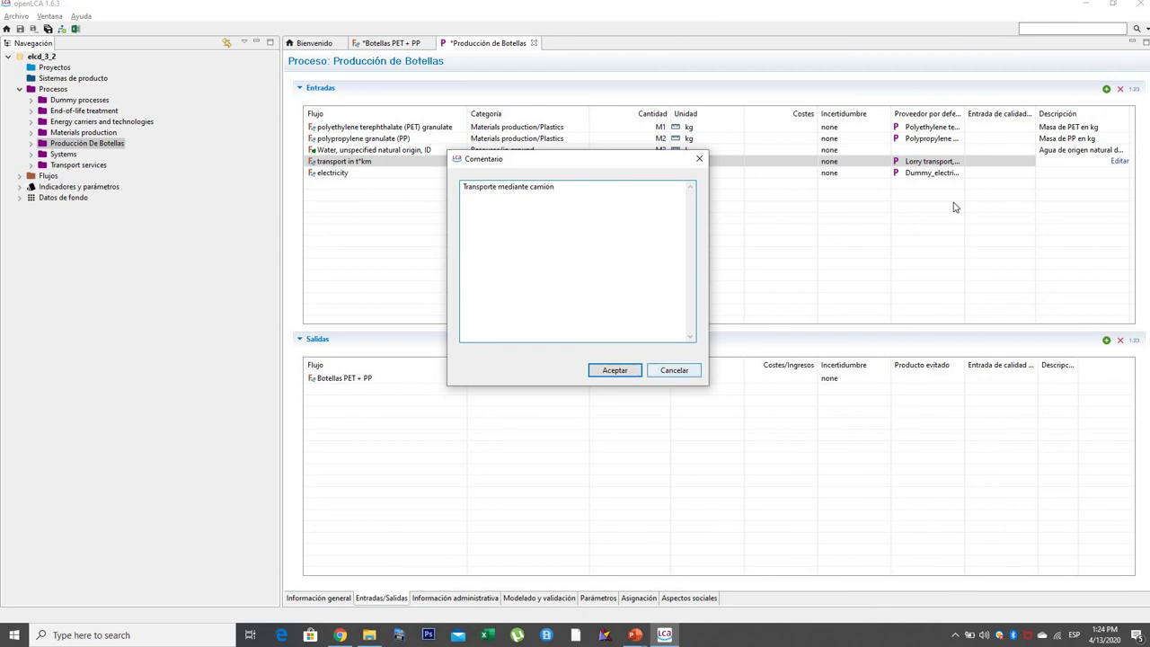
# Describe the electricity input as "Electricidad de combustible fósil a eléctrica"
pyautogui.click(1079, 173)
pyautogui.click(1120, 173)
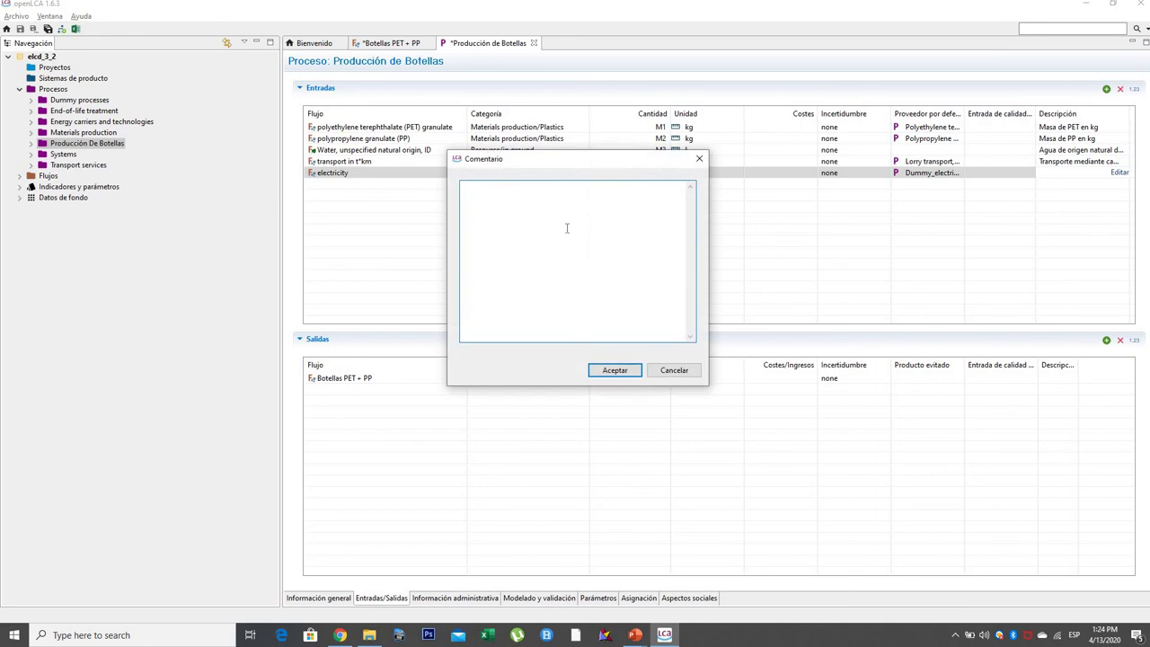
pyautogui.write('Electricidad de combustible fósil a eléctria')
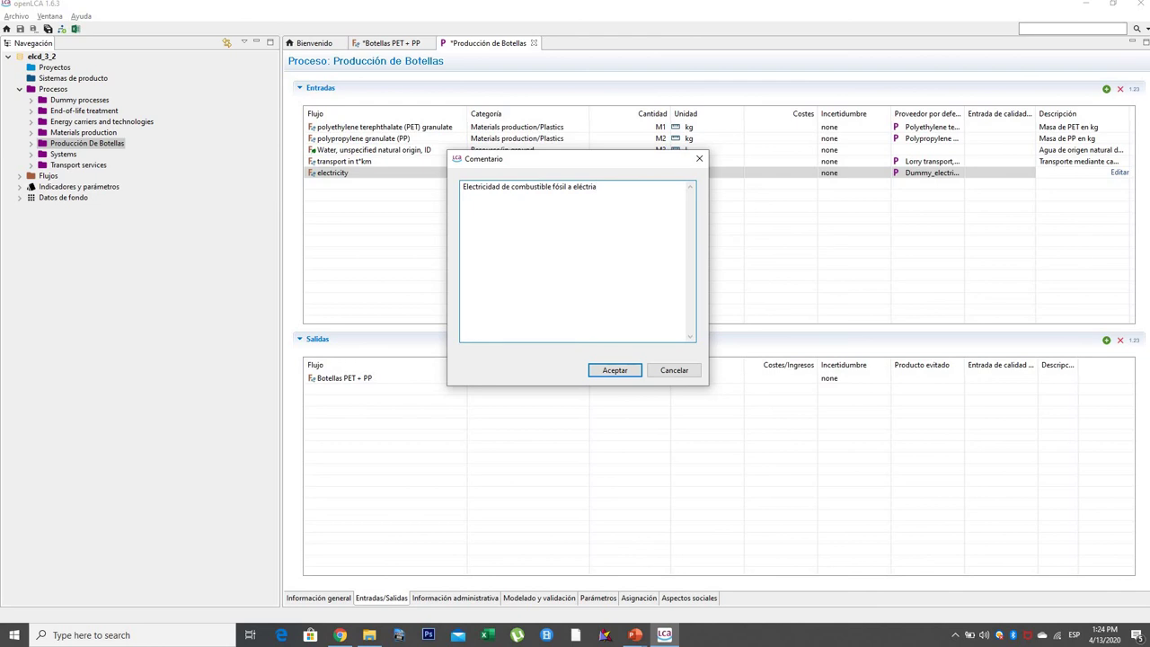
pyautogui.write('ca')
pyautogui.click(629, 371)
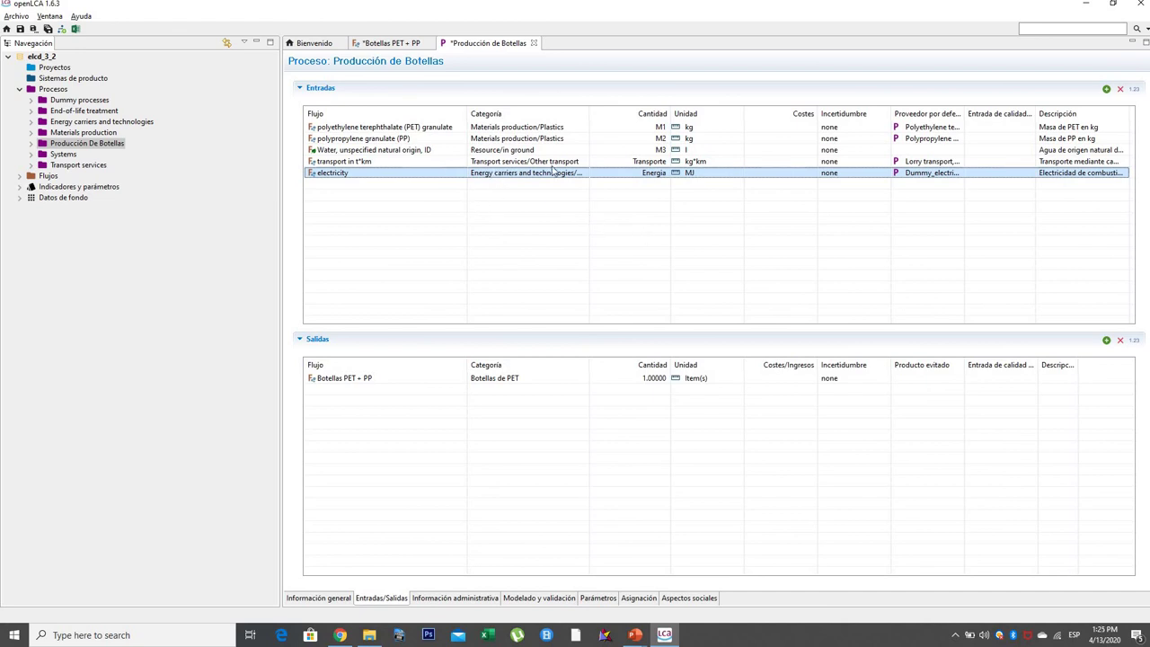
# Display the input amounts as calculated values instead of formulas and review them
pyautogui.click(1135, 90)
pyautogui.click(1135, 90)
pyautogui.click(1135, 90)
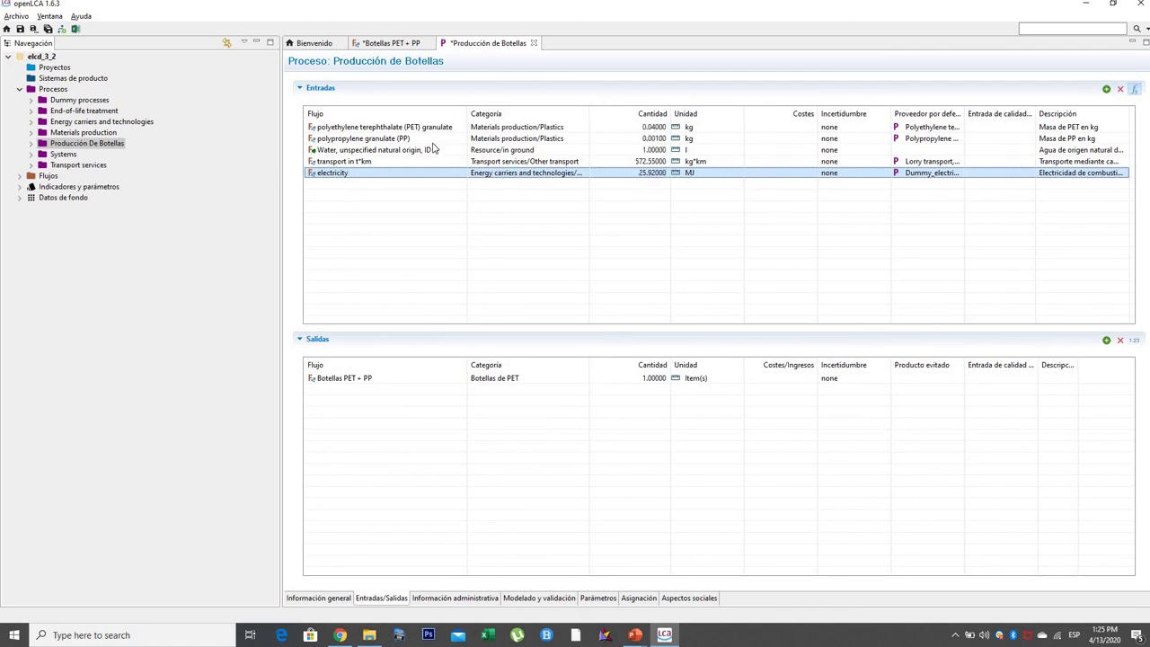
pyautogui.click(355, 141)
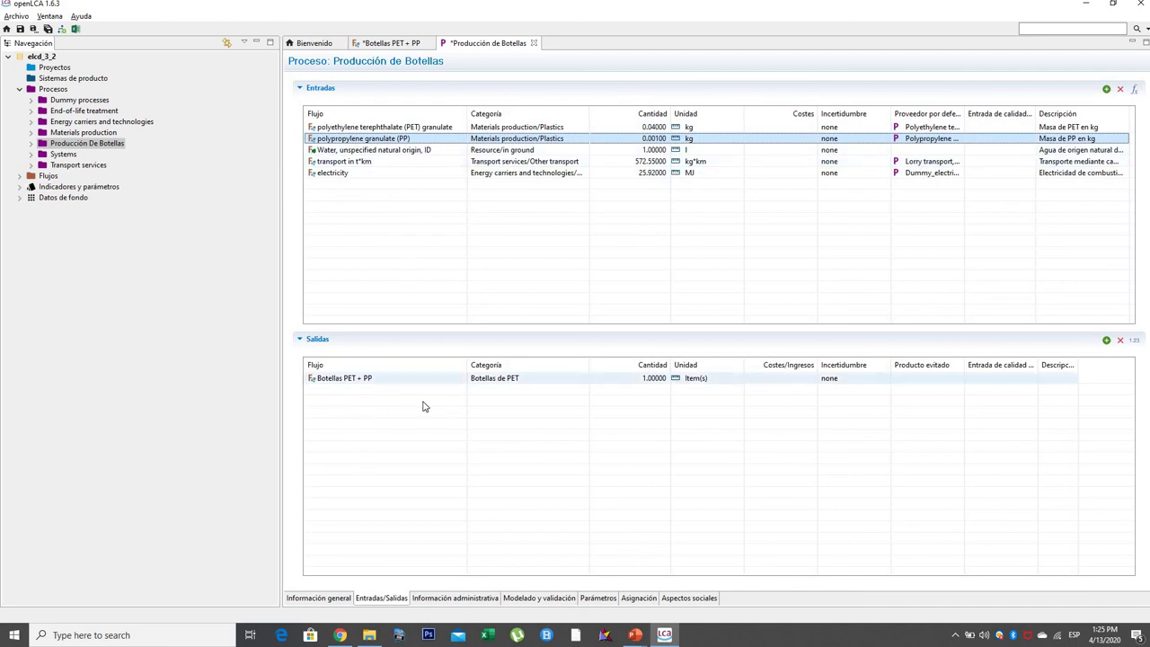
# Check the PET bottle example slide in PowerPoint, and return to the openLCA process
pyautogui.hotkey('alt', 'Tab')
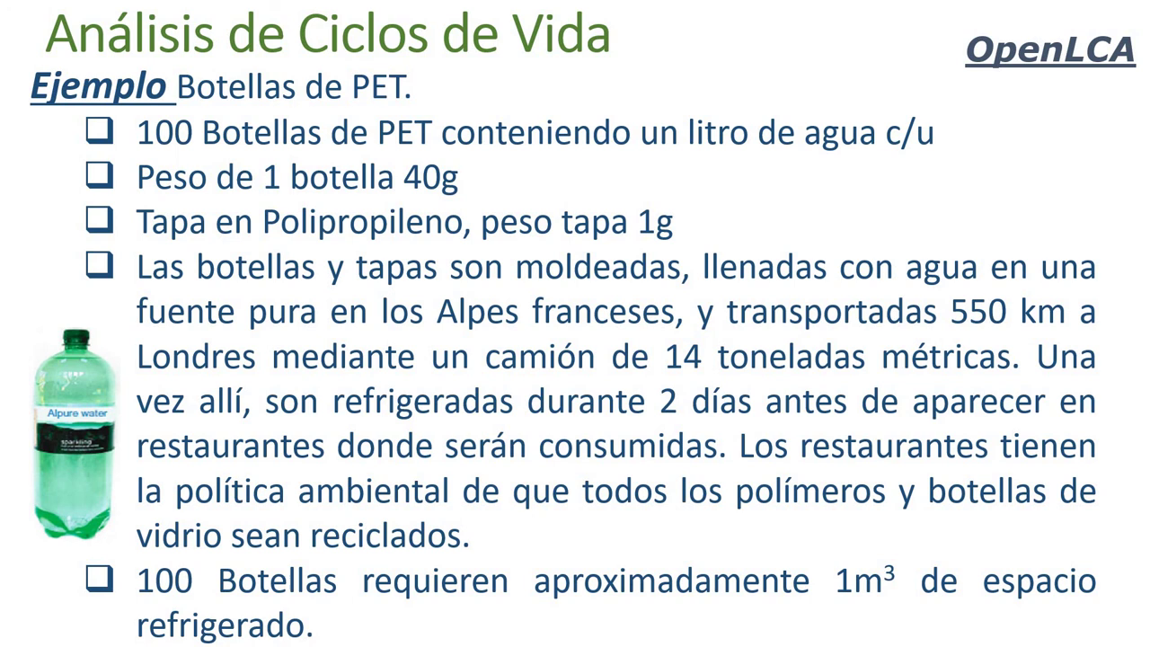
pyautogui.hotkey('alt', 'Tab')
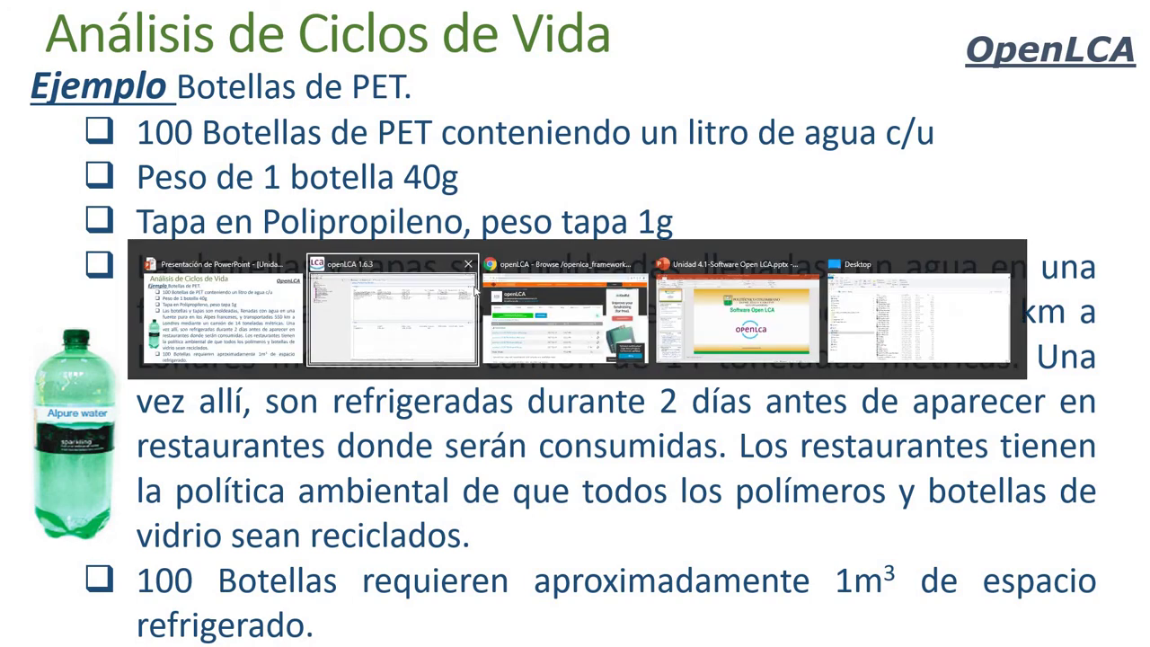
pyautogui.click(377, 376)
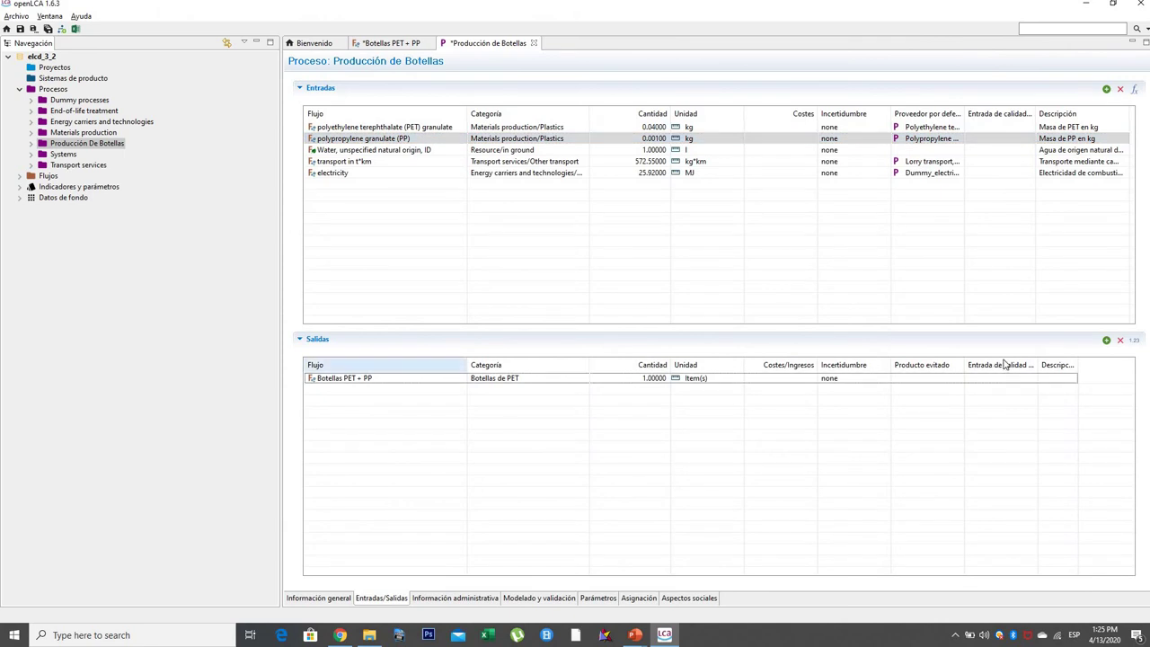
# Search the flows available as outputs for "carbon dioxide" and "pet", browse the plastics under Materials production, and add none
pyautogui.click(1107, 341)
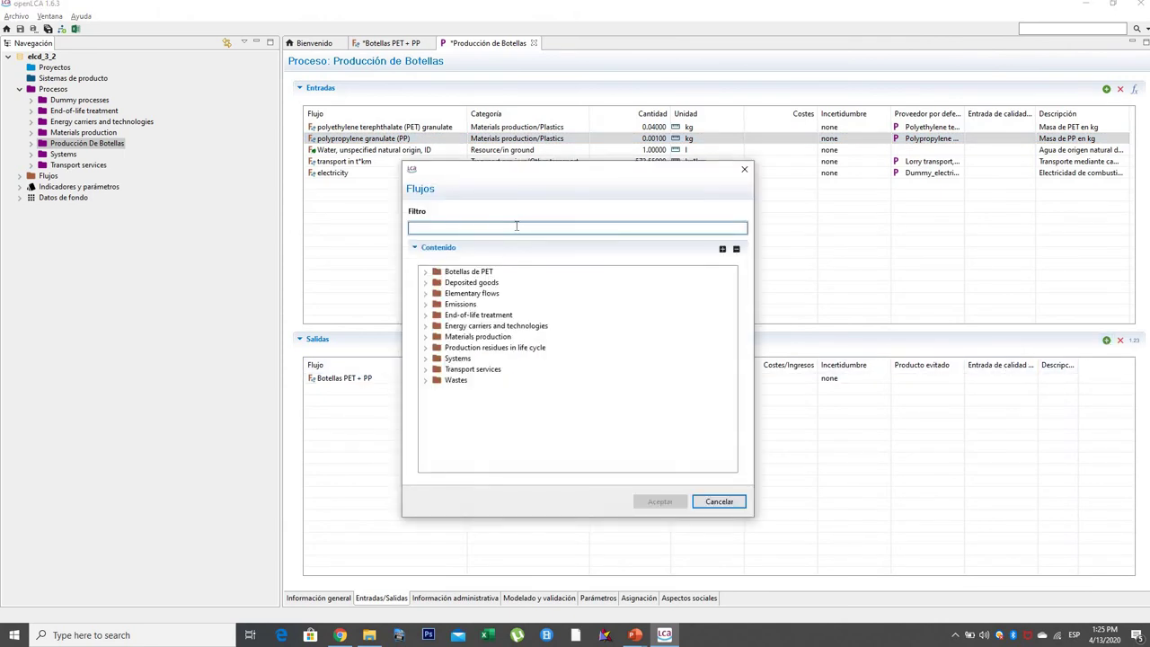
pyautogui.write('carbon')
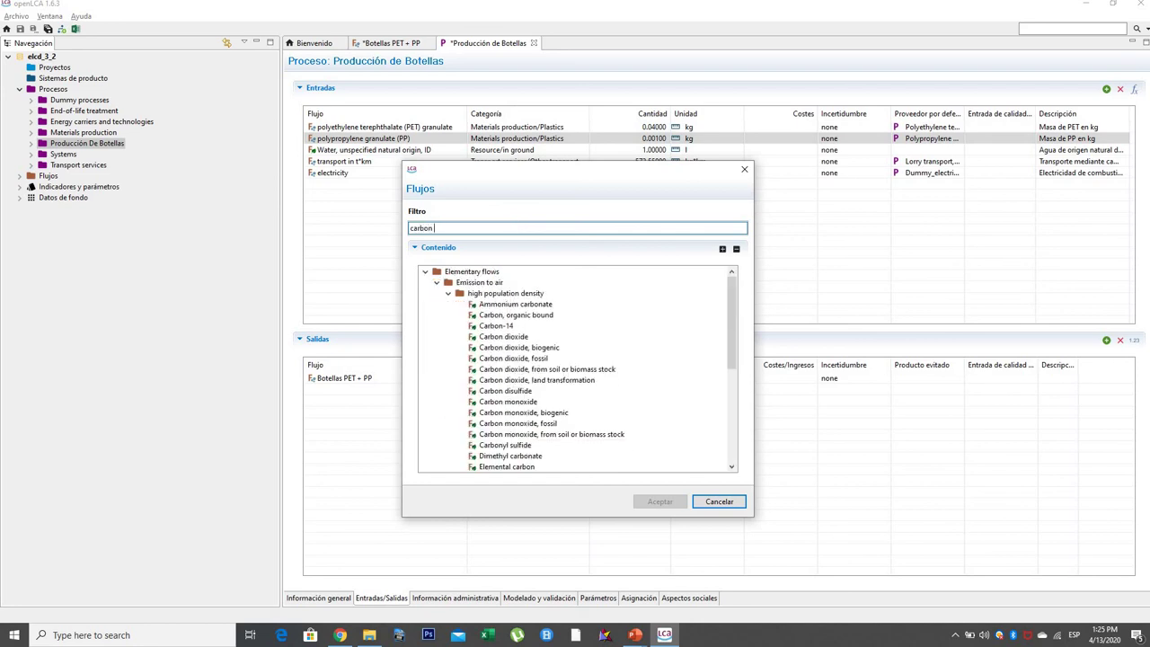
pyautogui.write(' dioxide')
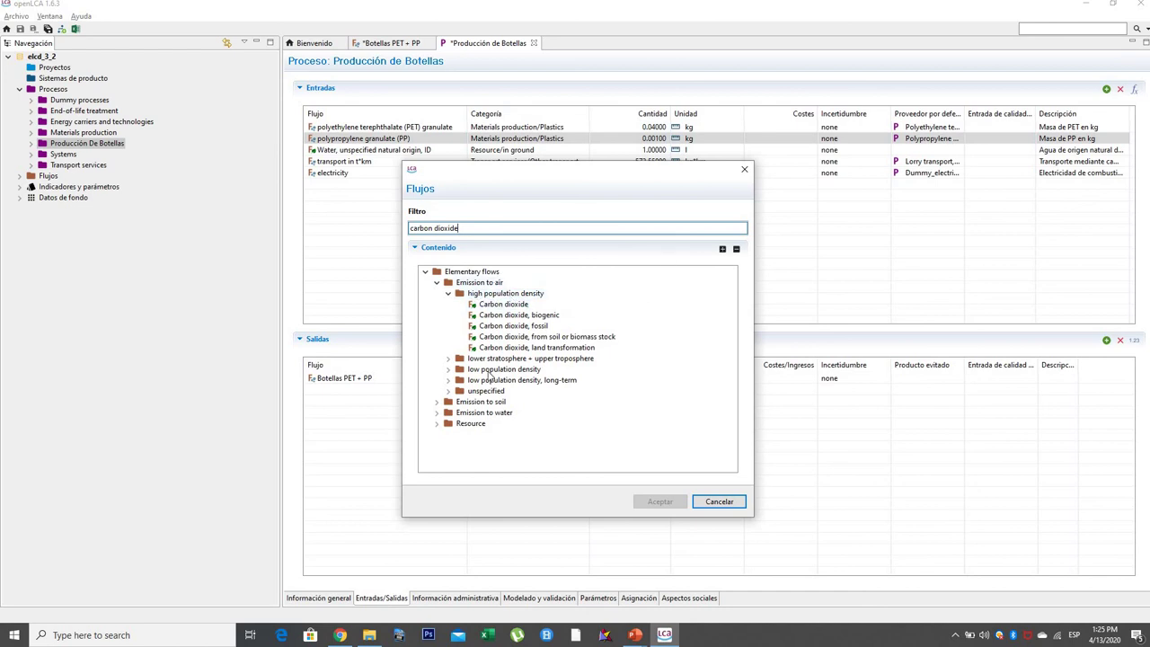
pyautogui.hotkey('ctrl', 'a')
pyautogui.write('pet')
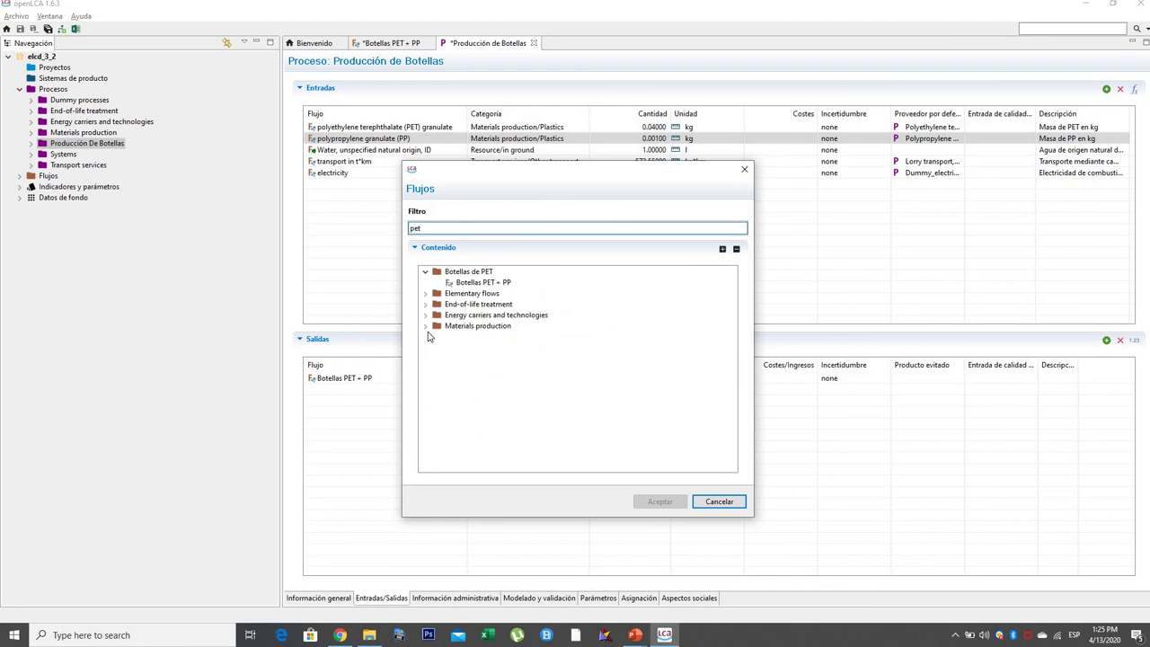
pyautogui.click(426, 326)
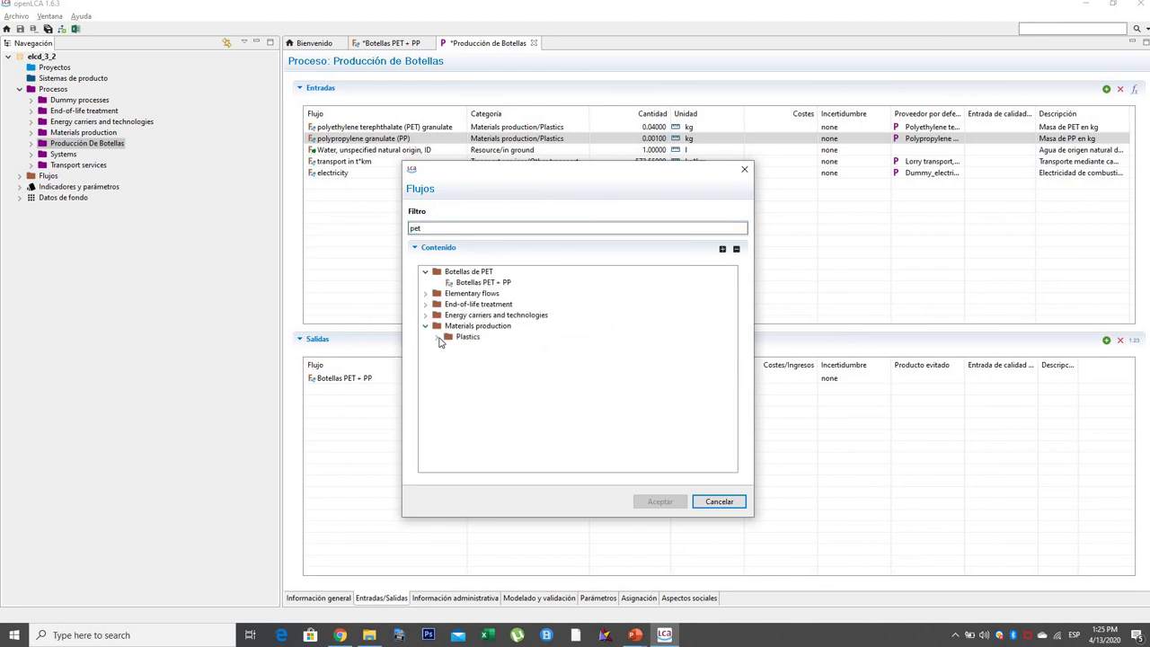
pyautogui.click(438, 337)
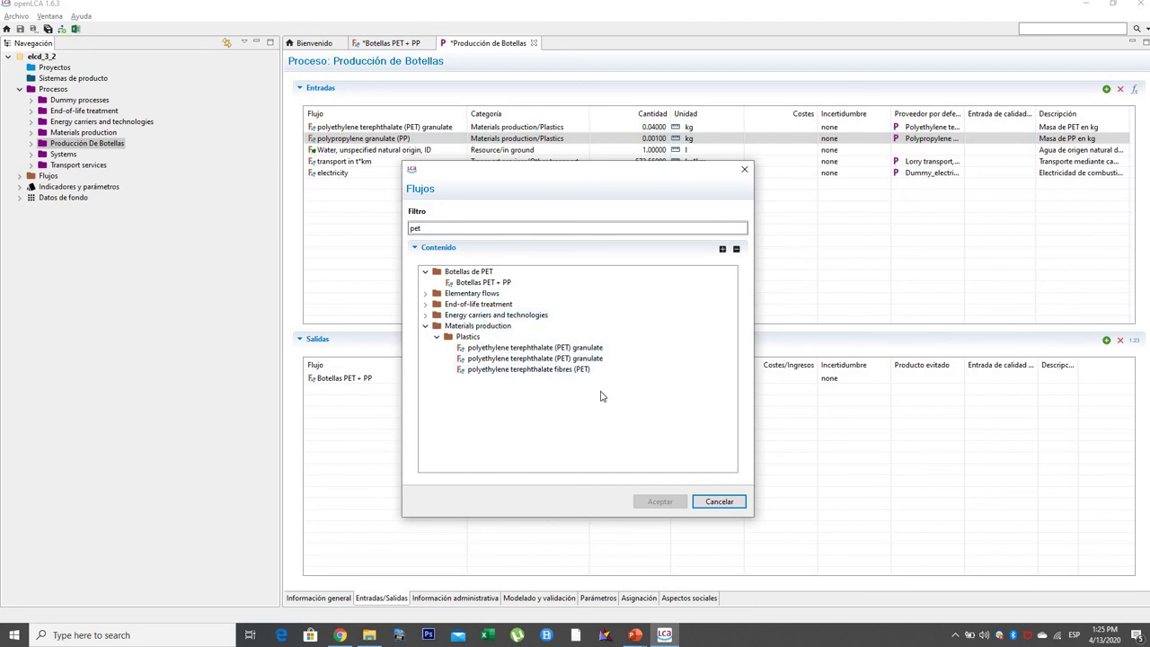
pyautogui.click(724, 505)
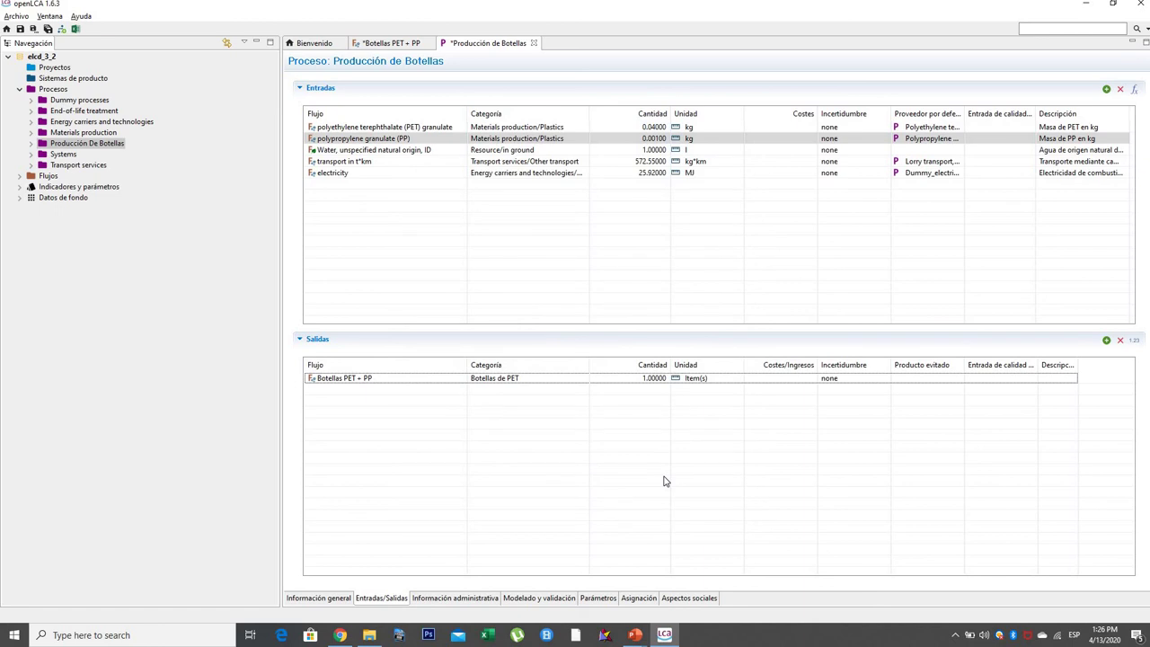
# Review the process's administrative information, modelling and validation, parameters and allocation, and return to its inputs and outputs
pyautogui.click(564, 211)
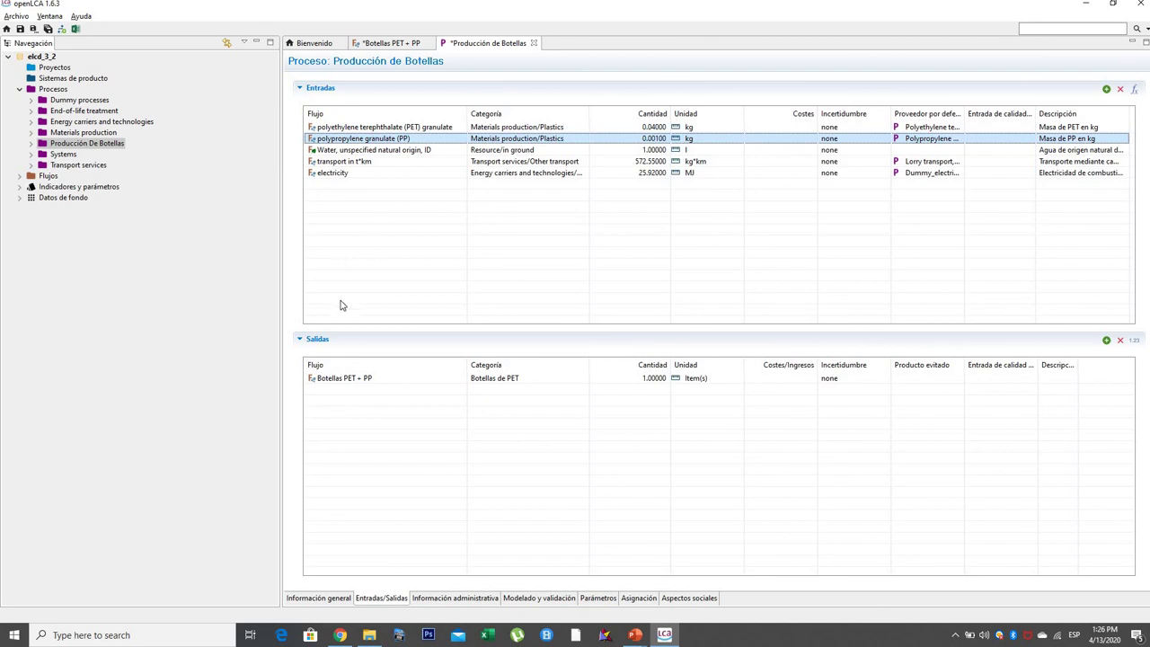
pyautogui.click(472, 599)
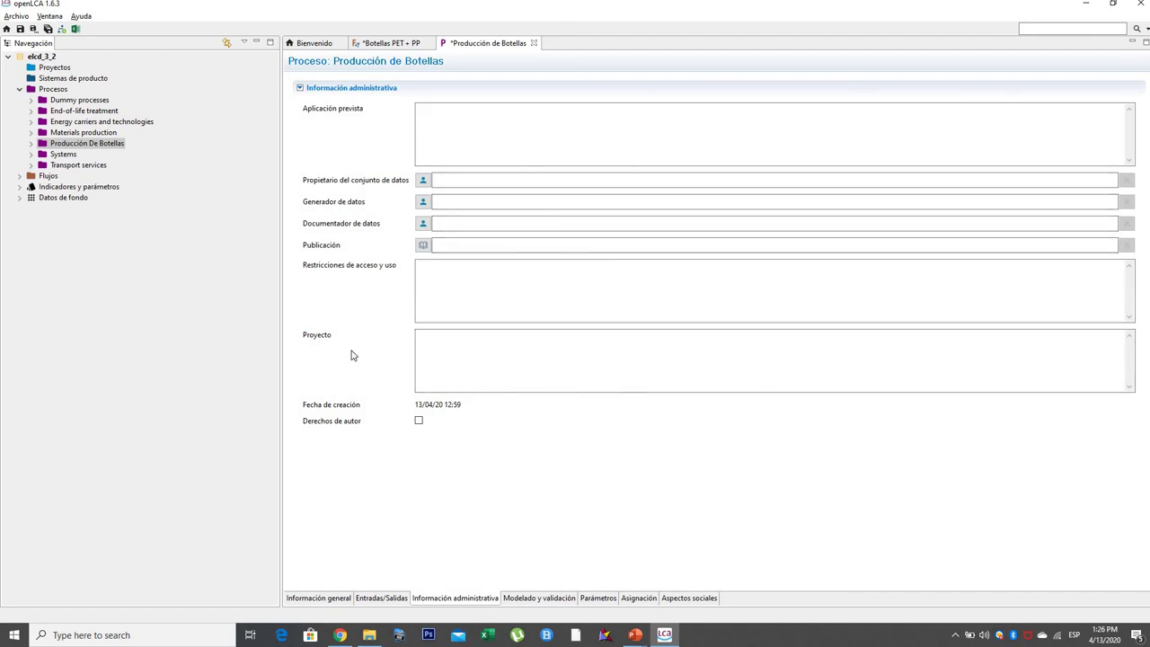
pyautogui.click(432, 280)
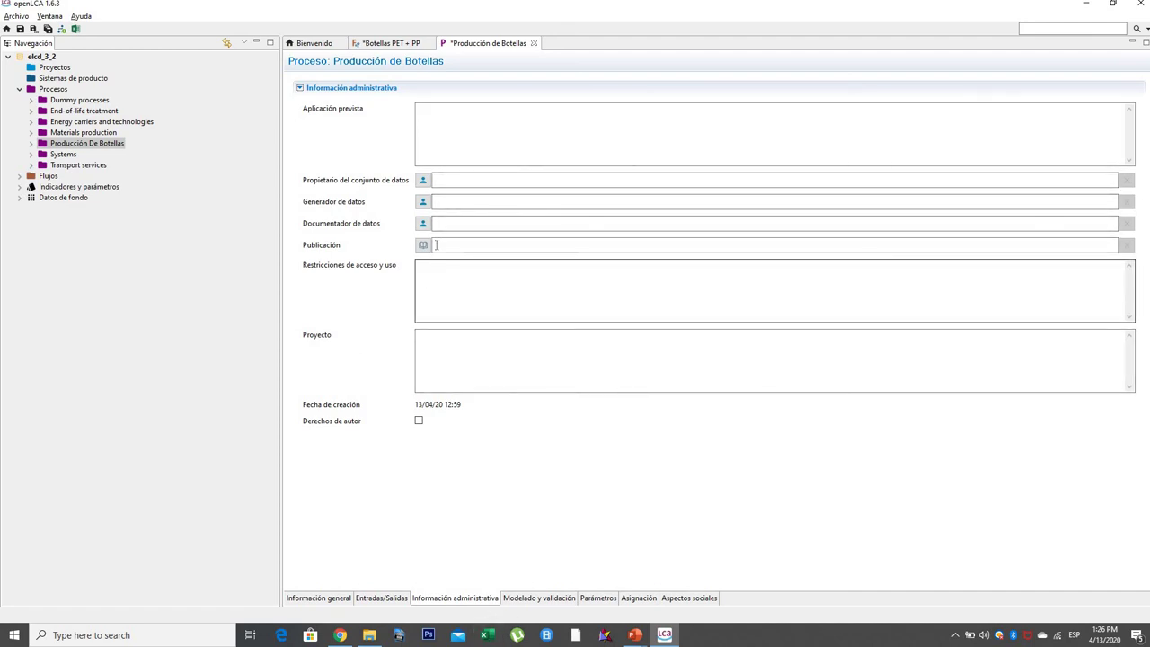
pyautogui.click(436, 244)
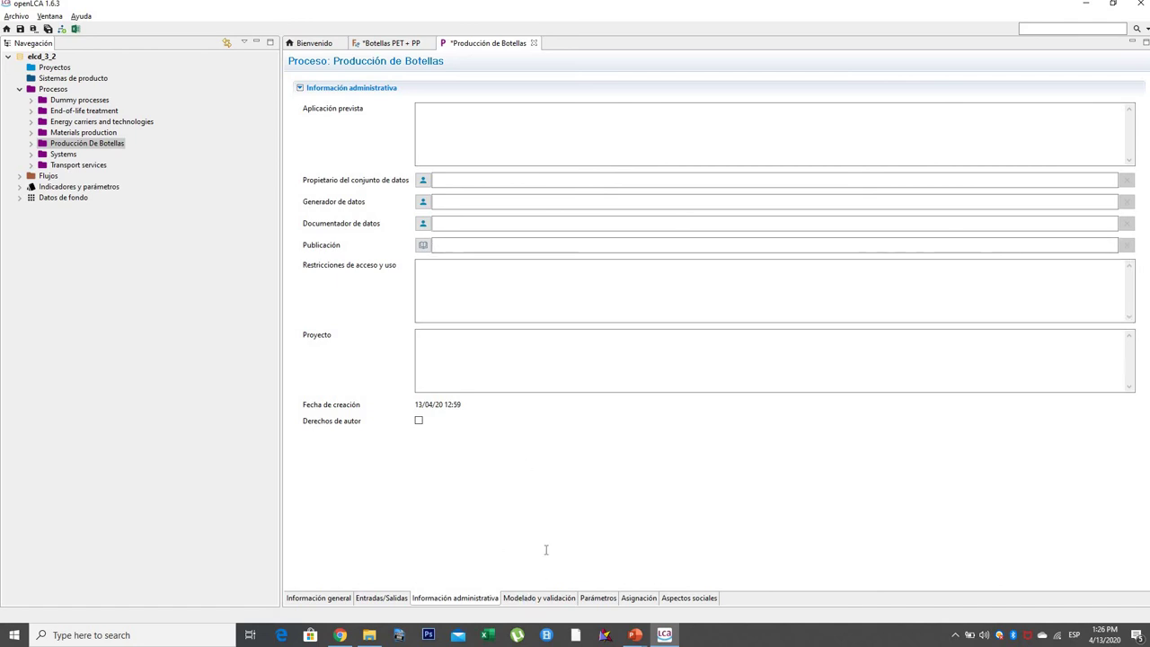
pyautogui.click(539, 598)
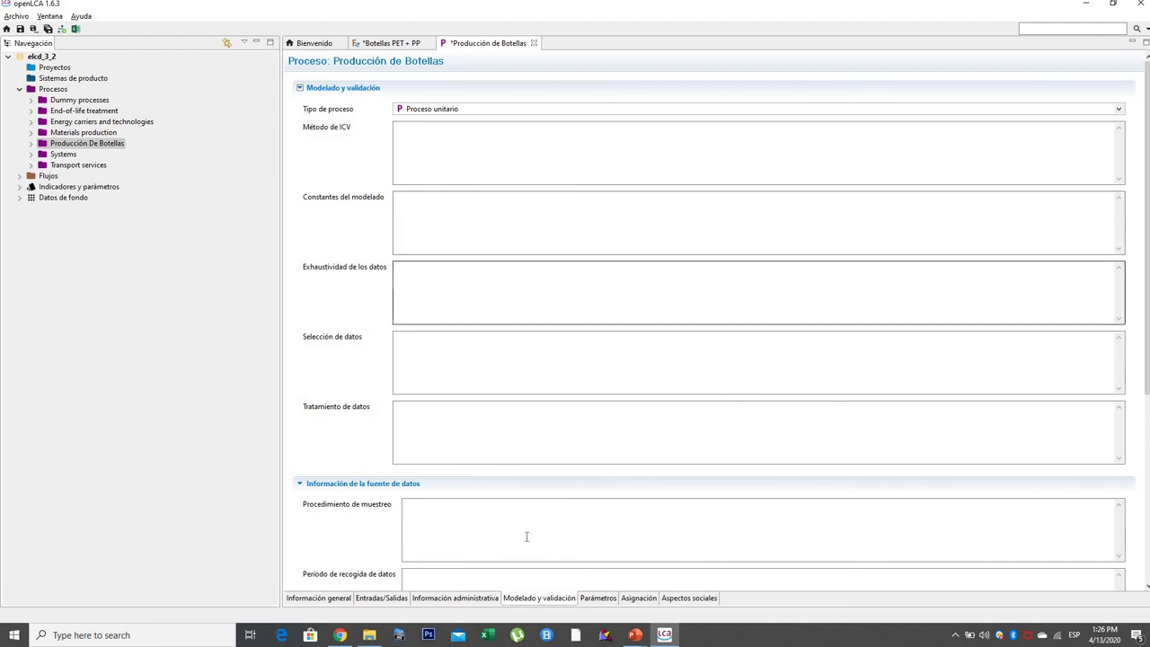
pyautogui.click(598, 597)
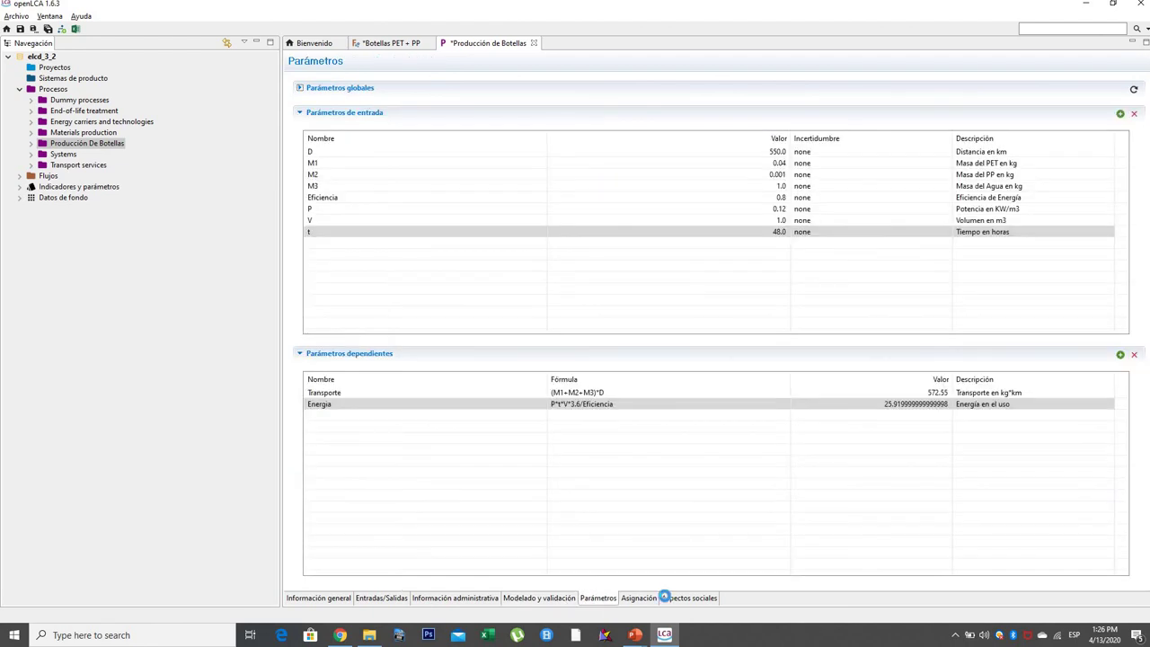
pyautogui.click(665, 599)
pyautogui.click(645, 598)
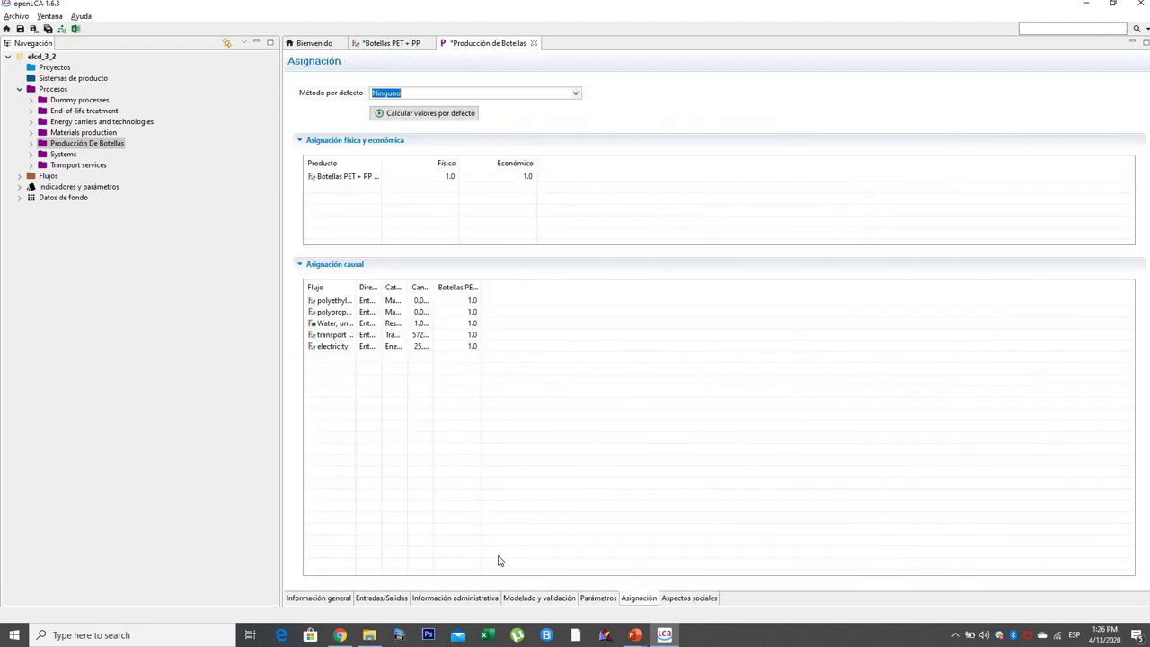
pyautogui.click(379, 599)
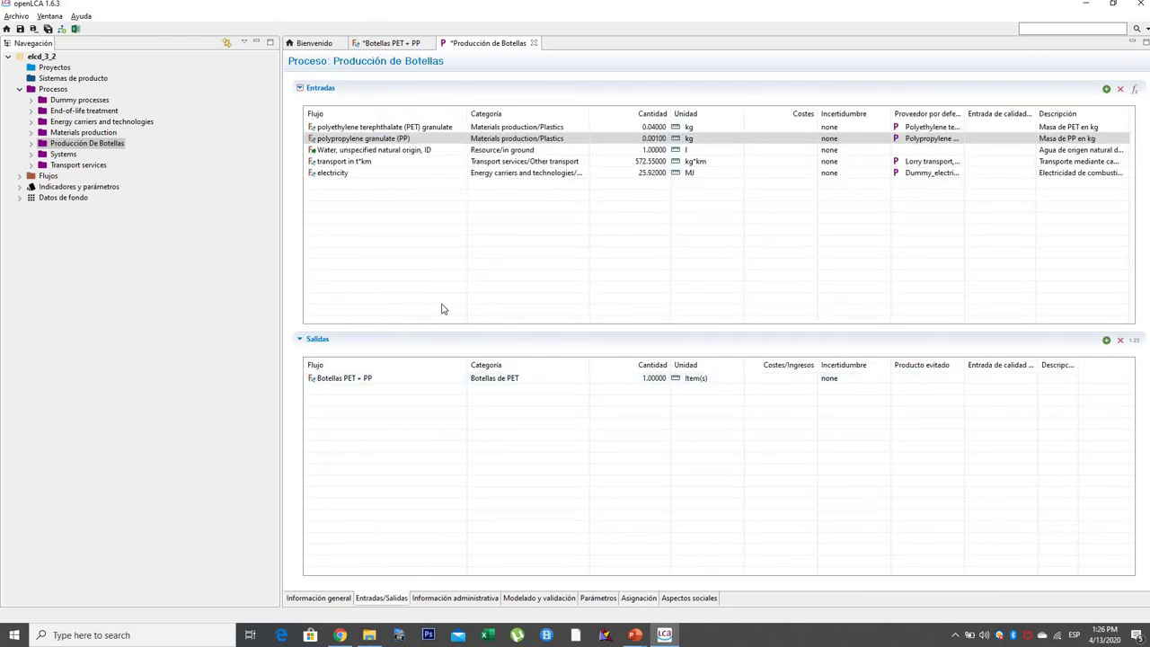
# Save the Producción de Botellas process and the Botellas PET + PP flow, and return to the process
pyautogui.click(20, 29)
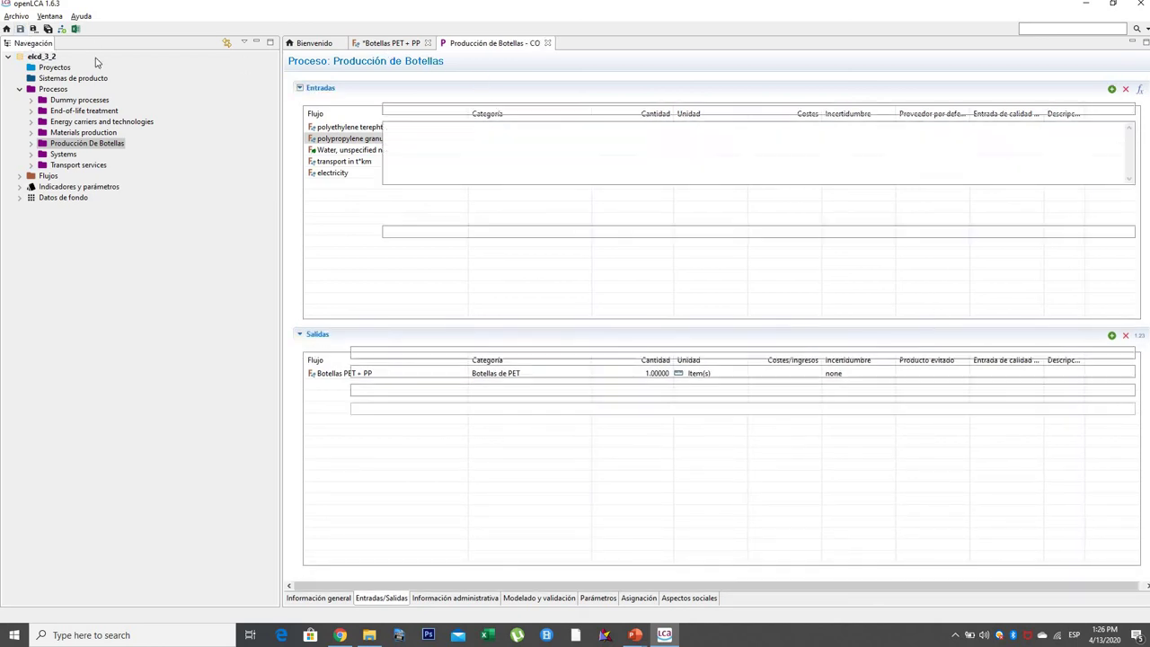
pyautogui.click(389, 44)
pyautogui.hotkey('ctrl', 's')
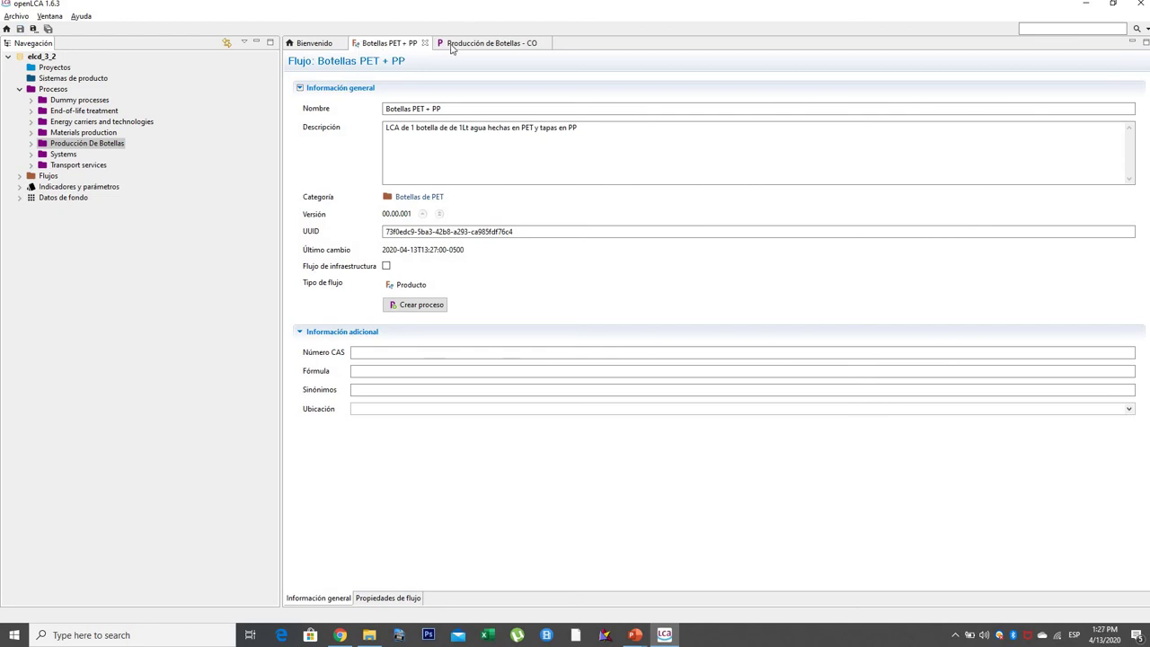
pyautogui.click(452, 43)
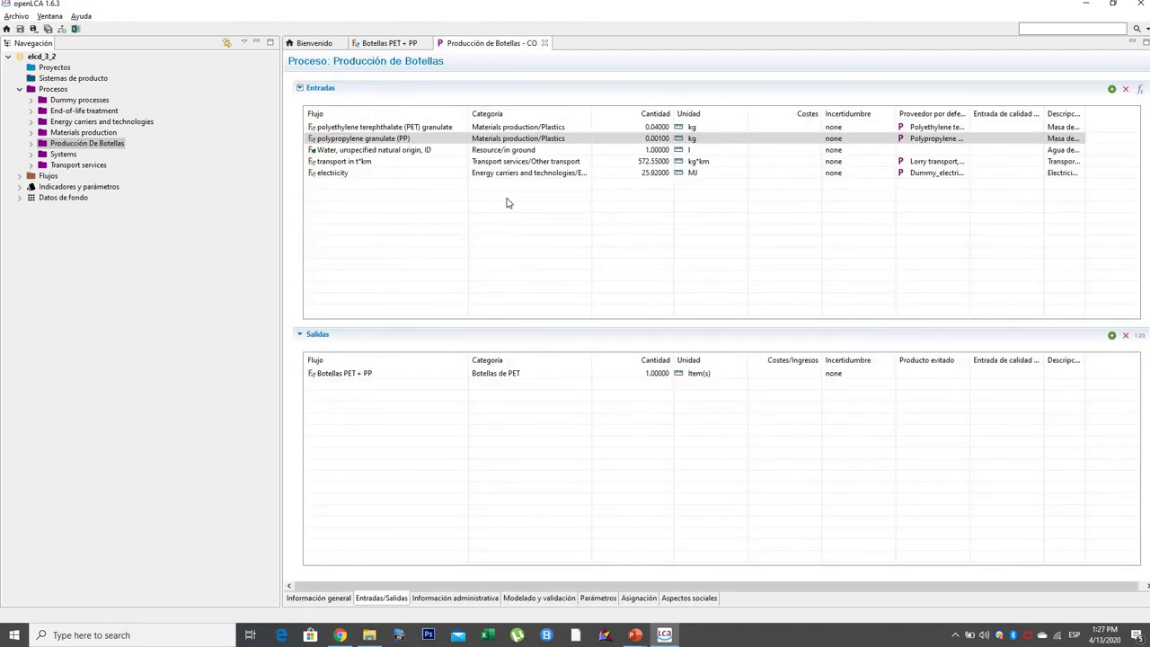
pyautogui.click(530, 238)
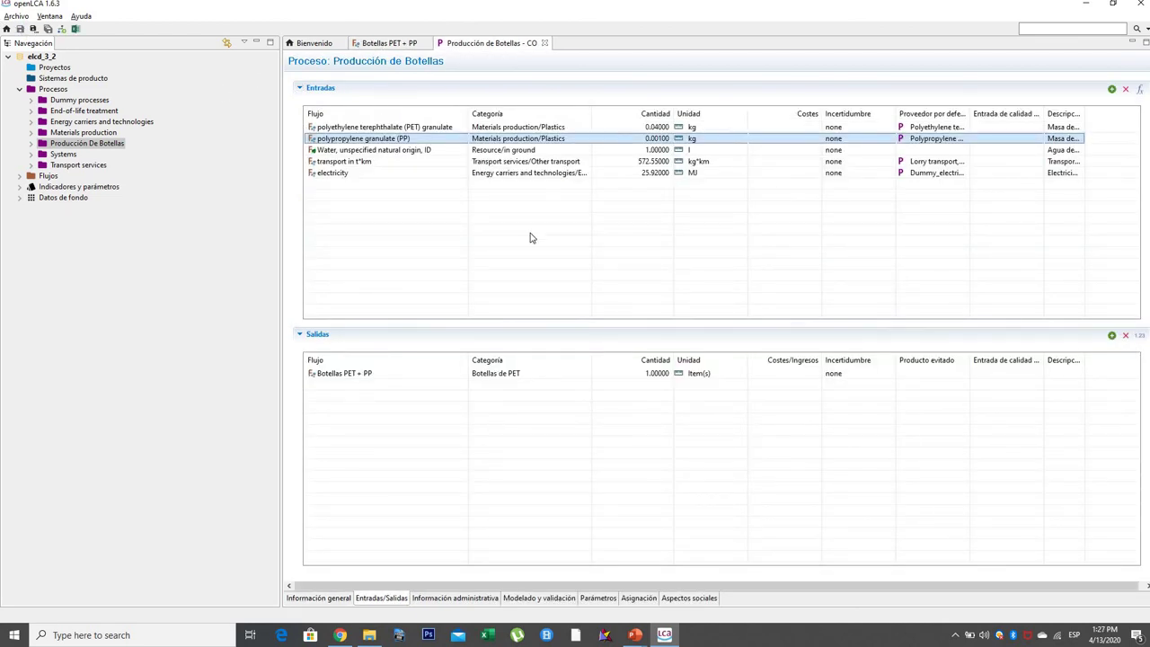
# Add a subcategory named "Botellas de PET + PP" under the product systems
pyautogui.click(20, 89)
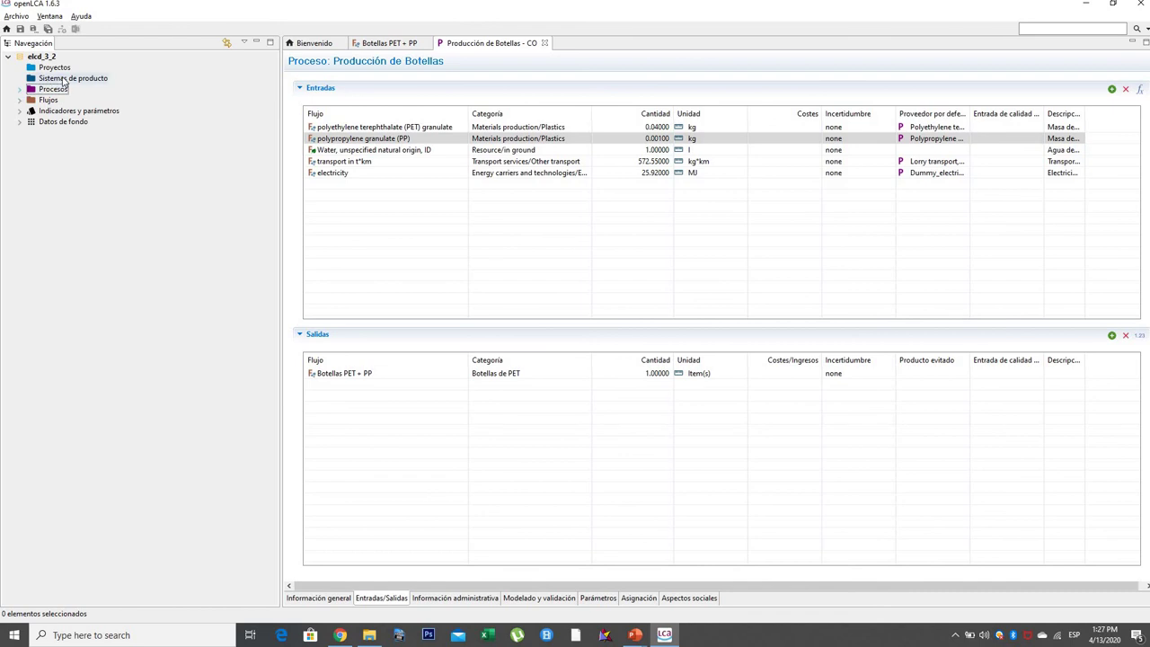
pyautogui.click(64, 80)
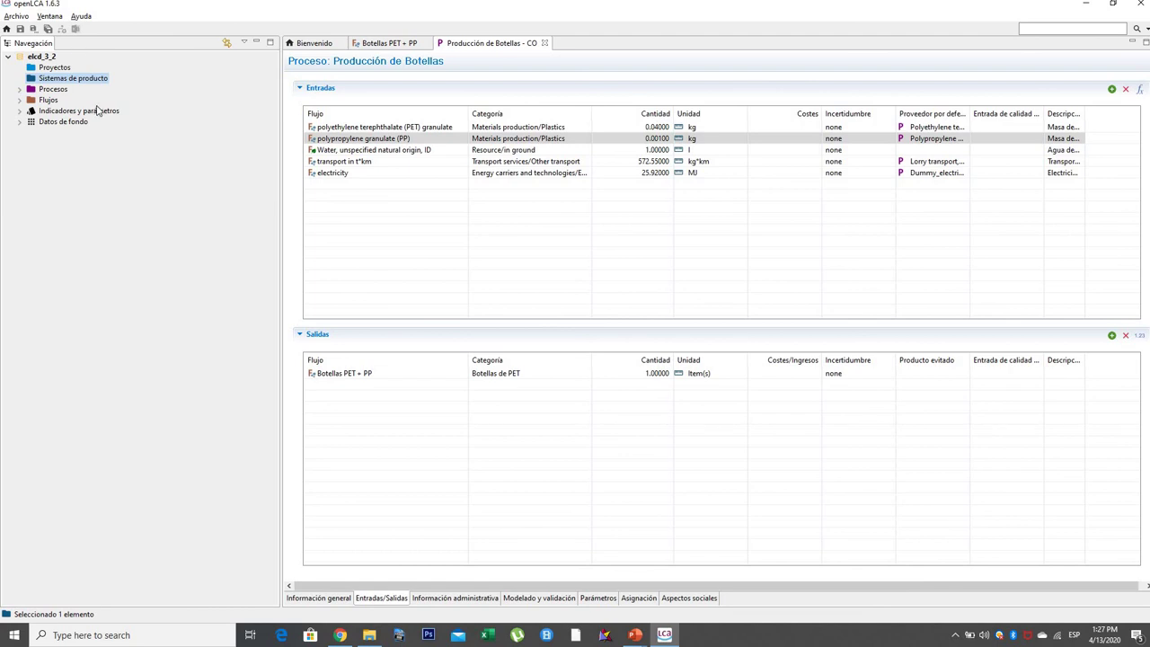
pyautogui.rightClick(66, 83)
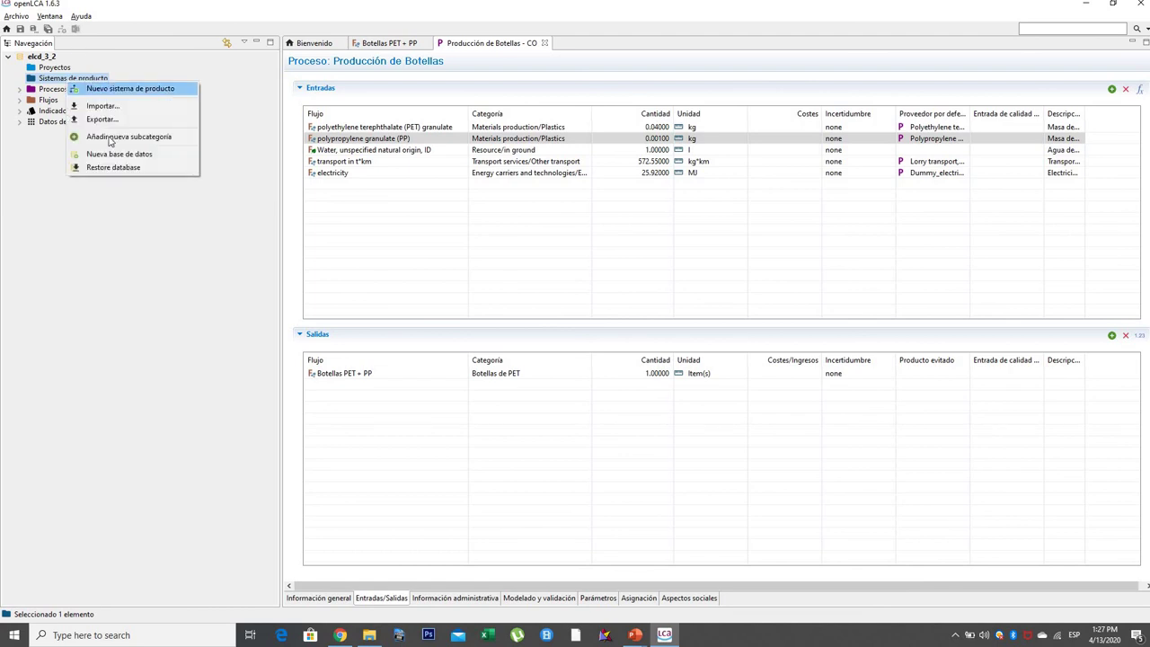
pyautogui.click(134, 138)
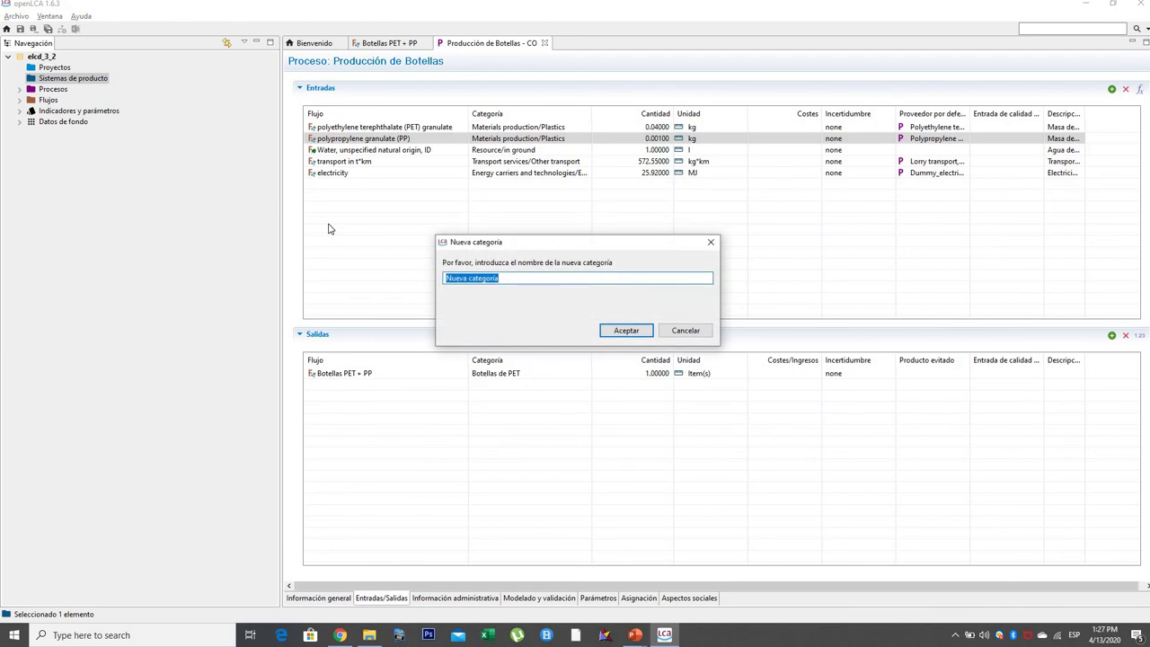
pyautogui.write('Botellas de PET + PP')
pyautogui.click(627, 331)
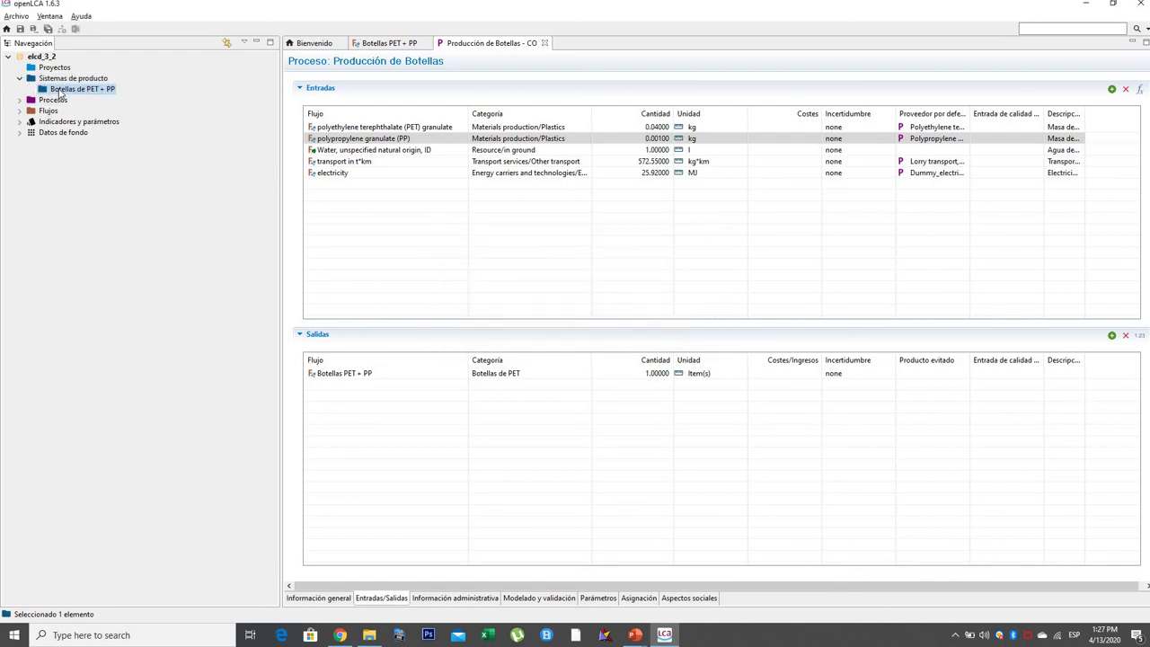
# Create the product system "Sistema del producto Botellas PET + PP" in the new subcategory, with Producción de Botellas - CO as reference process
pyautogui.rightClick(61, 91)
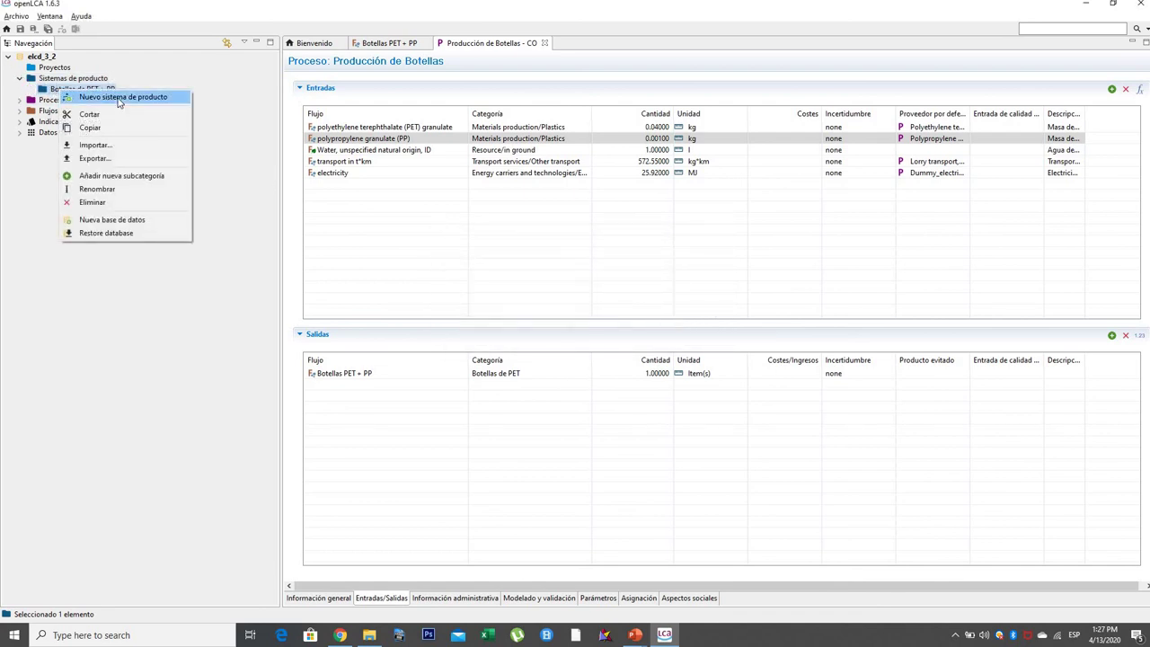
pyautogui.click(112, 97)
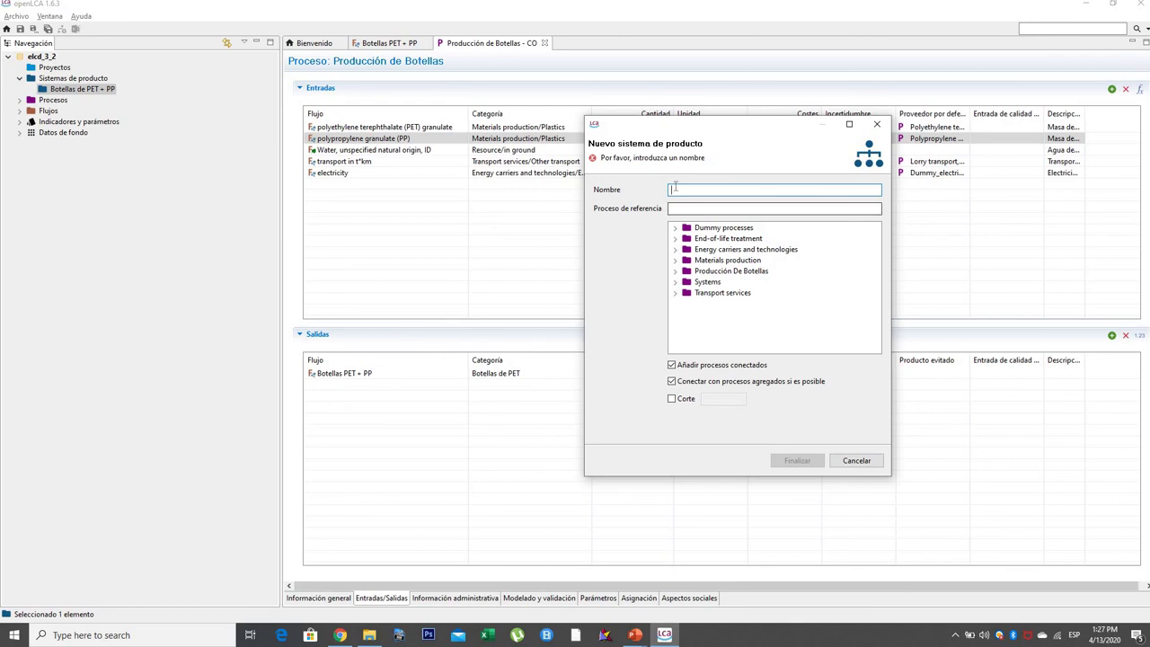
pyautogui.write('Sistema del producto B')
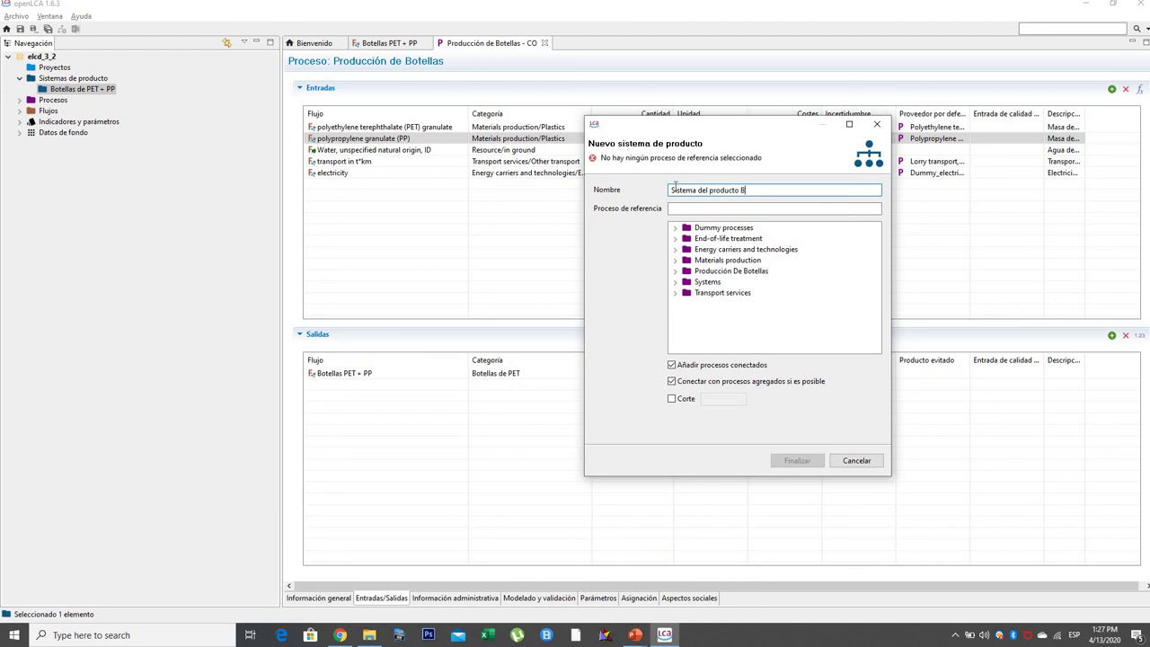
pyautogui.write('otellas PET + PP')
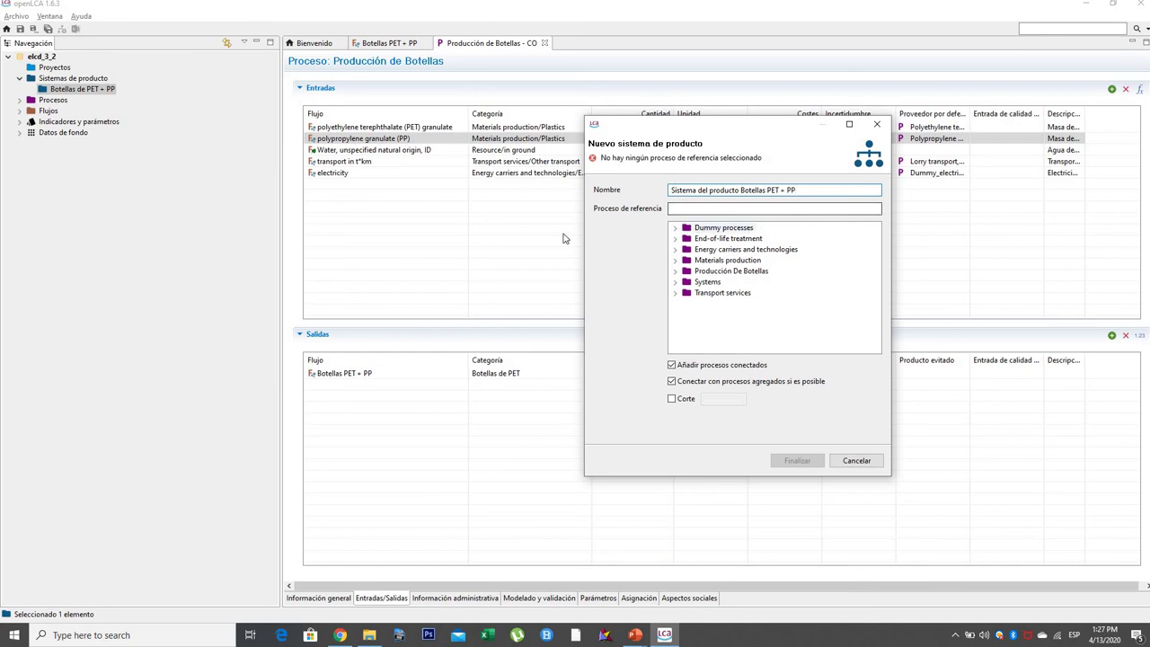
pyautogui.click(676, 272)
pyautogui.click(708, 283)
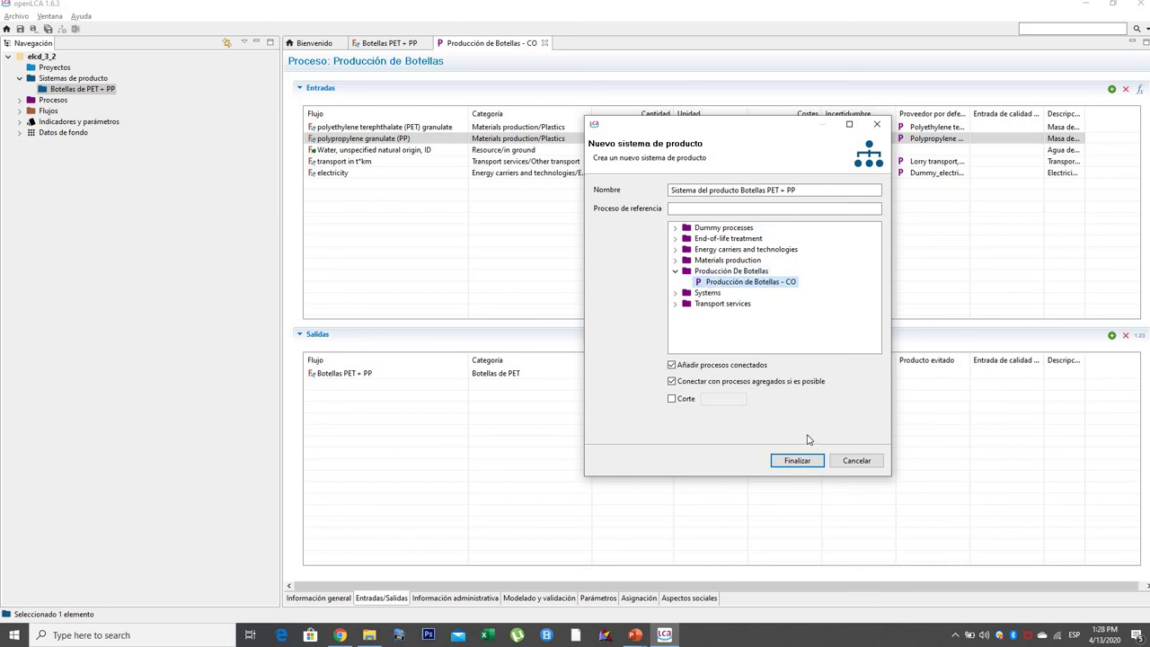
pyautogui.click(800, 462)
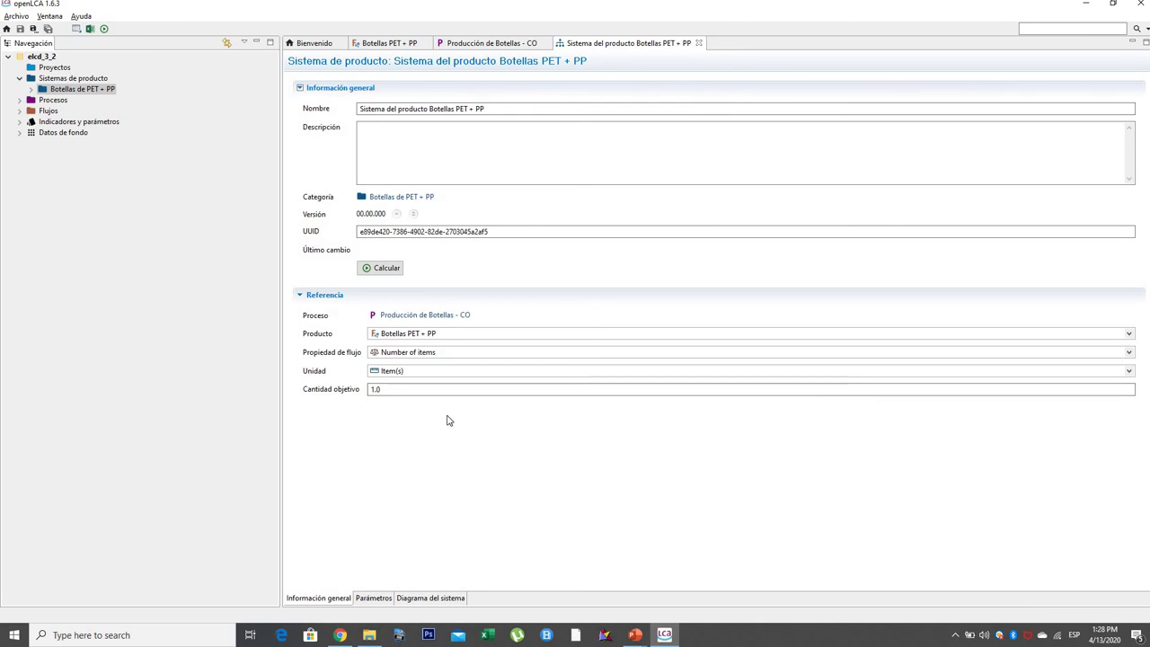
# Describe the product system as "Producción de 1 botella de 1 Lt de agua elaborada en PET + tapa en PP"
pyautogui.click(412, 143)
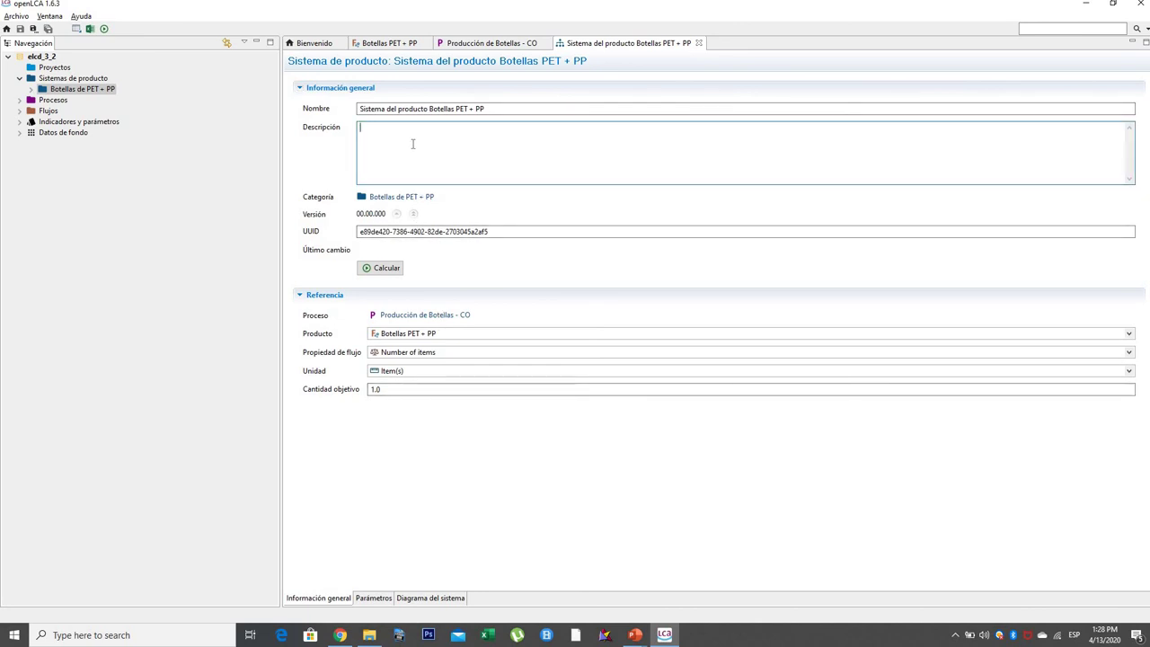
pyautogui.write('Producc')
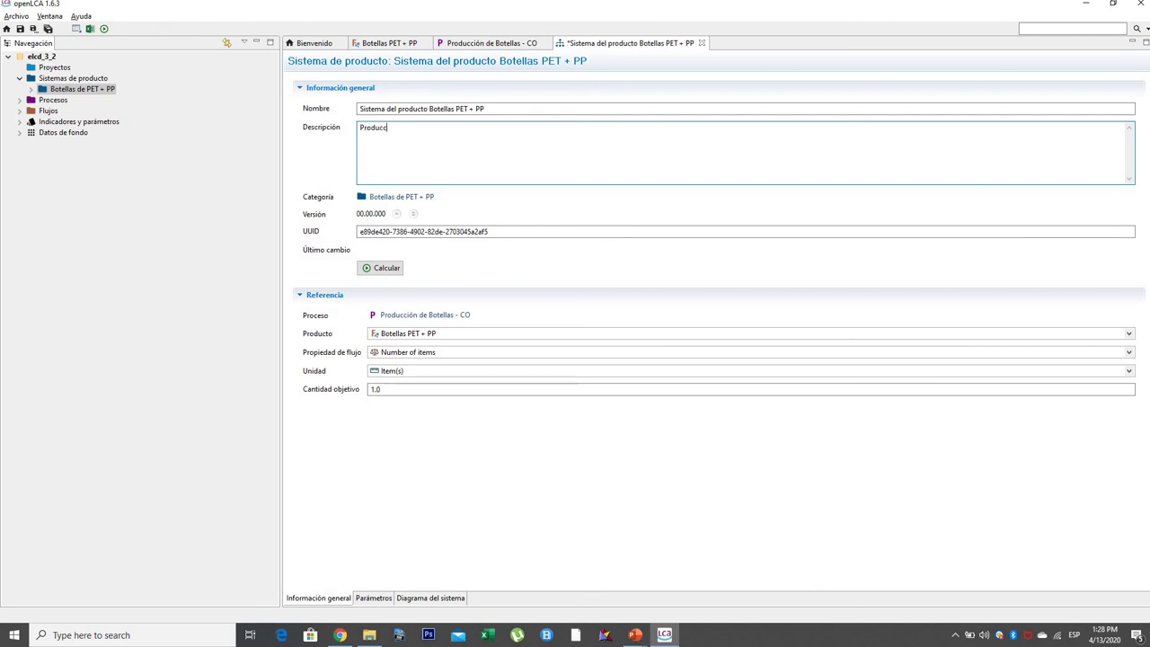
pyautogui.write('ión de 1 bot')
pyautogui.write('ella de ')
pyautogui.write('P')
pyautogui.write(' 1 Lt de ag')
pyautogui.write('ua elaborada')
pyautogui.write(' en PE')
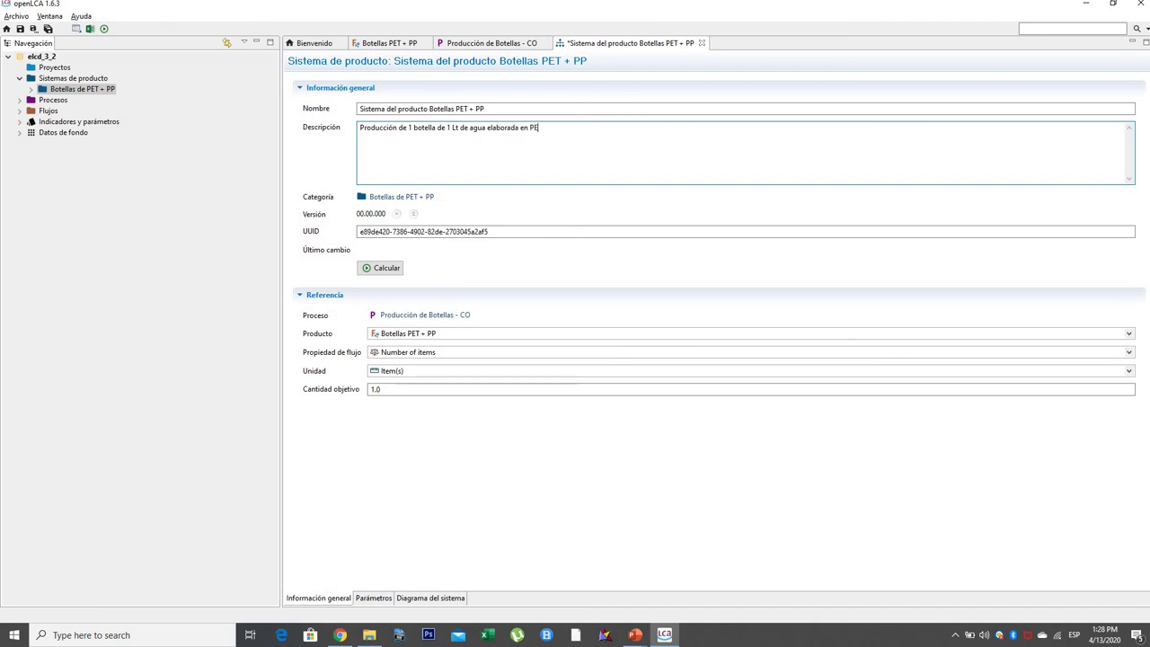
pyautogui.write('T + tapa en PP')
# Check the product system's parameters and examine how the processes connect in its system diagram
pyautogui.click(373, 598)
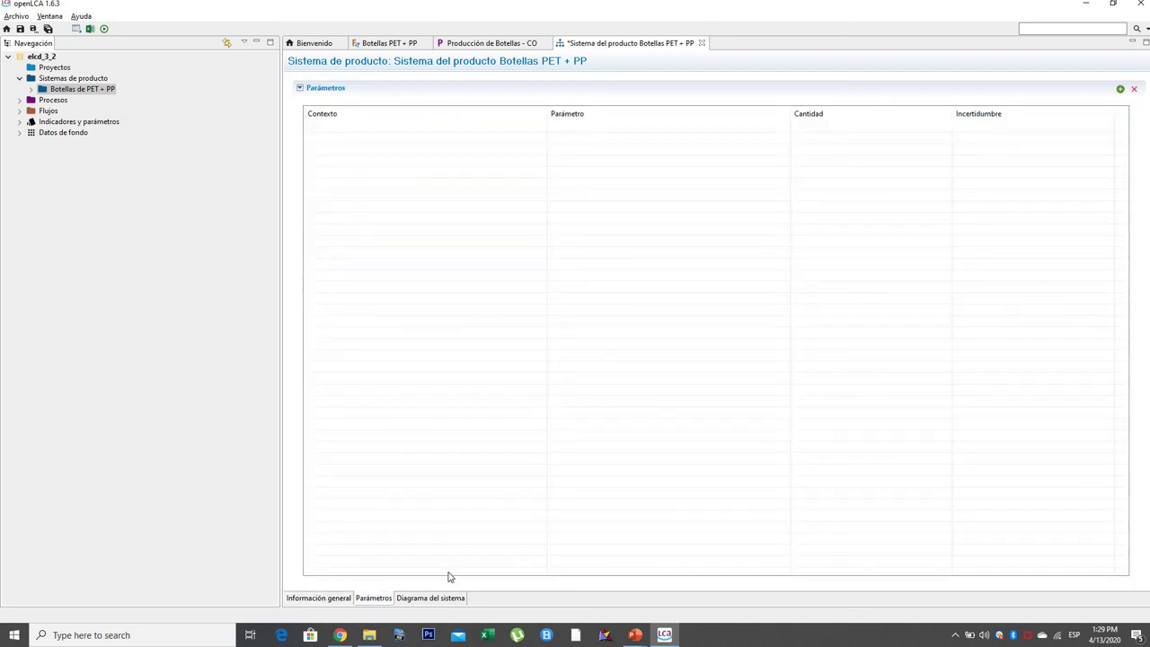
pyautogui.click(431, 599)
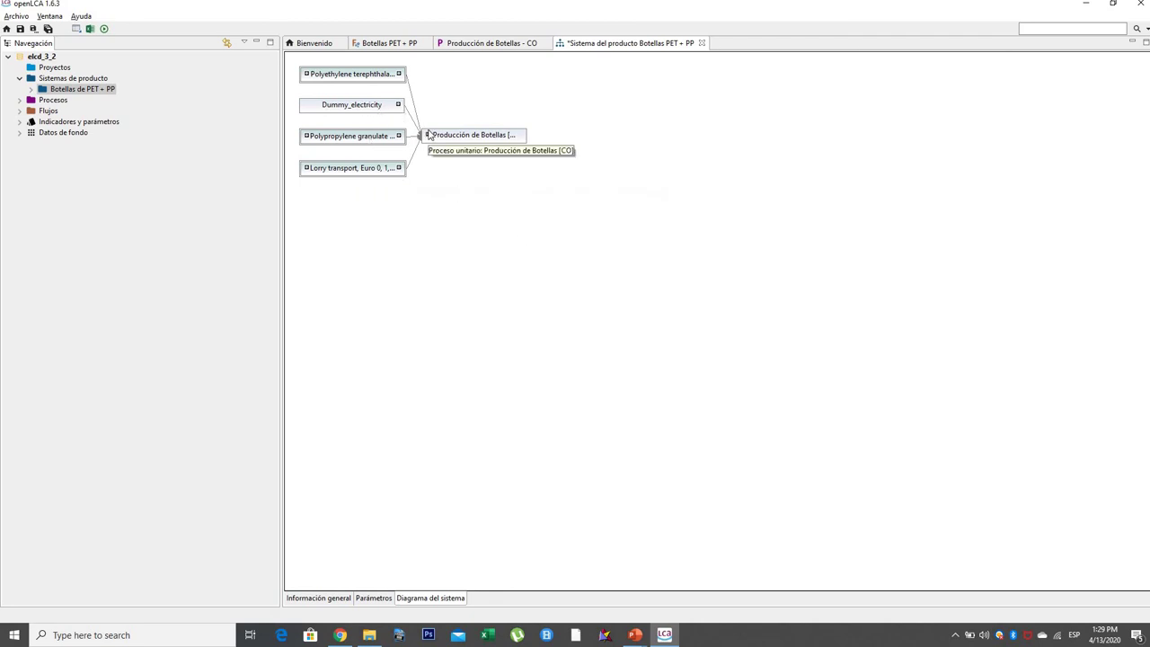
# Expand and enlarge the Producción de Botellas process box in the diagram to examine its inputs and outputs, and collapse it again
pyautogui.click(476, 139)
pyautogui.doubleClick(475, 142)
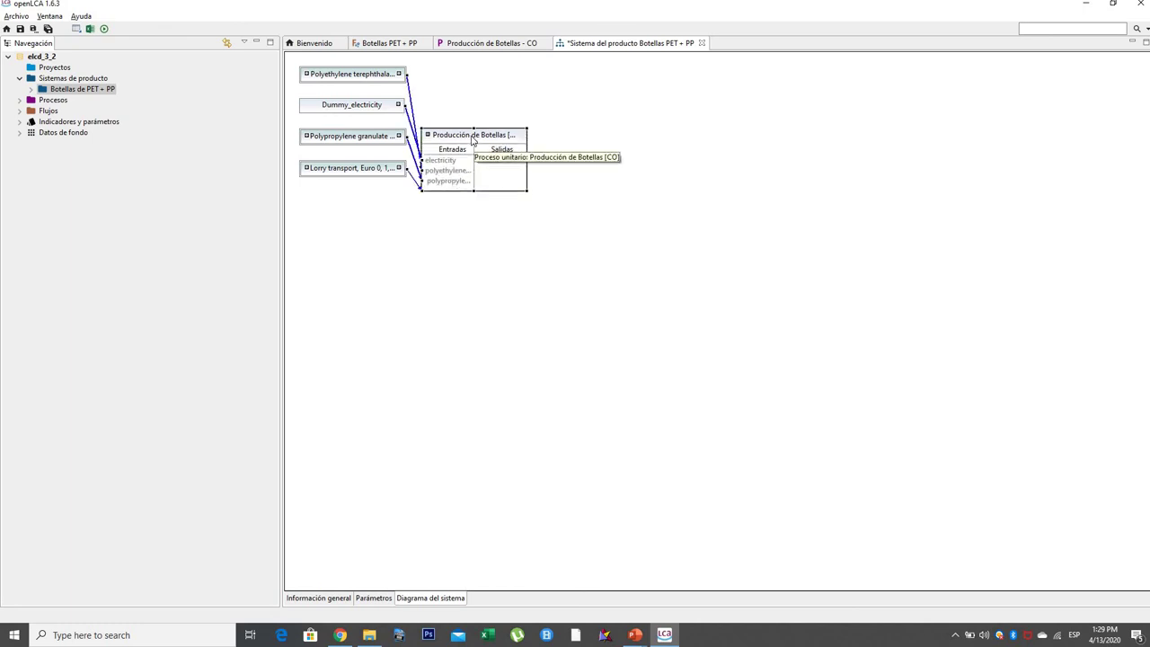
pyautogui.moveTo(473, 199); pyautogui.dragTo(473, 235)
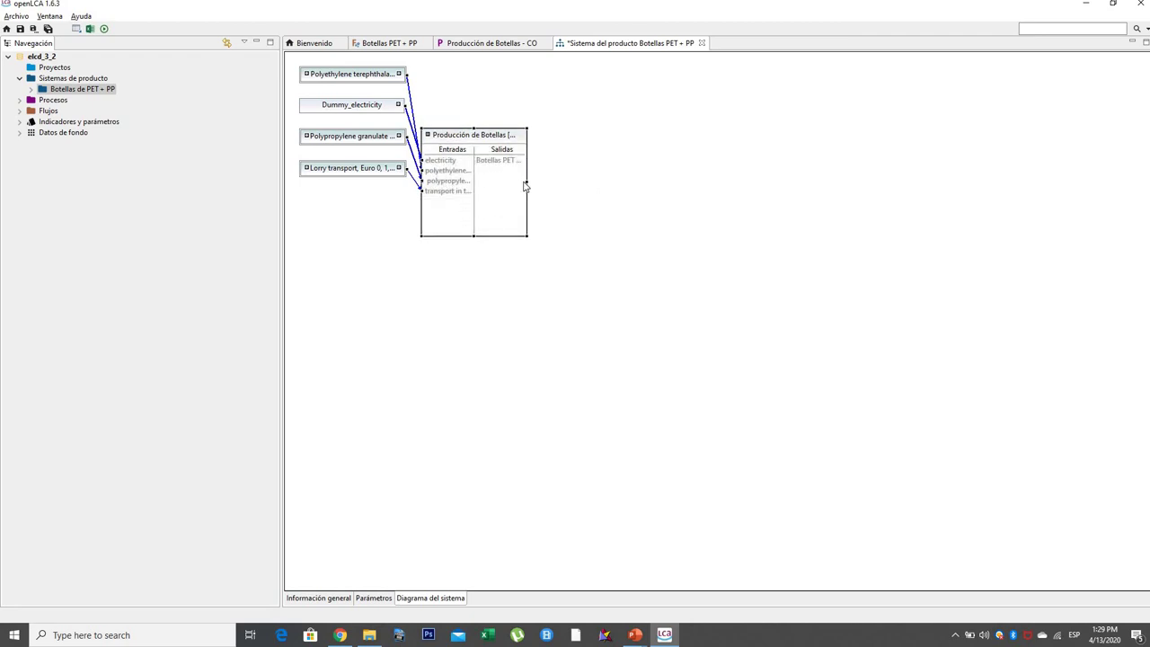
pyautogui.moveTo(527, 182); pyautogui.dragTo(561, 183)
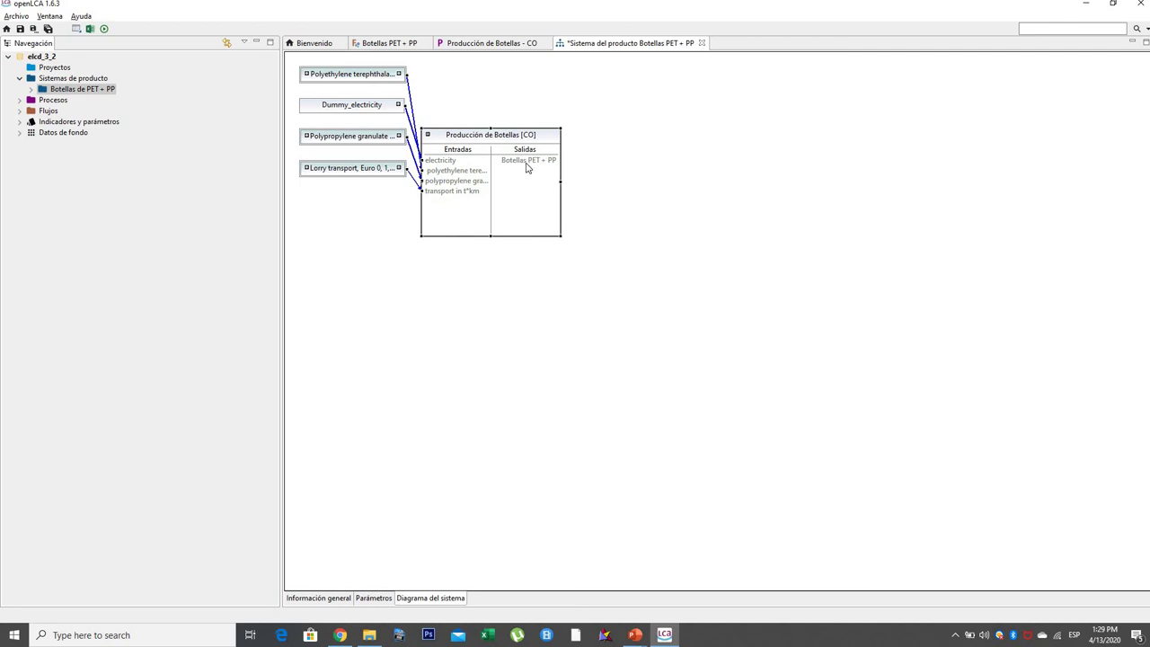
pyautogui.doubleClick(478, 138)
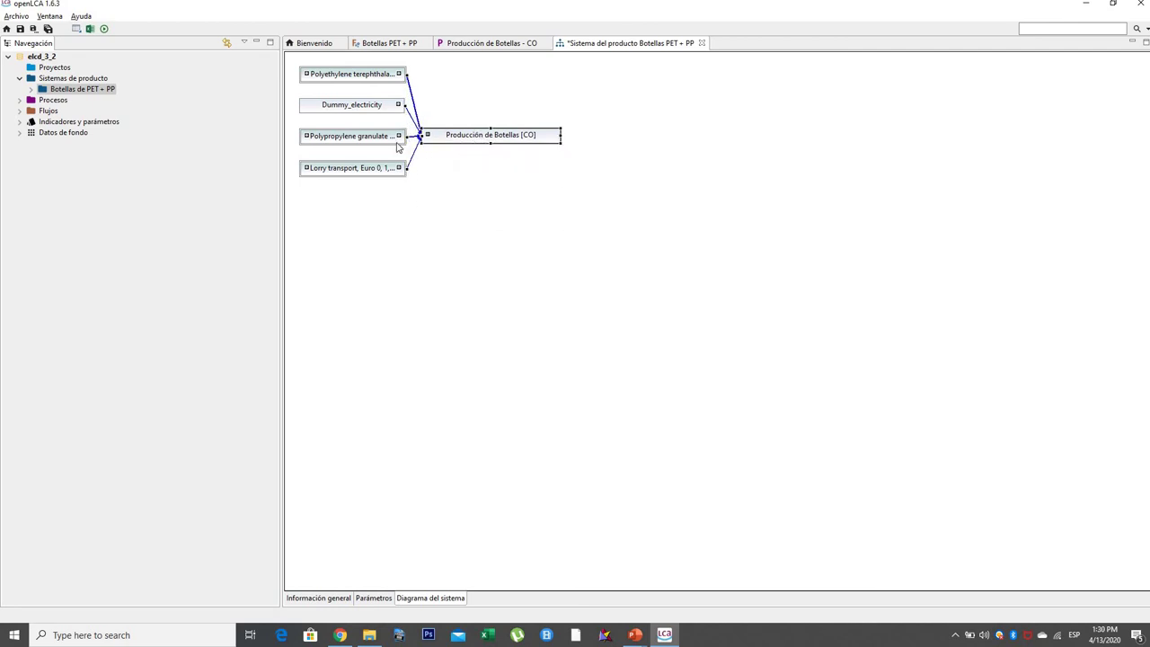
# Examine the inputs and outputs of the Polyethylene terephthalate process box in the diagram, and collapse it again
pyautogui.doubleClick(358, 77)
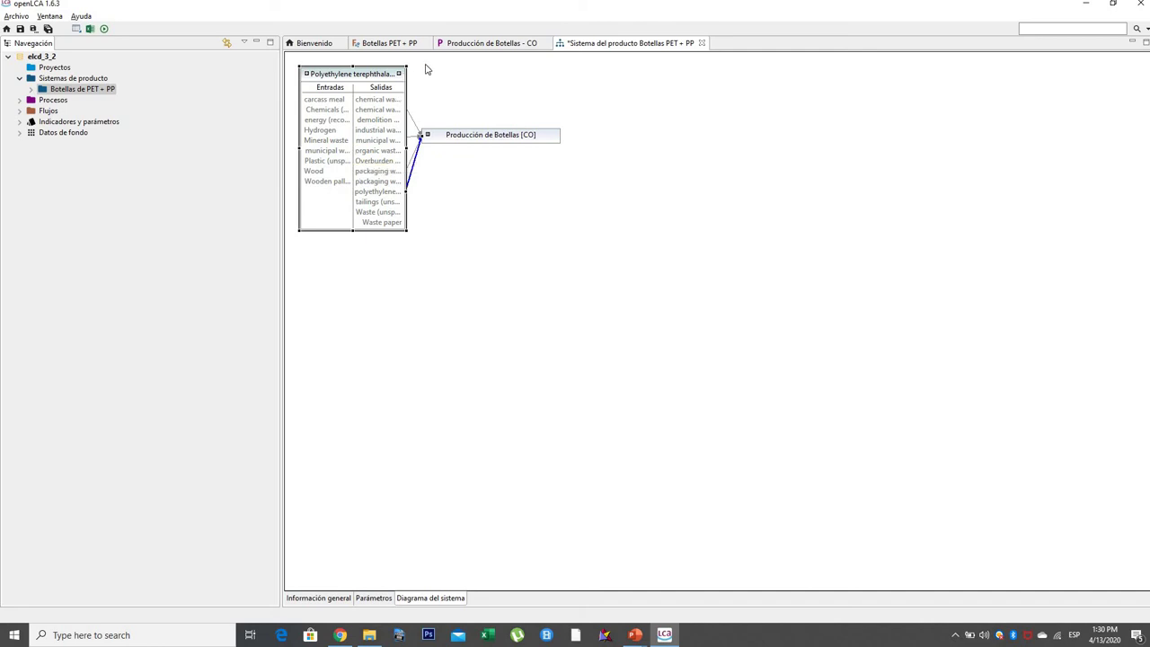
pyautogui.doubleClick(358, 79)
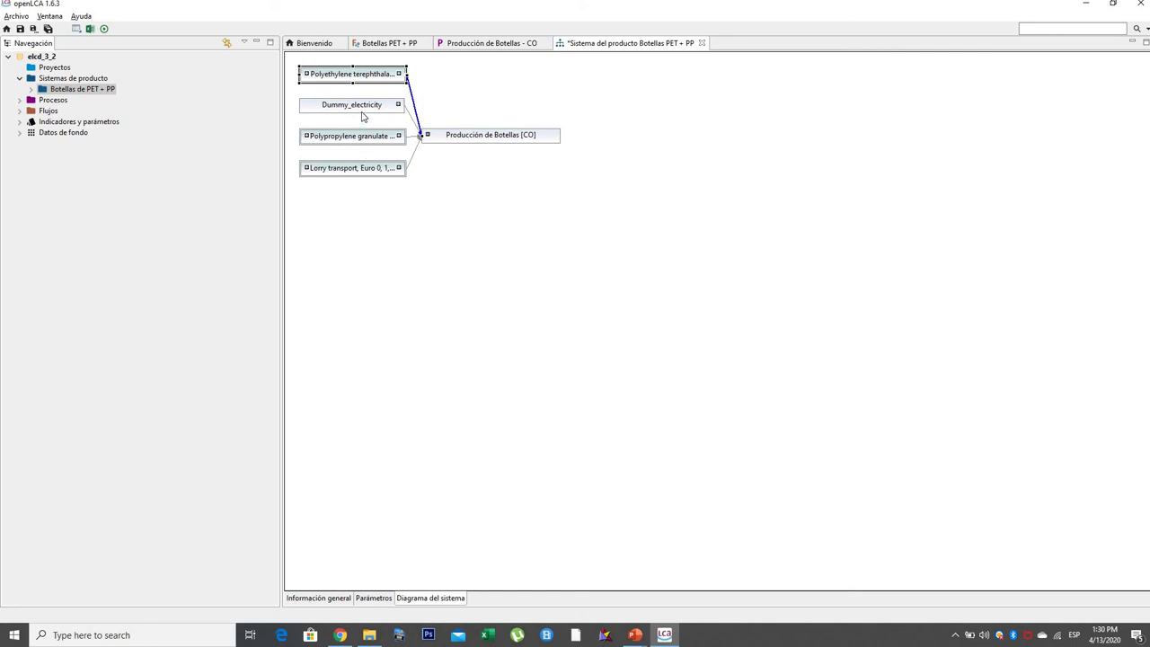
pyautogui.click(492, 165)
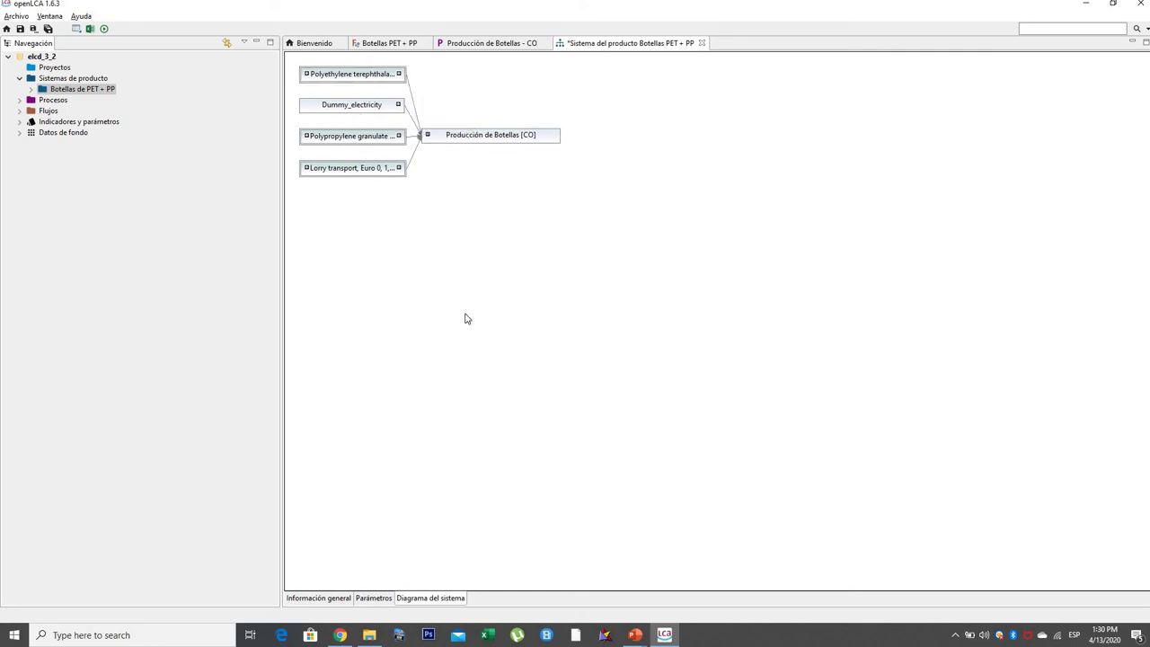
# Calculate the product system with allocation method Físico, impact assessment method CML (baseline) [v4.4, January 2015] and calculation type Análisis
pyautogui.click(334, 602)
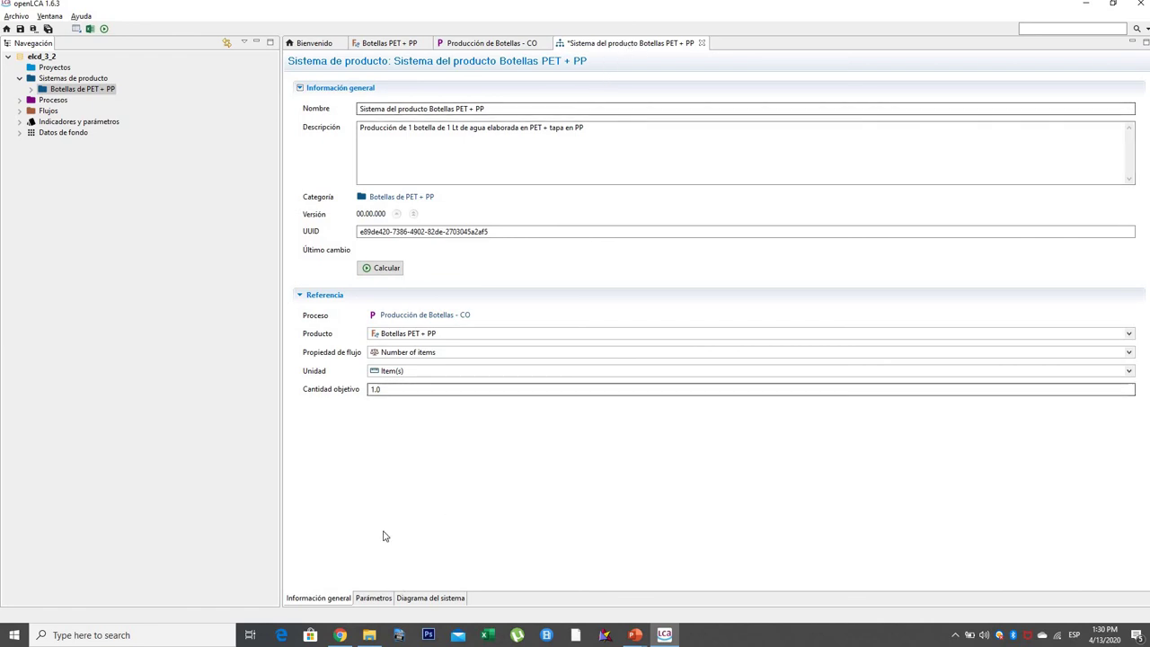
pyautogui.click(382, 272)
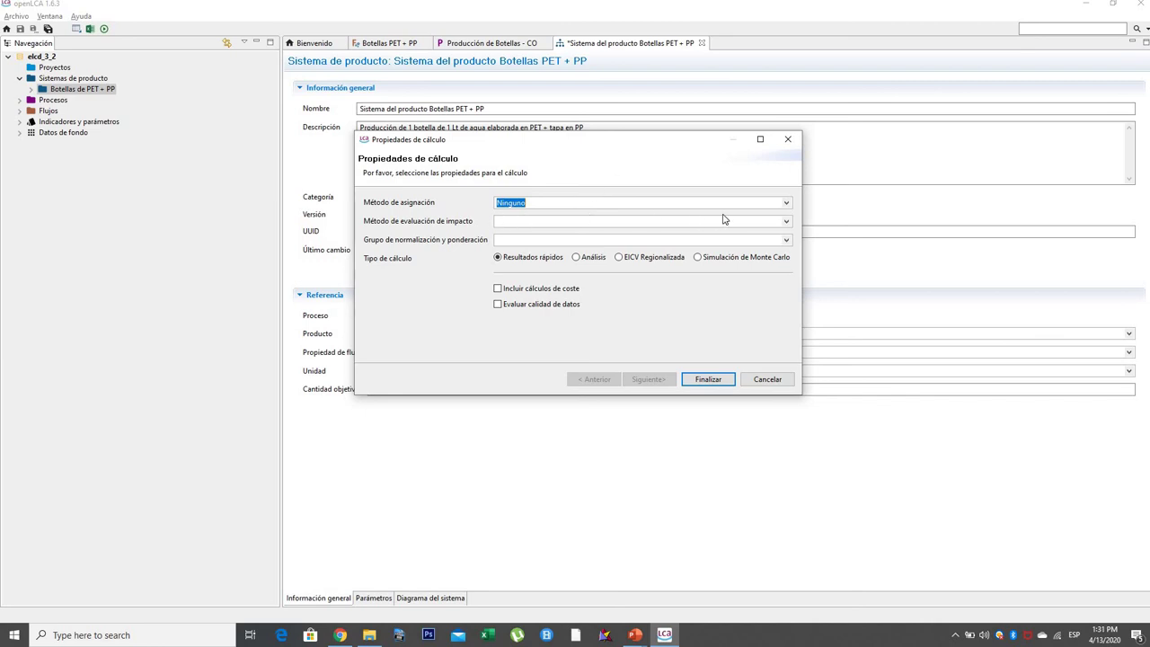
pyautogui.click(787, 206)
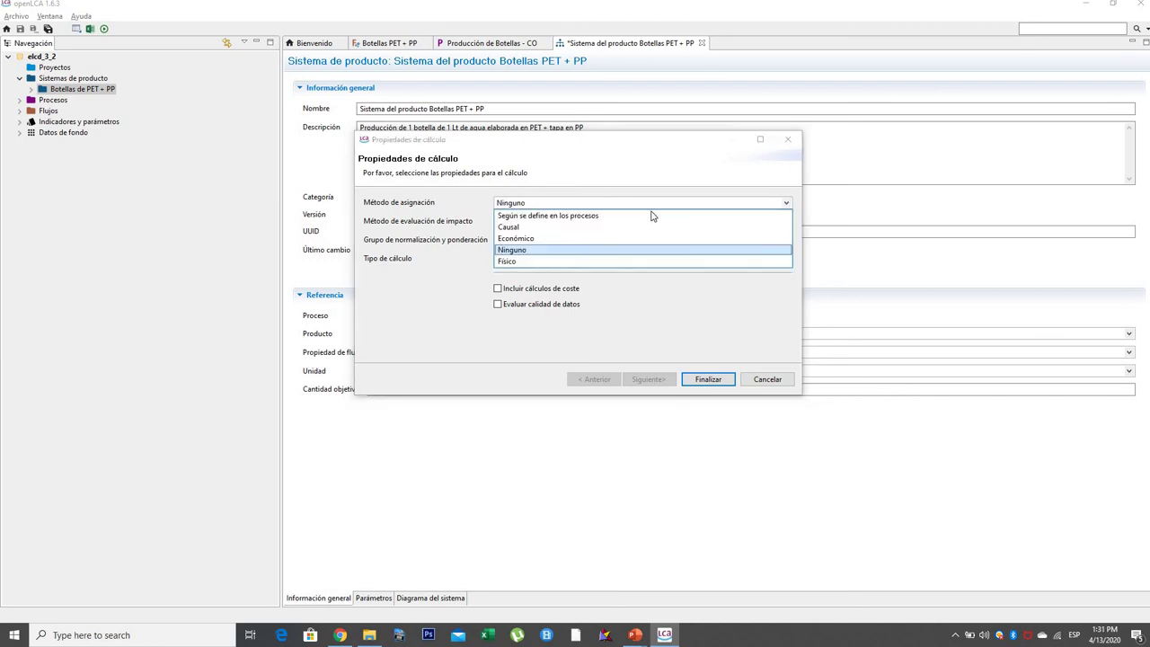
pyautogui.click(524, 262)
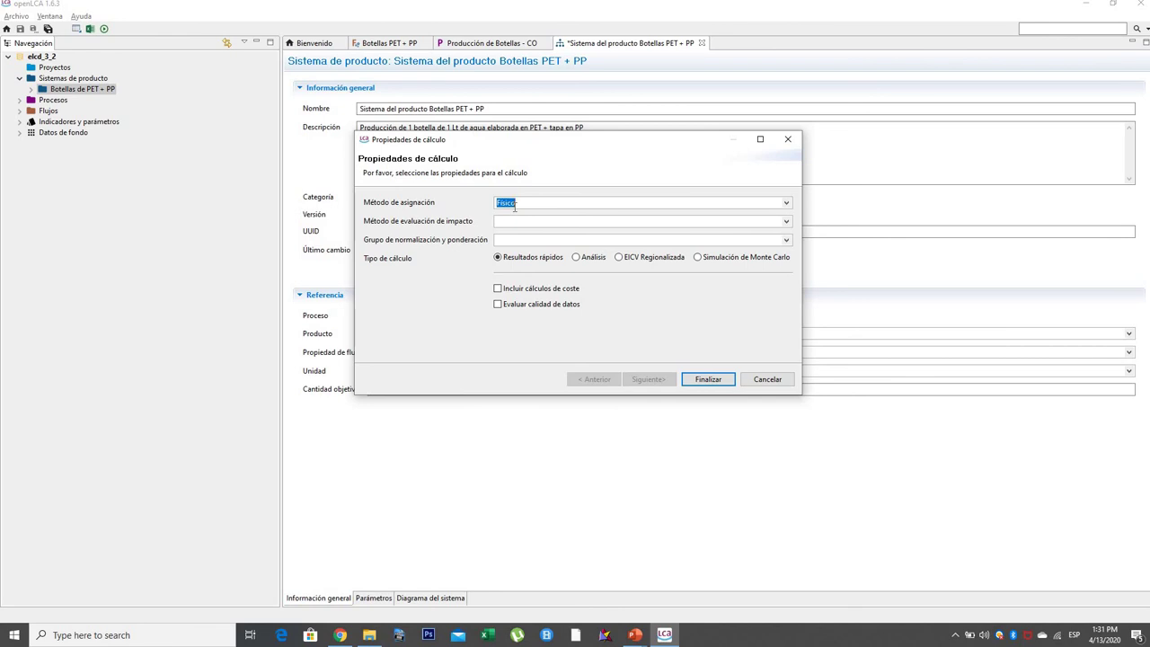
pyautogui.click(788, 221)
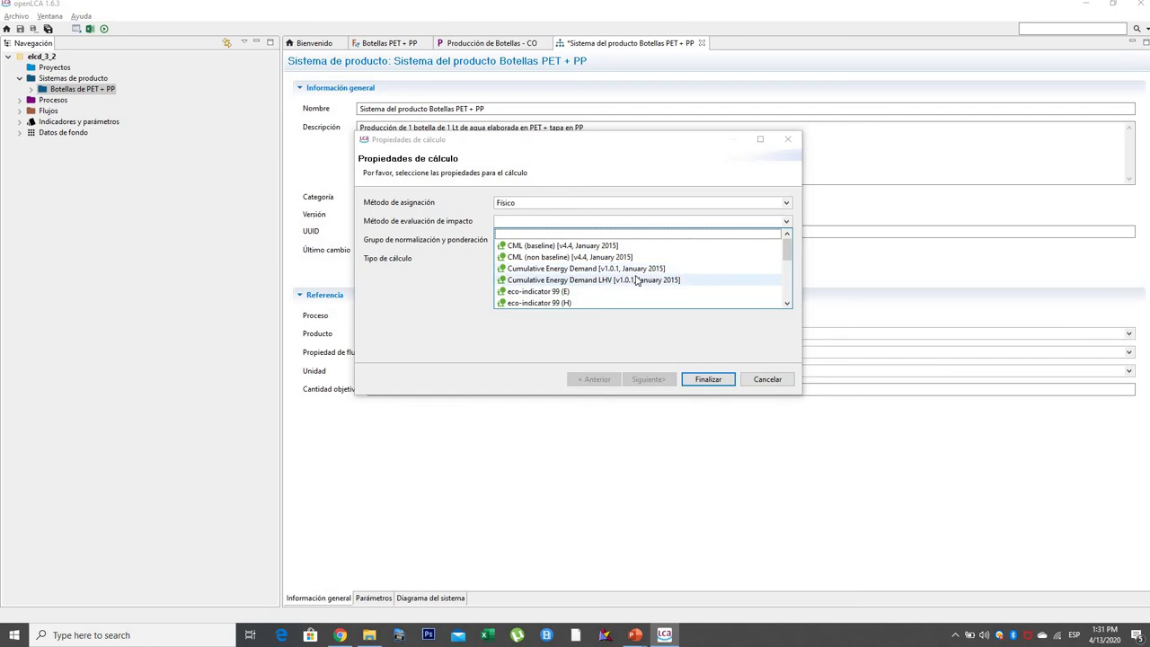
pyautogui.scroll(-2, 635, 279)
pyautogui.scroll(2, 636, 280)
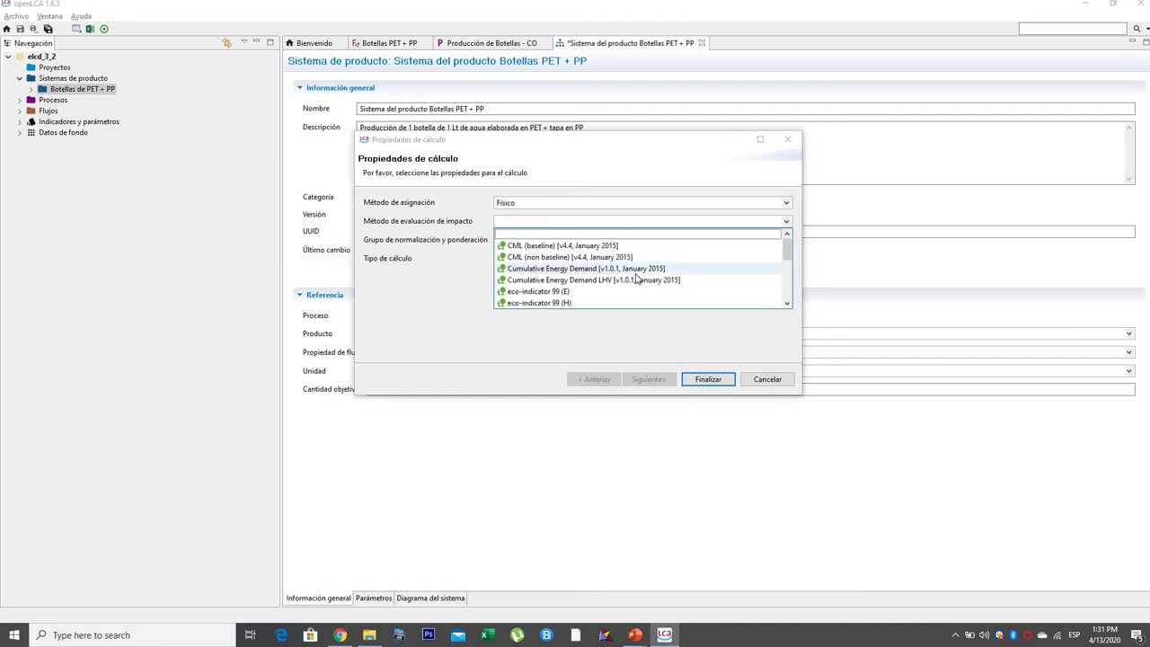
pyautogui.click(588, 251)
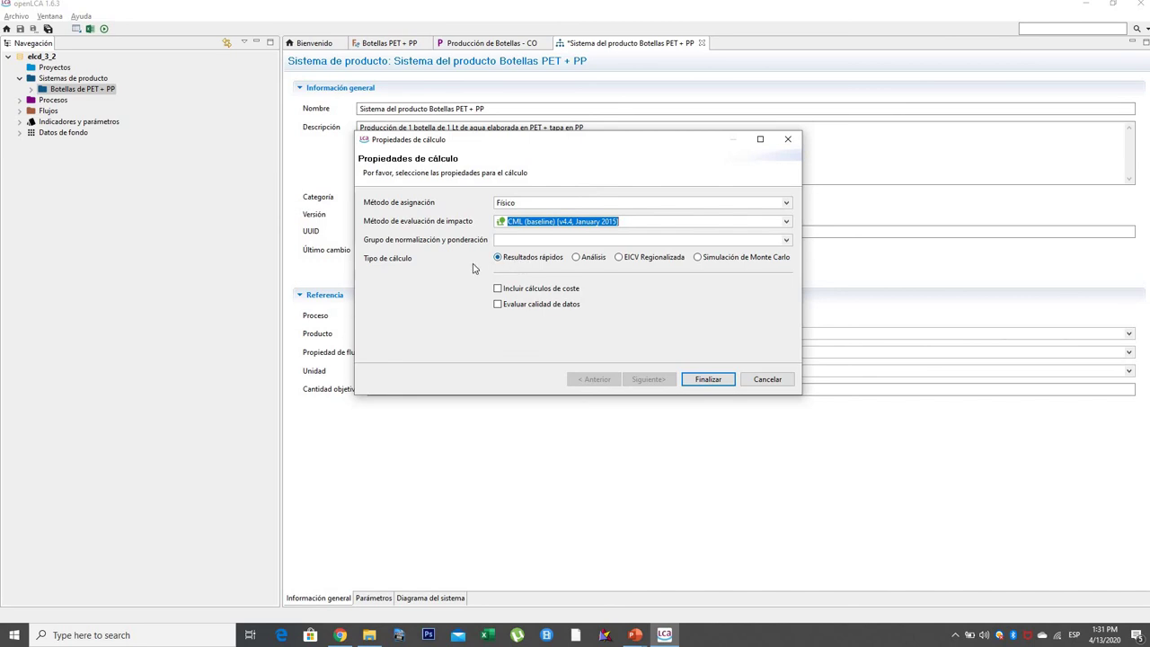
pyautogui.click(581, 259)
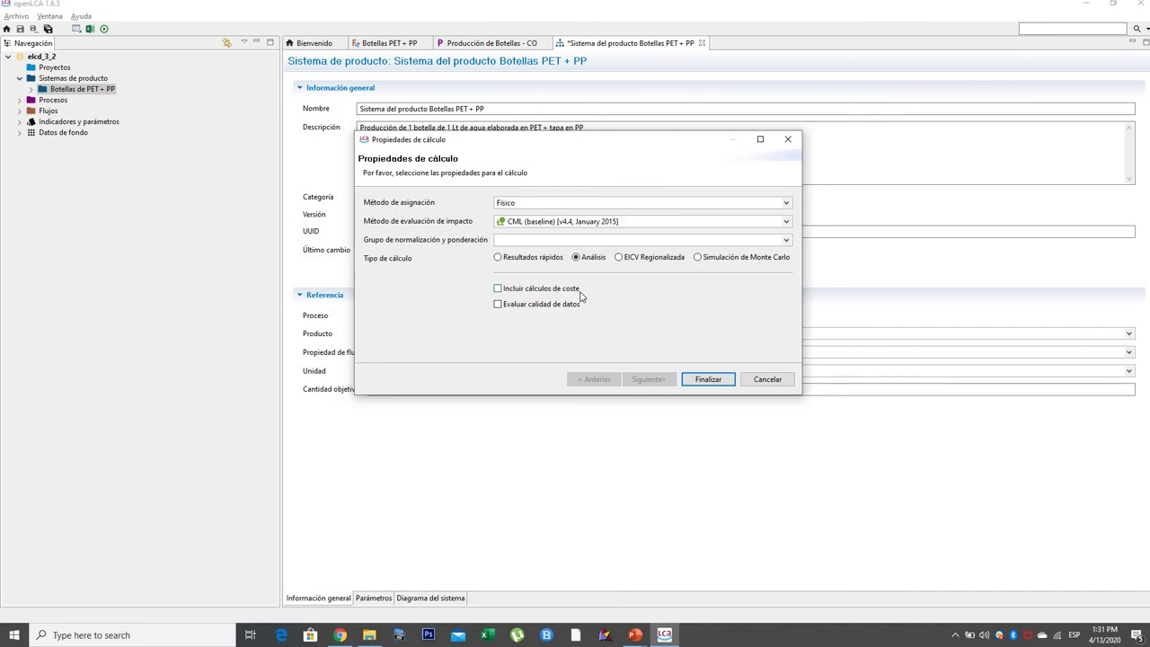
pyautogui.click(709, 380)
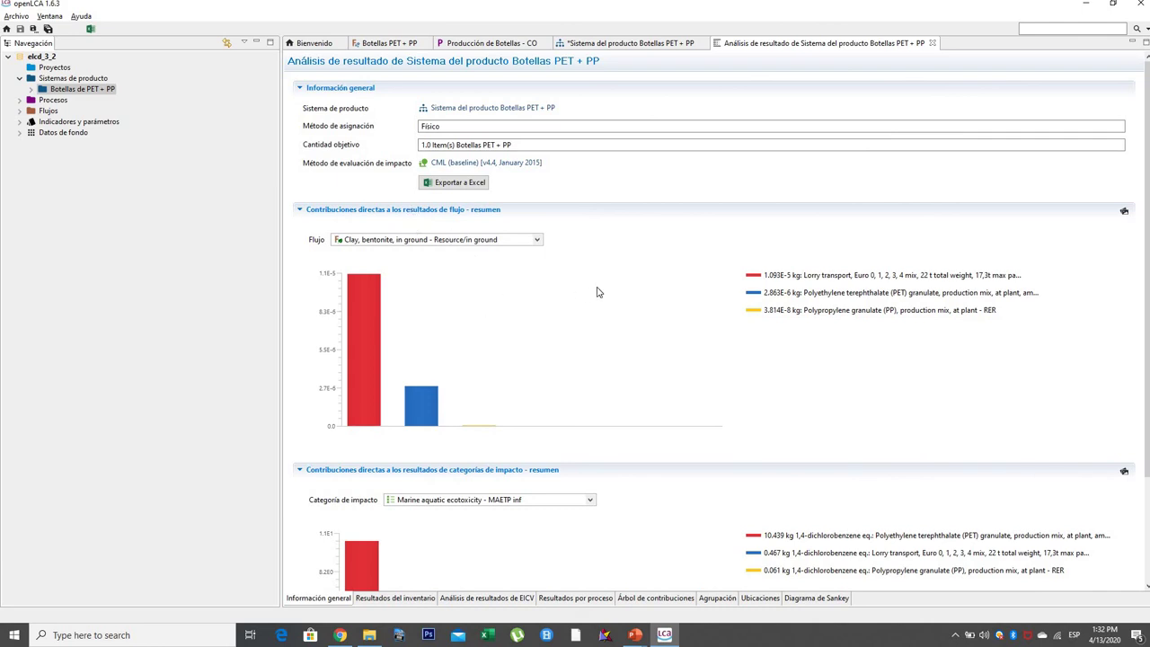
# Review the direct contributions to the flow results and display the impact category contributions for Climate change - GWP100
pyautogui.click(538, 243)
pyautogui.press('Escape')
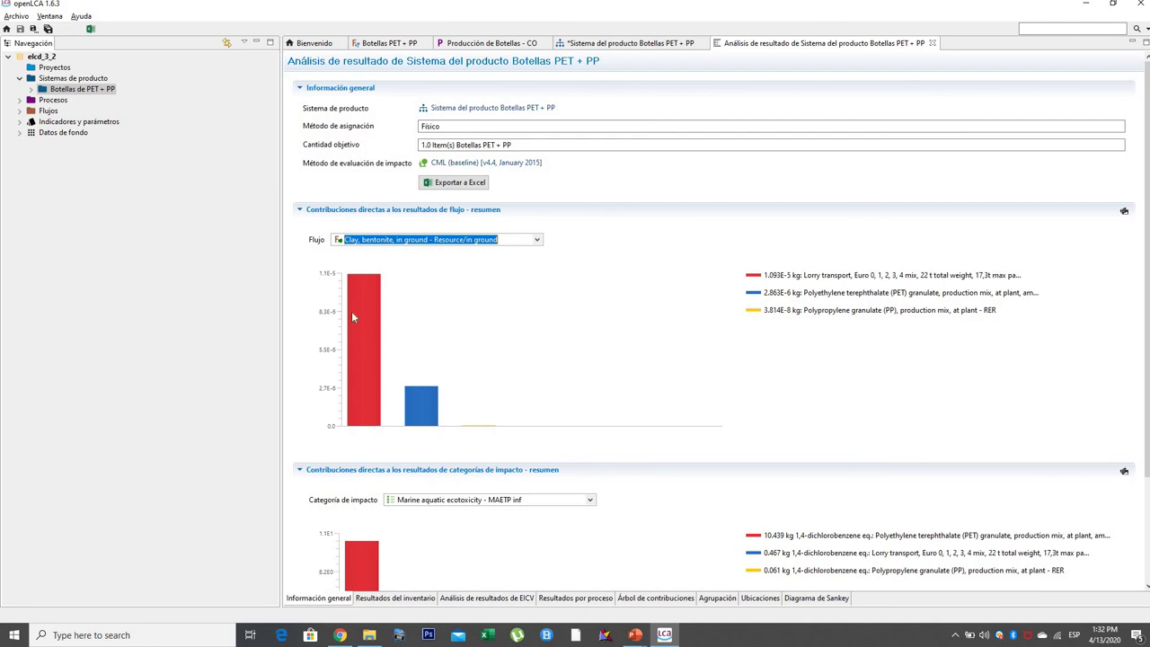
pyautogui.scroll(-3, 626, 365)
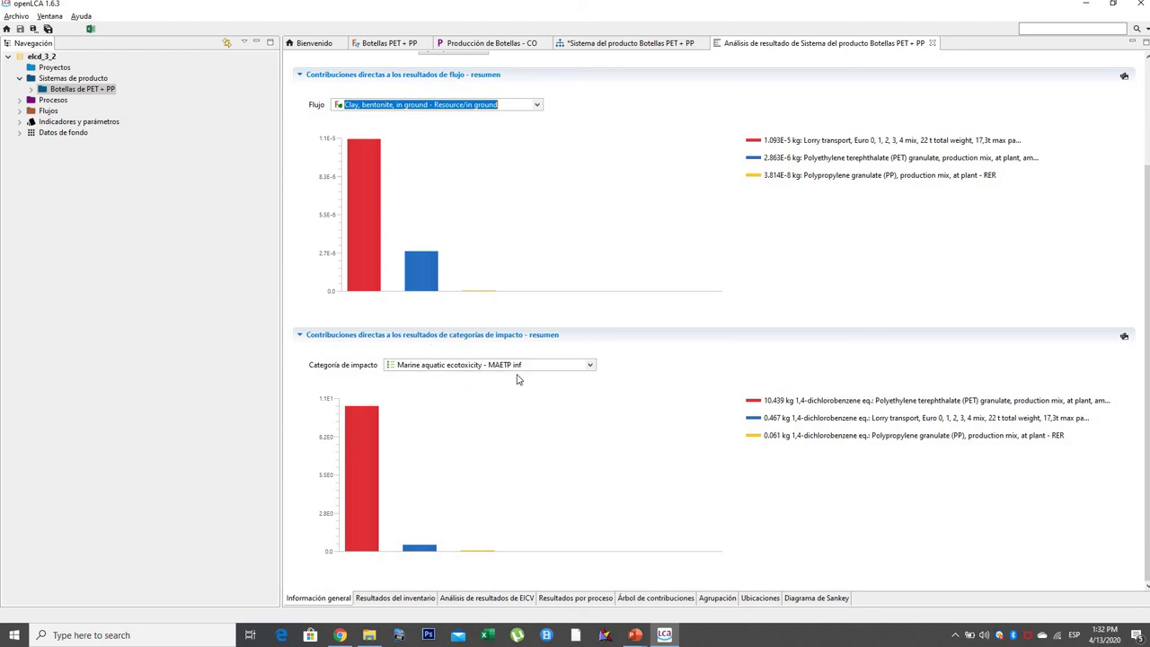
pyautogui.click(591, 366)
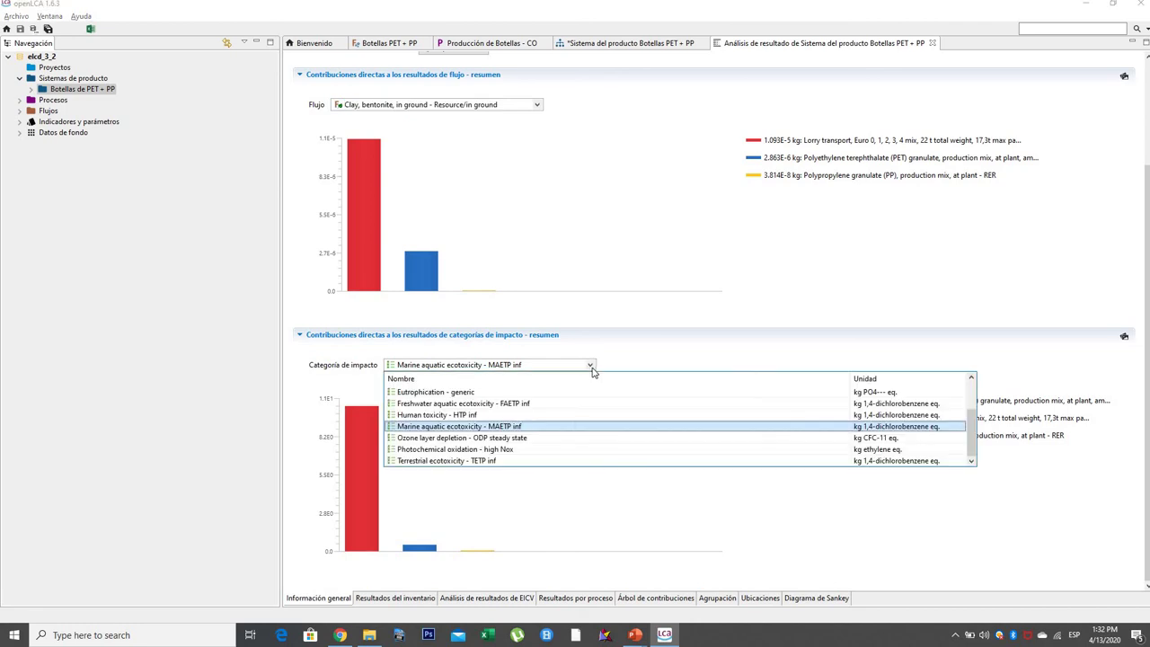
pyautogui.scroll(2, 575, 429)
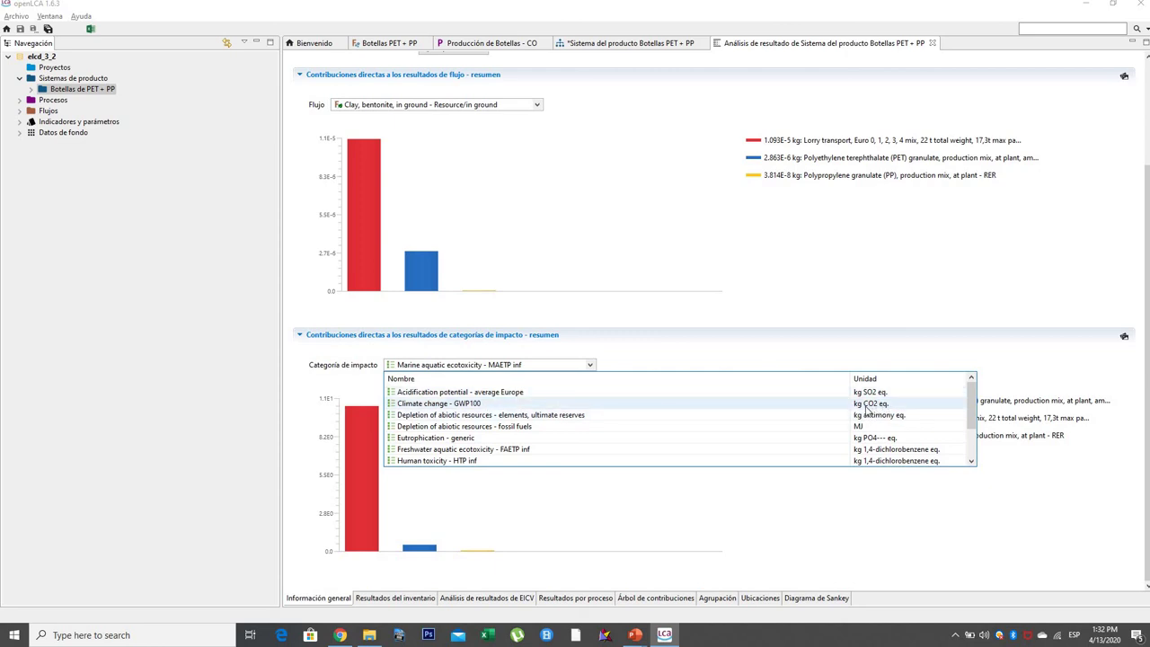
pyautogui.click(600, 405)
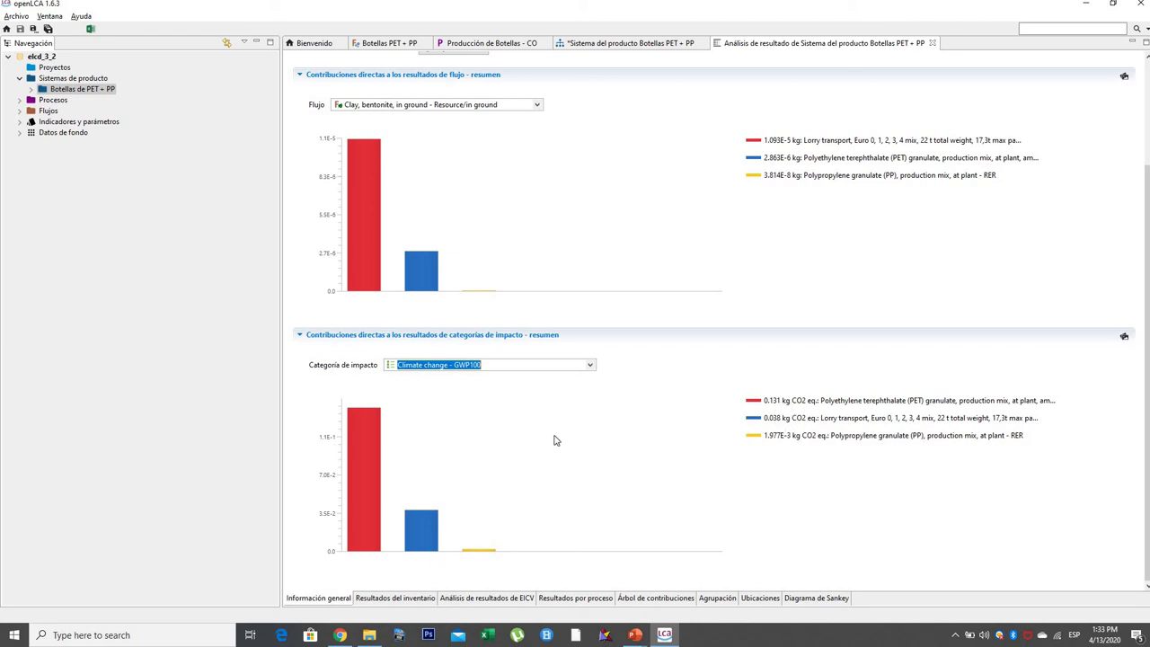
# Display the impact category contributions for Acidification potential - average Europe, and for Eutrophication - generic
pyautogui.click(591, 365)
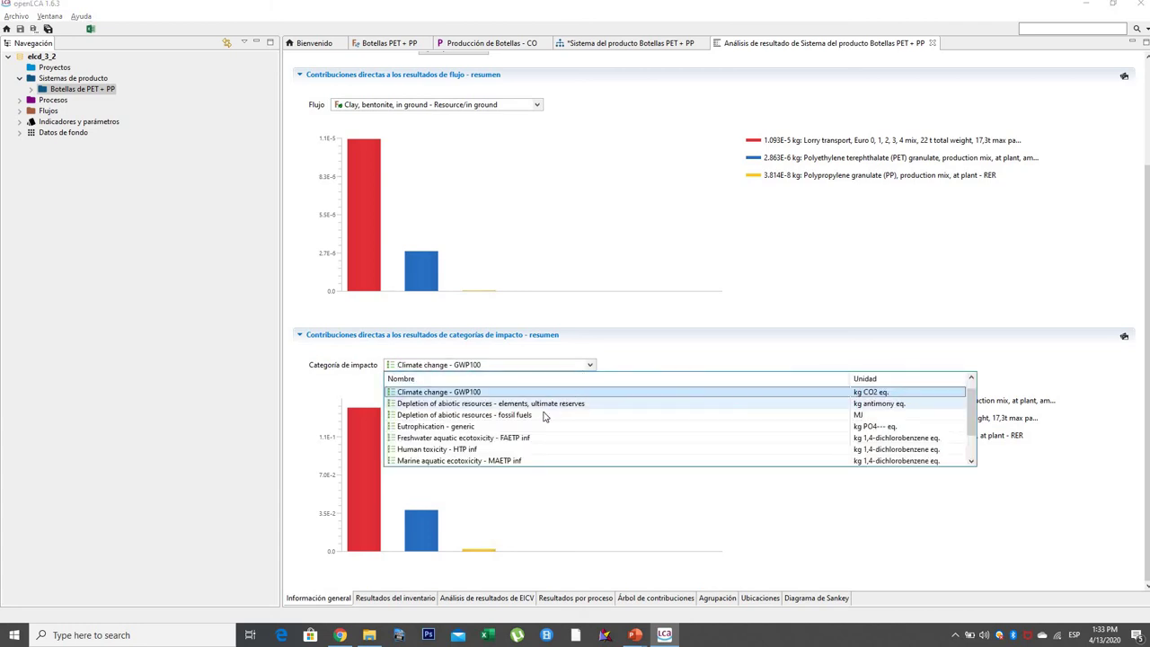
pyautogui.scroll(-1, 543, 416)
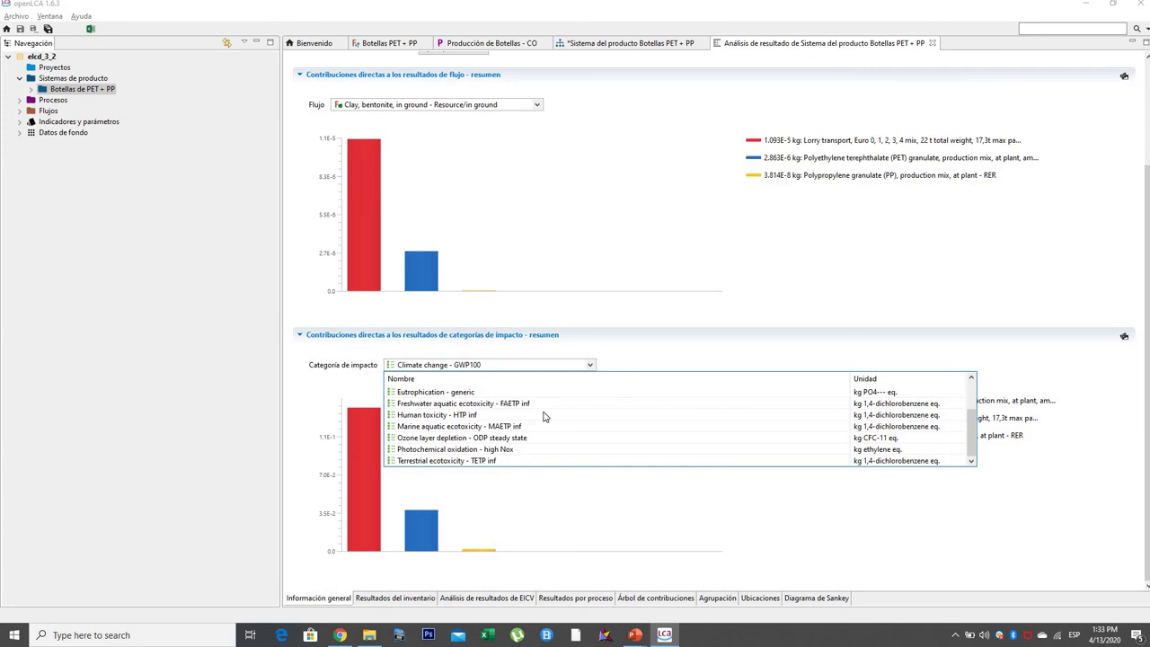
pyautogui.scroll(2, 543, 416)
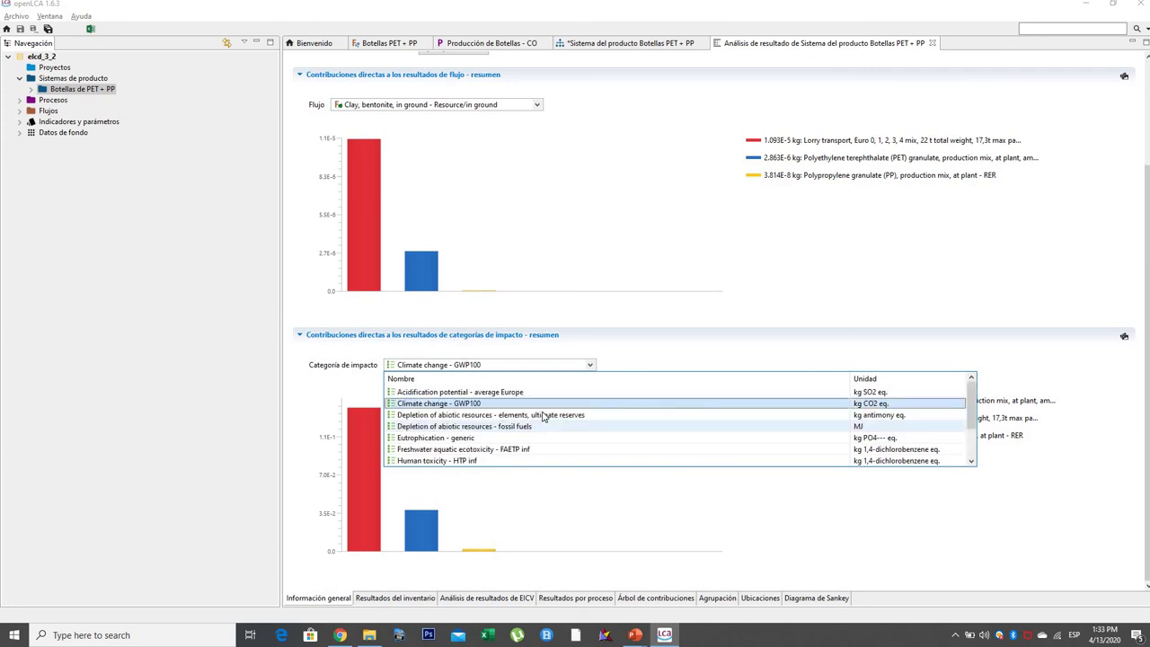
pyautogui.click(492, 393)
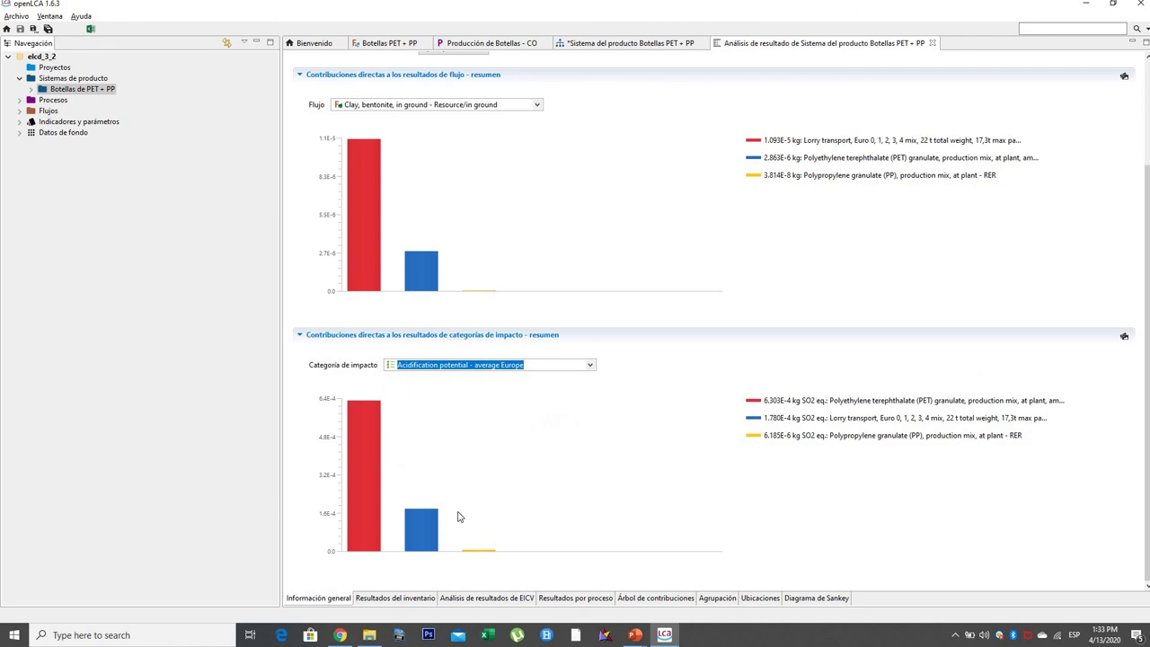
pyautogui.click(590, 367)
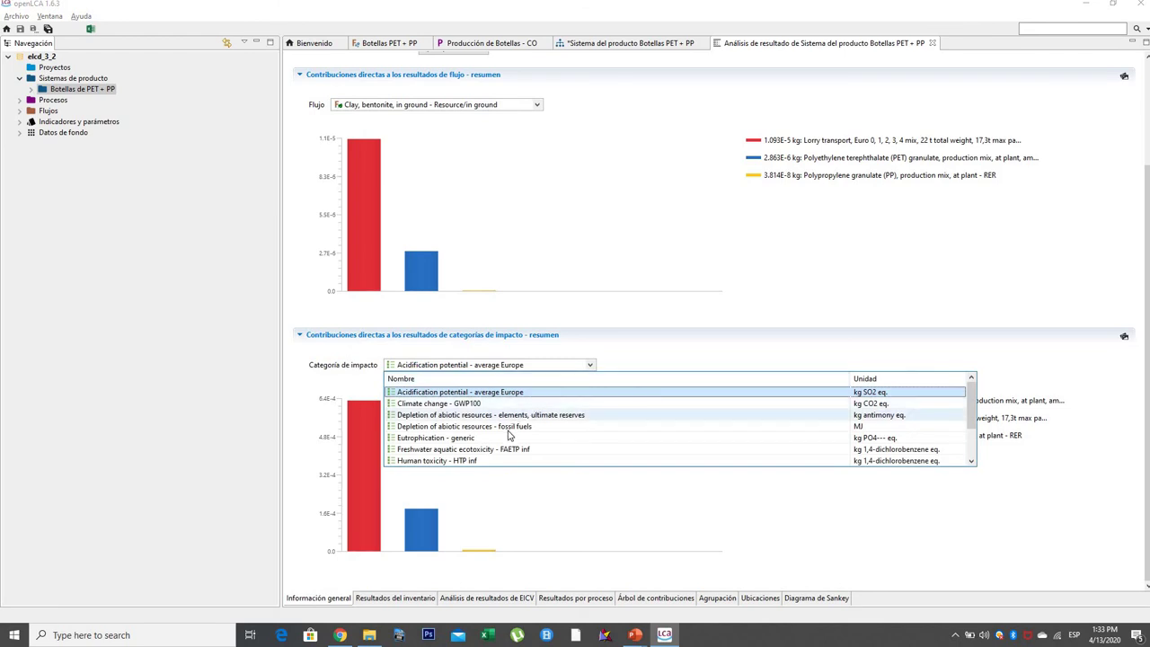
pyautogui.click(440, 438)
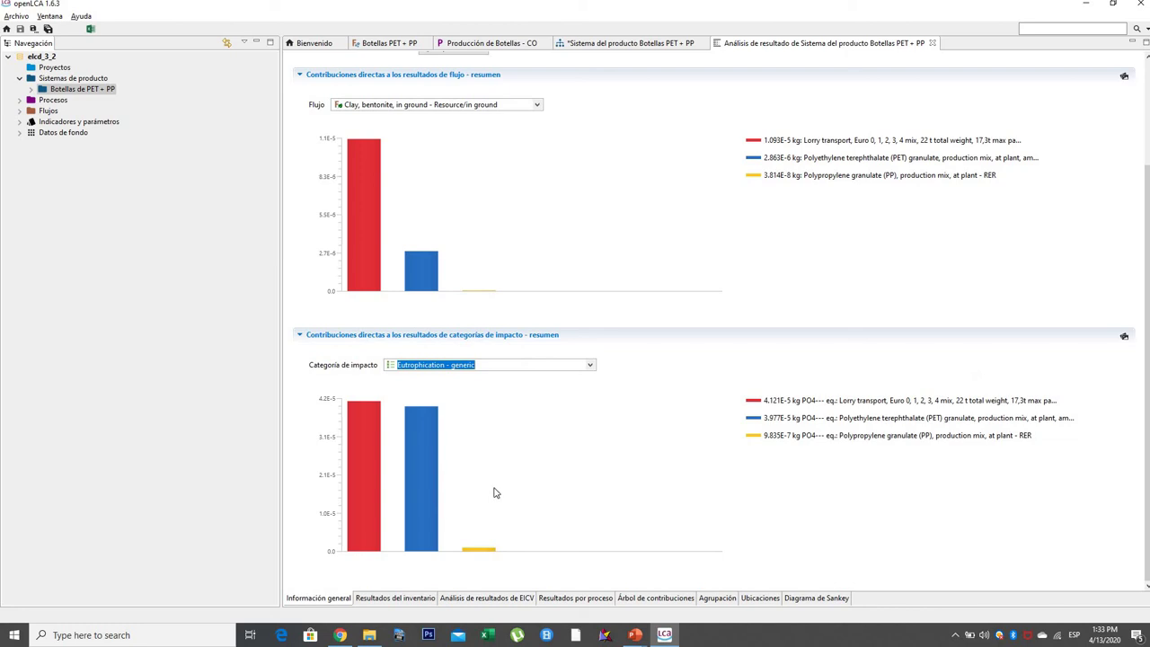
pyautogui.scroll(3, 495, 491)
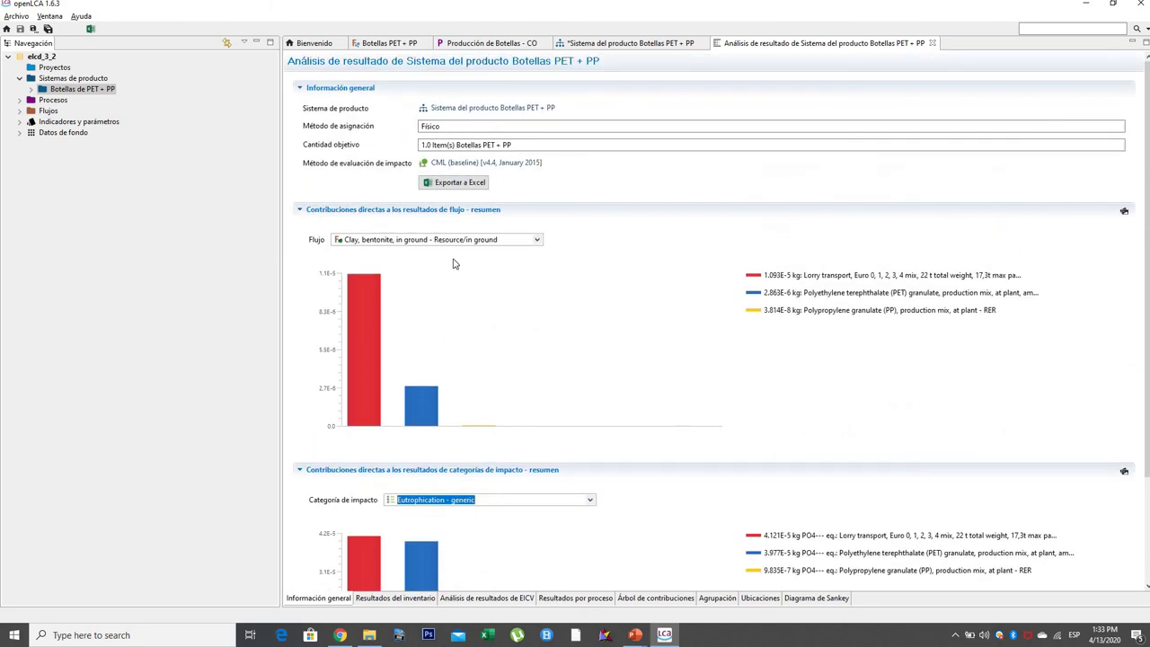
pyautogui.click(459, 184)
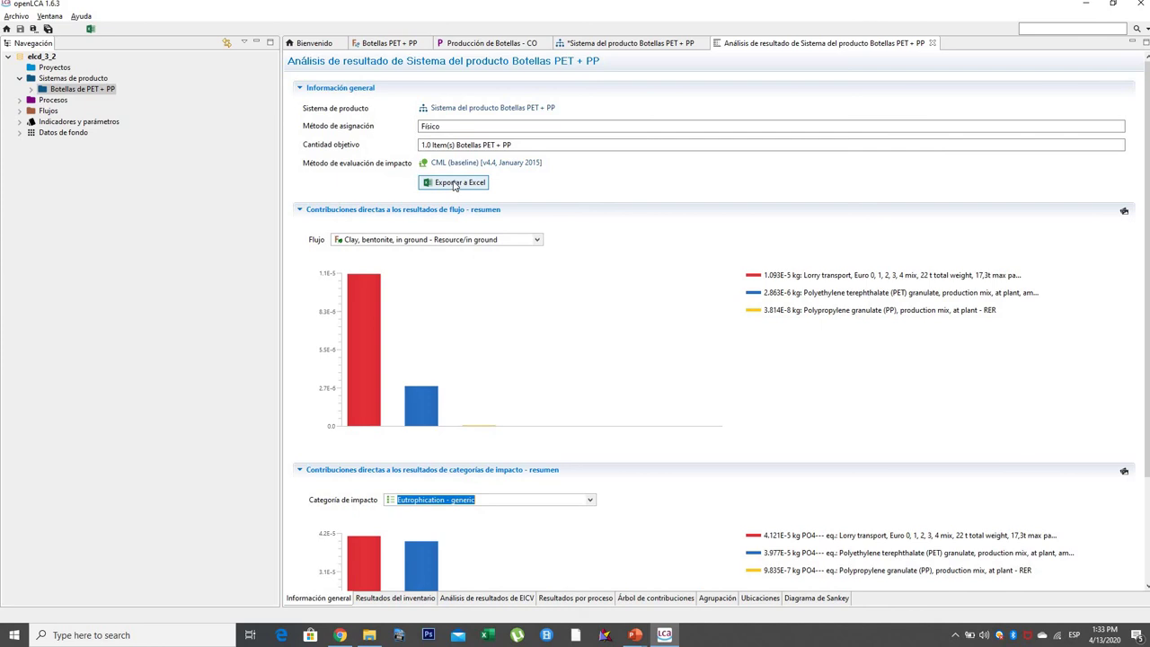
pyautogui.click(456, 185)
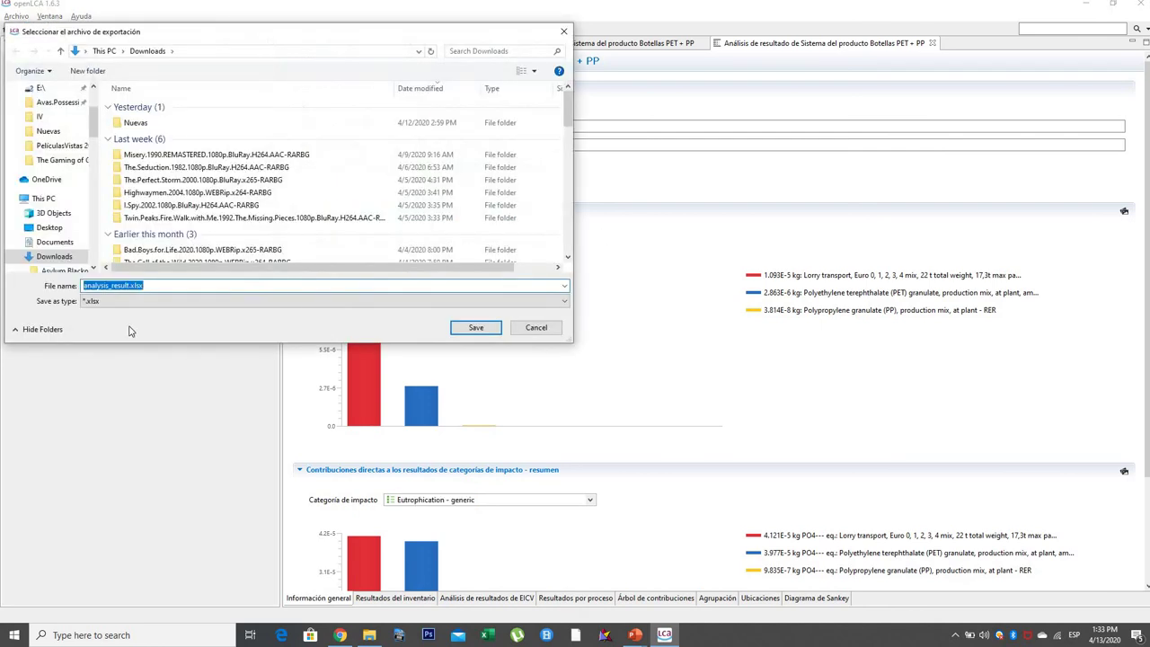
pyautogui.click(545, 328)
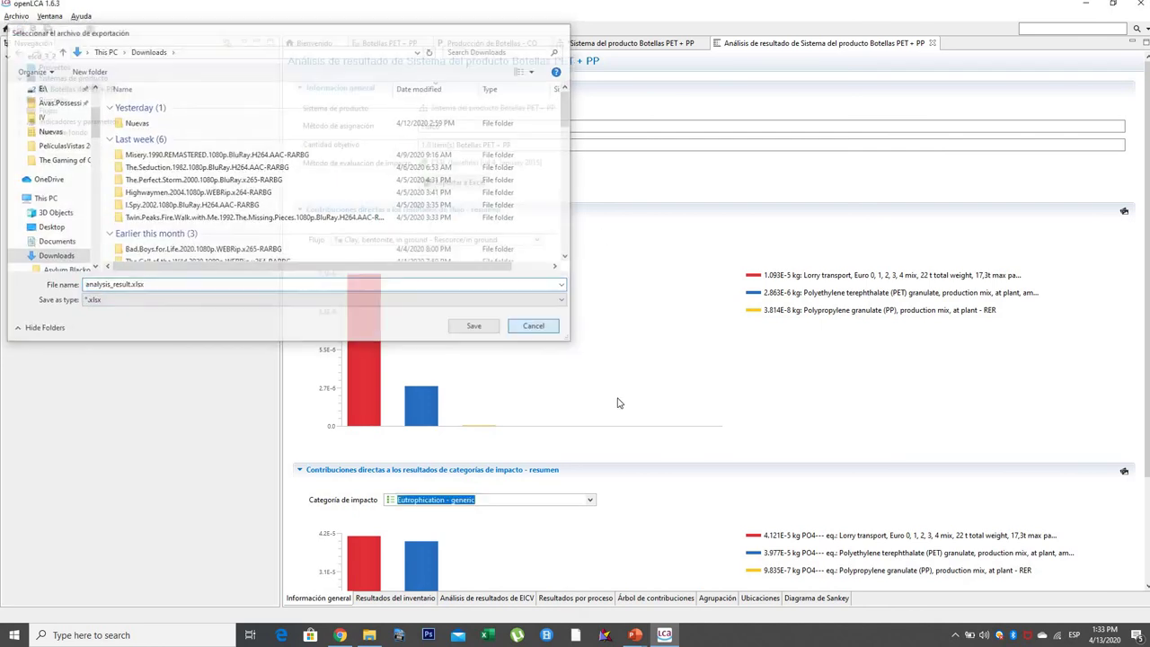
# Examine the input flows, output flows and total requirements in the inventory results of the analysis
pyautogui.scroll(-3, 566, 481)
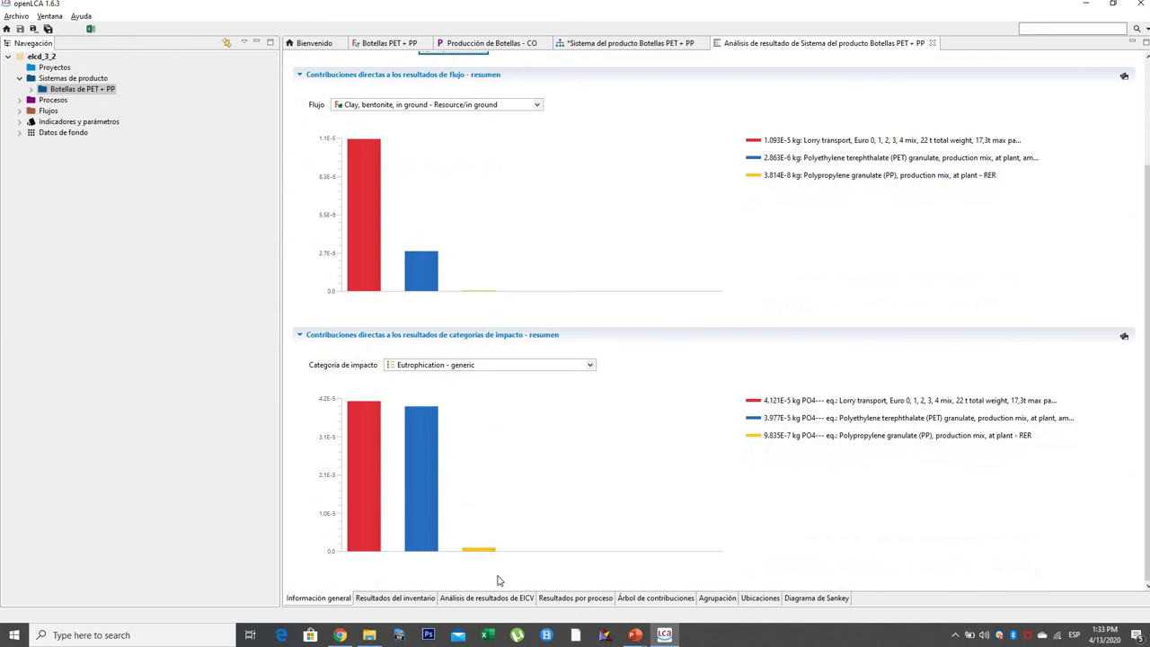
pyautogui.click(384, 599)
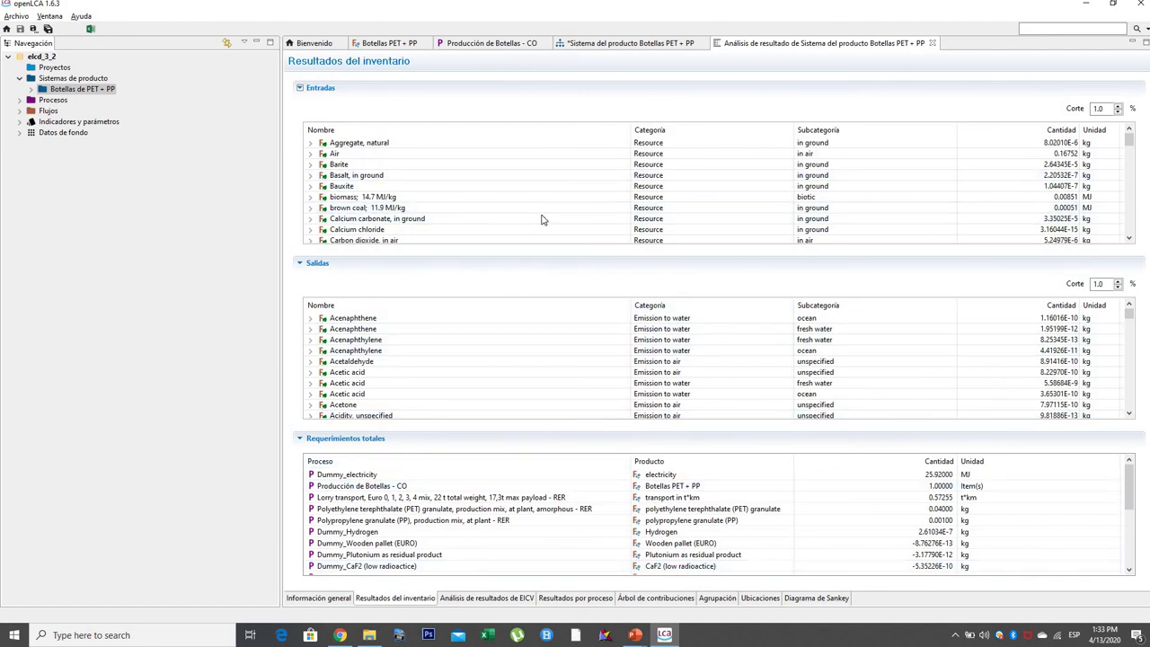
pyautogui.scroll(-6, 537, 208)
pyautogui.scroll(-3, 537, 208)
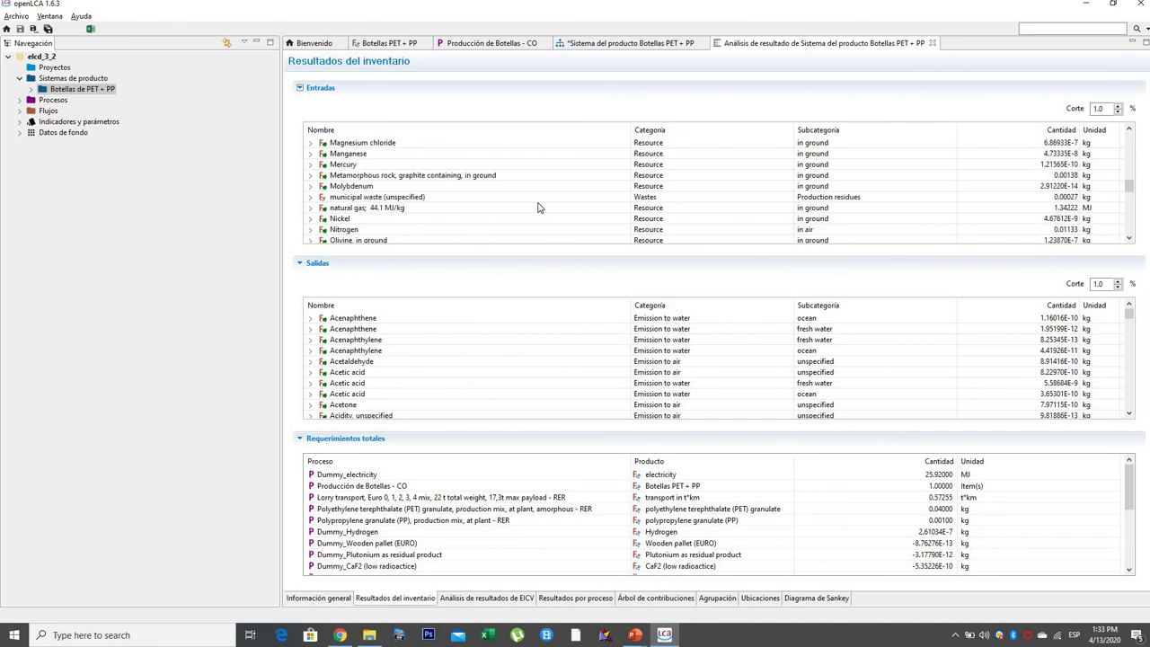
pyautogui.scroll(-3, 538, 207)
pyautogui.scroll(12, 538, 208)
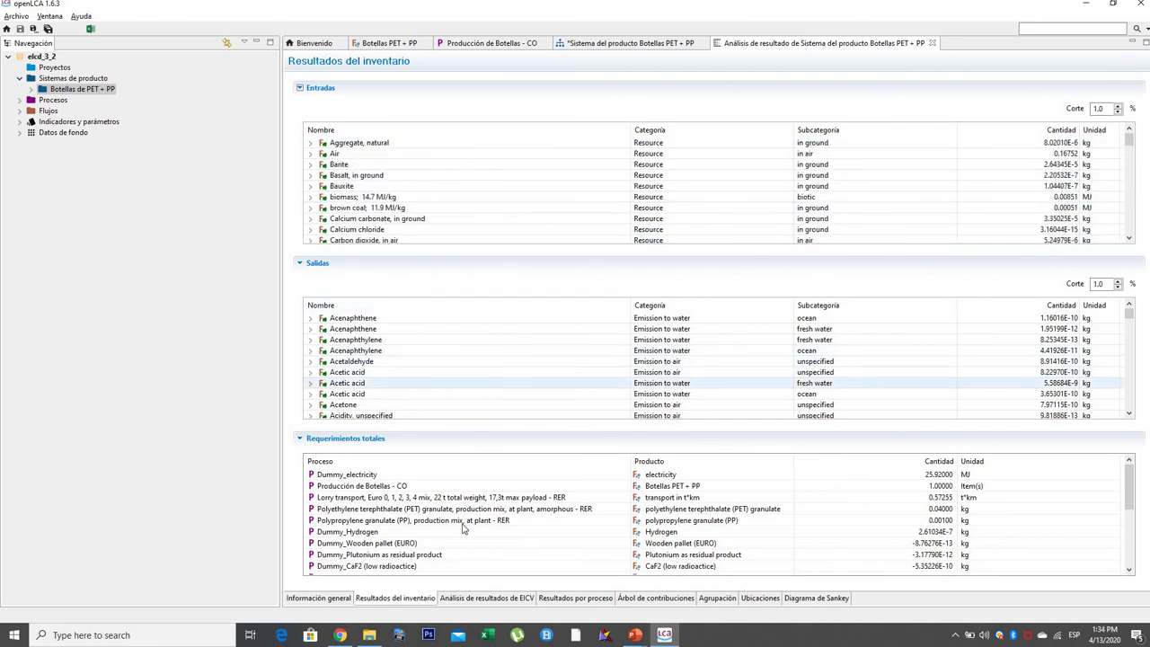
# Review the remaining total requirements, and display the LCIA result analysis with the Unidad column wide enough for the full unit names
pyautogui.scroll(-5, 476, 505)
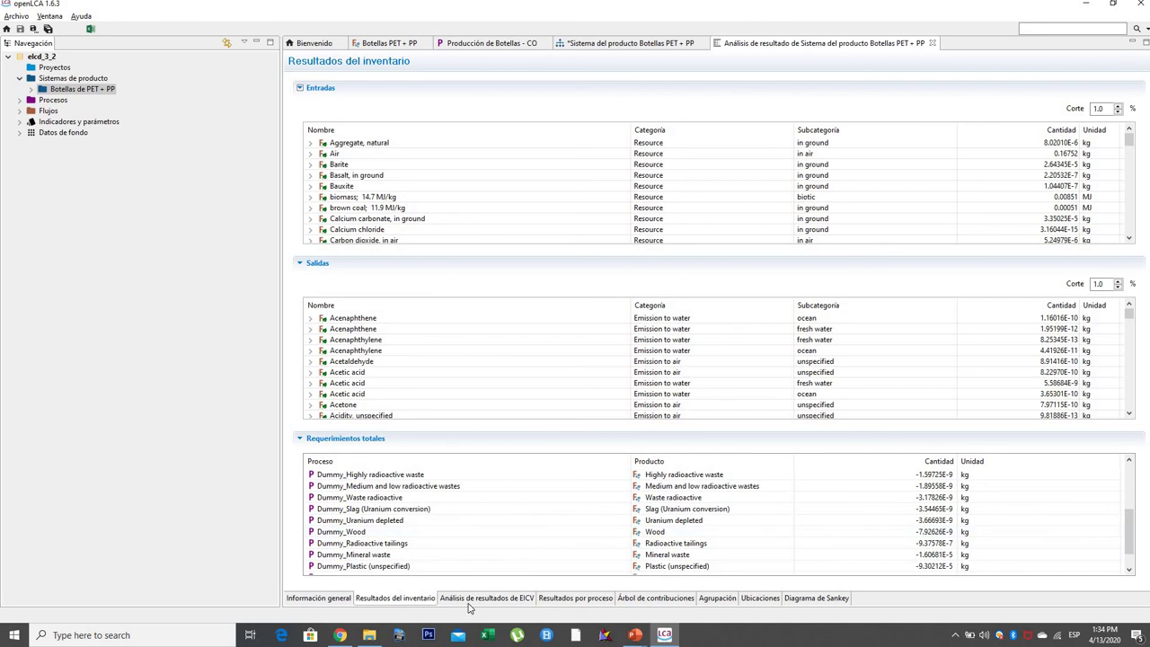
pyautogui.scroll(-1, 503, 536)
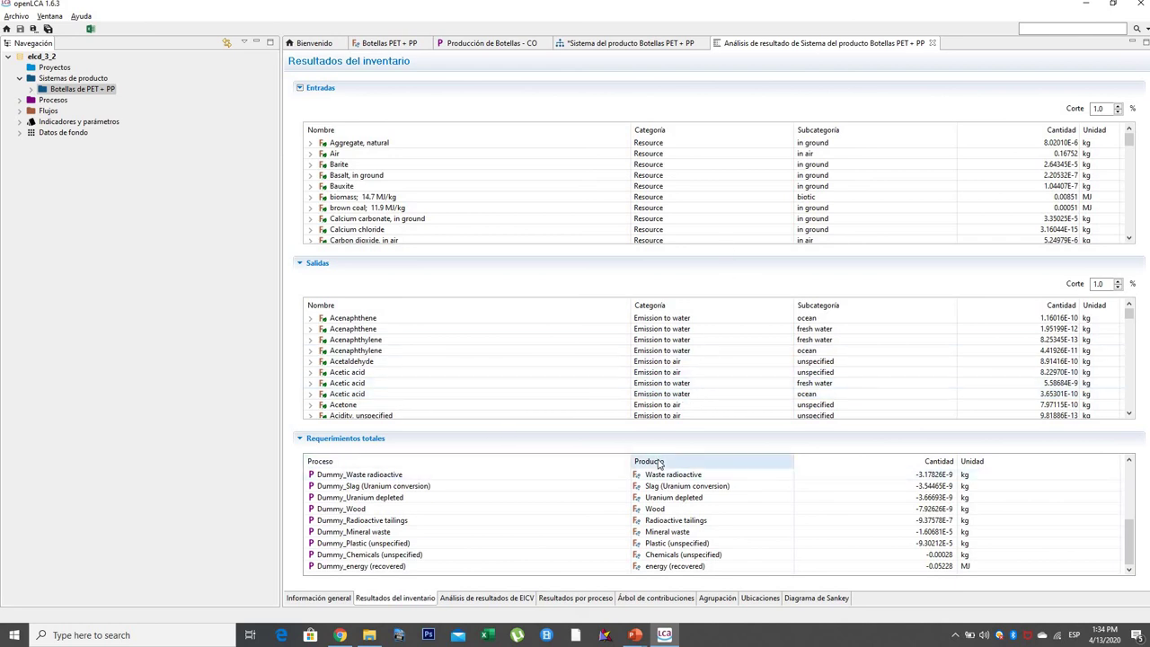
pyautogui.click(486, 601)
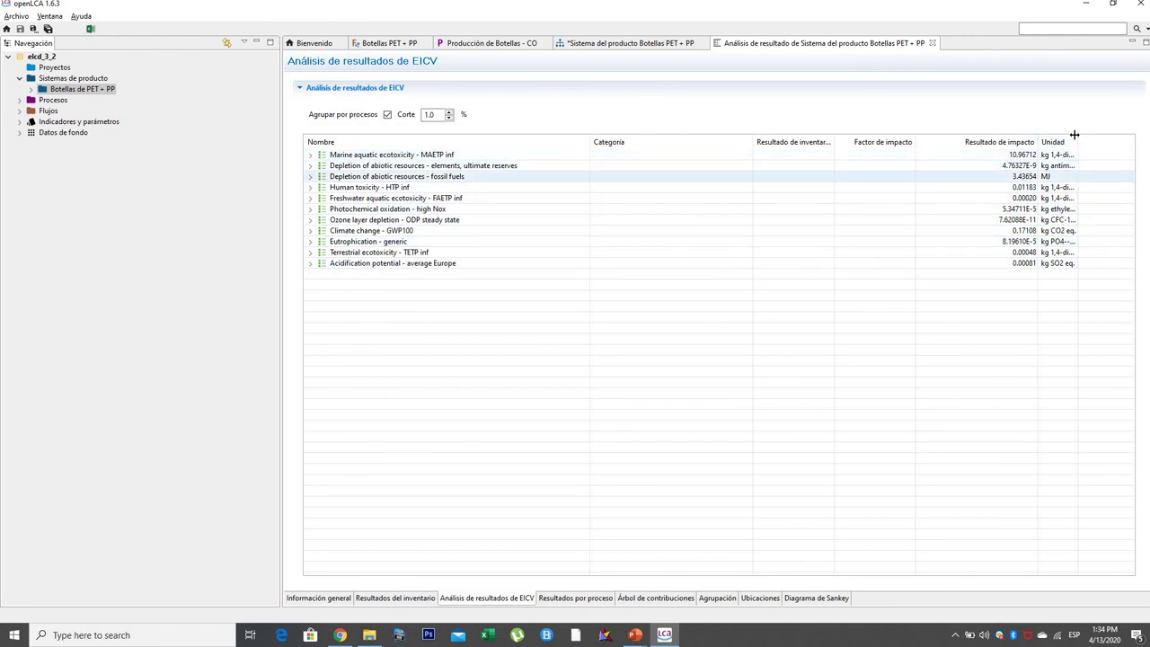
pyautogui.moveTo(1077, 140); pyautogui.dragTo(1121, 141)
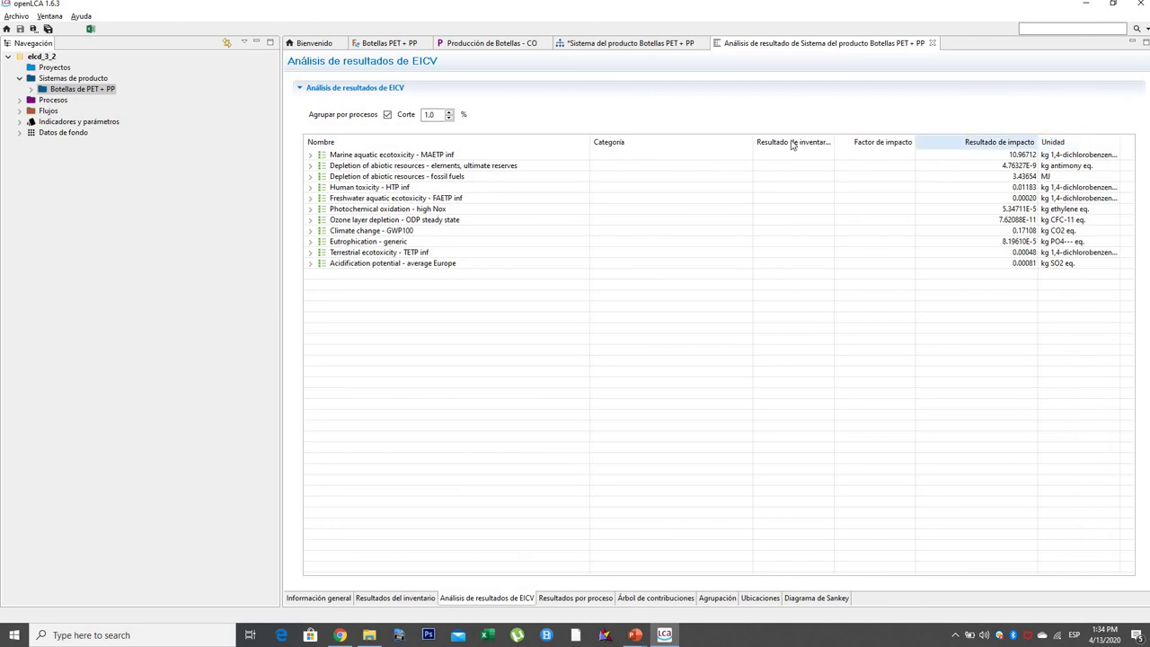
pyautogui.moveTo(681, 133); pyautogui.dragTo(670, 142)
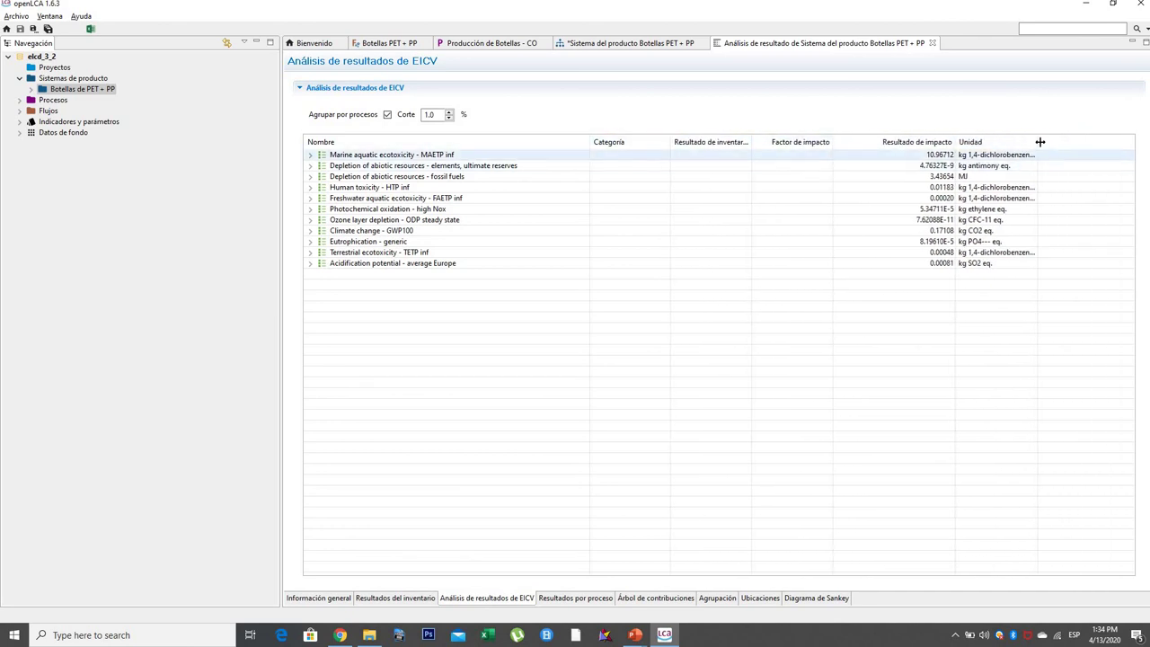
pyautogui.moveTo(1040, 142); pyautogui.dragTo(1089, 142)
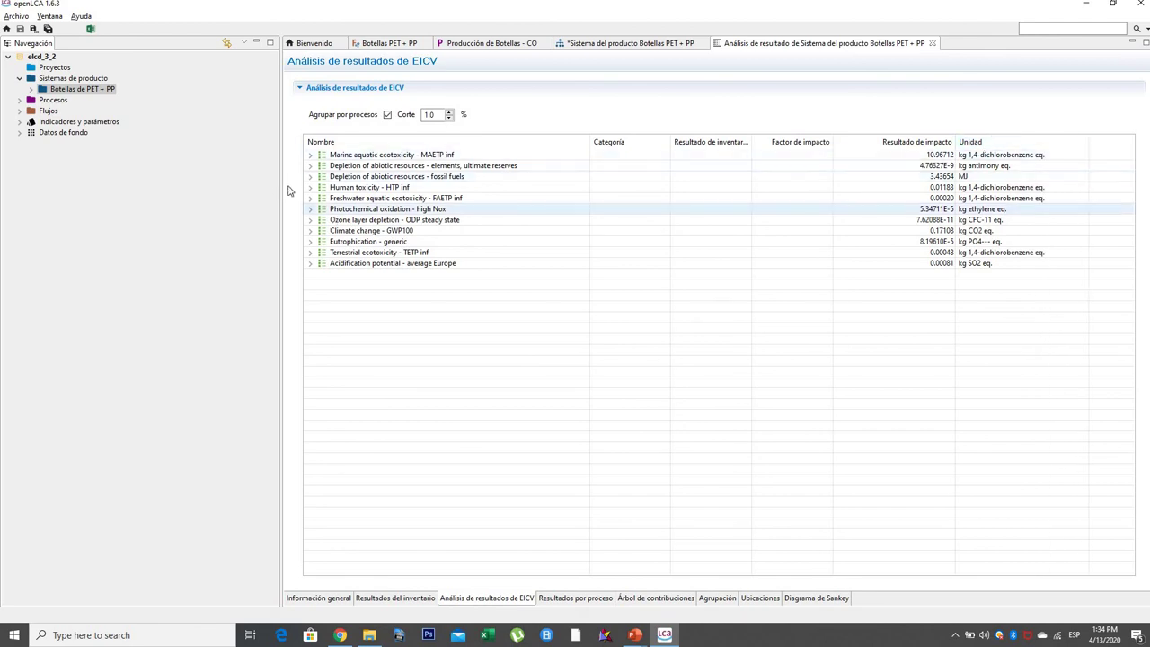
# Review the impact results for Climate change - GWP100, Eutrophication - generic and Photochemical oxidation - high Nox
pyautogui.click(914, 233)
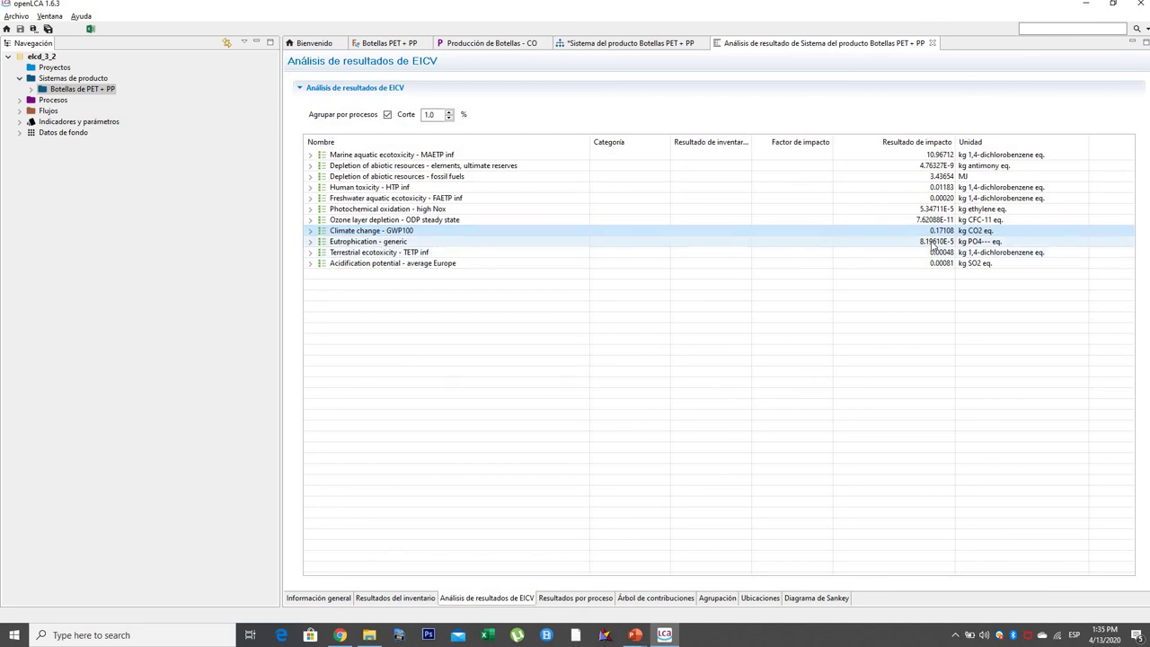
pyautogui.click(936, 243)
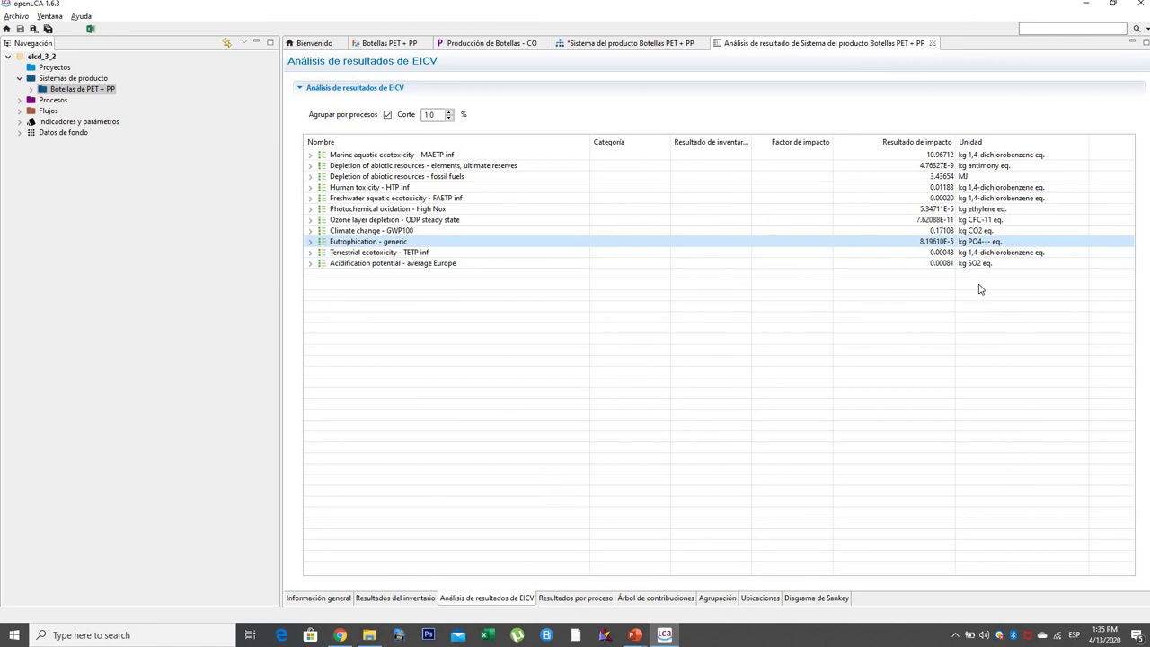
pyautogui.click(611, 208)
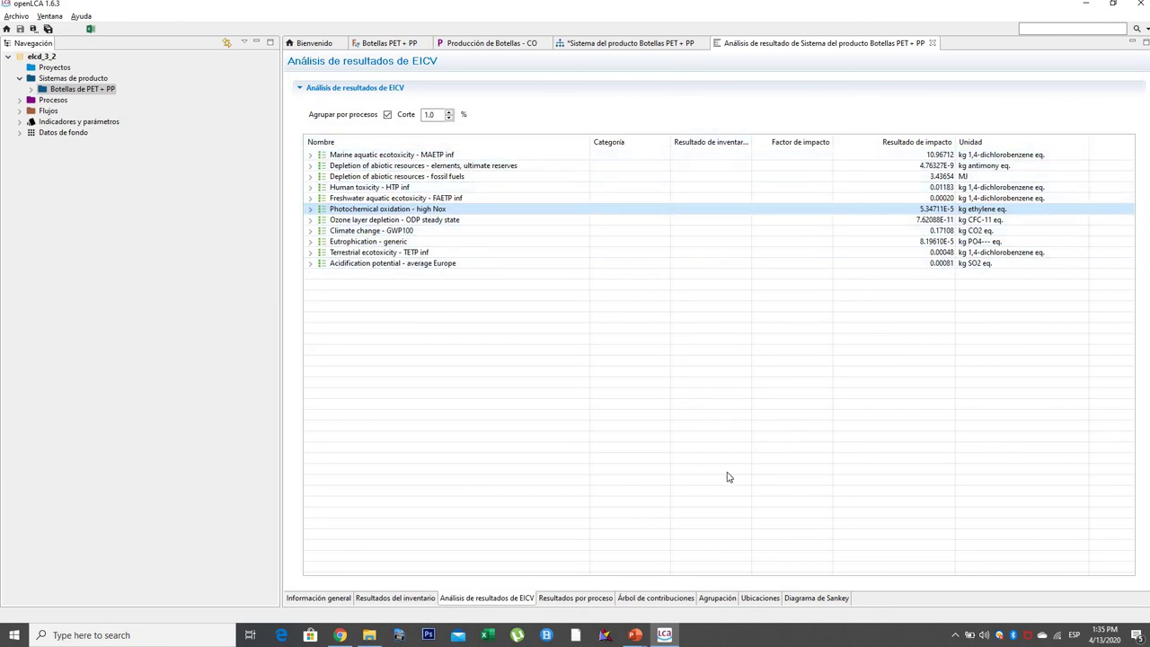
# Look over the results by process and the other result views, and return to the general information with its contribution charts
pyautogui.click(590, 598)
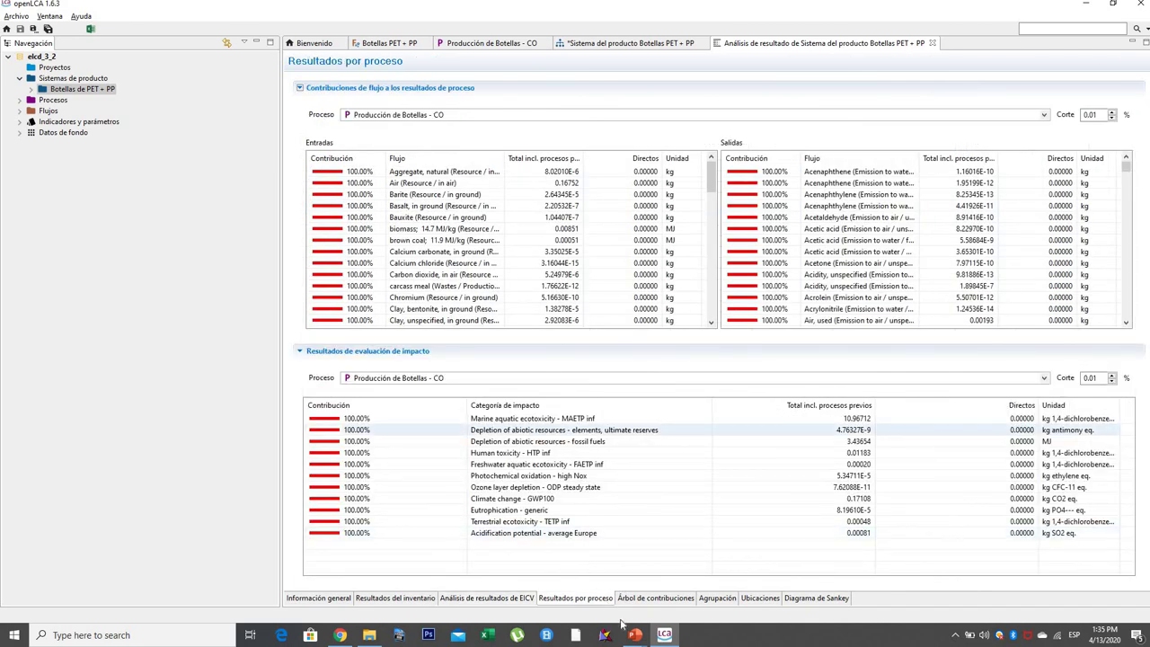
pyautogui.click(674, 600)
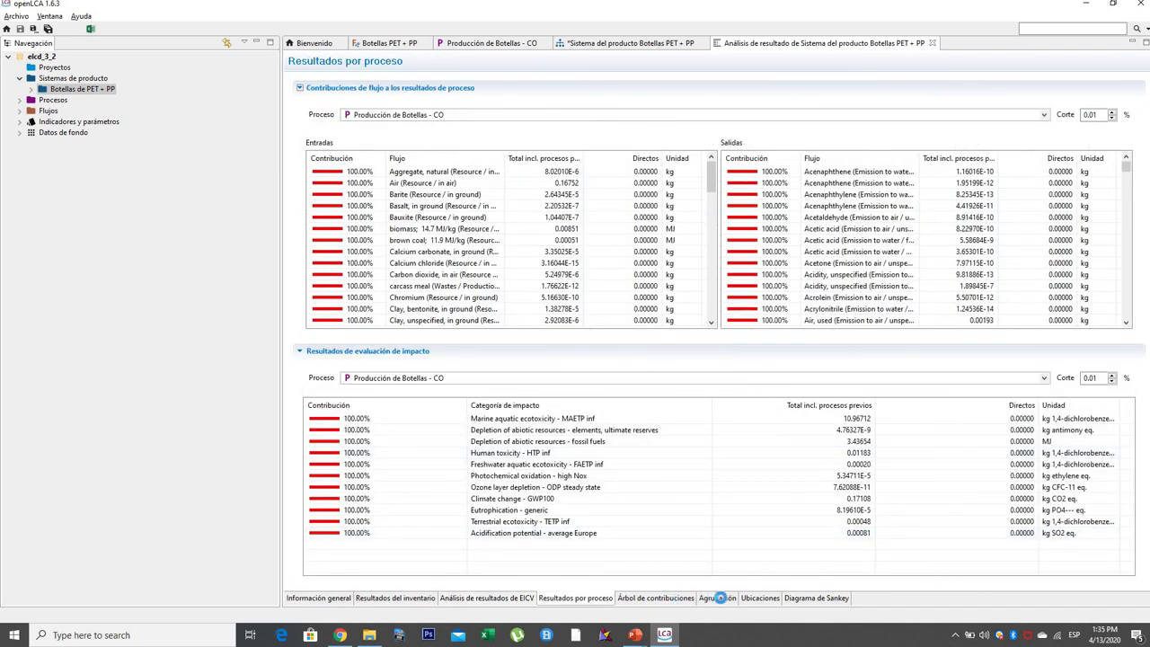
pyautogui.click(770, 600)
pyautogui.click(477, 599)
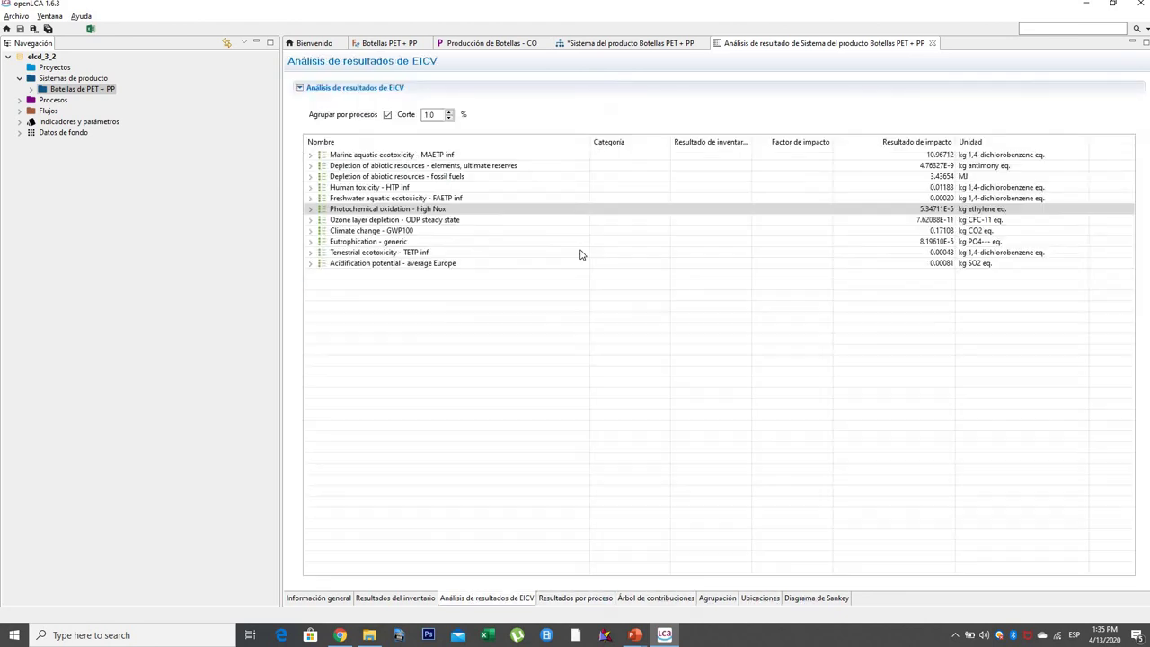
pyautogui.click(317, 599)
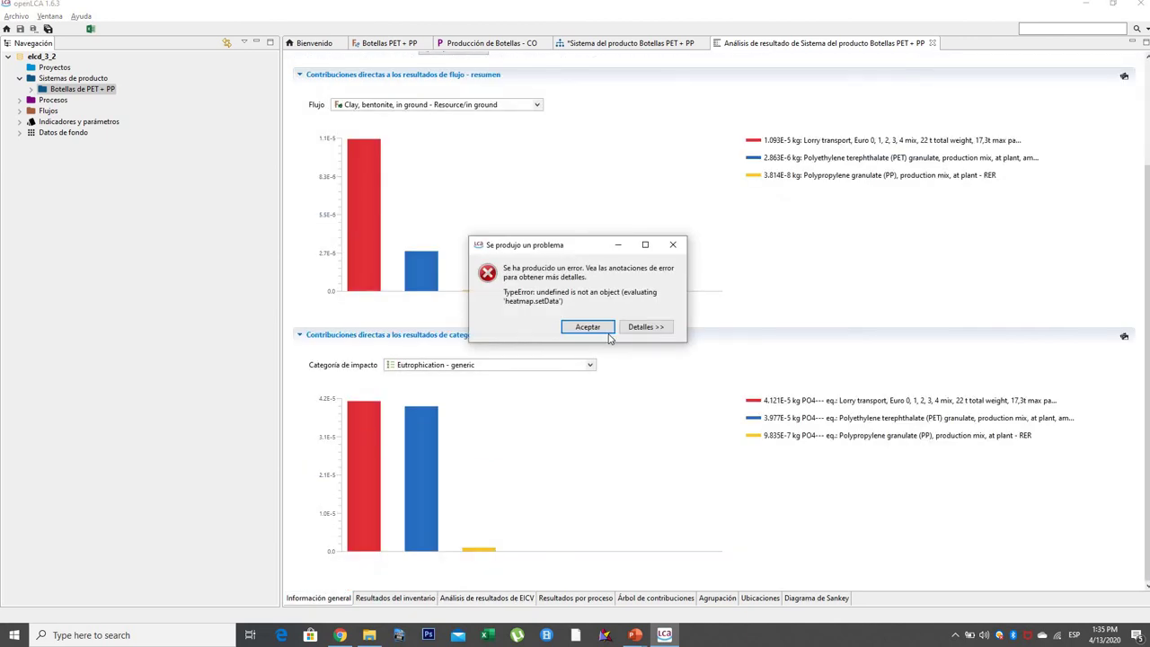
pyautogui.click(598, 329)
pyautogui.scroll(3, 612, 499)
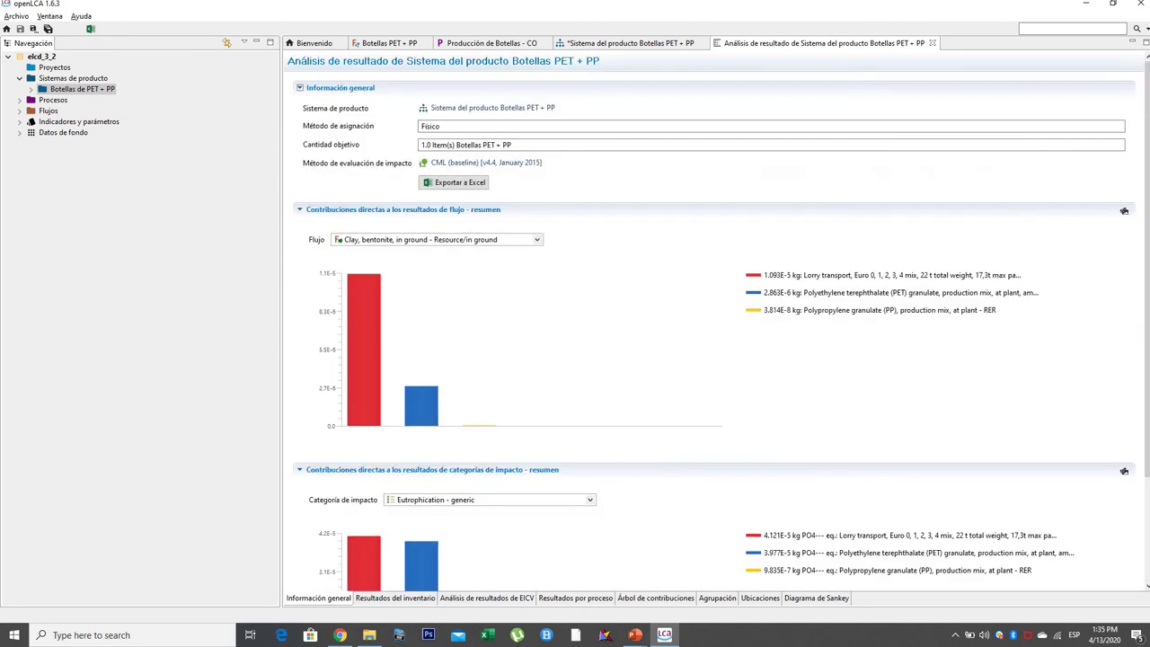
pyautogui.scroll(-3, 594, 505)
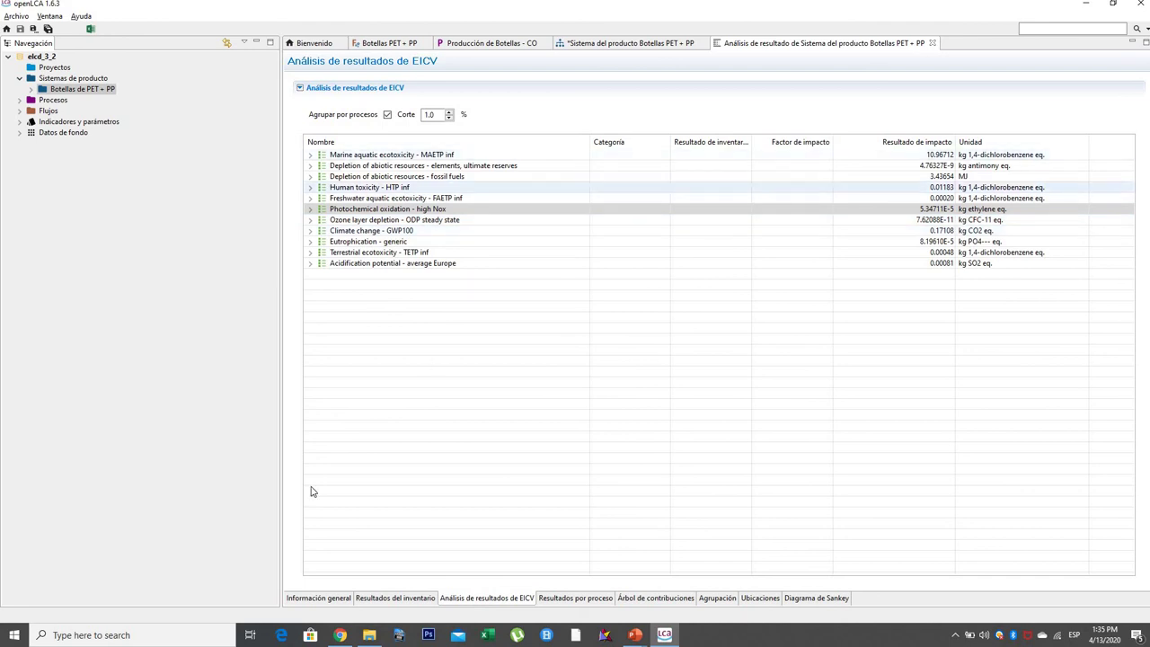
# Examine the process contributions to Climate change - GWP100, including the emission flows of the PET granulate and the lorry transport
pyautogui.click(310, 156)
pyautogui.click(310, 156)
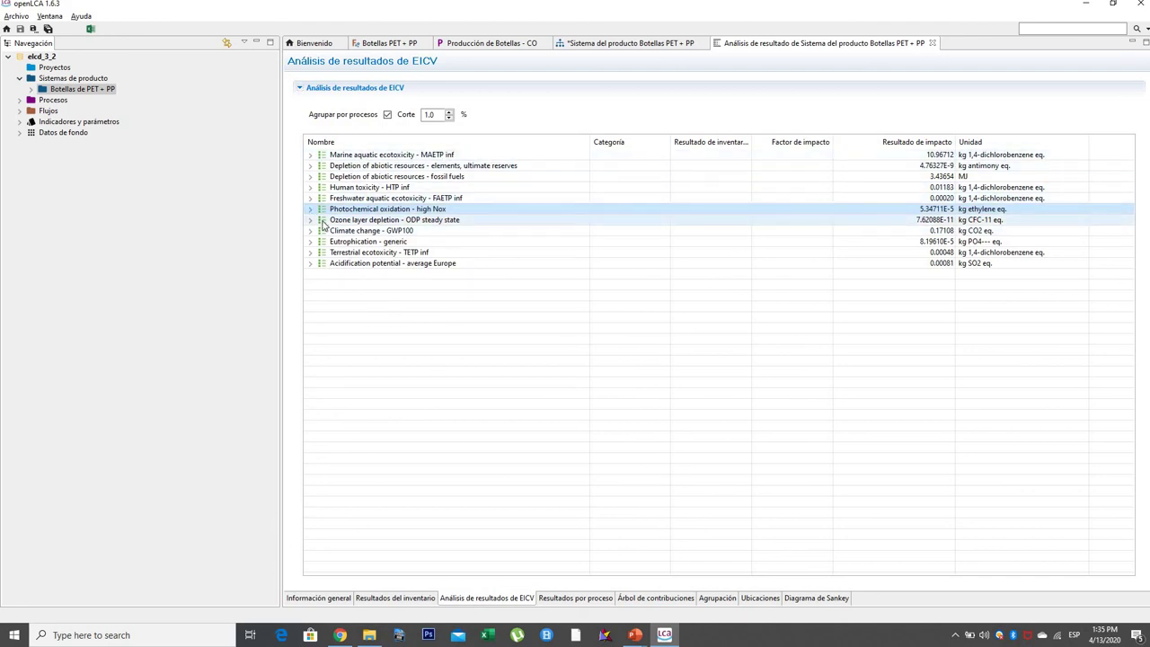
pyautogui.click(310, 231)
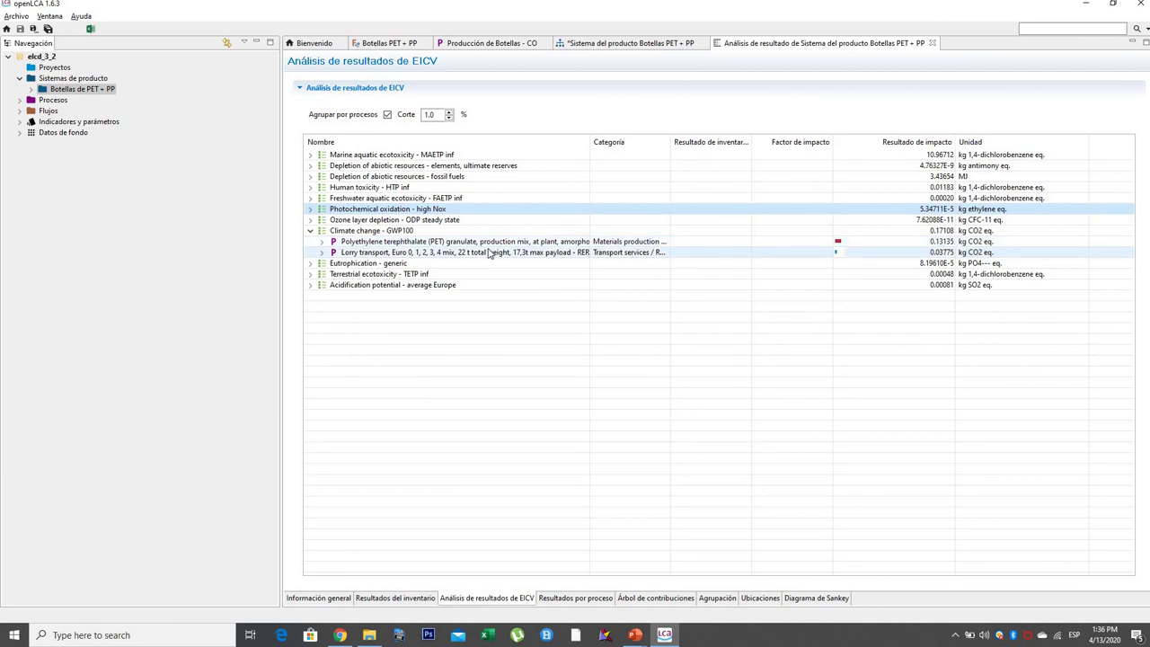
pyautogui.click(322, 242)
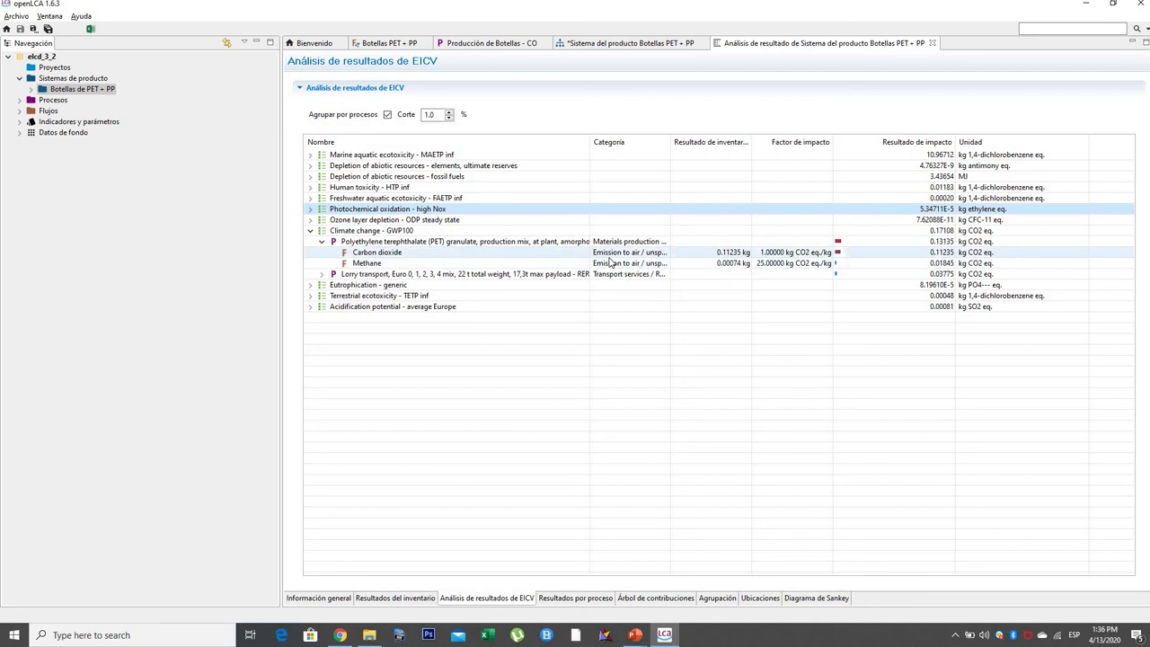
pyautogui.click(321, 242)
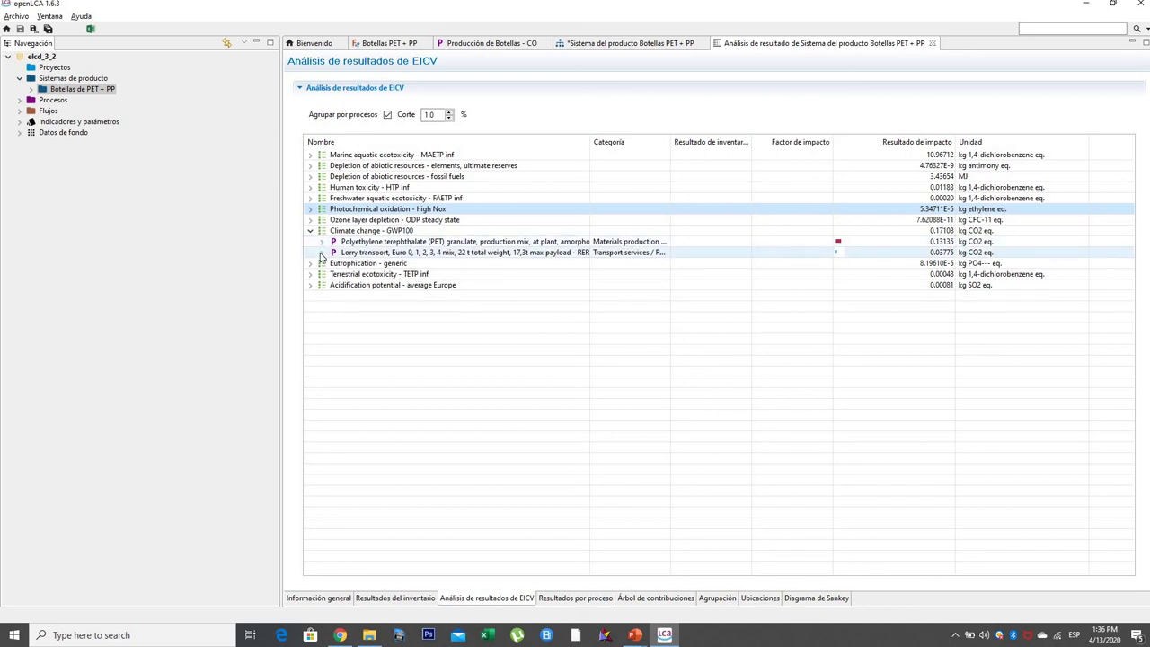
pyautogui.click(321, 252)
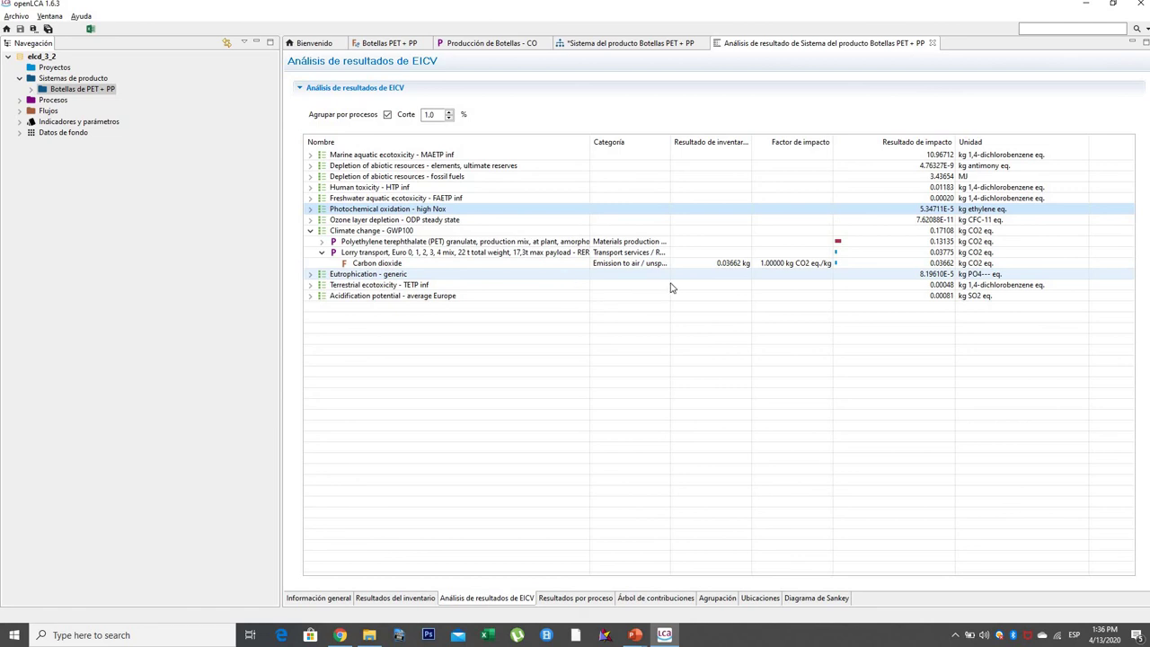
pyautogui.click(321, 254)
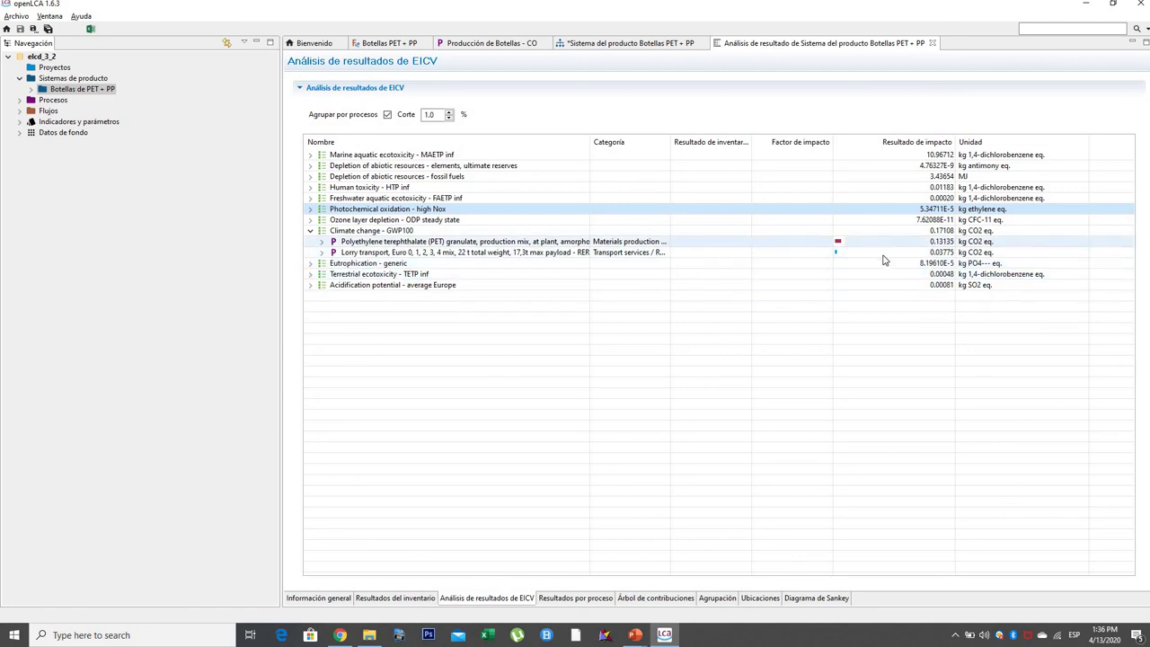
pyautogui.click(310, 230)
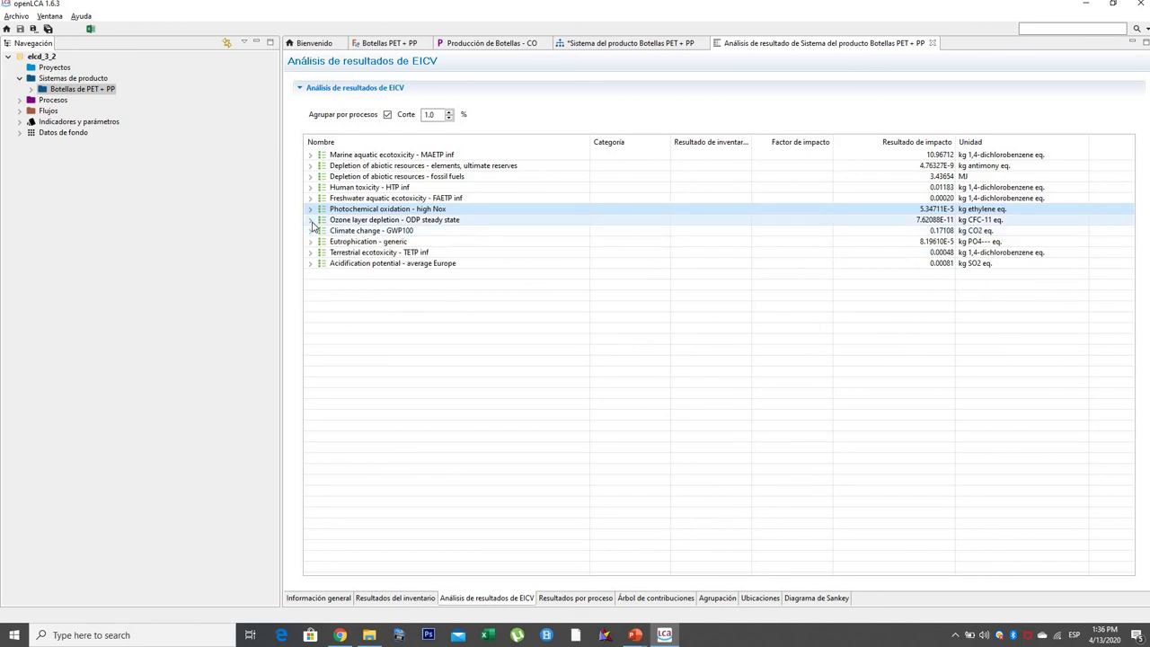
# Examine the contributions to Acidification potential - average Europe, including the emission flows of the lorry transport
pyautogui.click(311, 221)
pyautogui.click(311, 221)
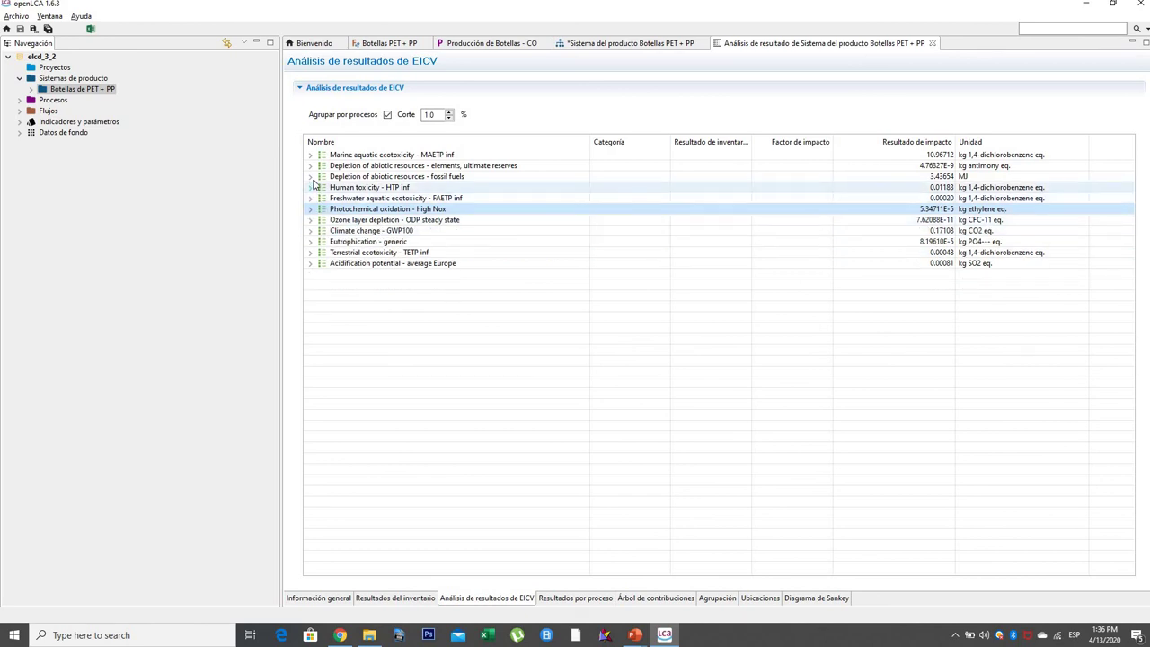
pyautogui.click(310, 263)
pyautogui.click(322, 285)
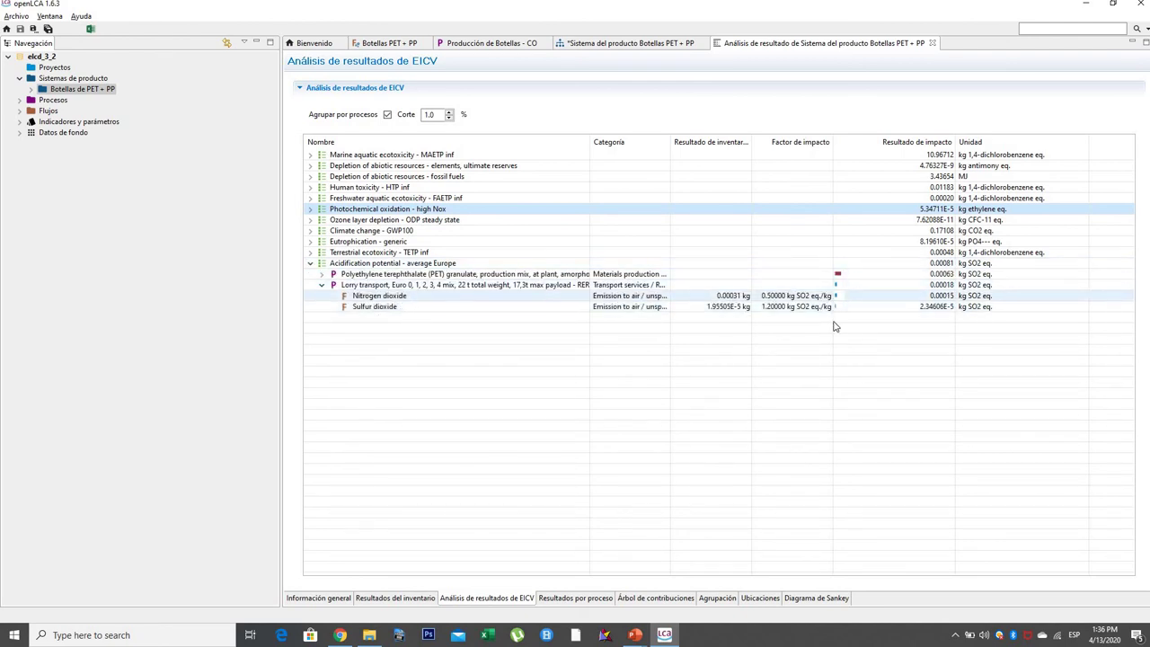
pyautogui.click(310, 264)
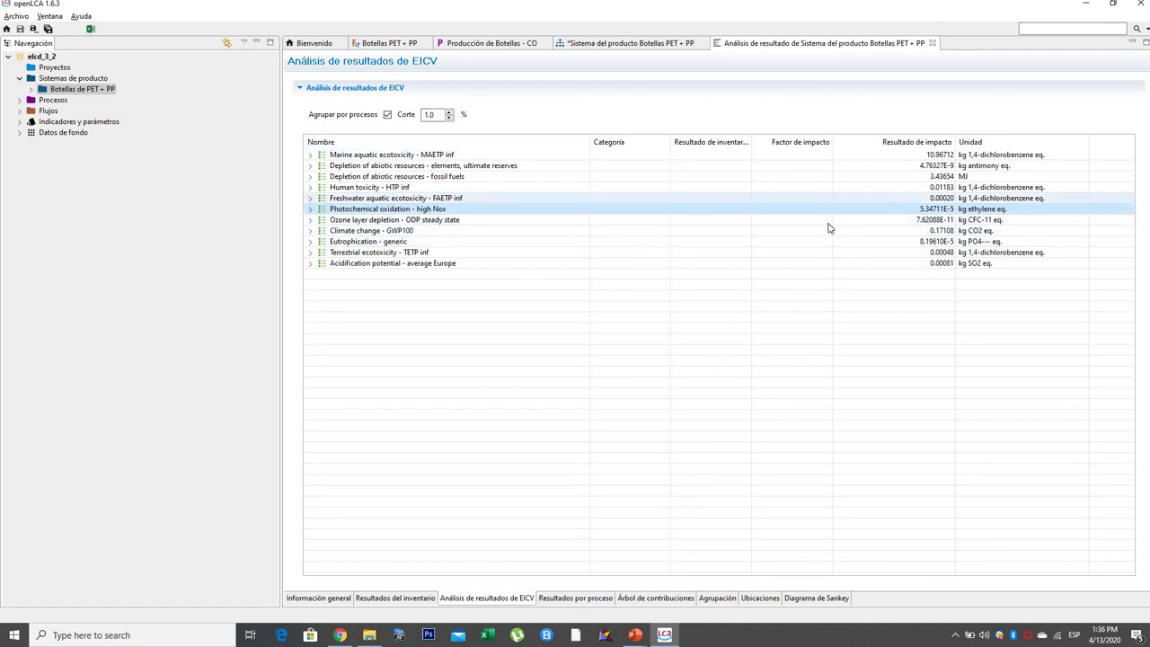
# Inspect the Climate change - GWP100 contributions with the cut-off lowered to 0.4 %, and toggle the grouping by processes
pyautogui.click(311, 232)
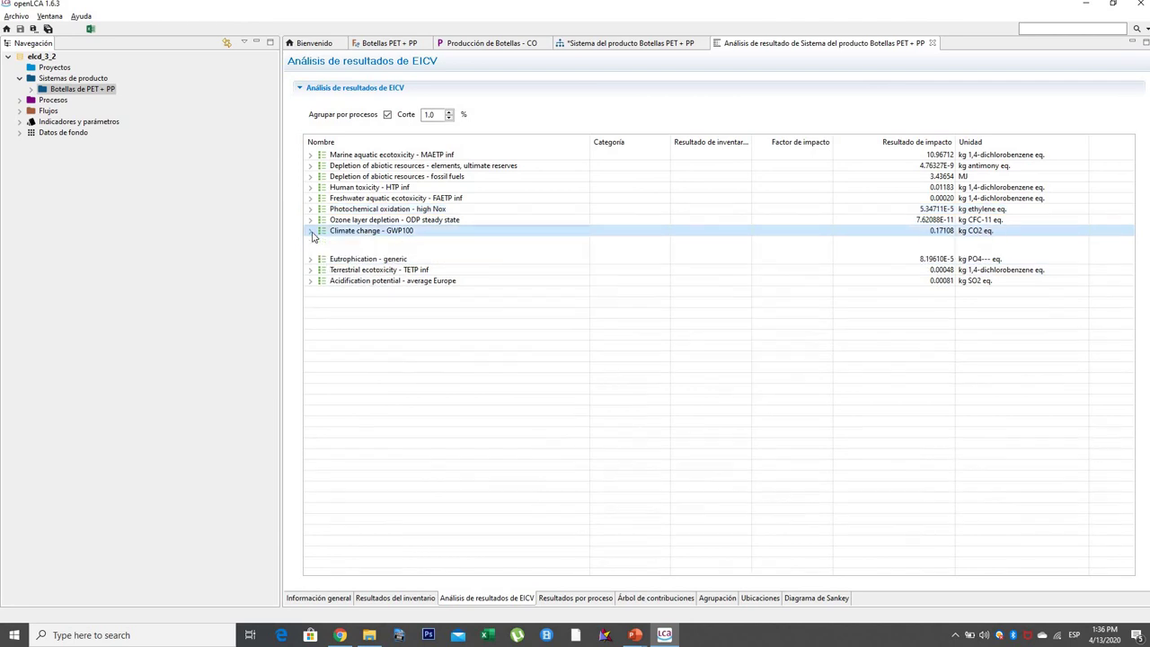
pyautogui.click(449, 118)
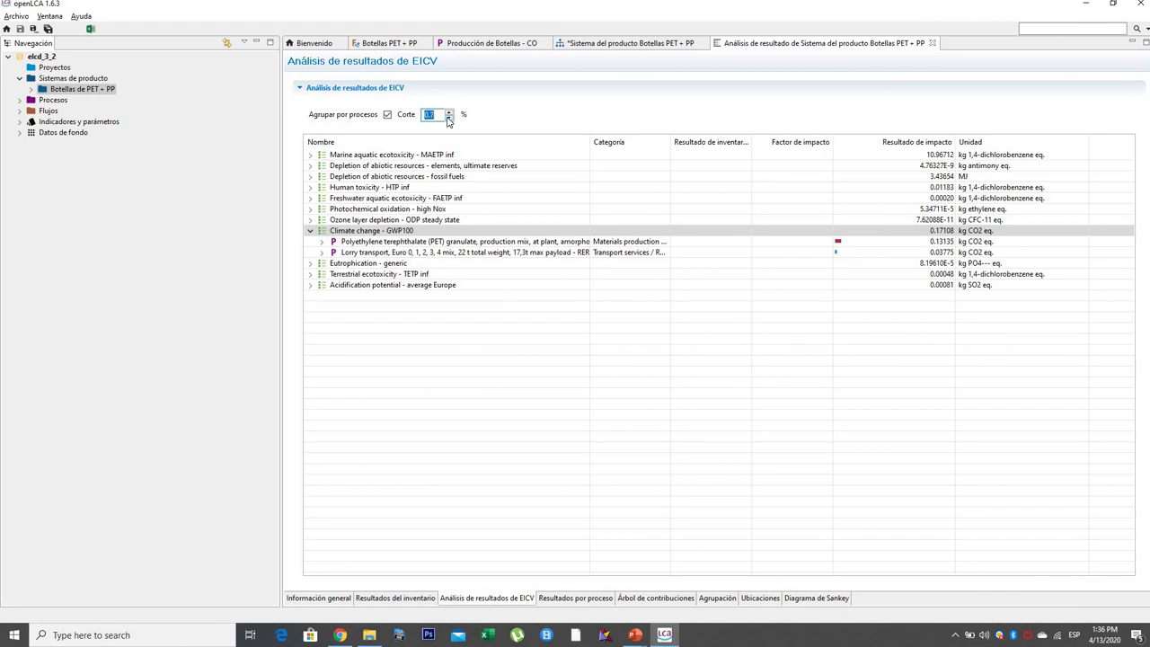
pyautogui.click(442, 326)
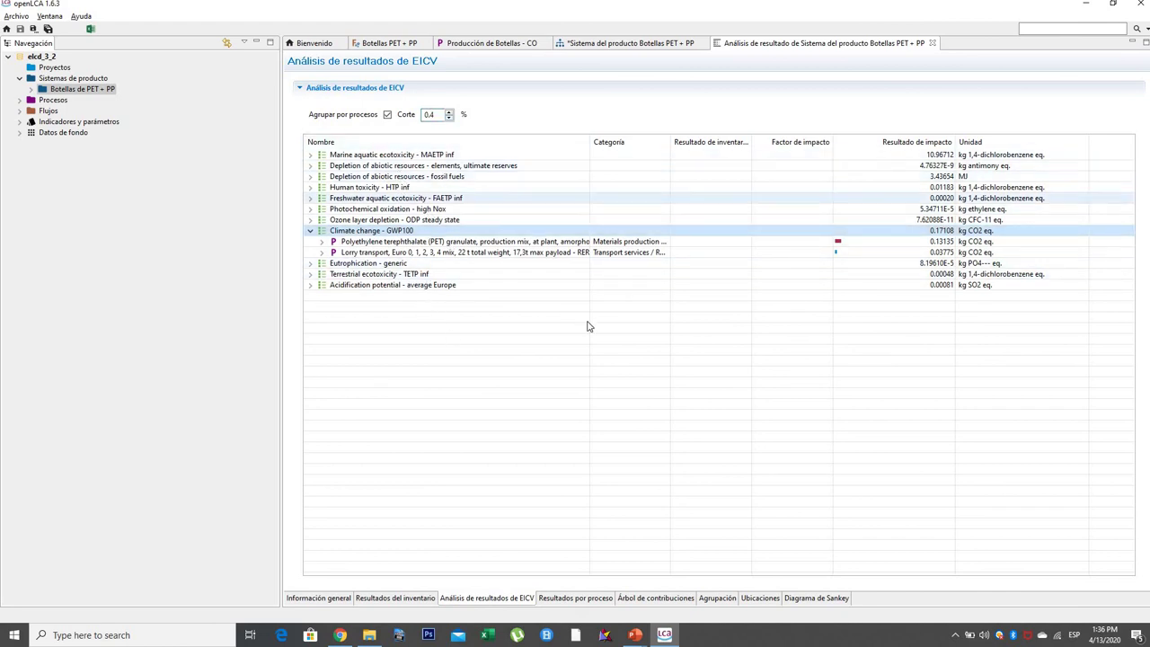
pyautogui.click(388, 115)
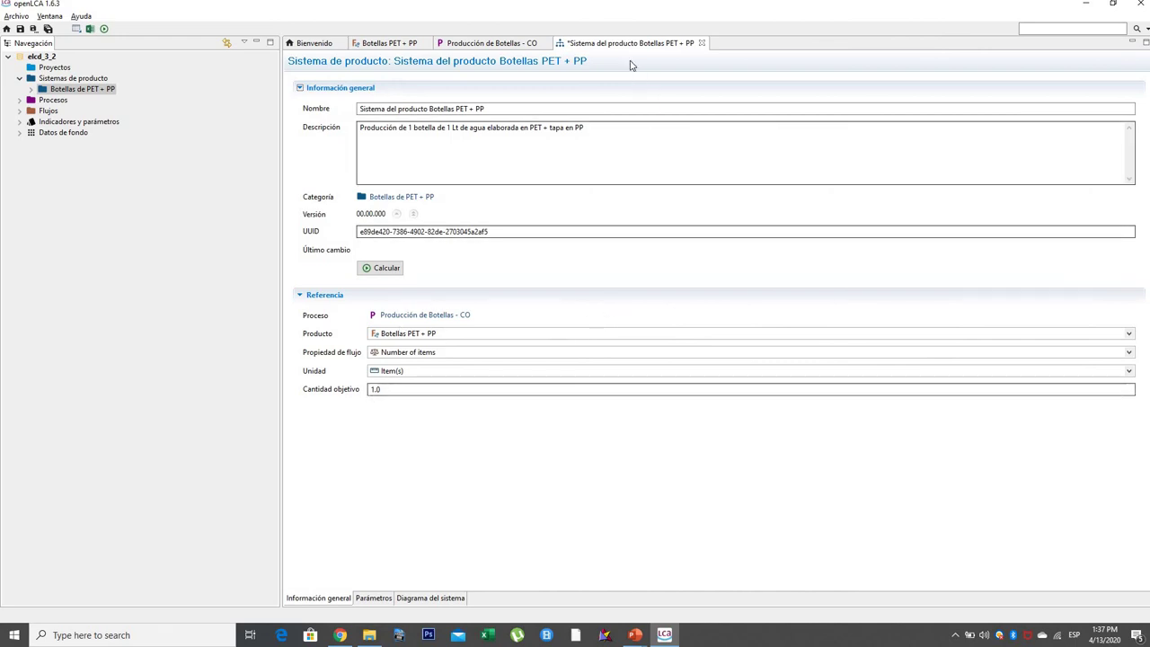
# Set the product system's target amount to 100 items and recalculate it with Físico allocation, CML (baseline) [v4.4, January 2015] and calculation type Análisis
pyautogui.doubleClick(375, 389)
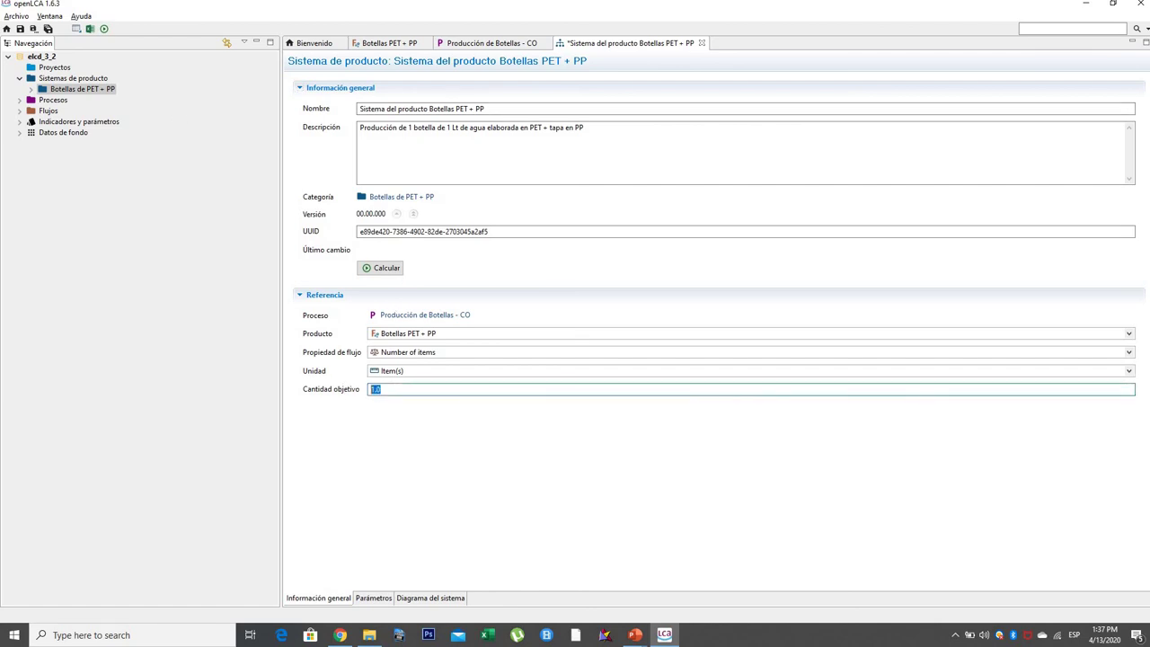
pyautogui.write('100')
pyautogui.click(393, 274)
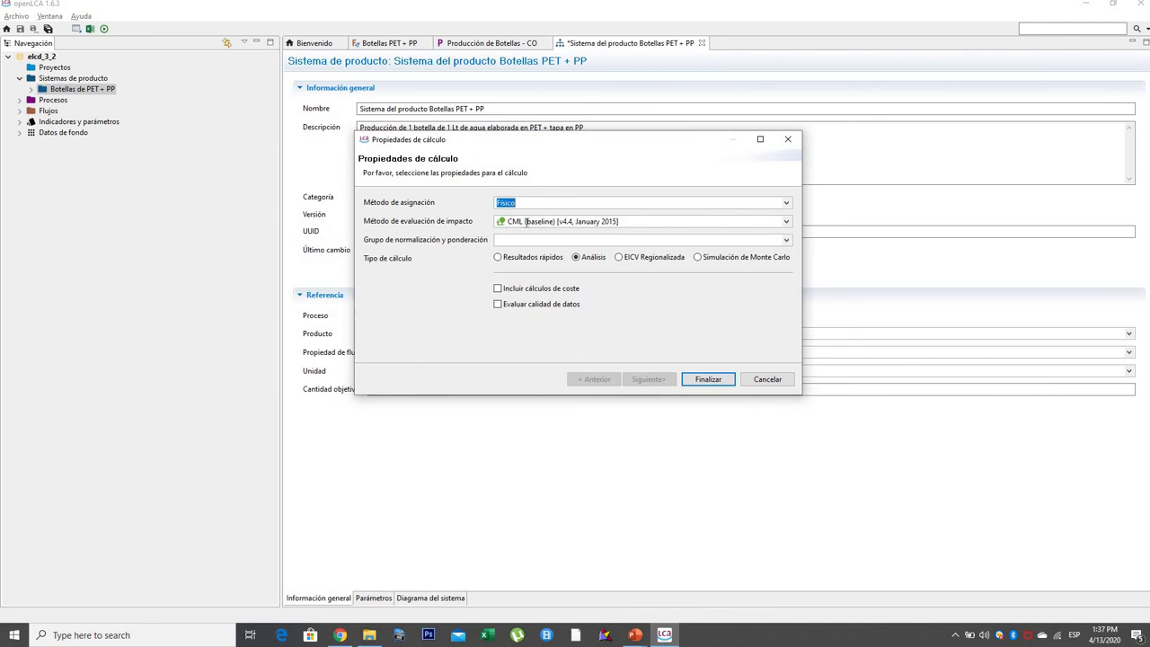
pyautogui.click(709, 380)
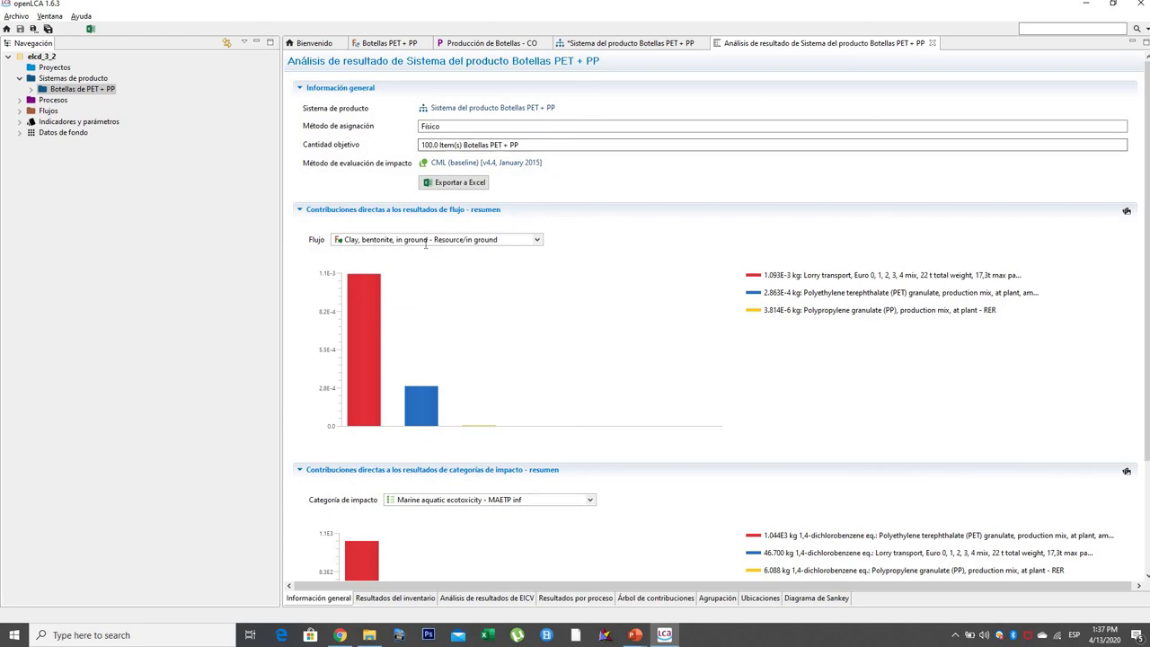
# Examine the Climate change - GWP100 result and its process contributions in the LCIA analysis for 100 bottles
pyautogui.scroll(-3, 543, 568)
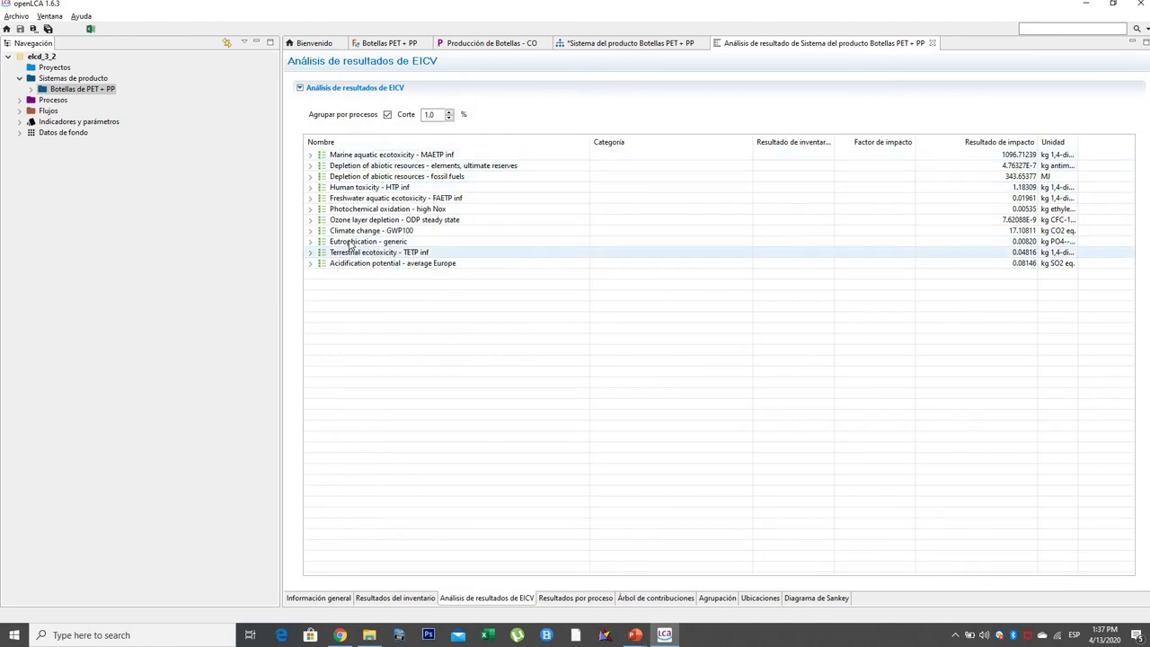
pyautogui.click(1031, 232)
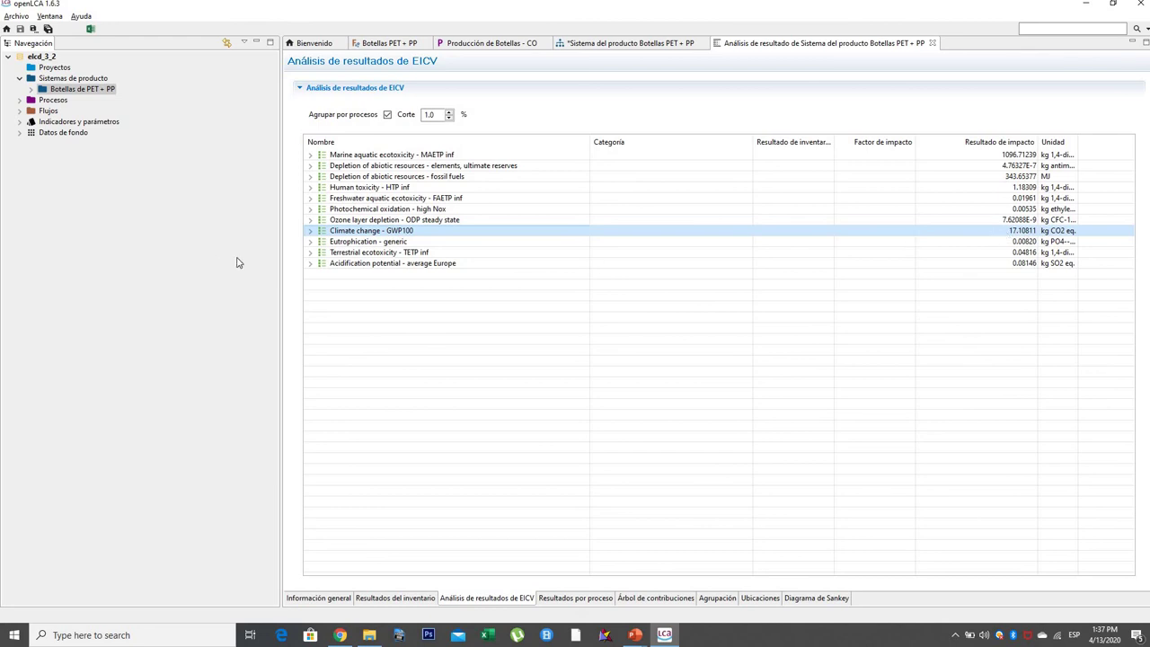
pyautogui.click(311, 232)
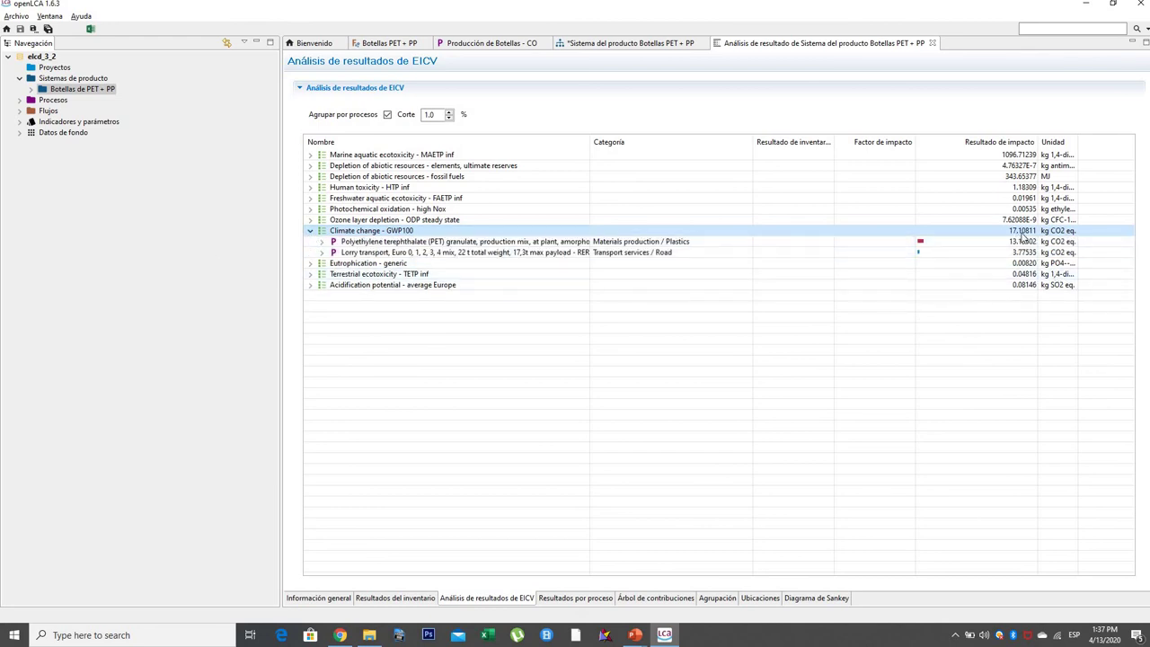
# Review the general contribution charts of the analysis, close the results, and collapse the product systems folder
pyautogui.click(334, 599)
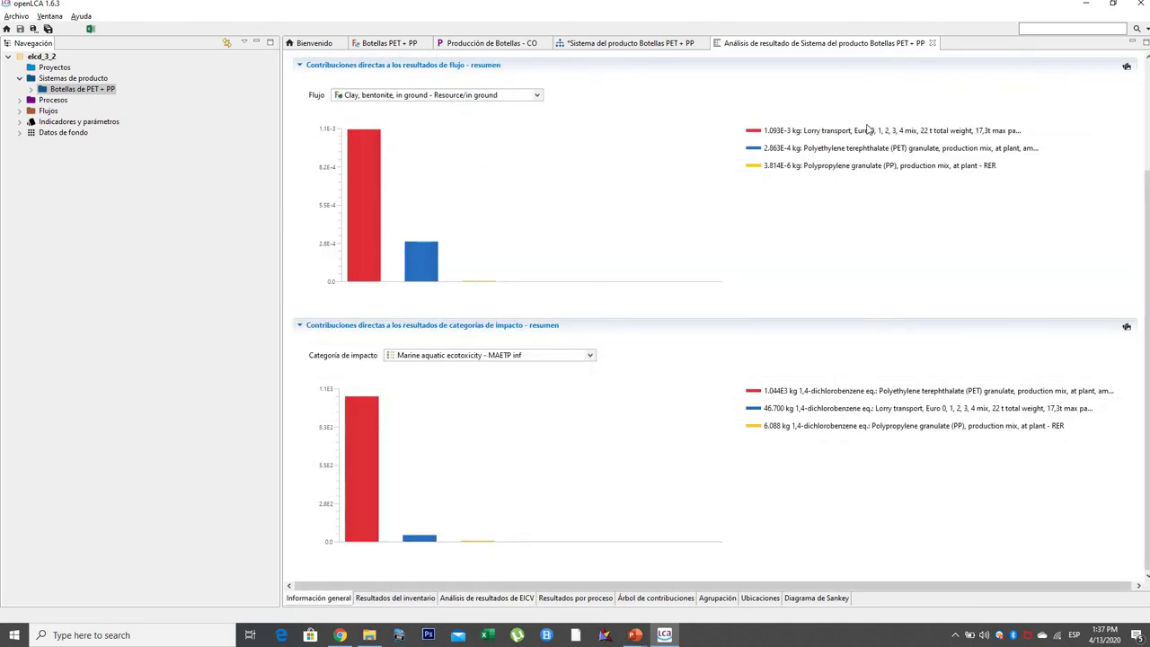
pyautogui.click(932, 44)
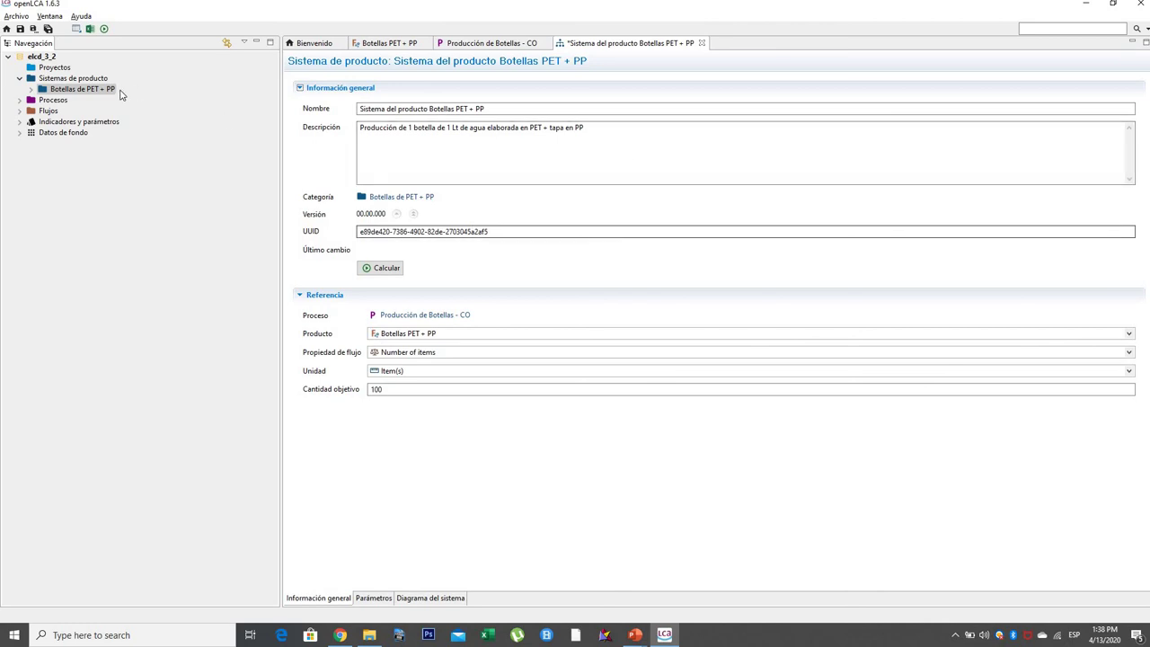
pyautogui.click(20, 79)
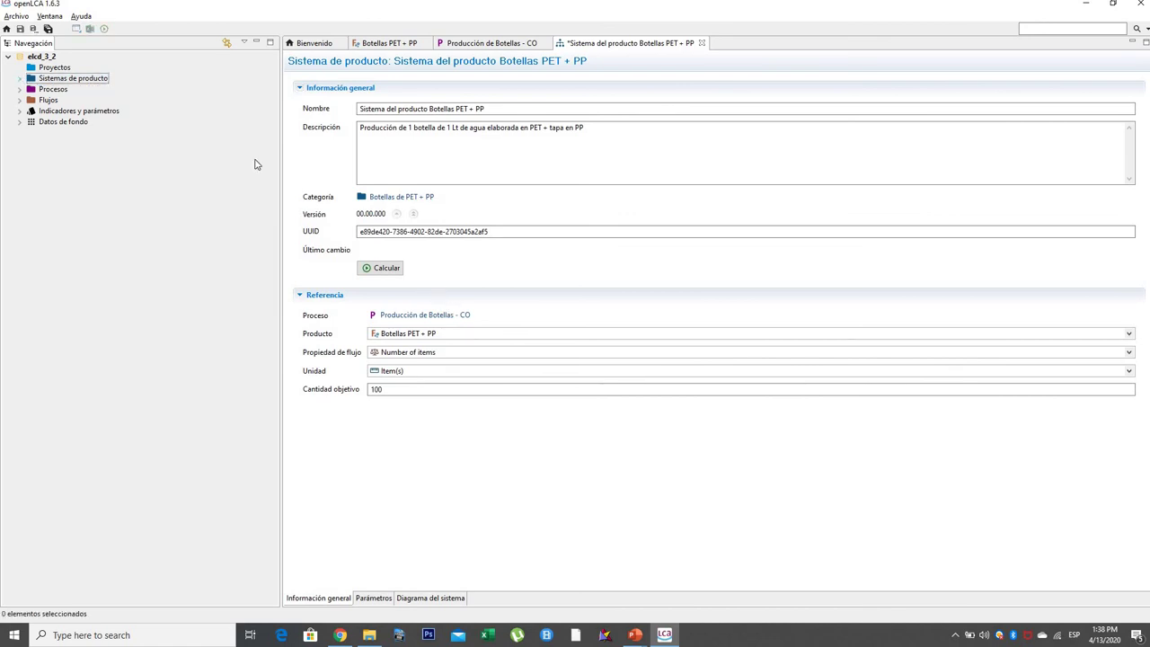
# Create a new subcategory named "Botellas PET + PP" under Proyectos
pyautogui.click(54, 68)
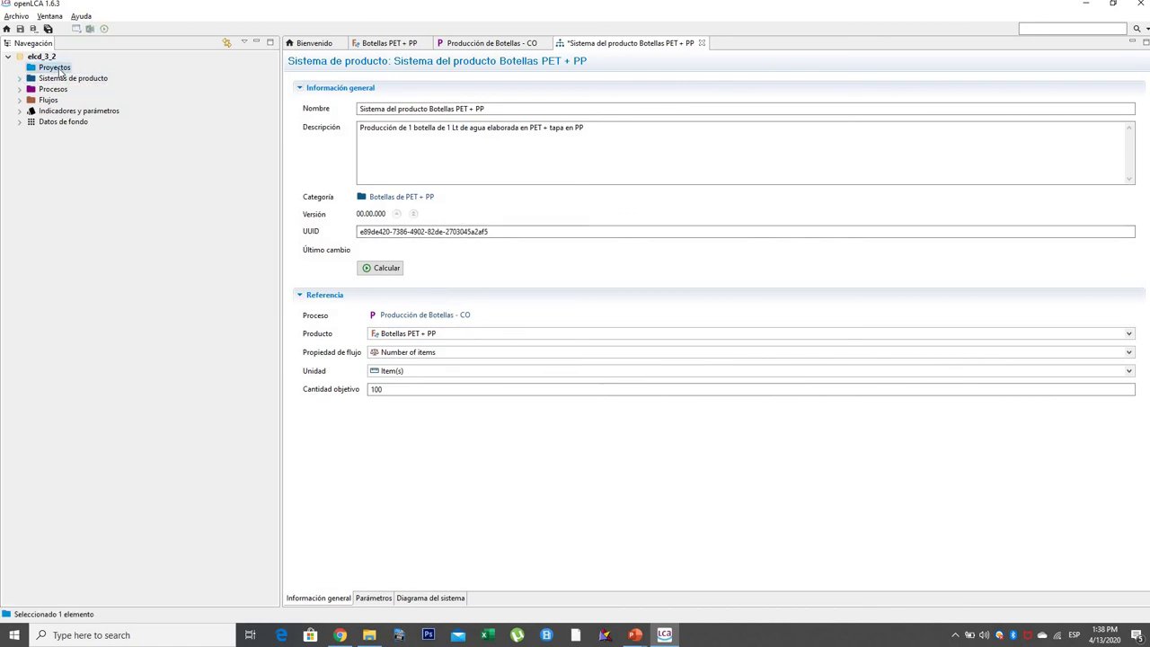
pyautogui.rightClick(59, 70)
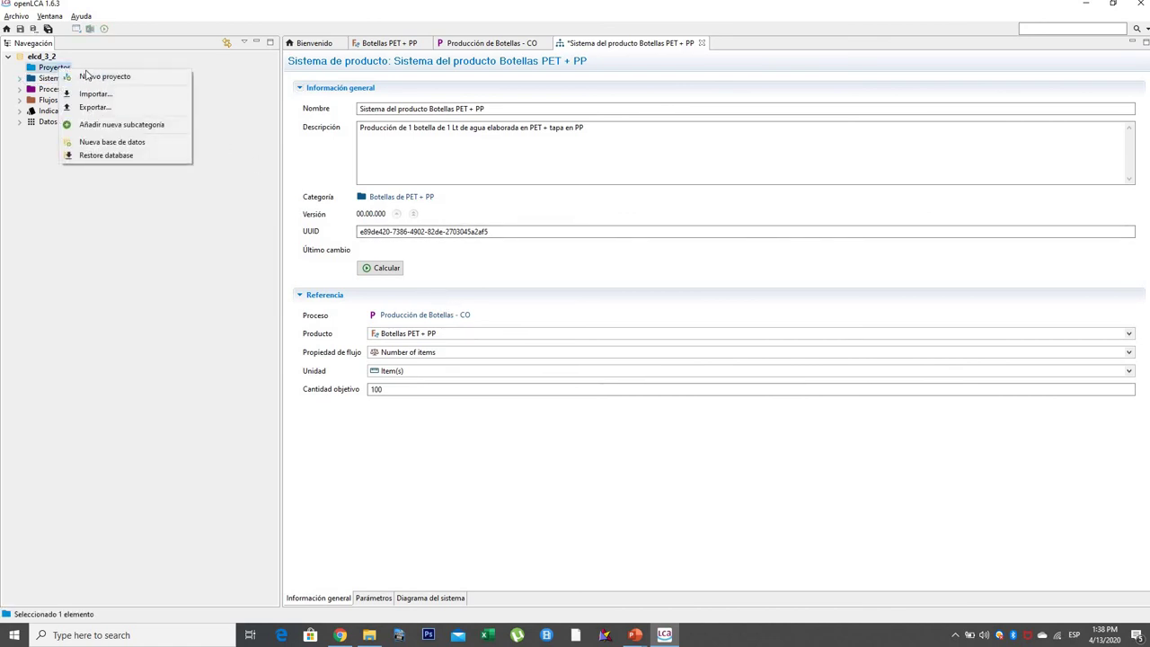
pyautogui.click(112, 124)
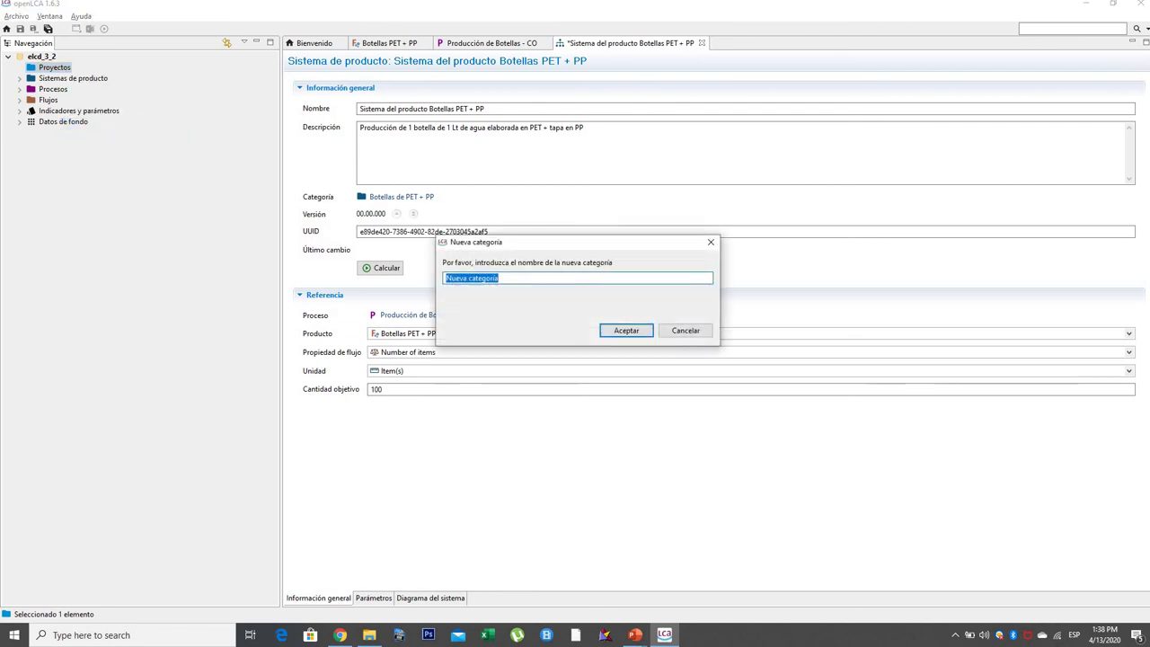
pyautogui.write('Botellas PET + PP')
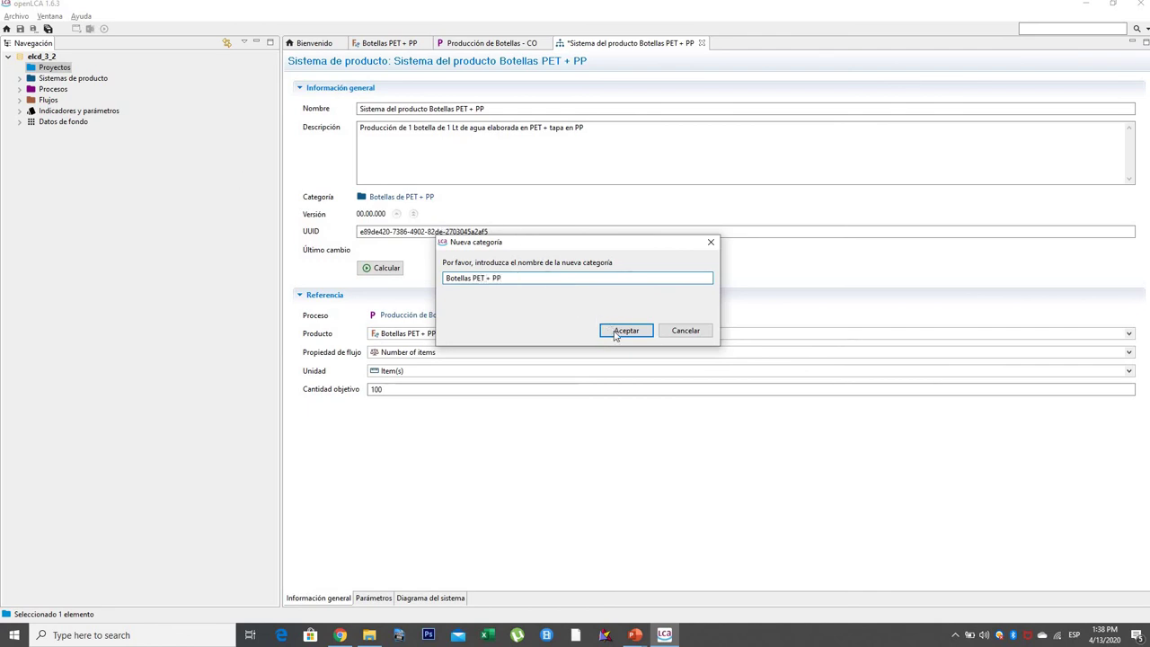
pyautogui.press('Return')
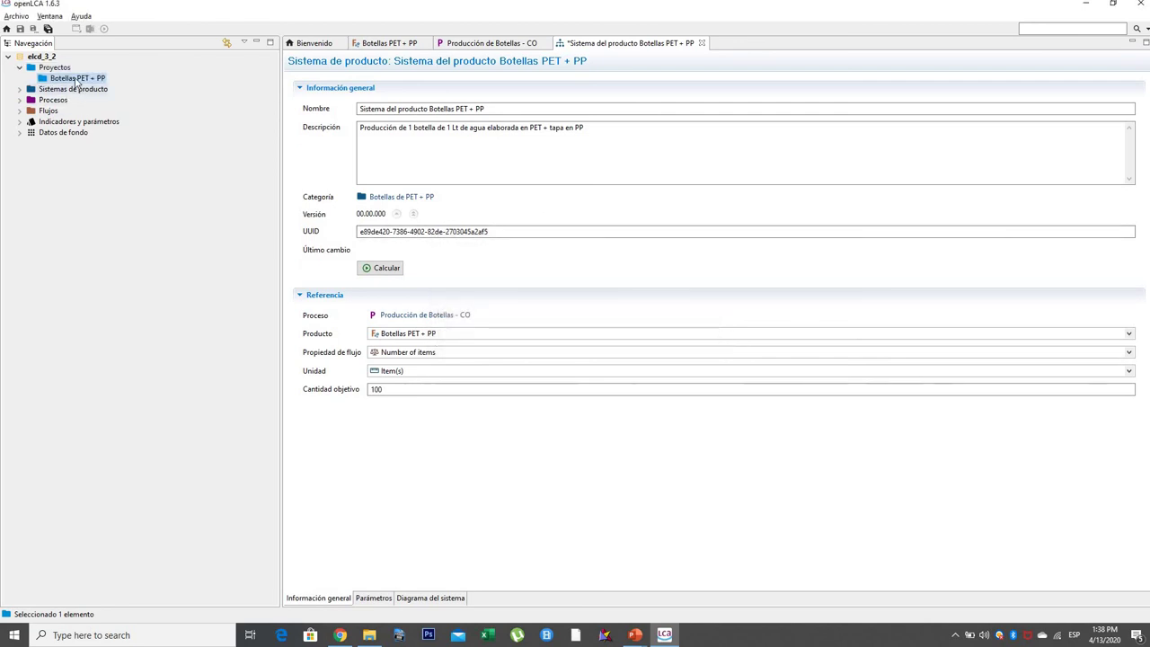
# Start a new project in the Botellas PET + PP category and name it "Produccion de Botellas de PET"
pyautogui.rightClick(77, 80)
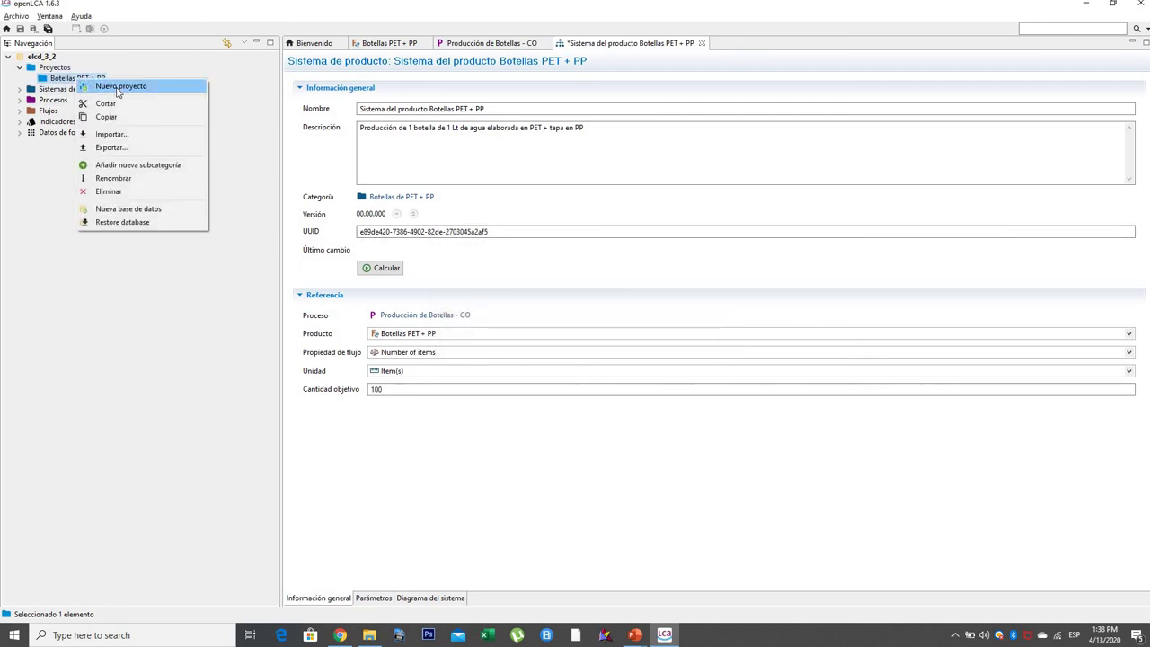
pyautogui.click(117, 86)
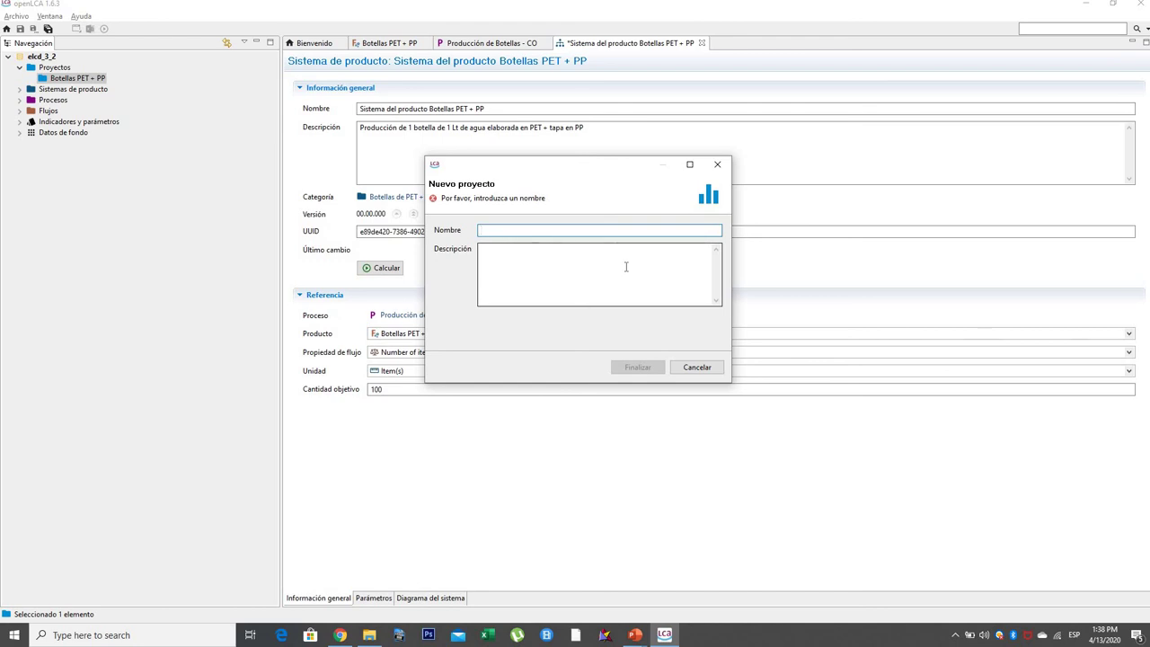
pyautogui.write('Produccion d')
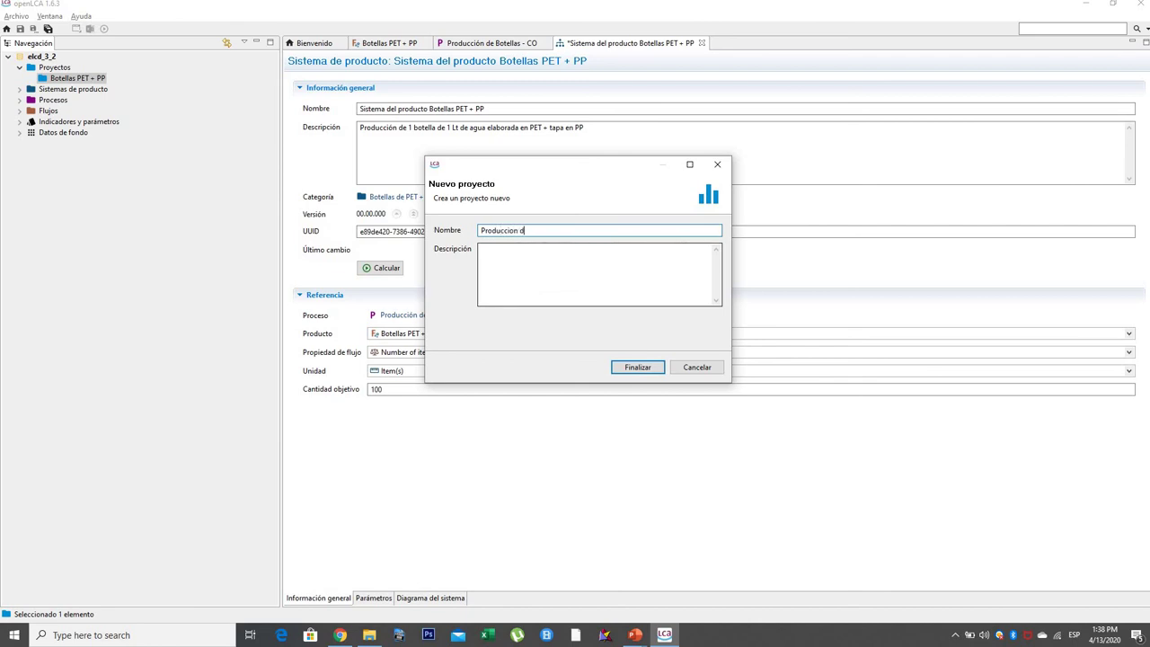
pyautogui.write('e -')
pyautogui.press('BackSpace')
pyautogui.press('BackSpace')
pyautogui.write('Botellas de P')
# Enter the project description "Producción de botellas de 1 Lt de agua elaboradas en PET y PP" and finish creating the project
pyautogui.click(579, 270)
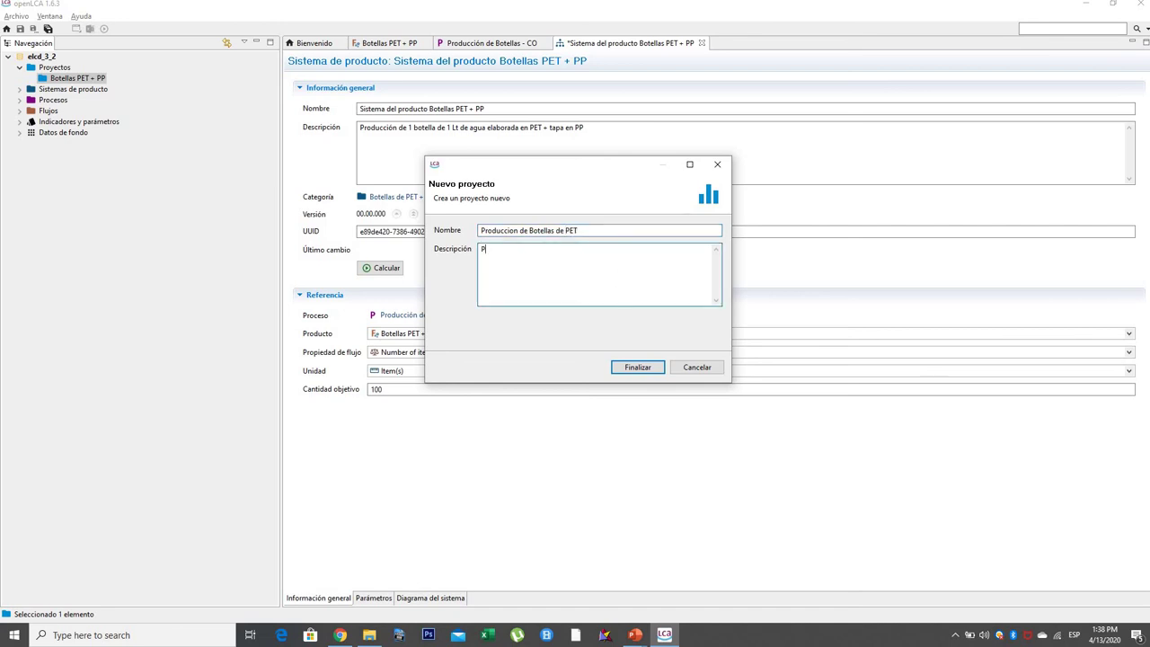
pyautogui.write('Producción de 1 lt')
pyautogui.press('BackSpace')
pyautogui.write('b')
pyautogui.write(' agua')
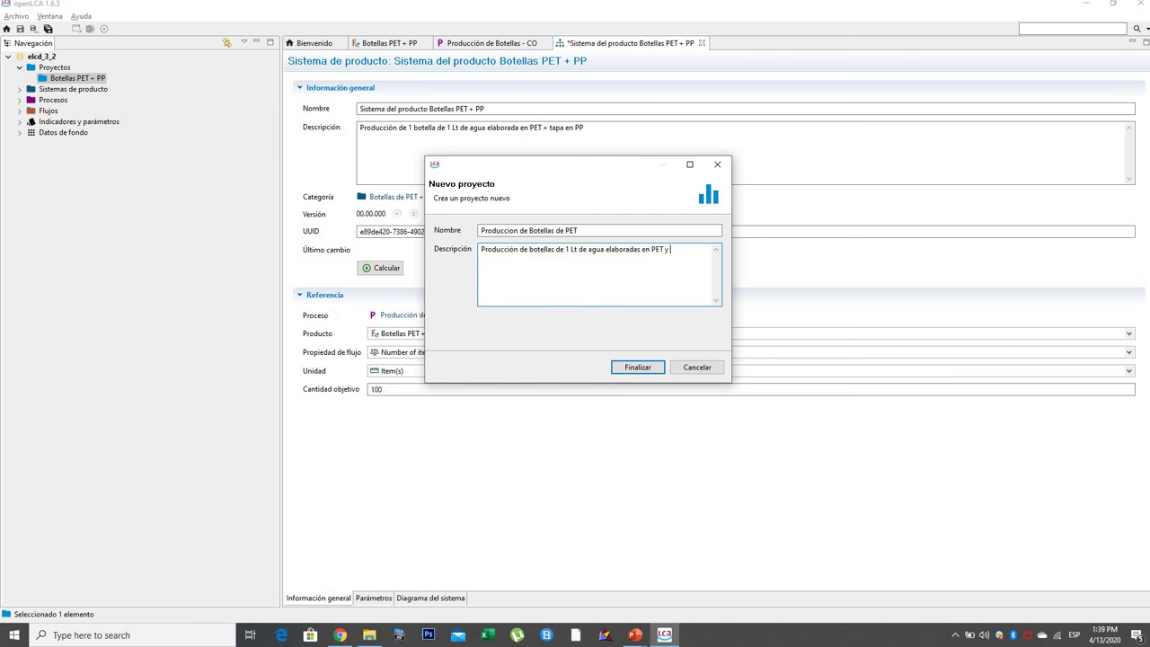
pyautogui.write(' PP')
pyautogui.click(635, 368)
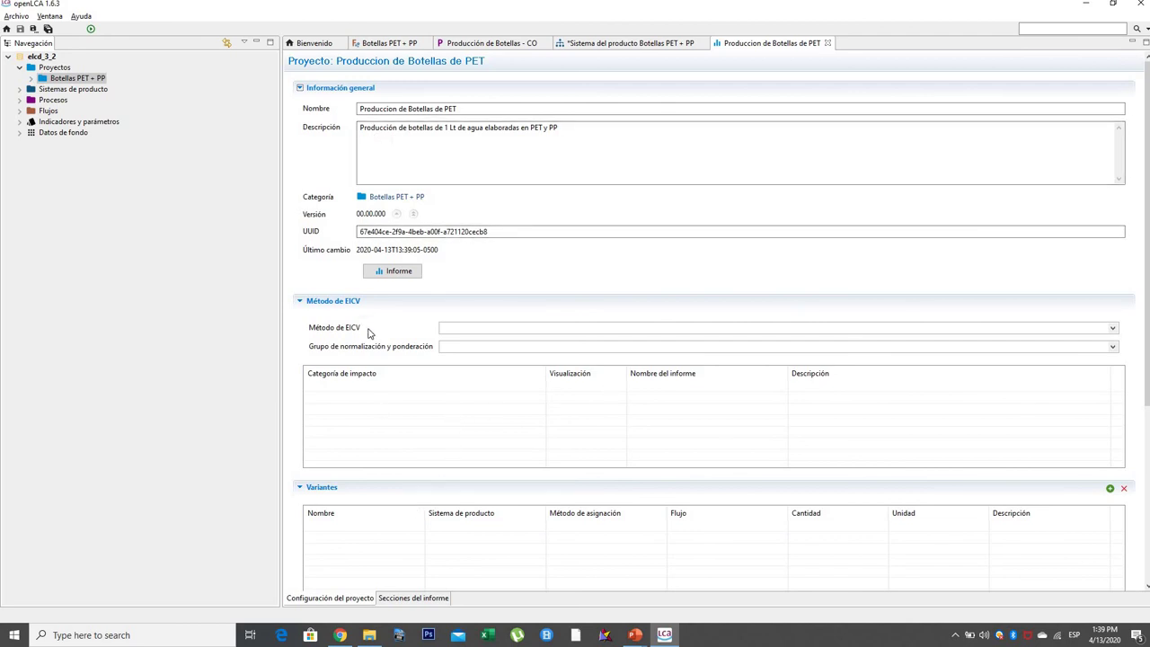
# Set the project's impact assessment method to CML (baseline) [v4.4, January 2015] and look through its impact categories
pyautogui.click(1113, 328)
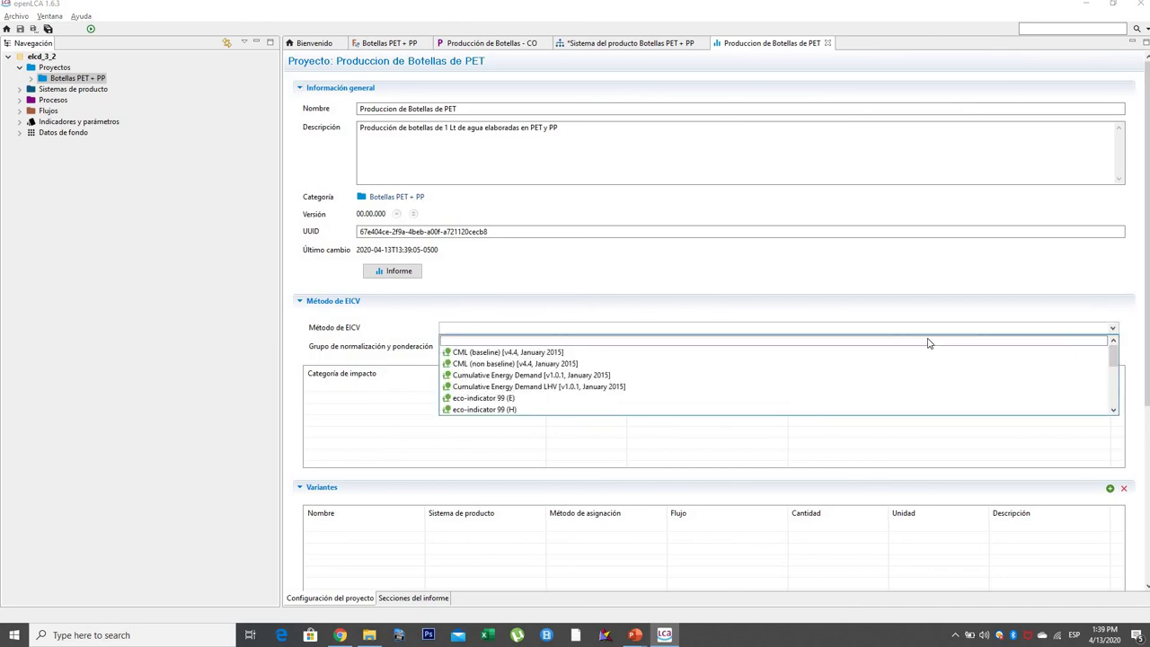
pyautogui.click(593, 357)
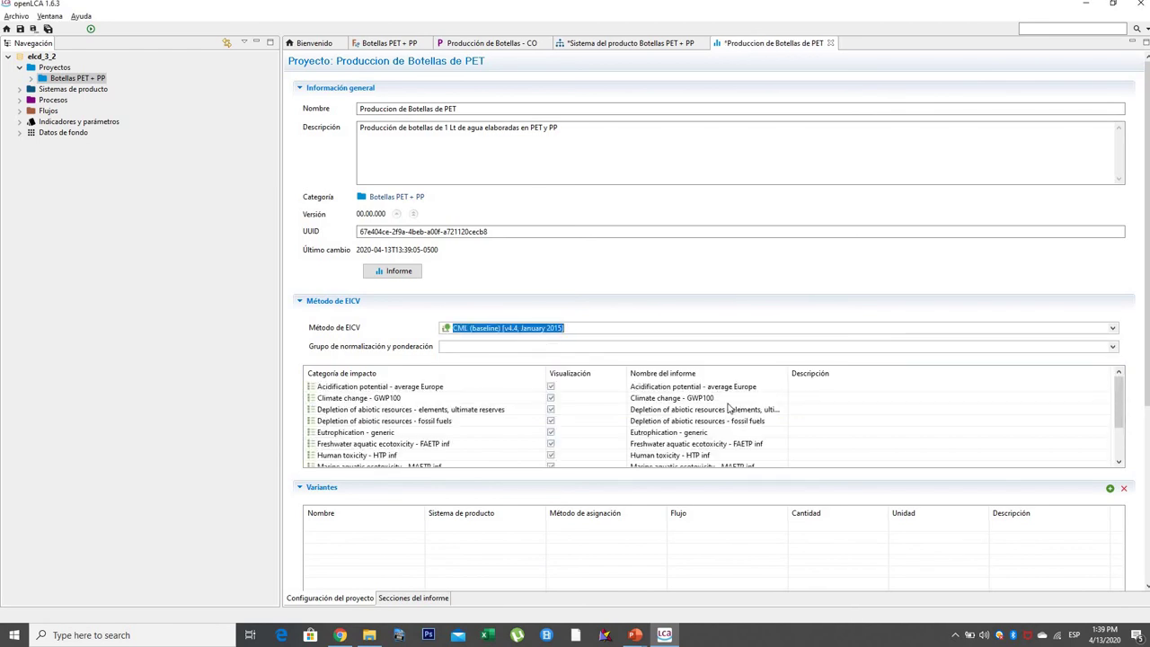
pyautogui.scroll(-2, 760, 443)
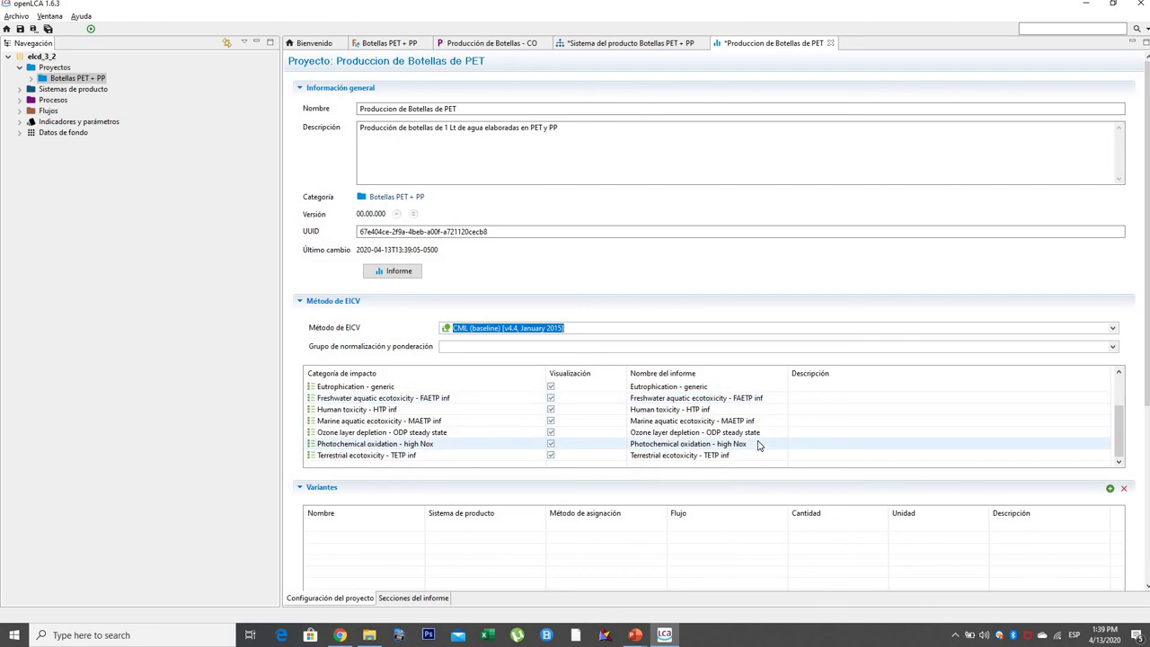
pyautogui.scroll(2, 760, 444)
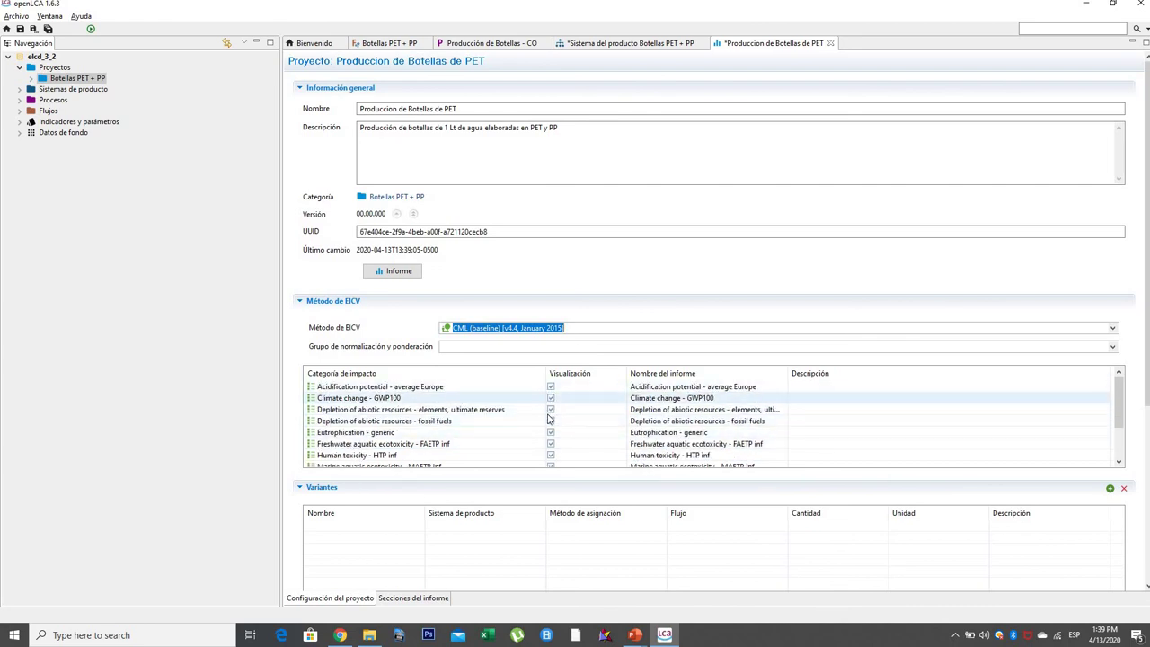
# Disable the display of all impact categories except Acidification potential - average Europe and Climate change - GWP100
pyautogui.click(551, 410)
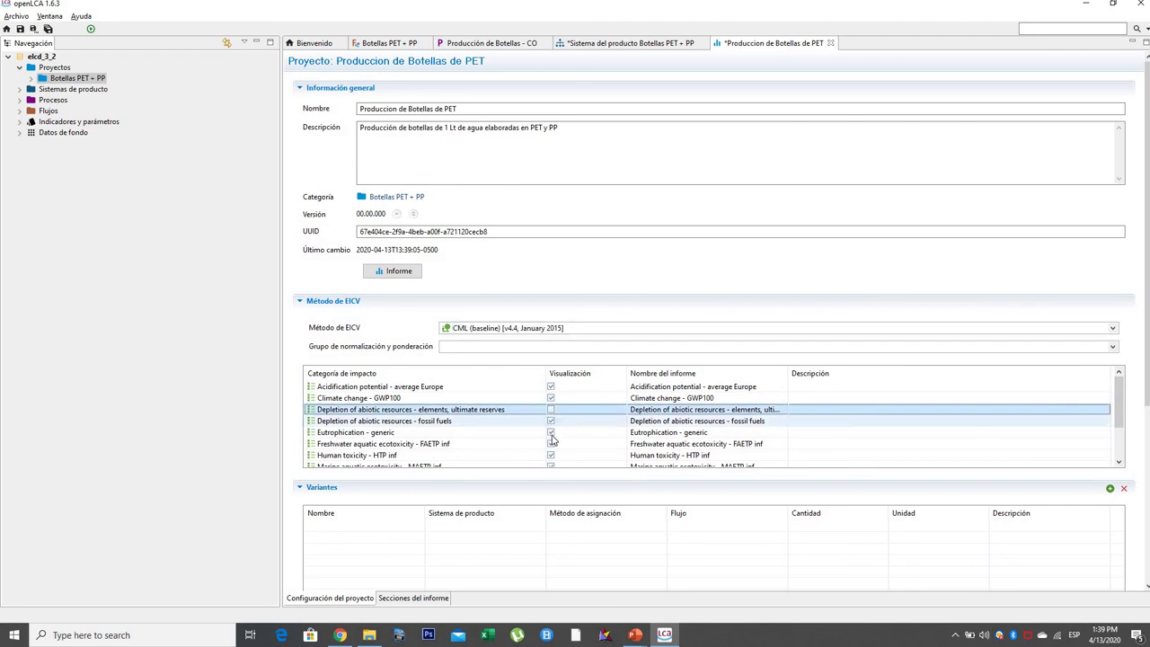
pyautogui.press('Down')
pyautogui.press('Down')
pyautogui.press('Down')
pyautogui.press('Down')
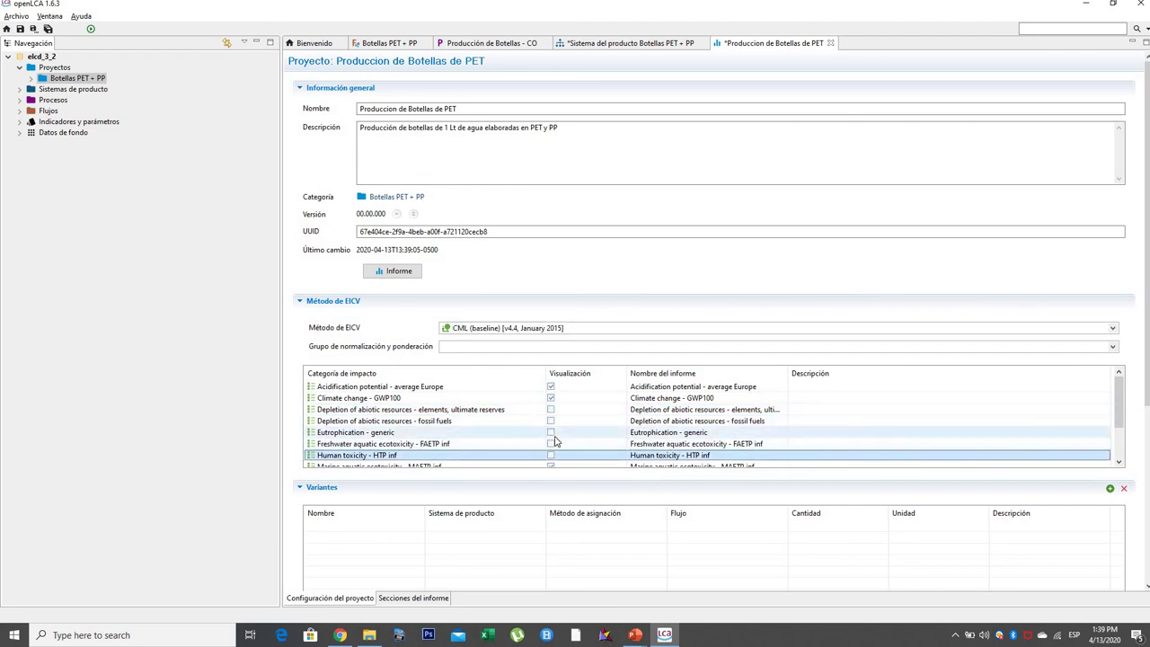
pyautogui.press('Down')
pyautogui.press('Down')
pyautogui.press('Down')
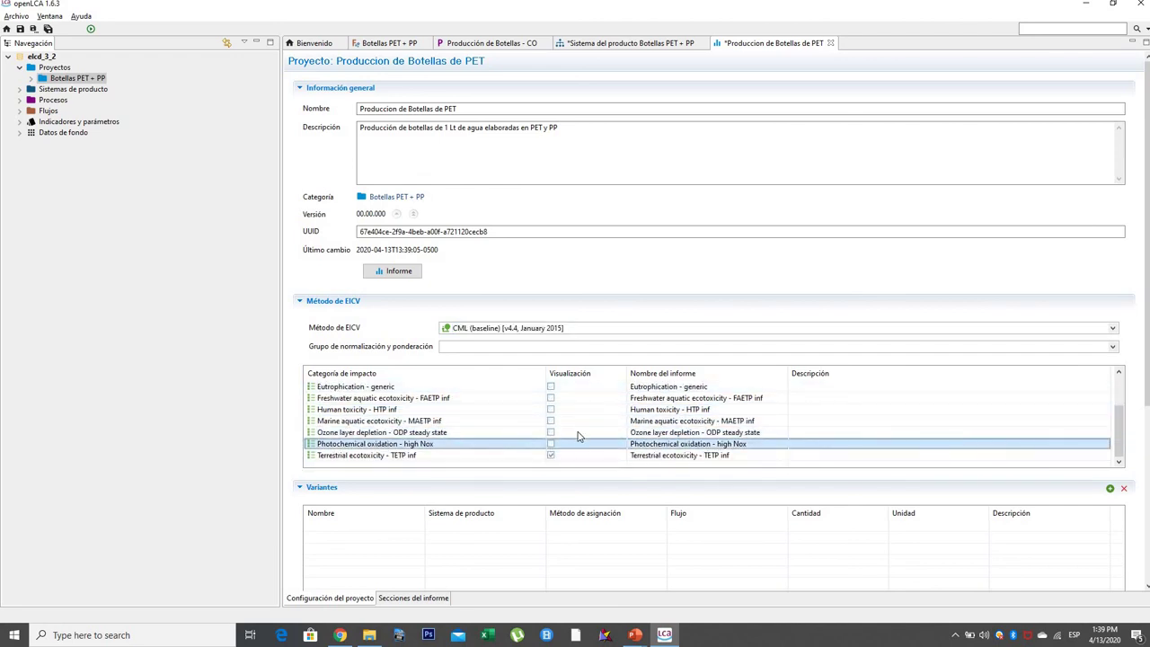
pyautogui.press('Down')
pyautogui.scroll(2, 558, 432)
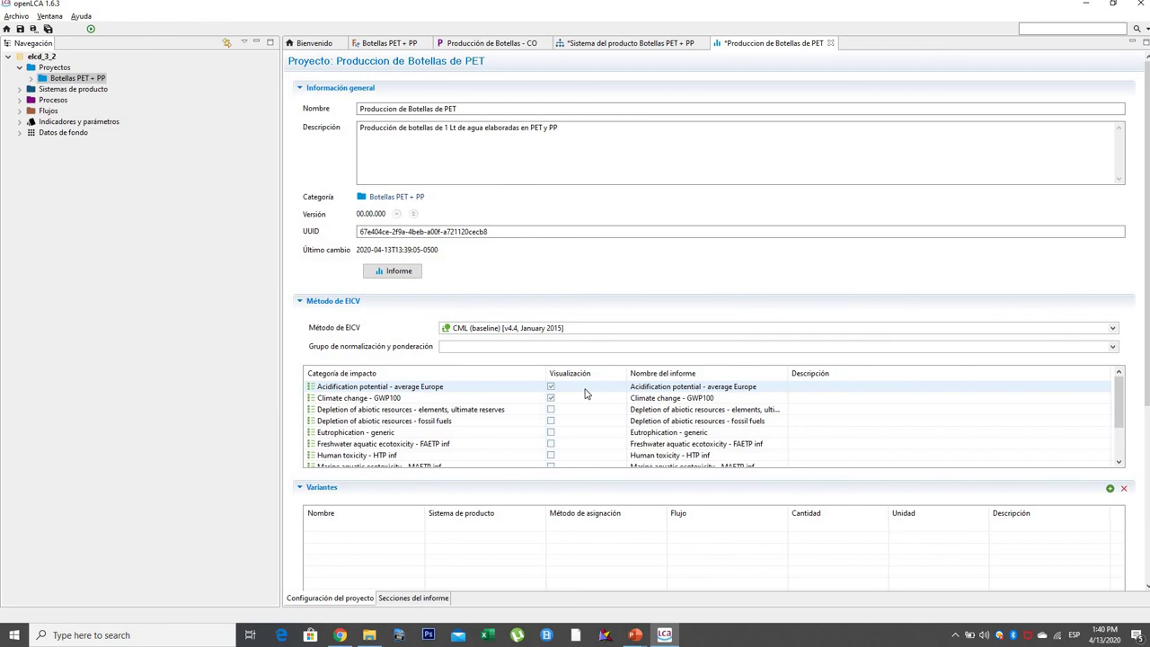
# Check the available normalisation and weighting groups without selecting one
pyautogui.click(1114, 347)
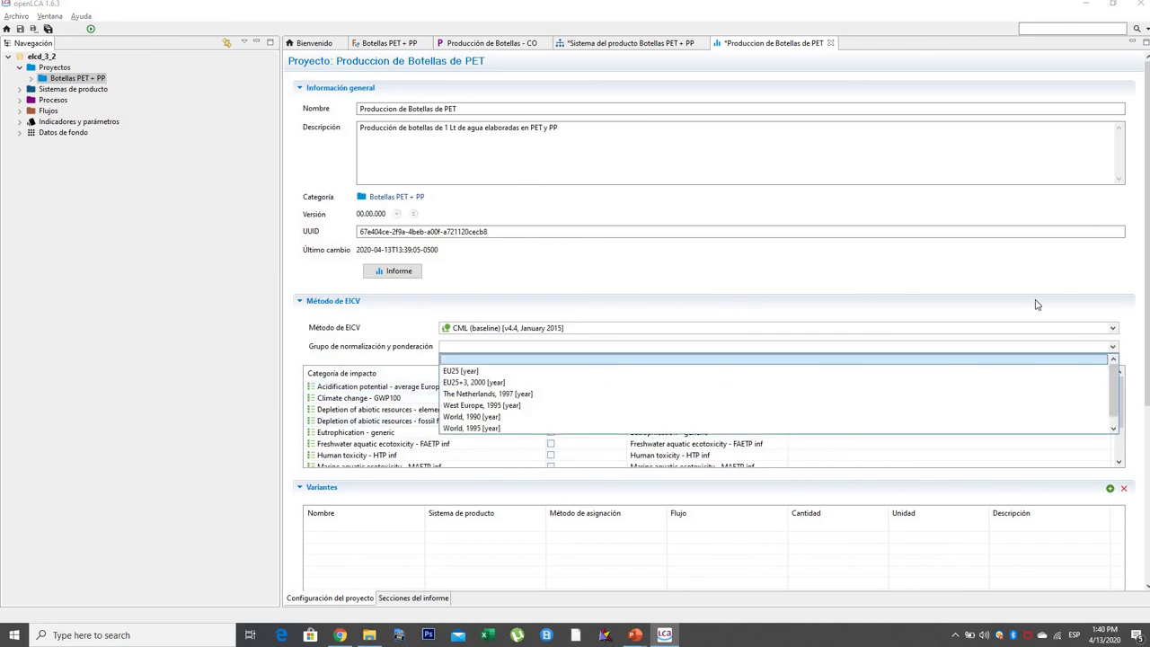
pyautogui.click(544, 340)
pyautogui.scroll(-1, 504, 423)
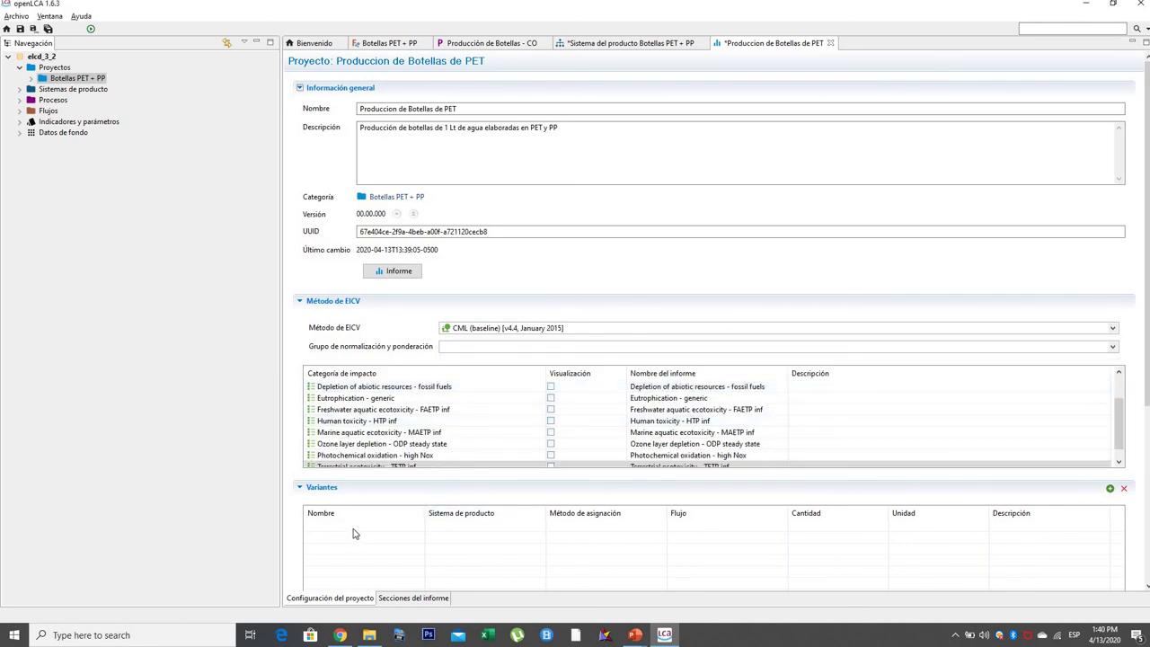
# Add the product system "Sistema del producto Botellas PET + PP" as a project variant and name it "Variante 1 Botella"
pyautogui.click(1110, 490)
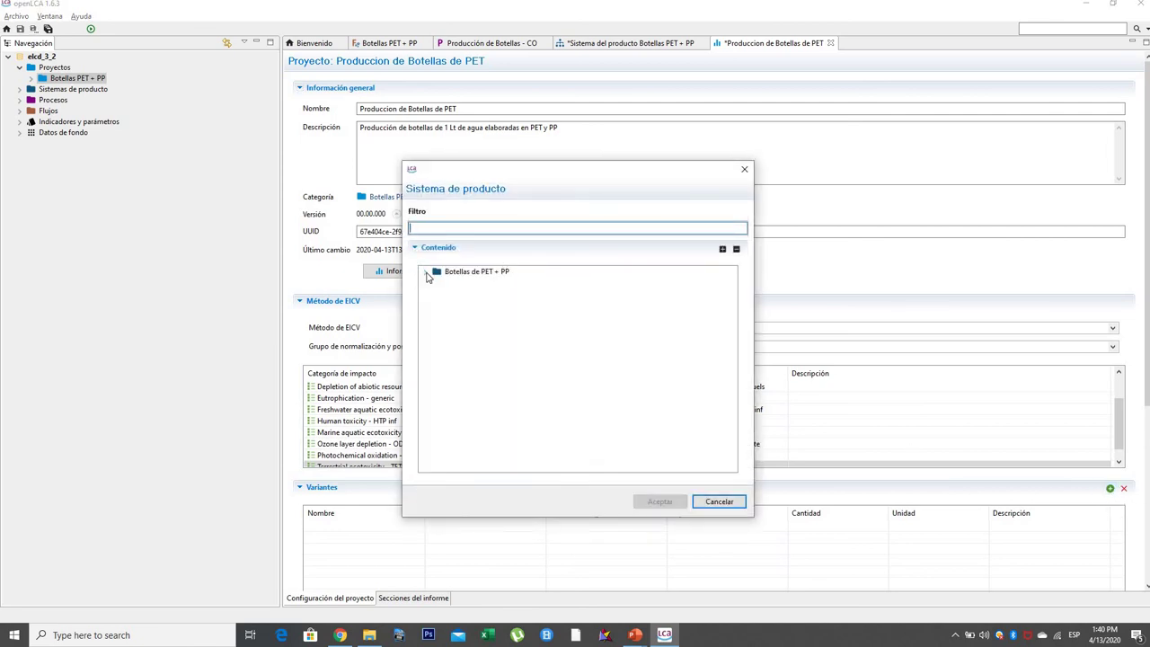
pyautogui.click(427, 274)
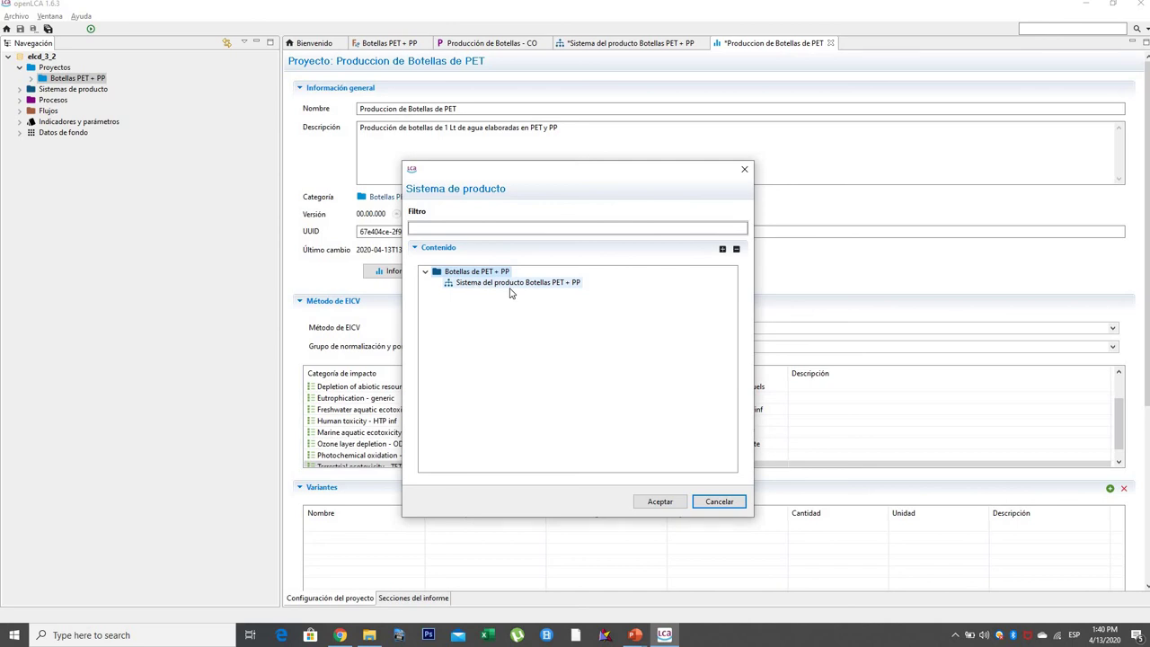
pyautogui.click(531, 284)
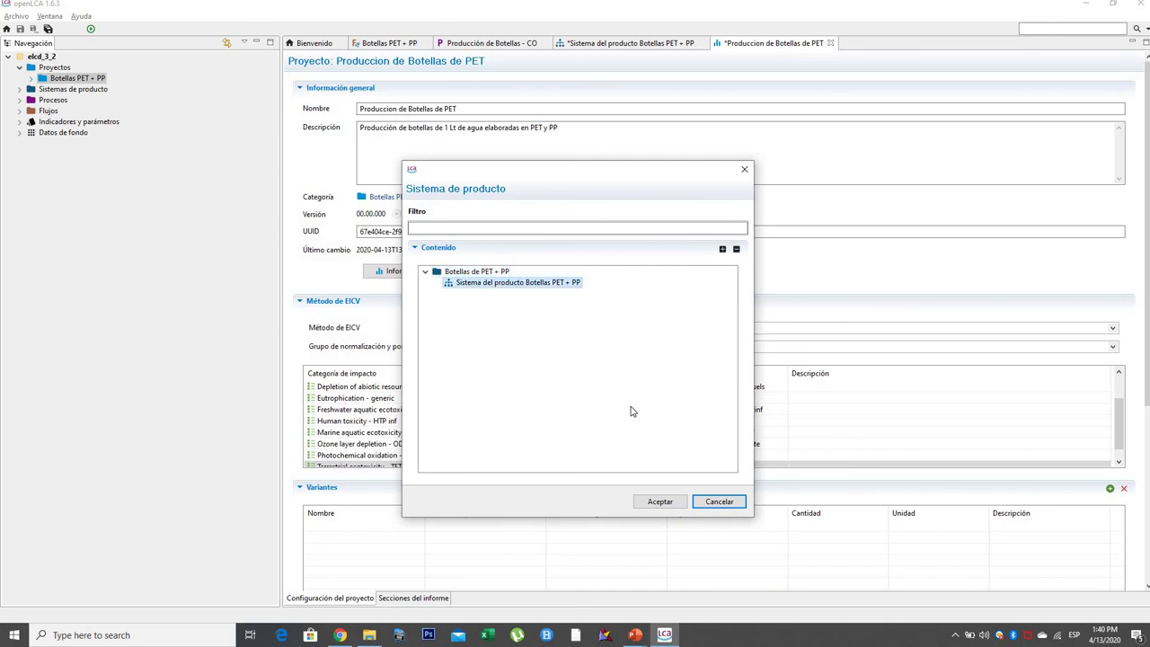
pyautogui.click(661, 502)
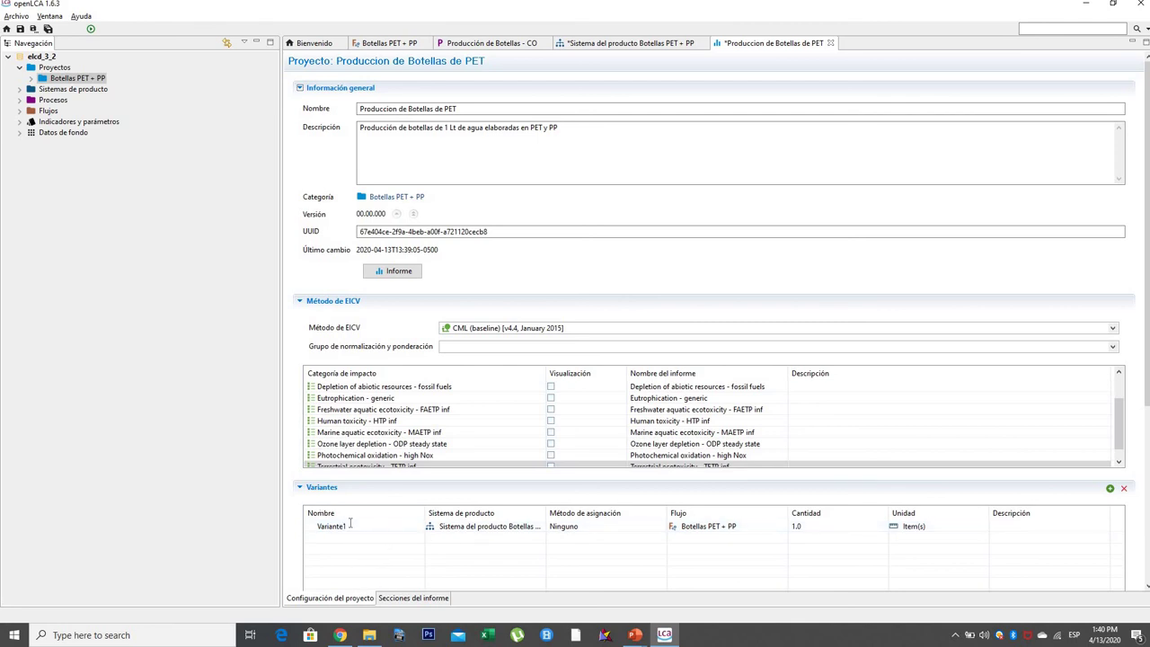
pyautogui.click(350, 525)
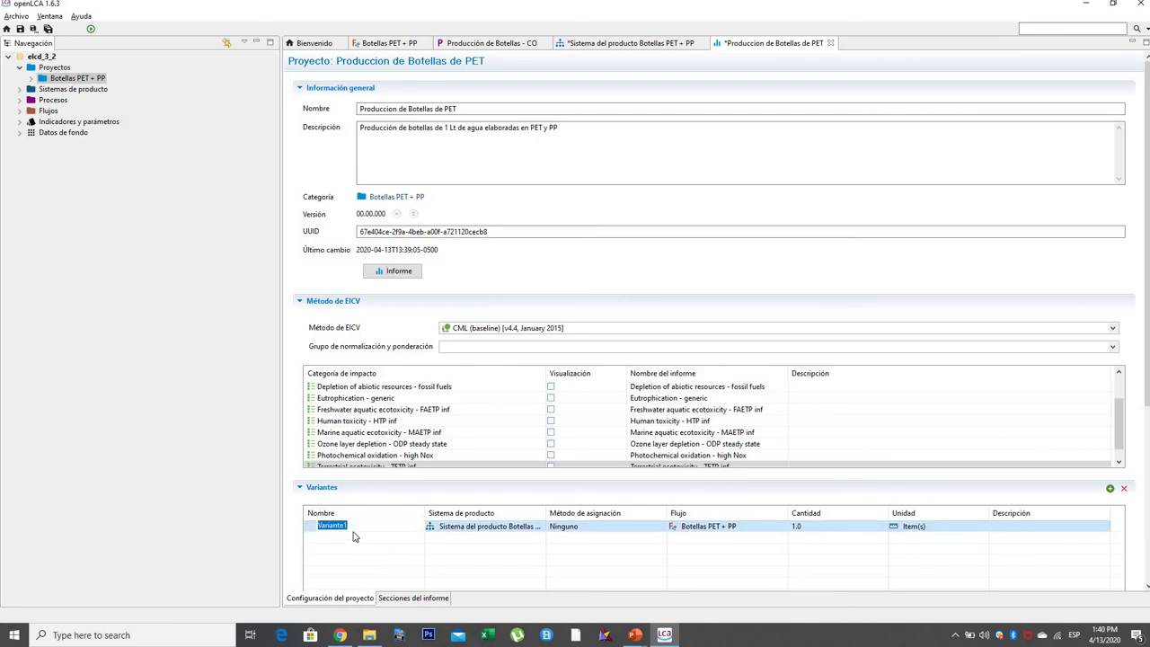
pyautogui.write('Varian')
pyautogui.click(734, 534)
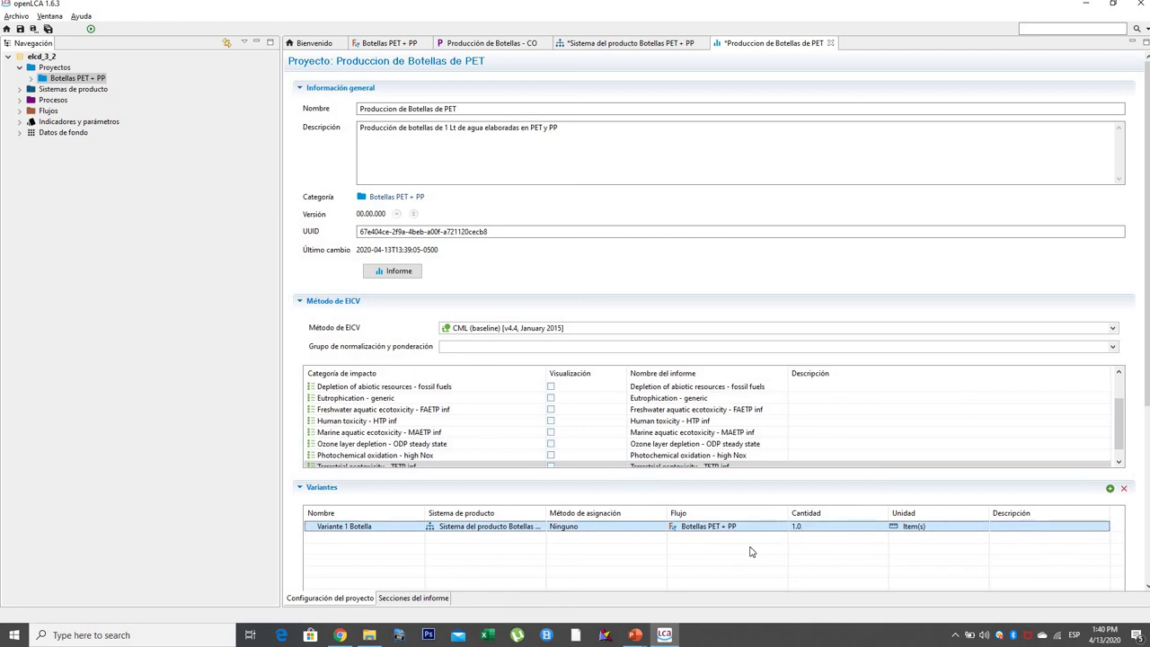
# Add the product system "Sistema del producto Botellas PET + PP" as a second project variant and name it "Variante 2"
pyautogui.click(1111, 490)
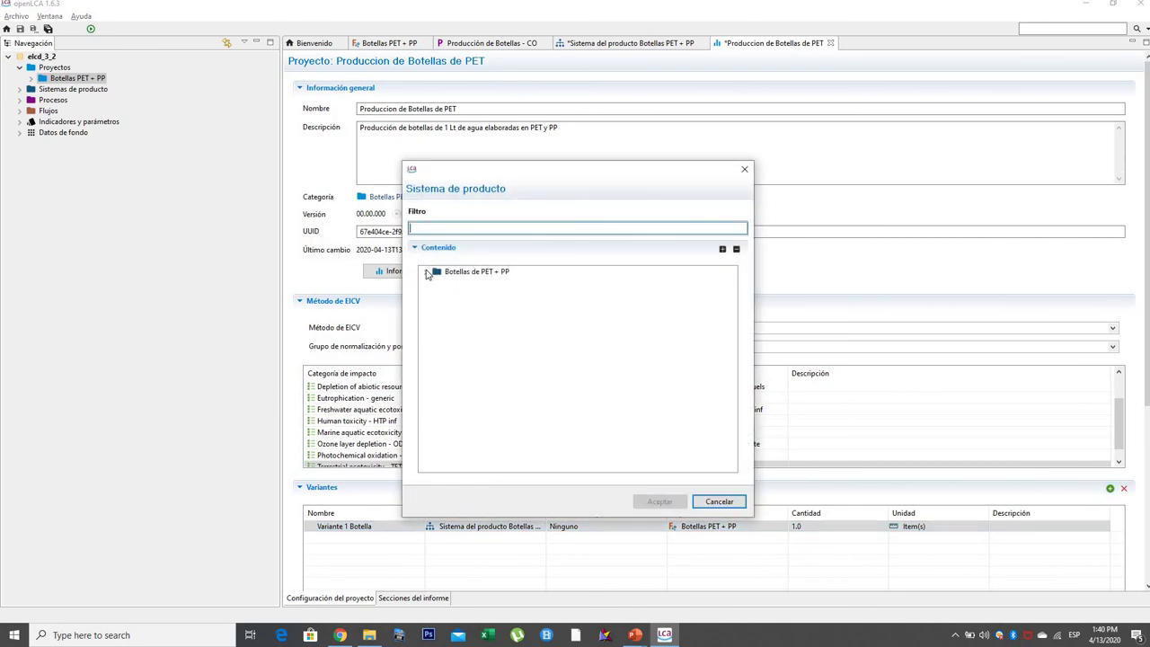
pyautogui.click(426, 271)
pyautogui.click(510, 286)
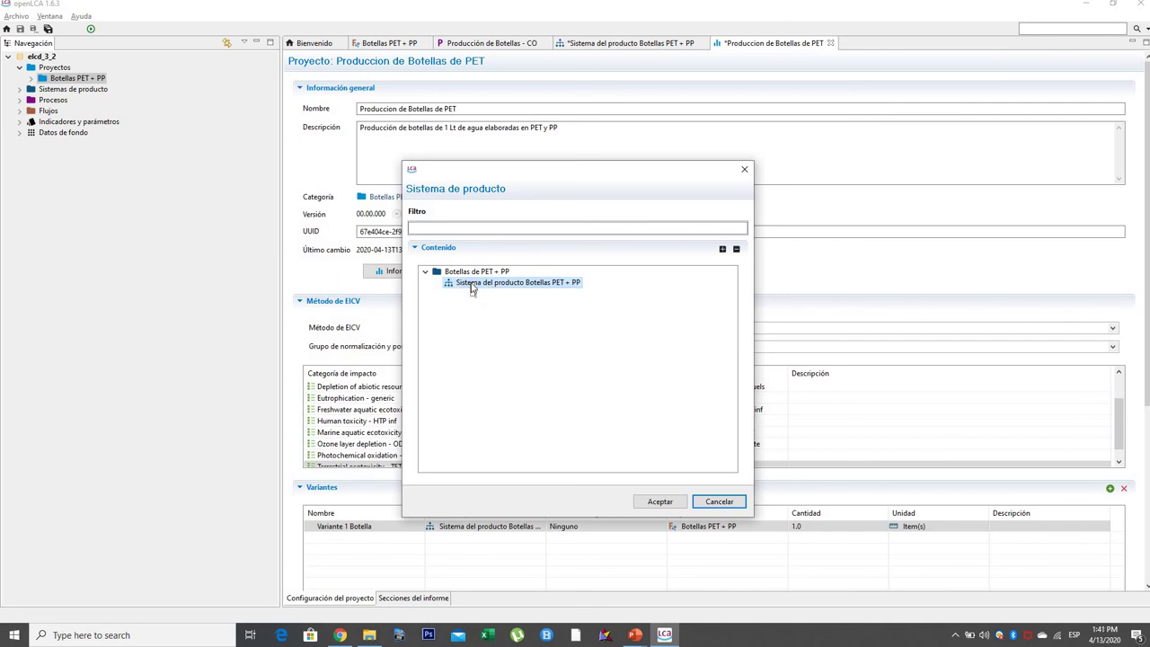
pyautogui.click(664, 502)
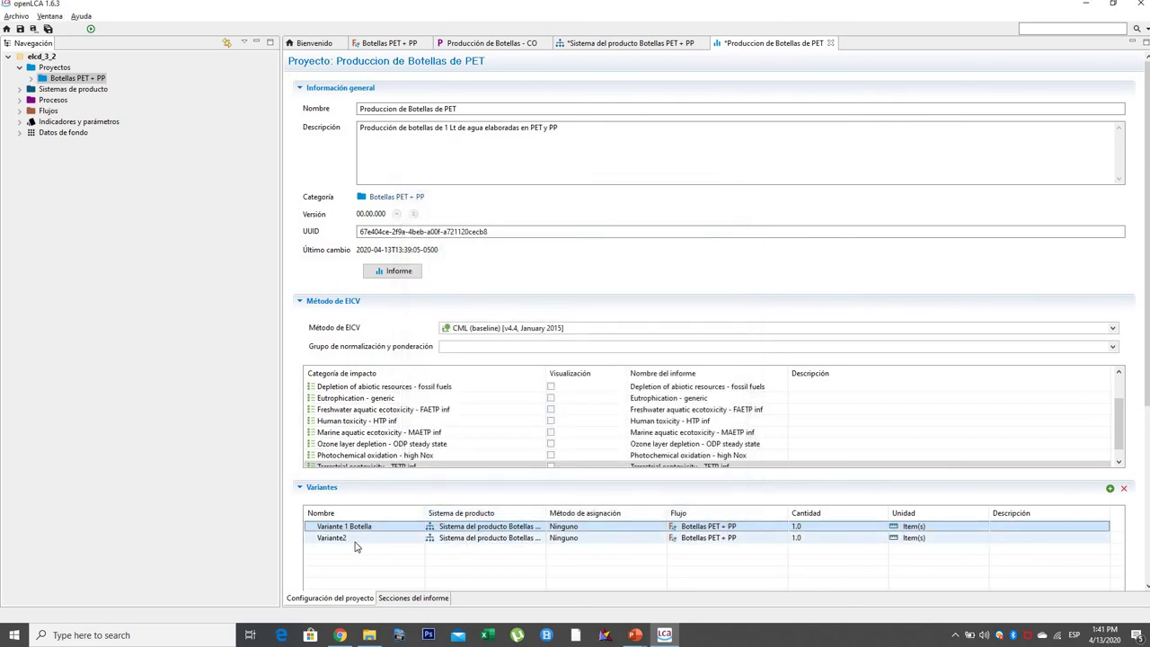
pyautogui.click(351, 537)
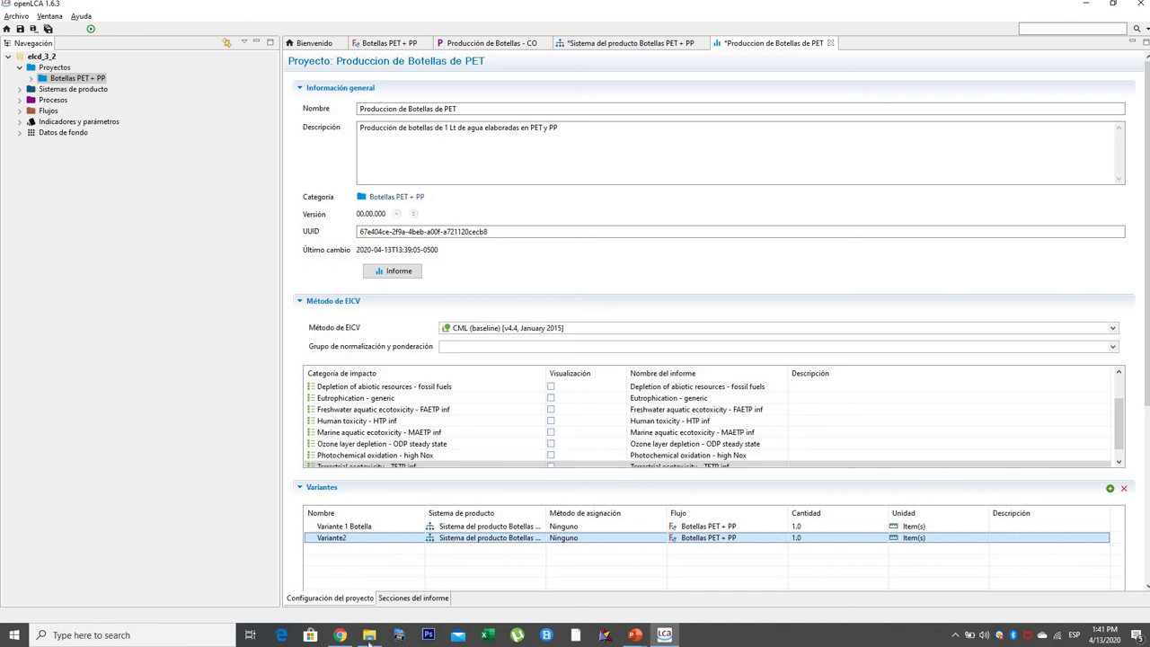
pyautogui.click(352, 539)
pyautogui.click(354, 540)
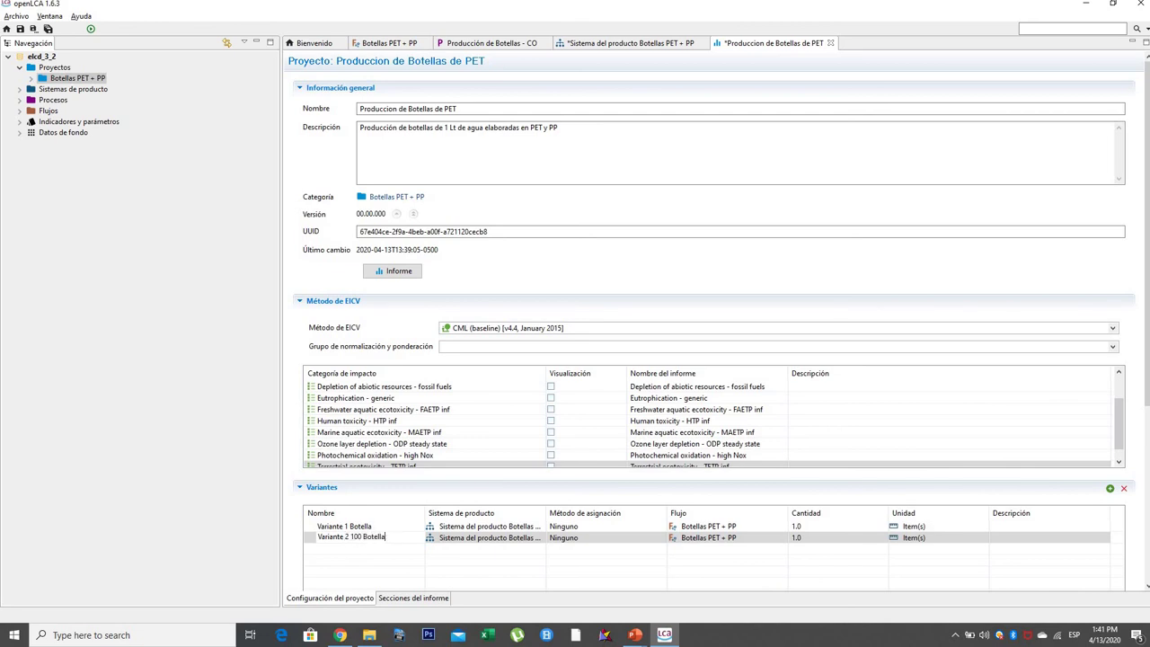
# Shorten the first variant's name to "Variante 1"
pyautogui.click(377, 528)
pyautogui.click(380, 530)
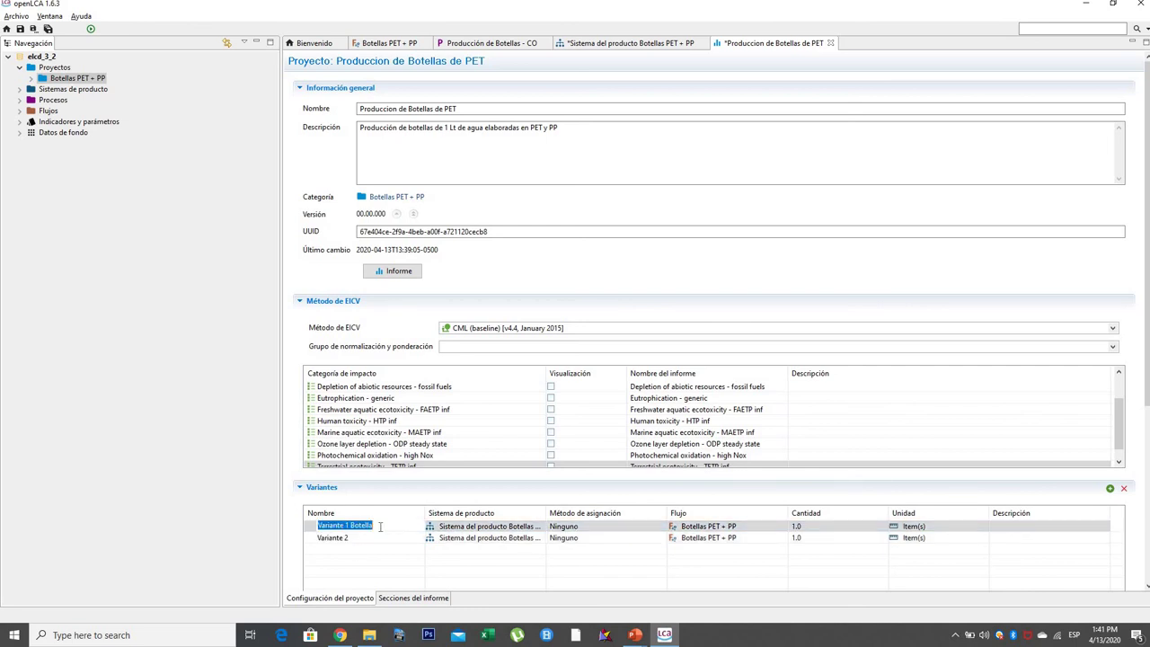
pyautogui.click(380, 528)
pyautogui.hotkey('ctrl', 'shift', 'Left')
pyautogui.press('BackSpace')
# Describe the variants as "1 Botella" and "100 Botellas", and set the quantity of Variante 2 to 100
pyautogui.click(1017, 529)
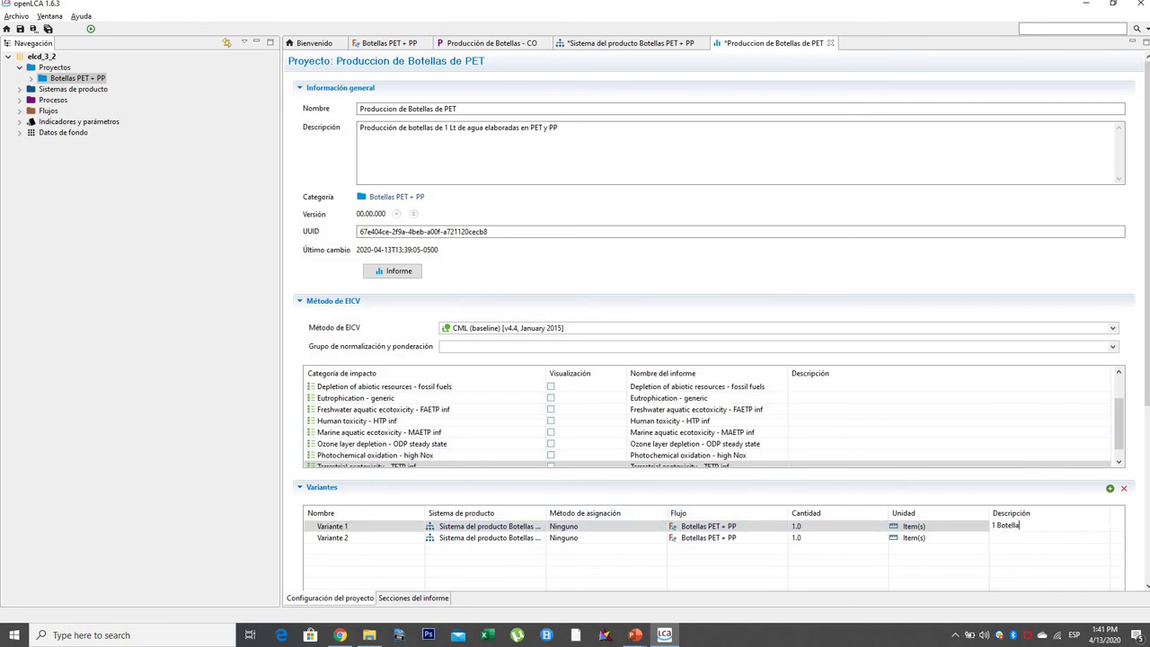
pyautogui.click(1043, 537)
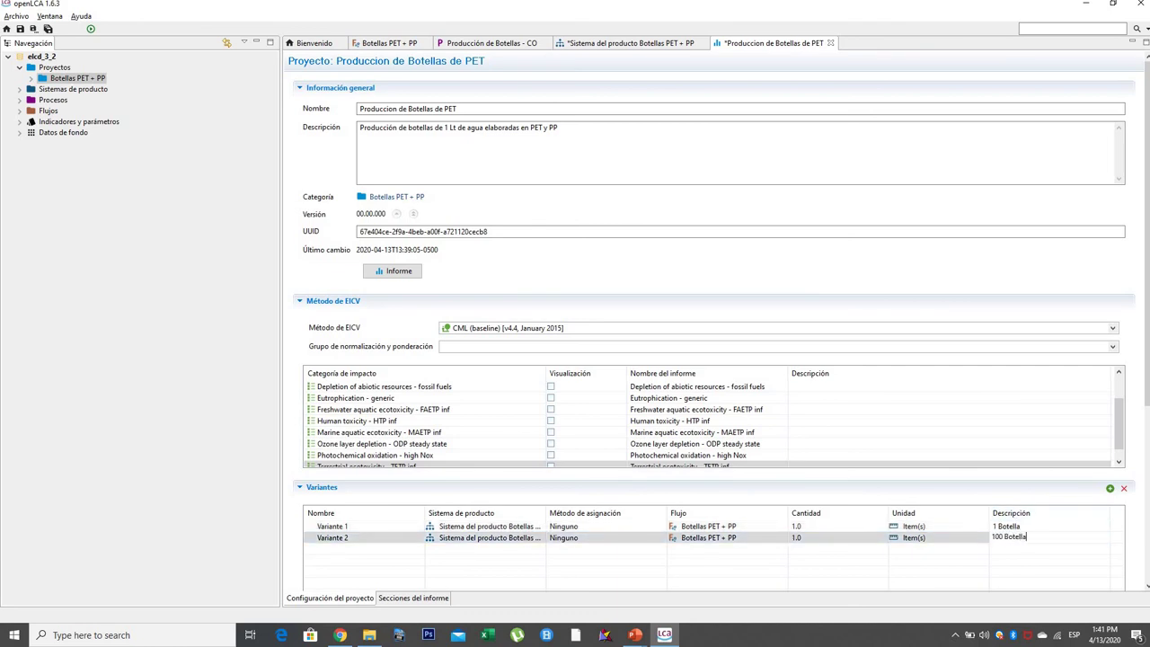
pyautogui.click(795, 538)
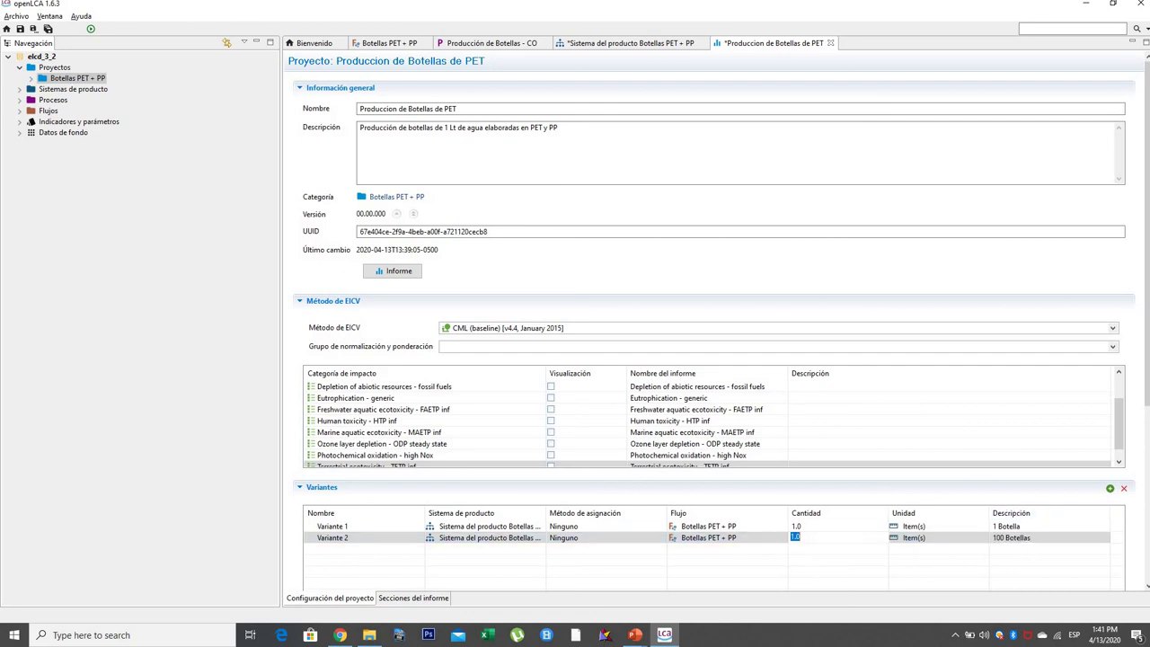
pyautogui.write('100')
pyautogui.press('Return')
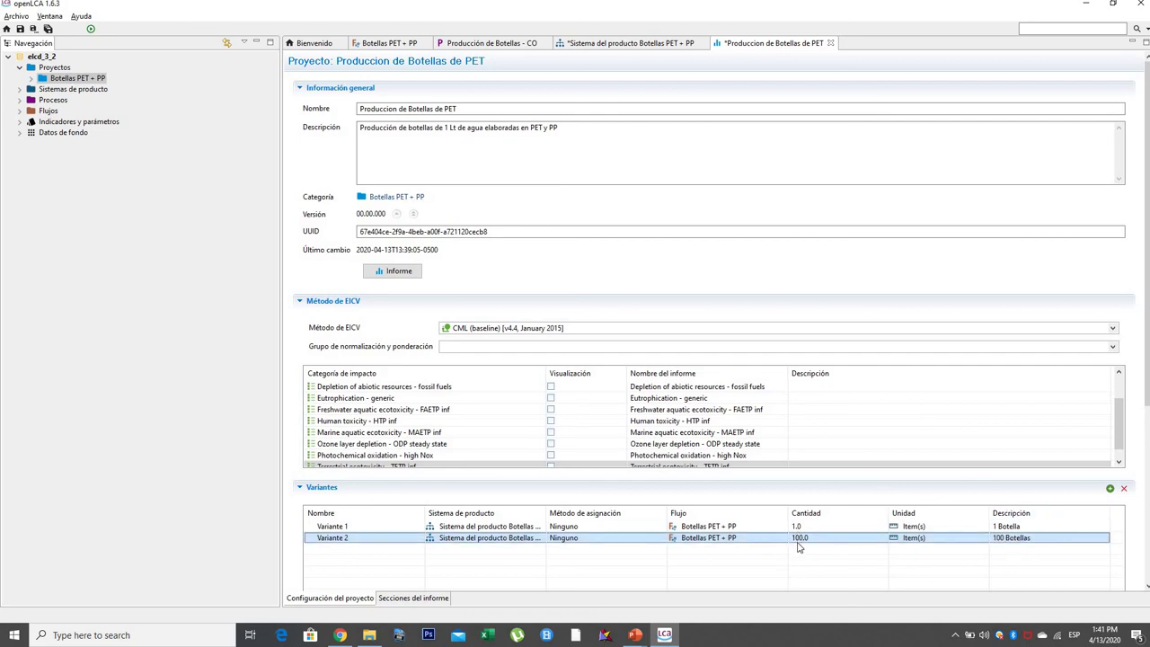
# Generate the project report and review its variants, selected LCIA categories and LCIA results tables
pyautogui.click(399, 272)
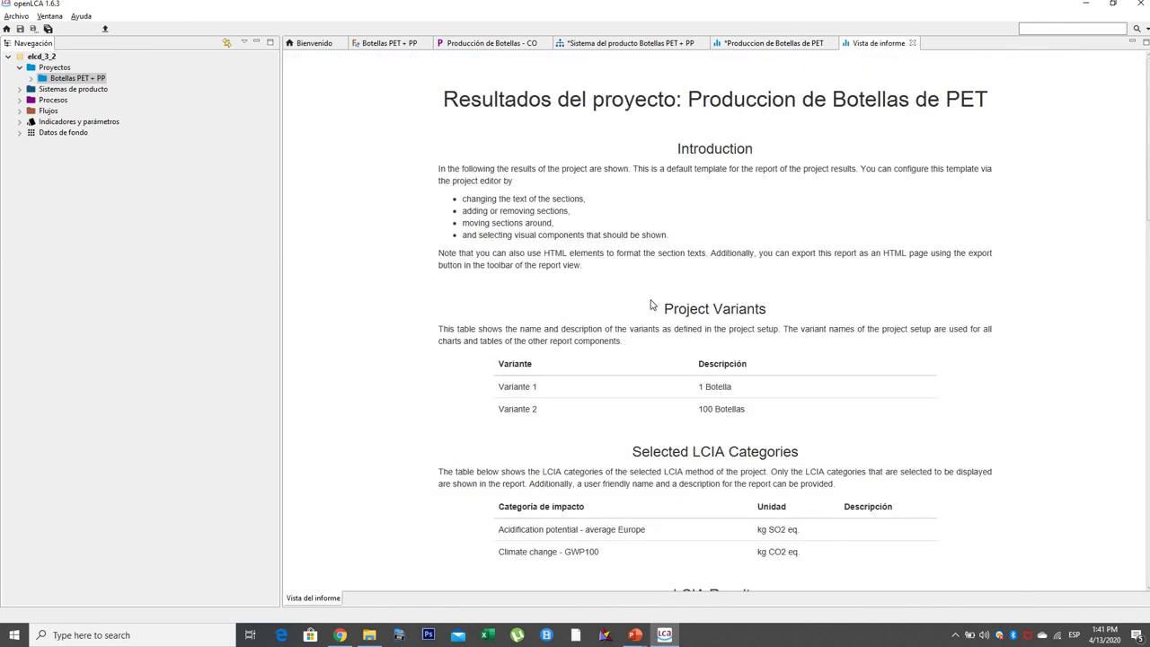
pyautogui.scroll(-3, 818, 383)
pyautogui.scroll(-7, 818, 383)
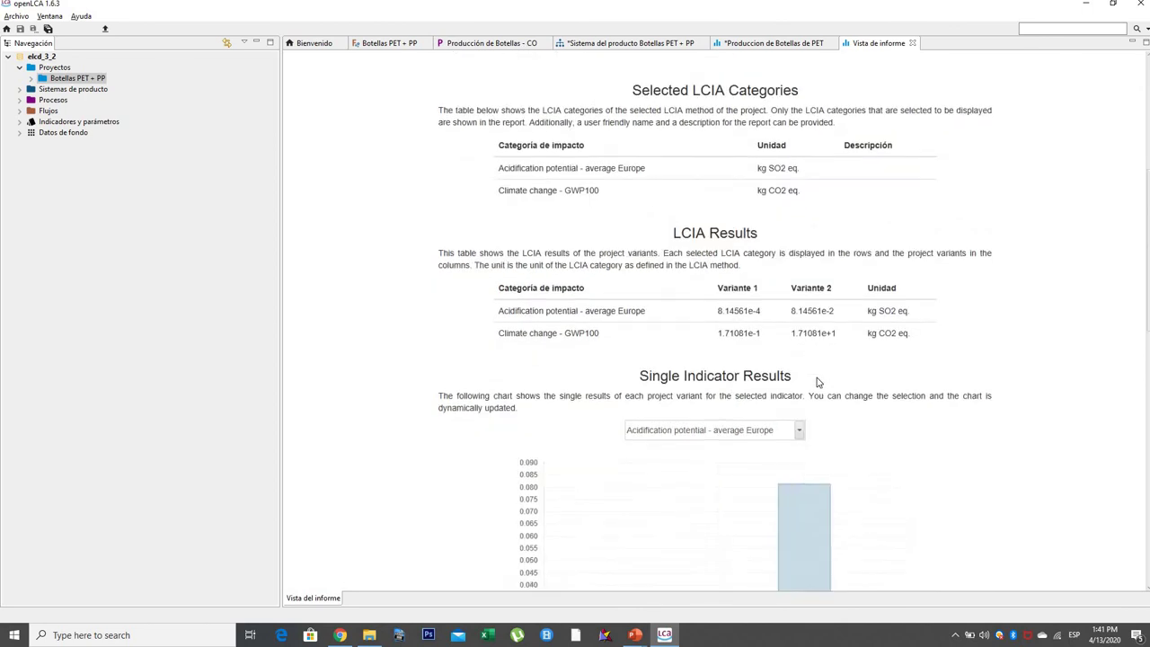
pyautogui.scroll(10, 813, 373)
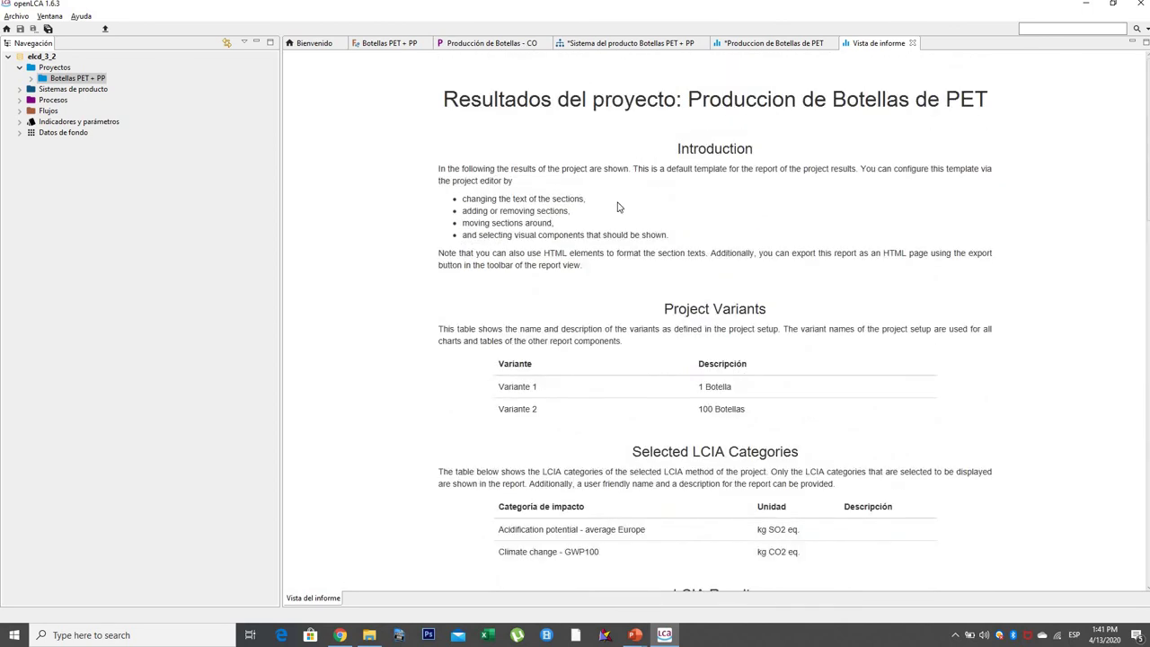
pyautogui.scroll(-2, 633, 276)
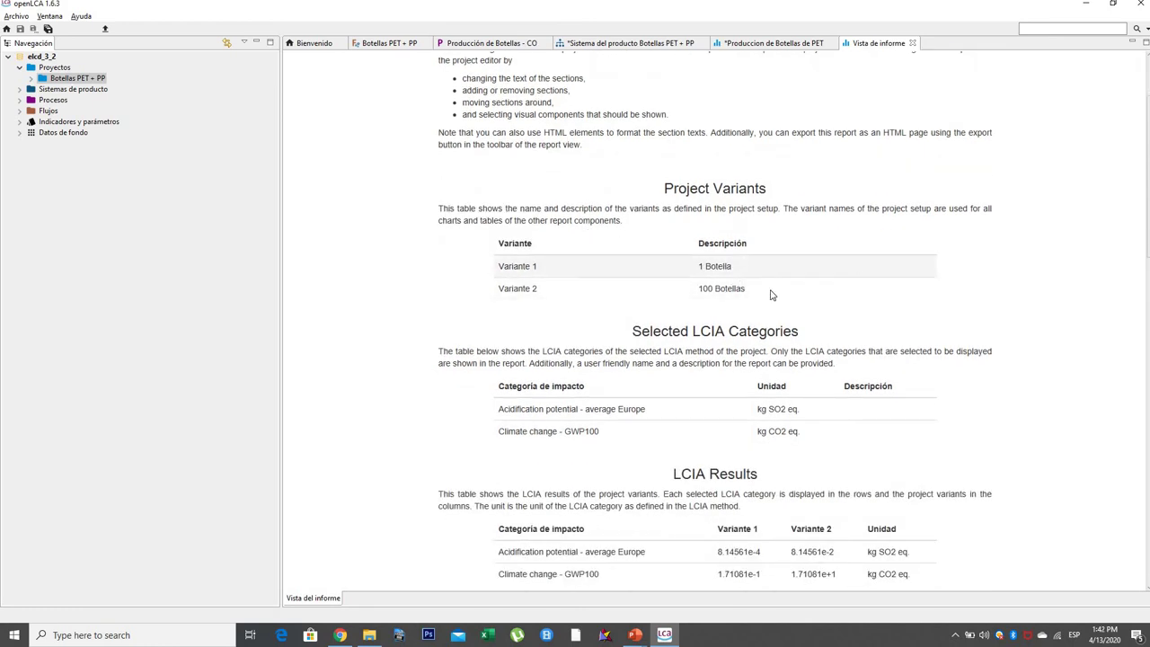
pyautogui.scroll(-1, 770, 296)
pyautogui.scroll(-1, 576, 338)
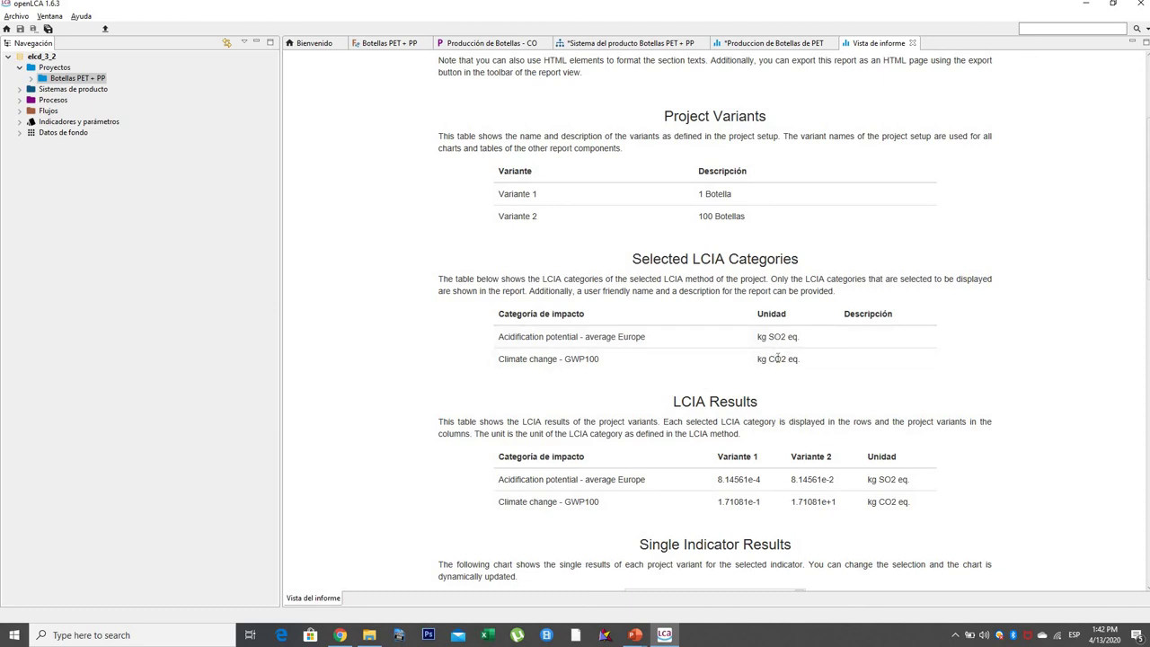
pyautogui.scroll(-1, 888, 291)
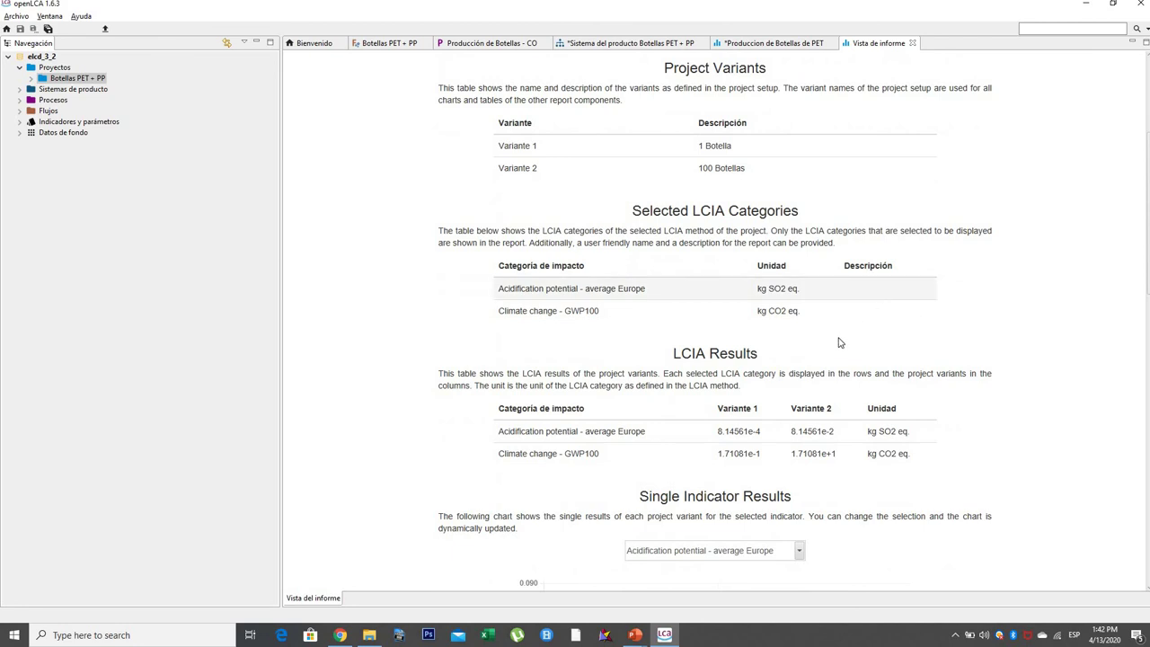
pyautogui.scroll(-2, 811, 333)
pyautogui.scroll(-2, 783, 317)
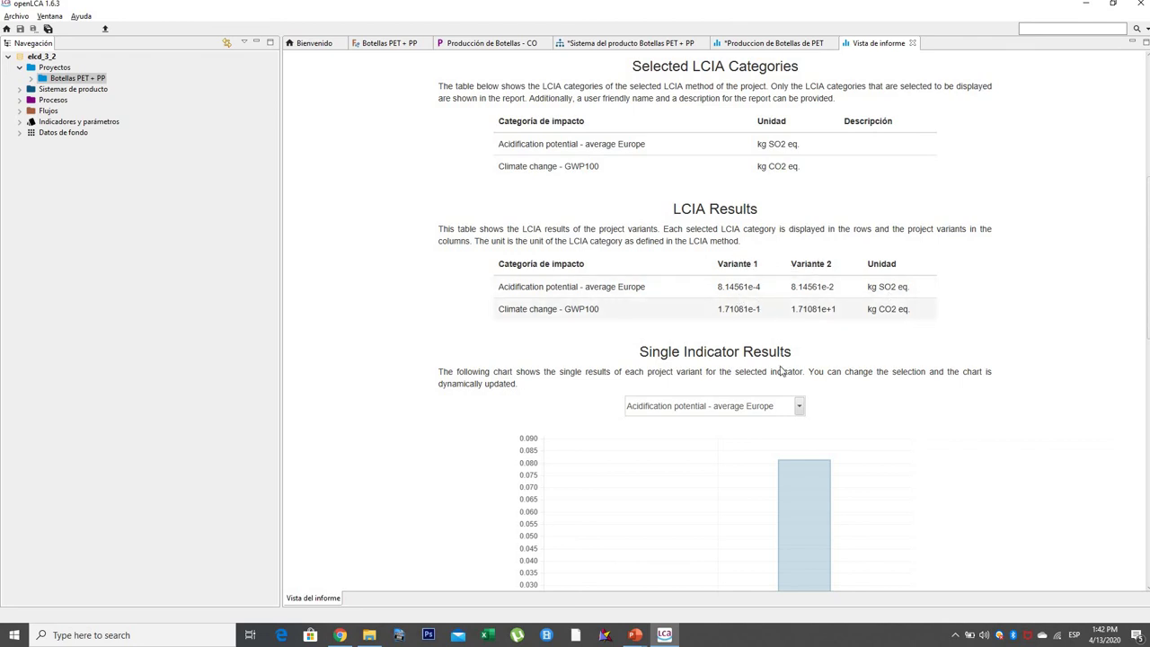
# Show Climate change - GWP100 in the report's Single Indicator Results chart
pyautogui.scroll(-3, 719, 410)
pyautogui.scroll(-2, 675, 375)
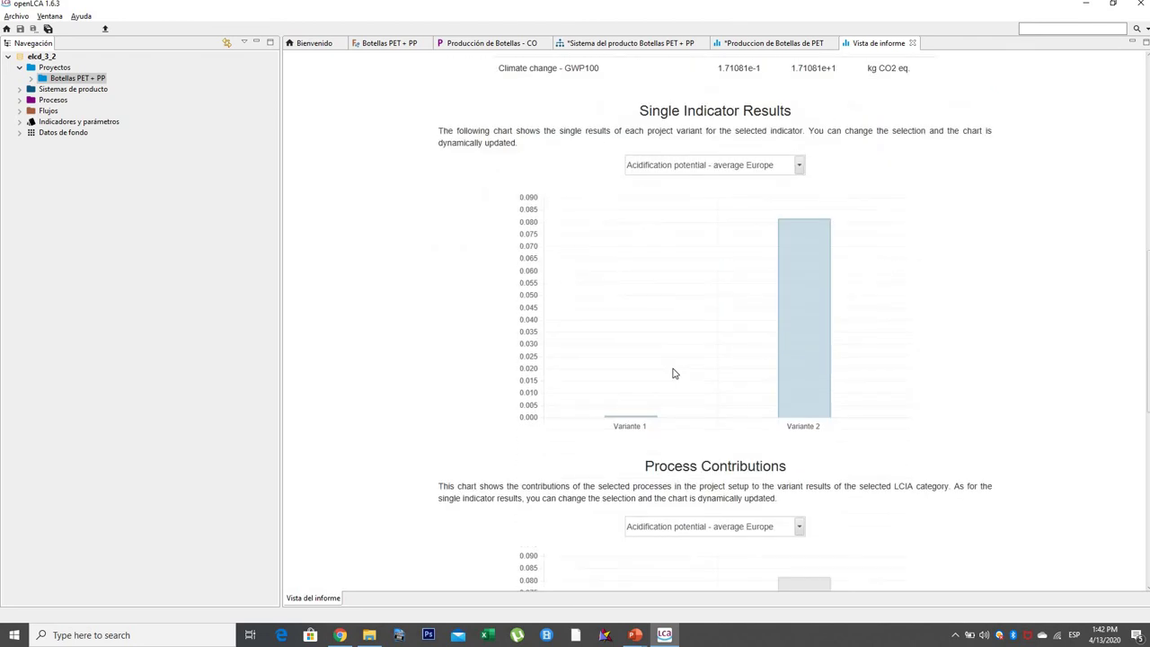
pyautogui.click(800, 216)
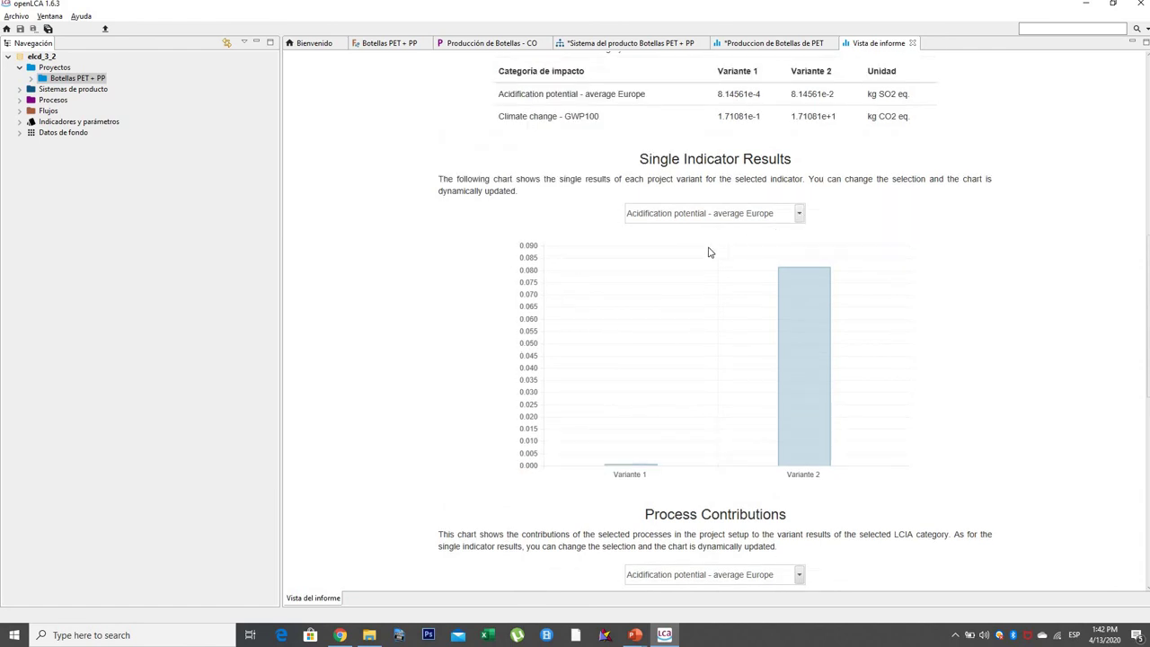
pyautogui.click(724, 250)
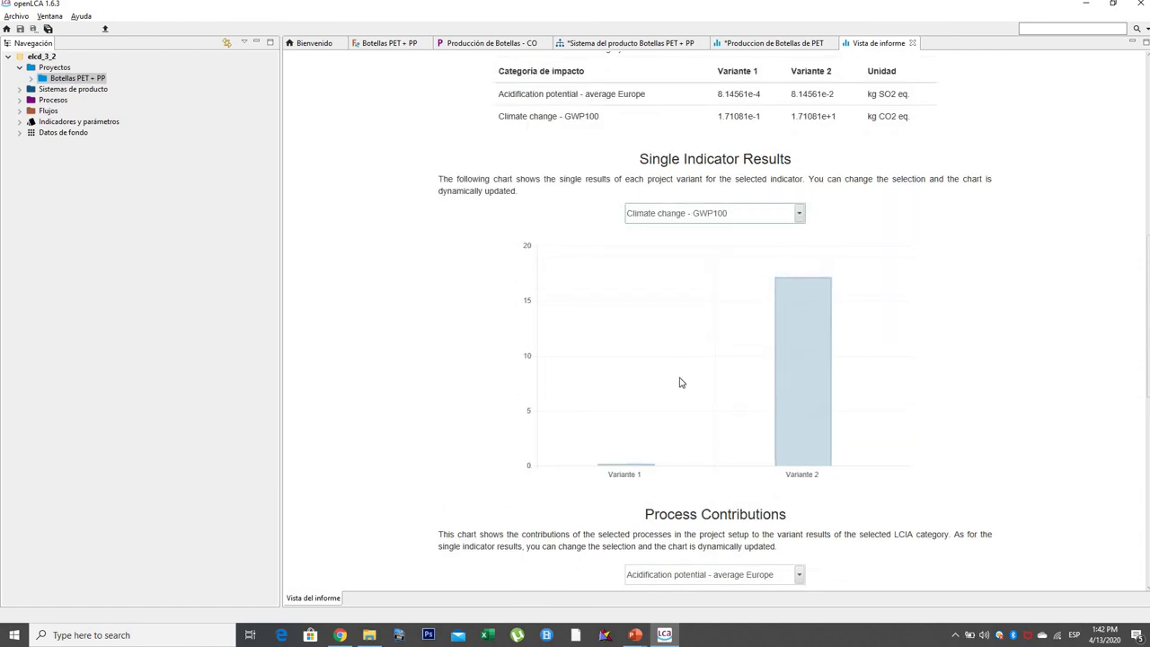
# Examine the report's Process Contributions and Relative Results charts, and return to the beginning of the report
pyautogui.scroll(-8, 976, 342)
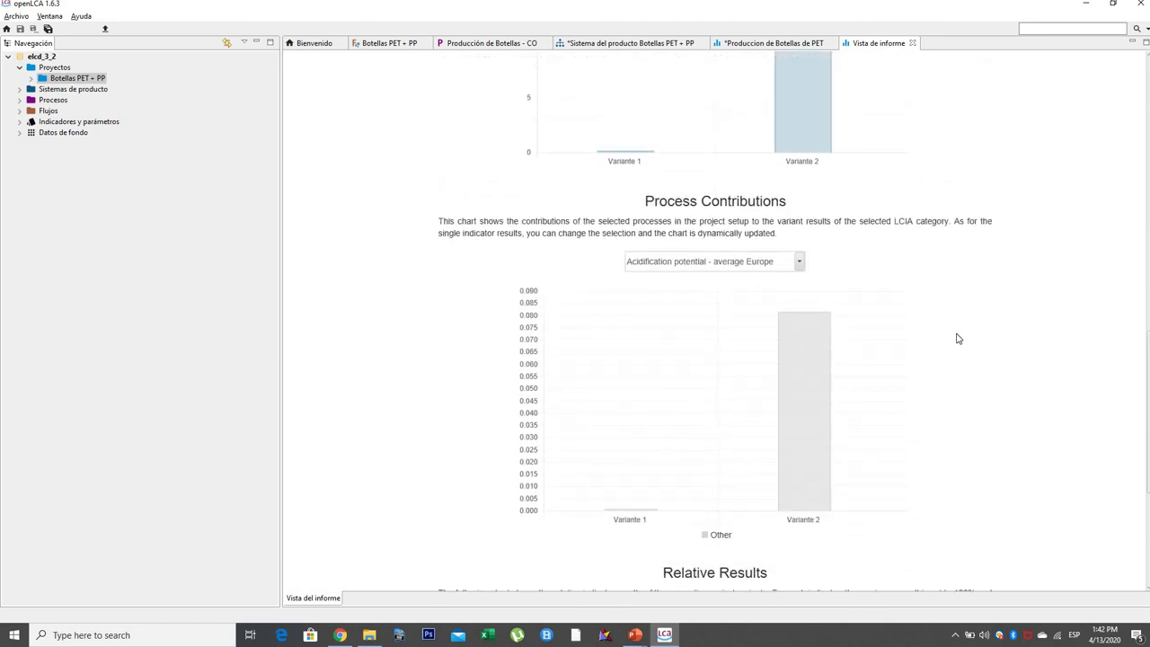
pyautogui.click(799, 262)
pyautogui.click(923, 306)
pyautogui.scroll(-7, 968, 446)
pyautogui.moveTo(757, 456)
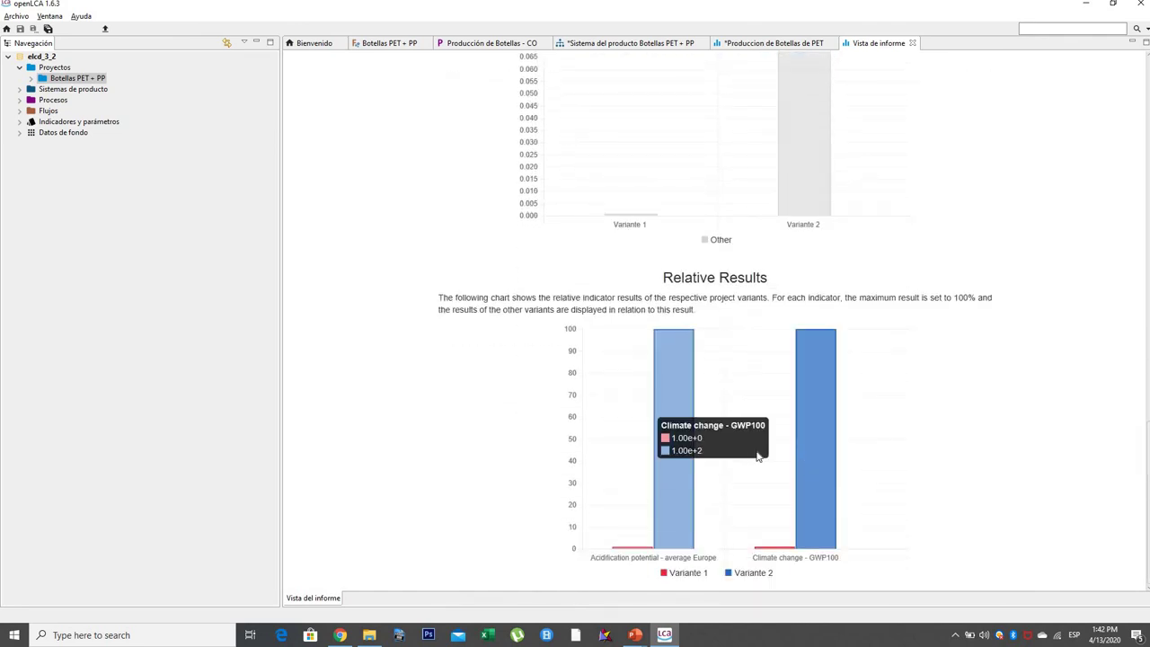
pyautogui.scroll(18, 878, 428)
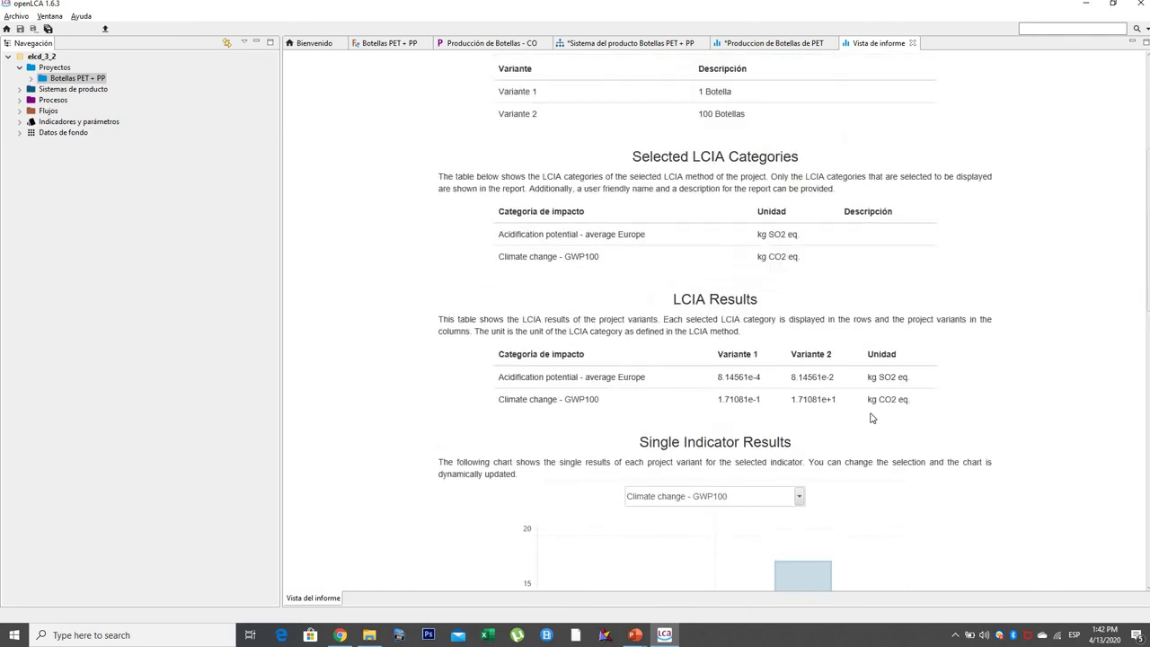
pyautogui.scroll(7, 870, 418)
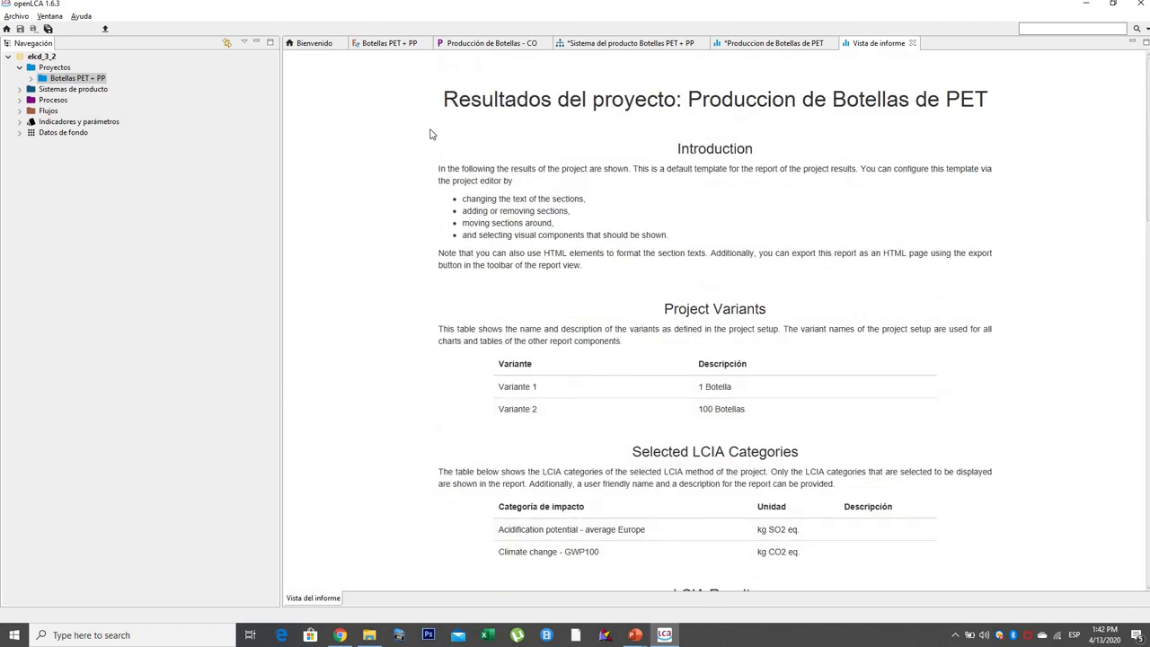
# Review the project setup, the product system's reference settings and the report's Single Indicator Results chart, ending at the project setup
pyautogui.click(757, 45)
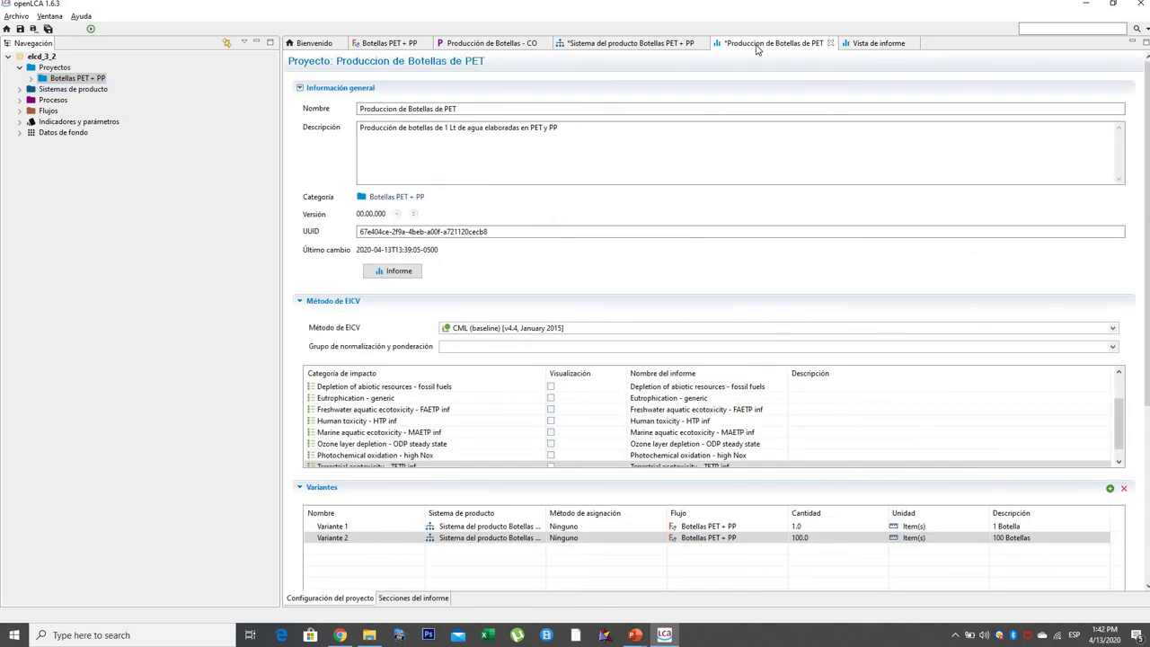
pyautogui.click(647, 43)
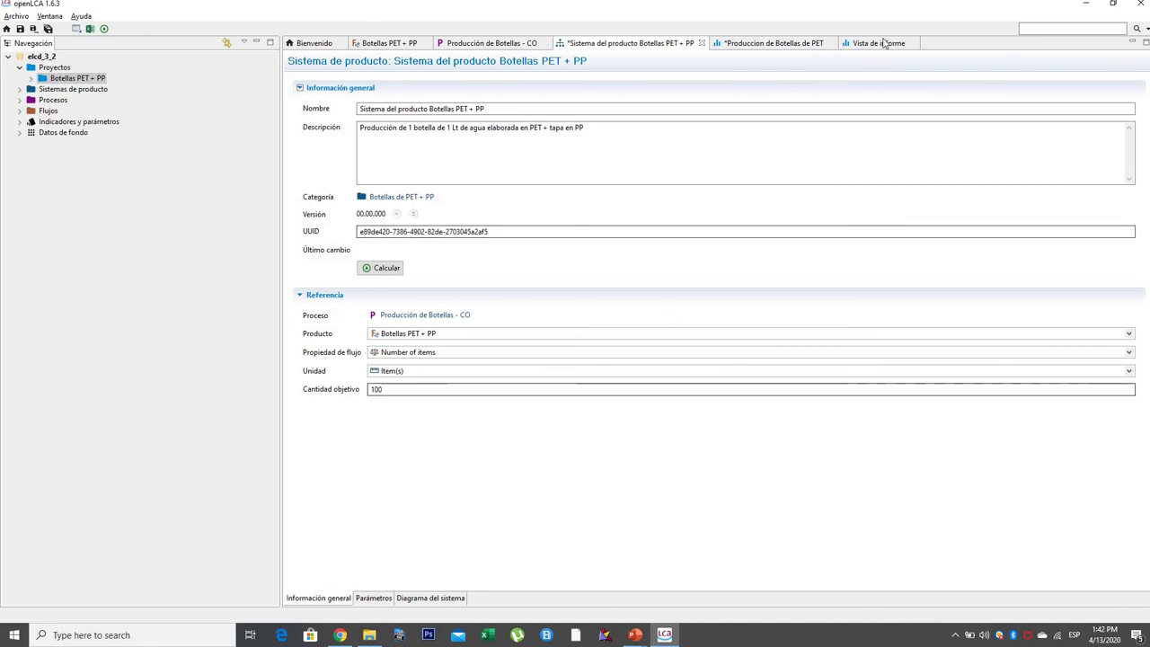
pyautogui.click(813, 43)
pyautogui.click(861, 43)
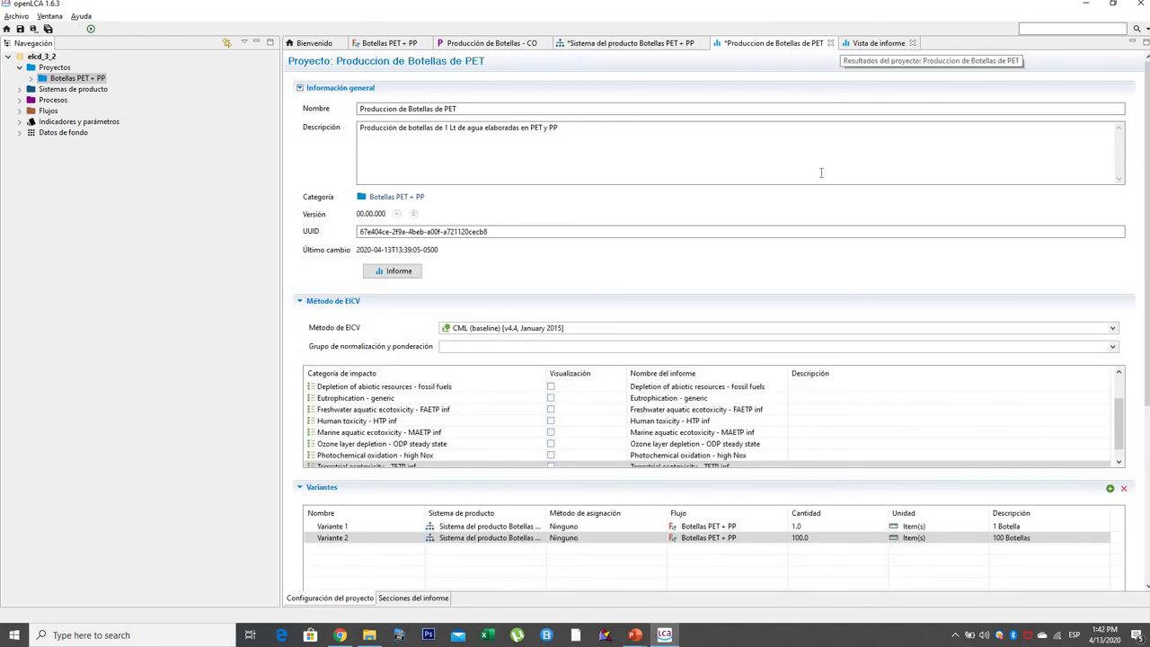
pyautogui.scroll(-5, 770, 285)
pyautogui.scroll(-5, 784, 310)
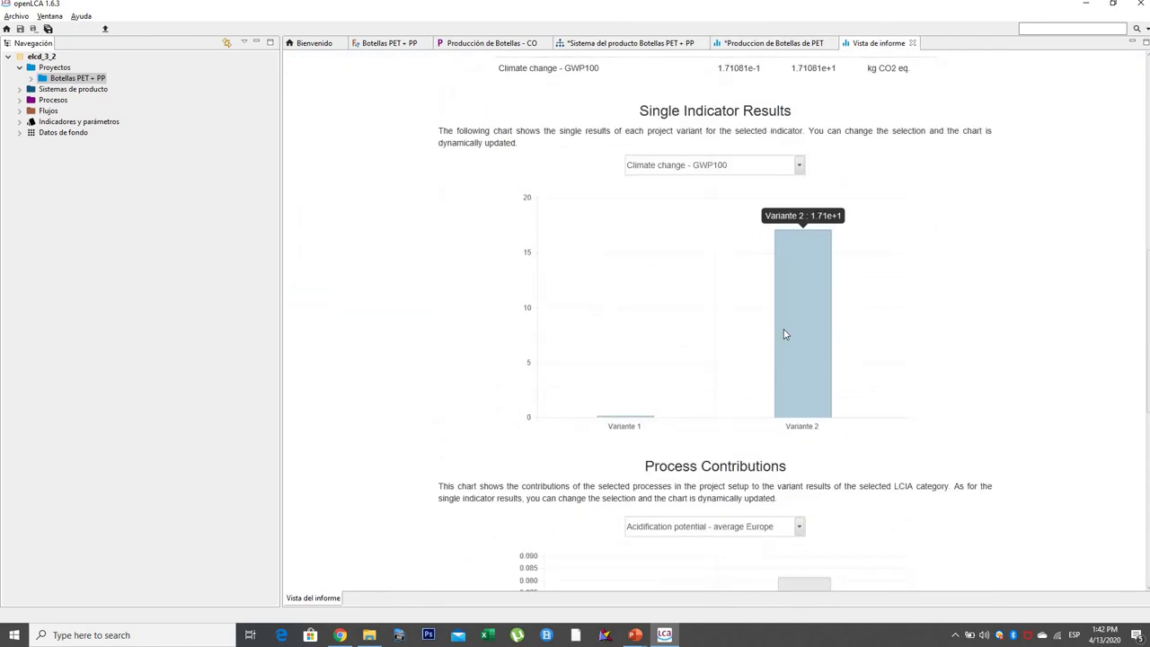
pyautogui.click(722, 45)
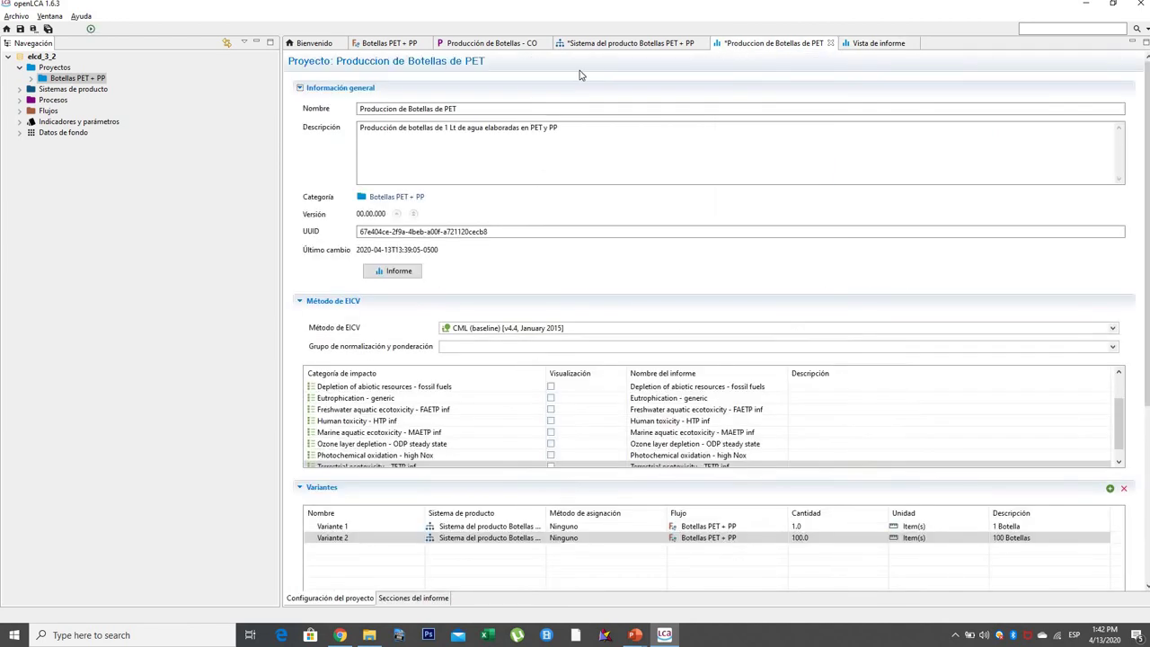
pyautogui.click(600, 43)
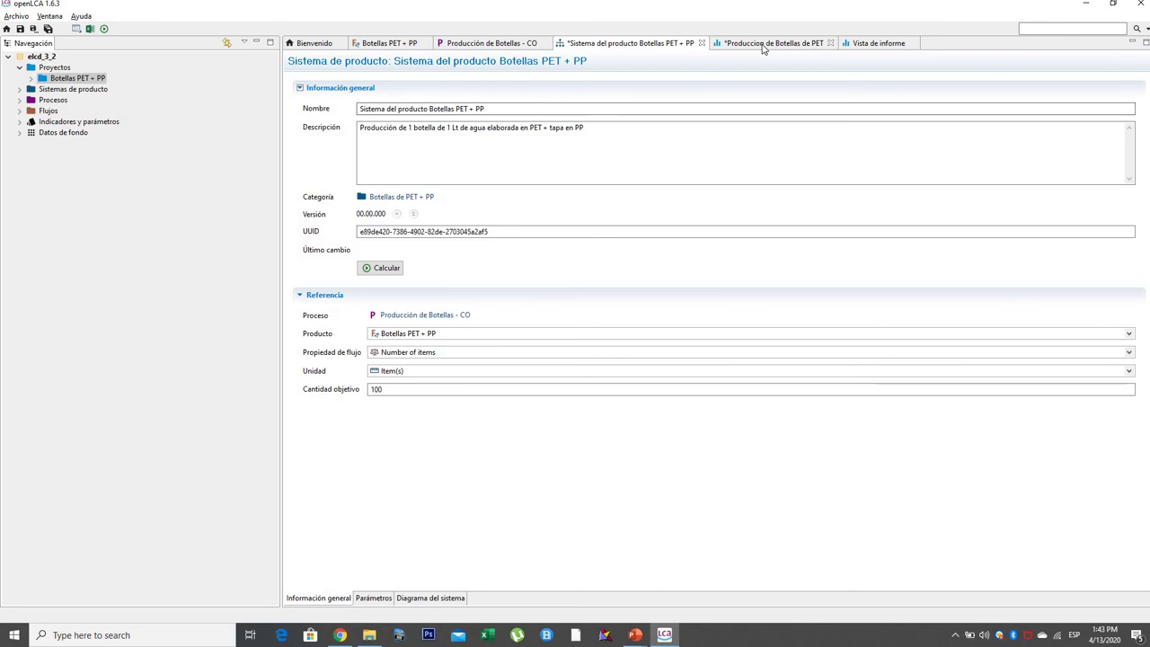
pyautogui.click(796, 42)
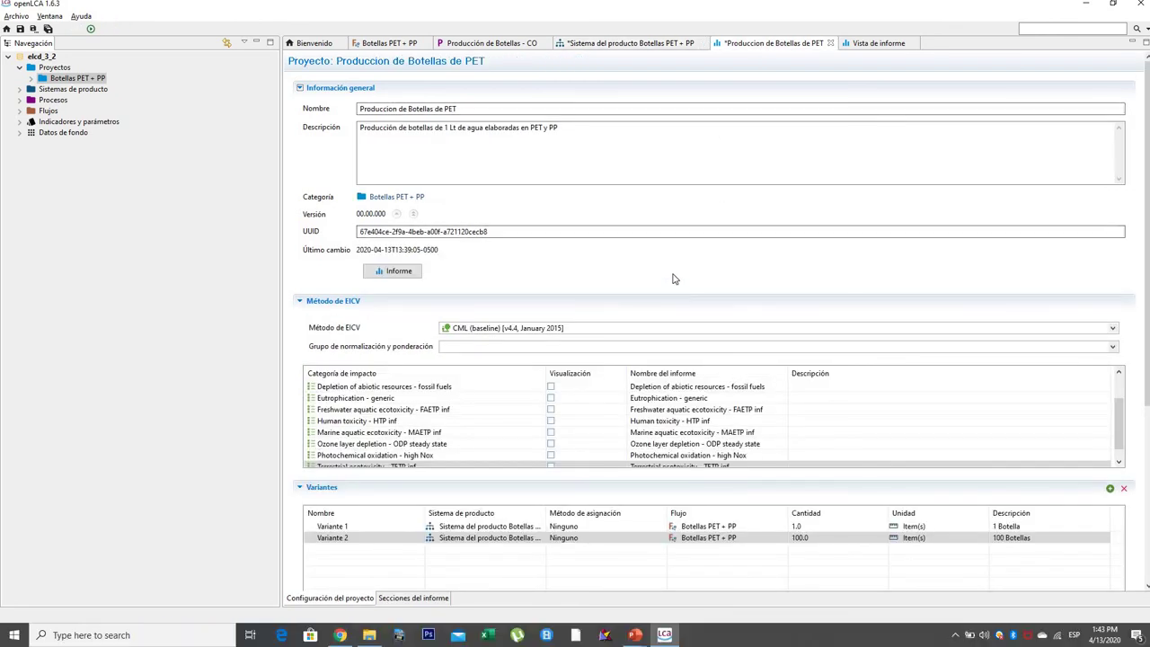